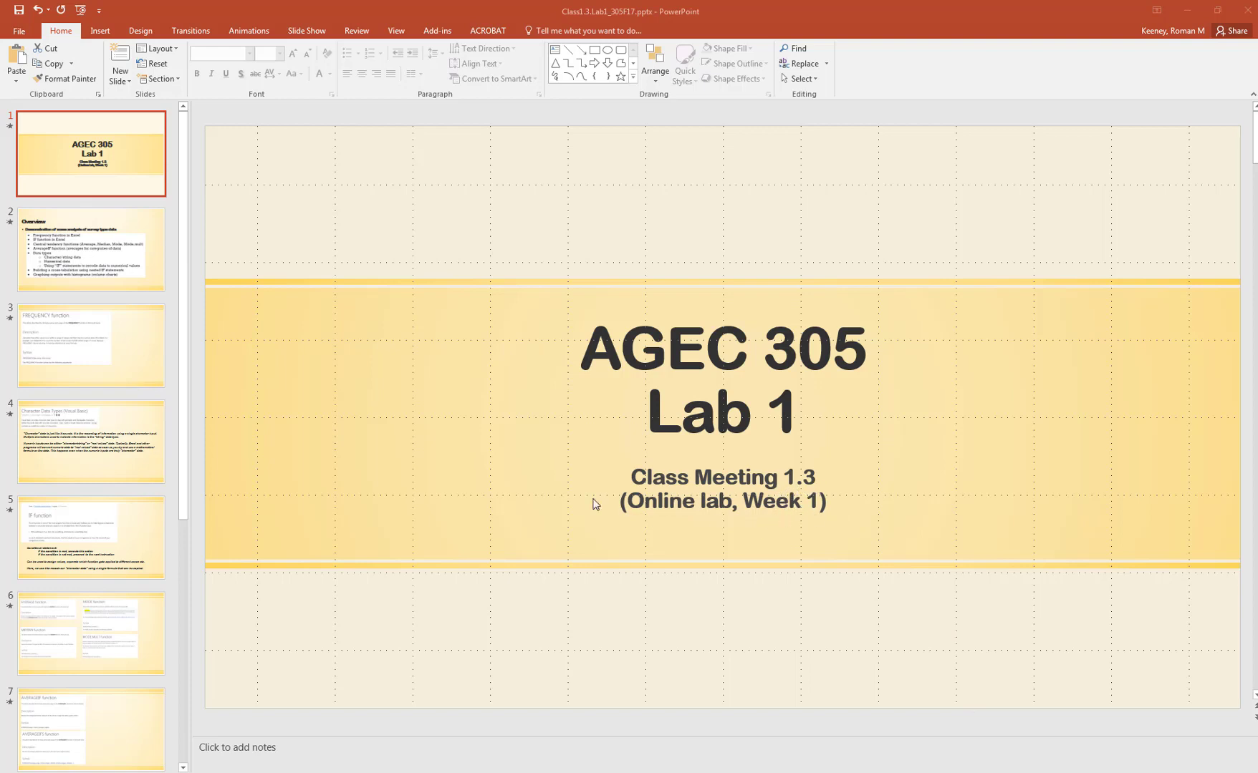
- Show the Overview slide of the presentation and switch to the DataLab1 workbook in Excel
{"action": "left_click", "coordinate": [139, 280]}
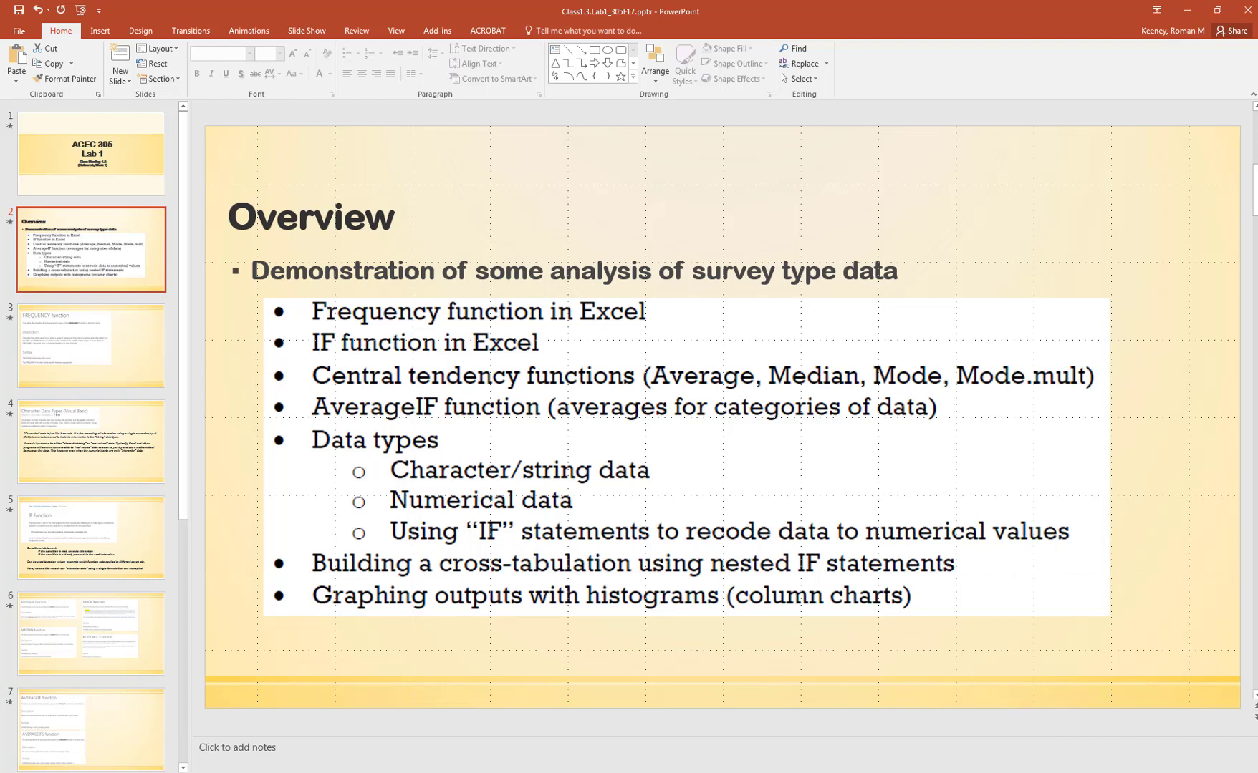
{"action": "key", "text": "alt+Tab"}
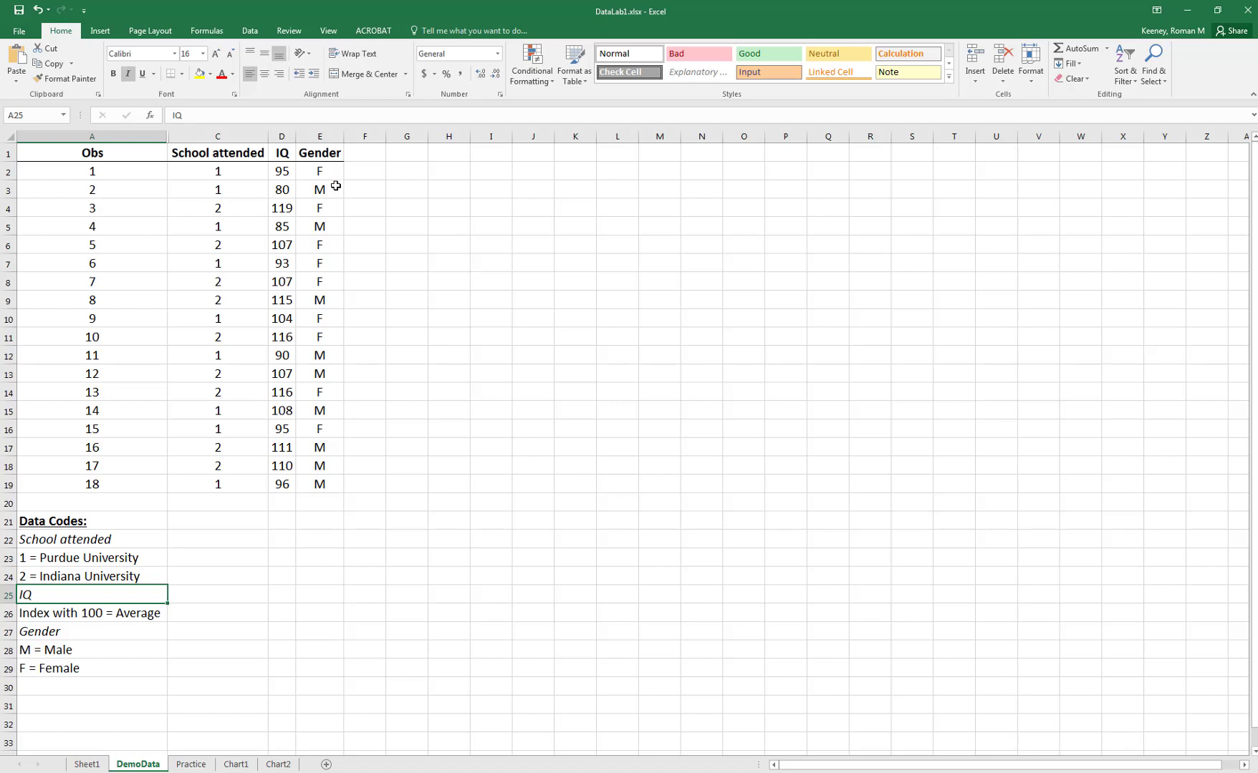
- Create a copy of the DemoData worksheet, placed before Sheet1 in the same workbook
{"action": "right_click", "coordinate": [136, 767]}
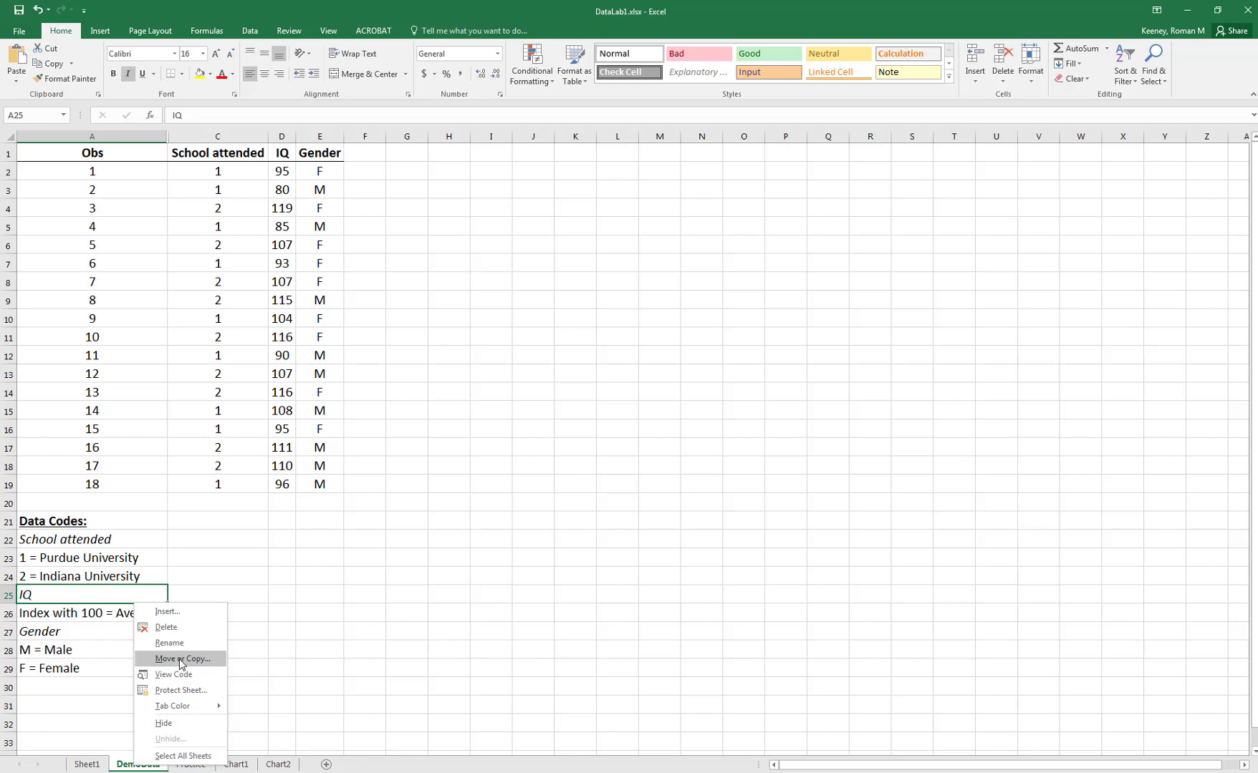
{"action": "left_click", "coordinate": [180, 663]}
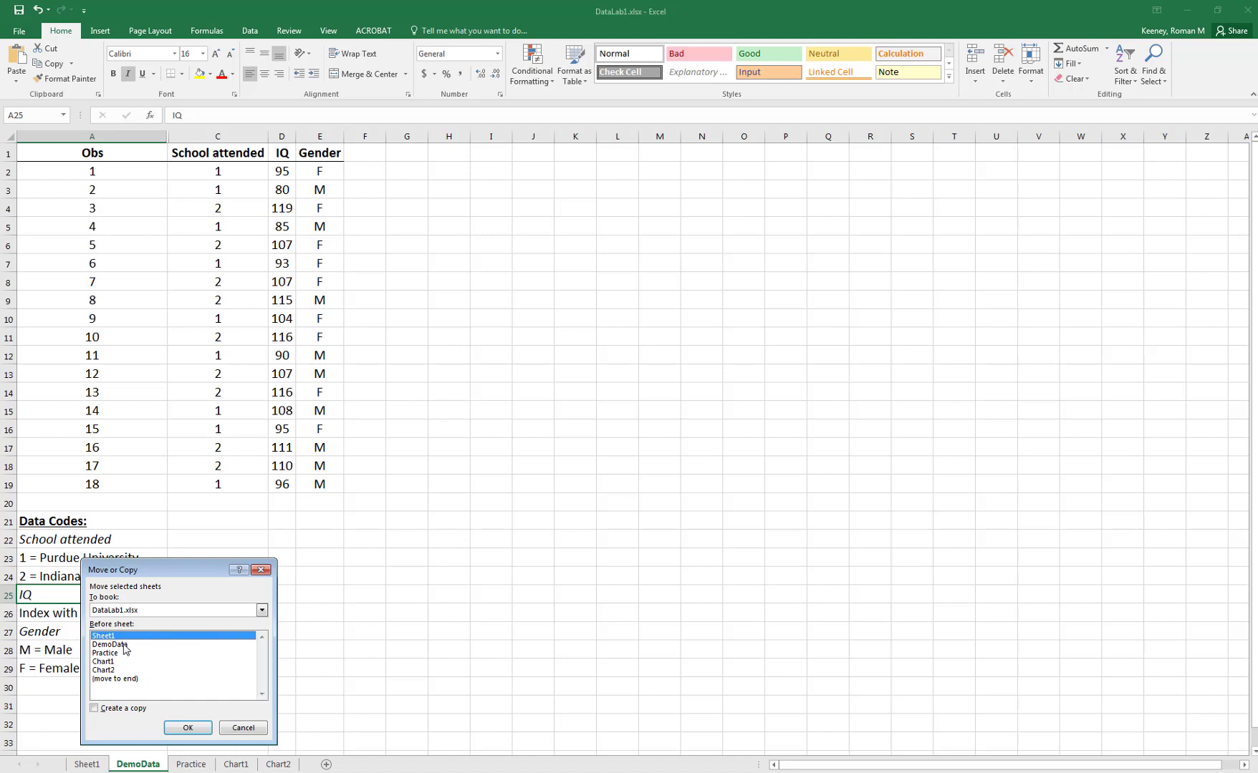
{"action": "left_click", "coordinate": [99, 709]}
{"action": "left_click", "coordinate": [185, 728]}
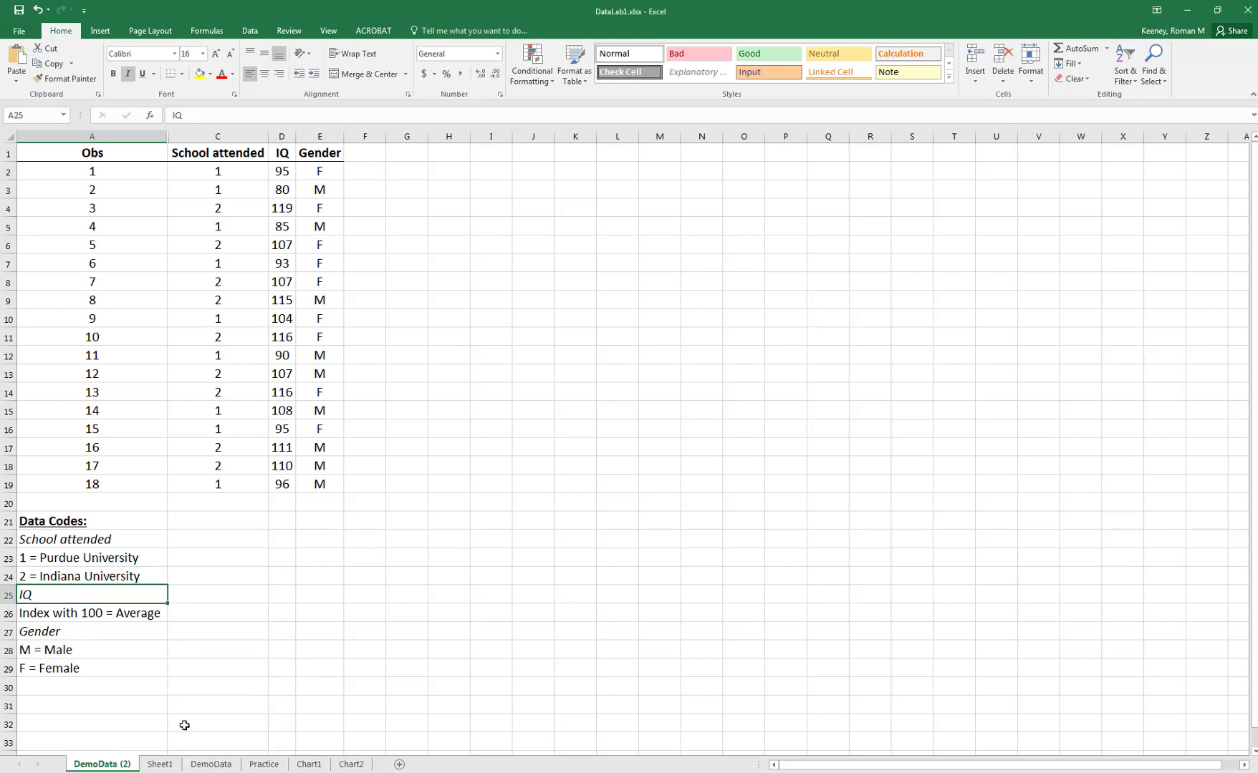
- Rename the copied DemoData worksheet as Working
{"action": "right_click", "coordinate": [118, 767]}
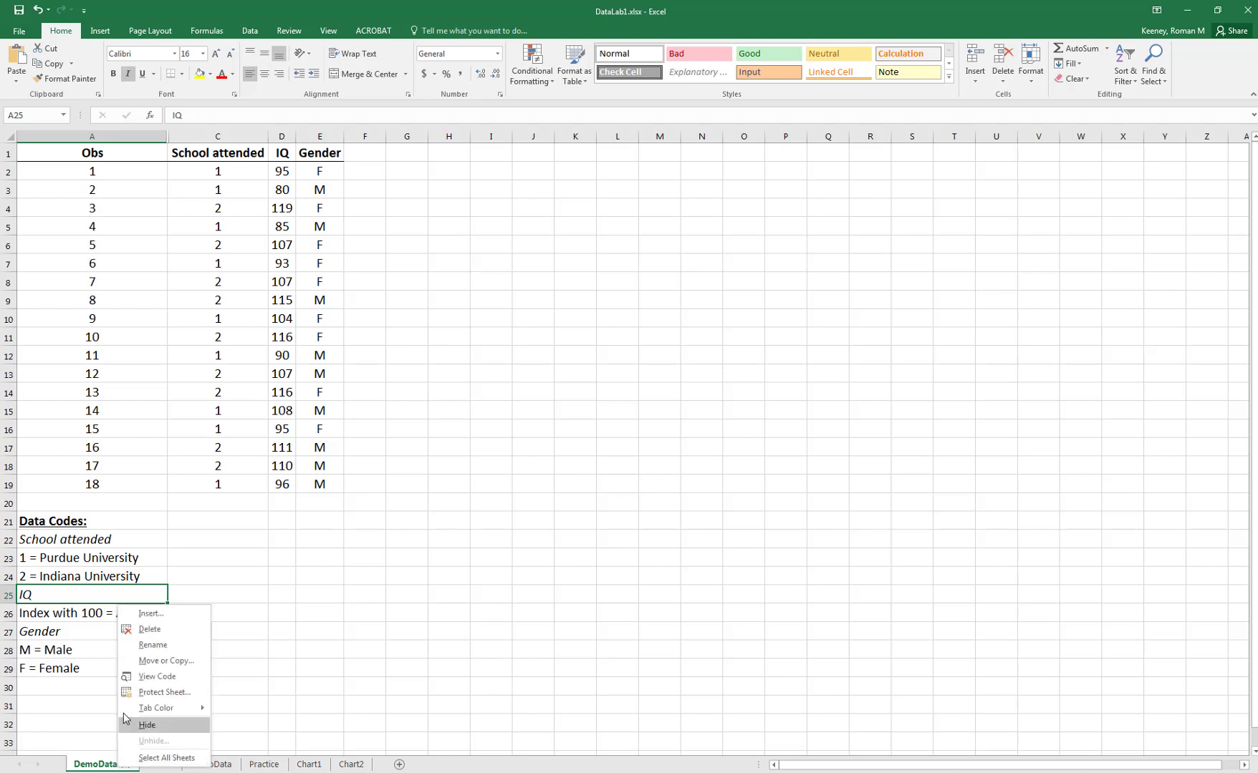
{"action": "left_click", "coordinate": [151, 646]}
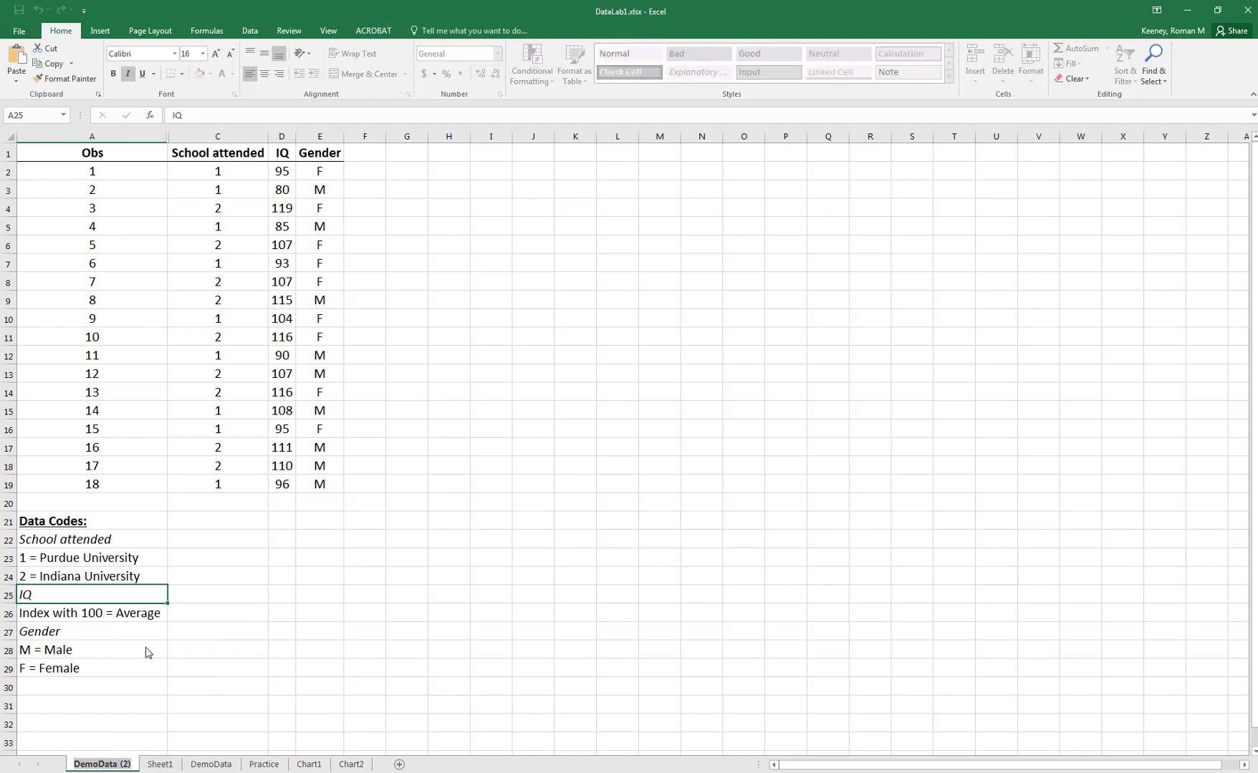
{"action": "type", "text": "Worki"}
{"action": "type", "text": "ng"}
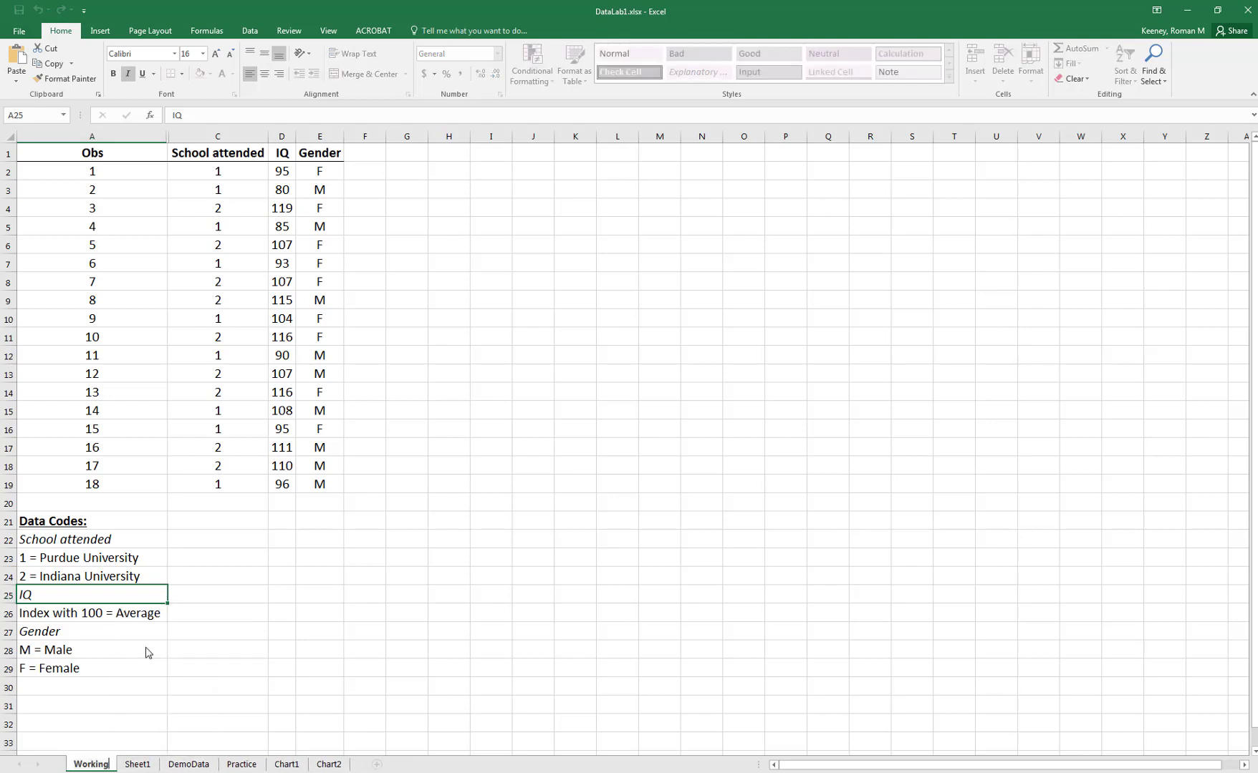
{"action": "key", "text": "Return"}
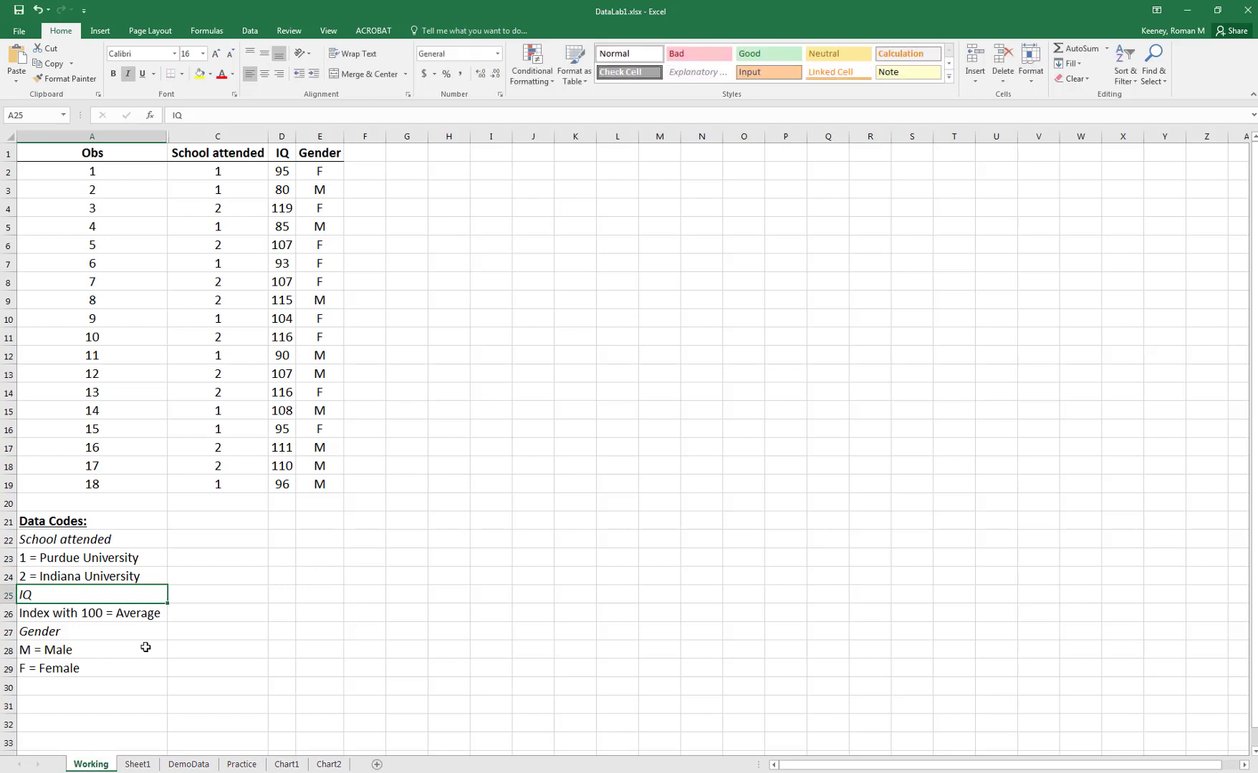
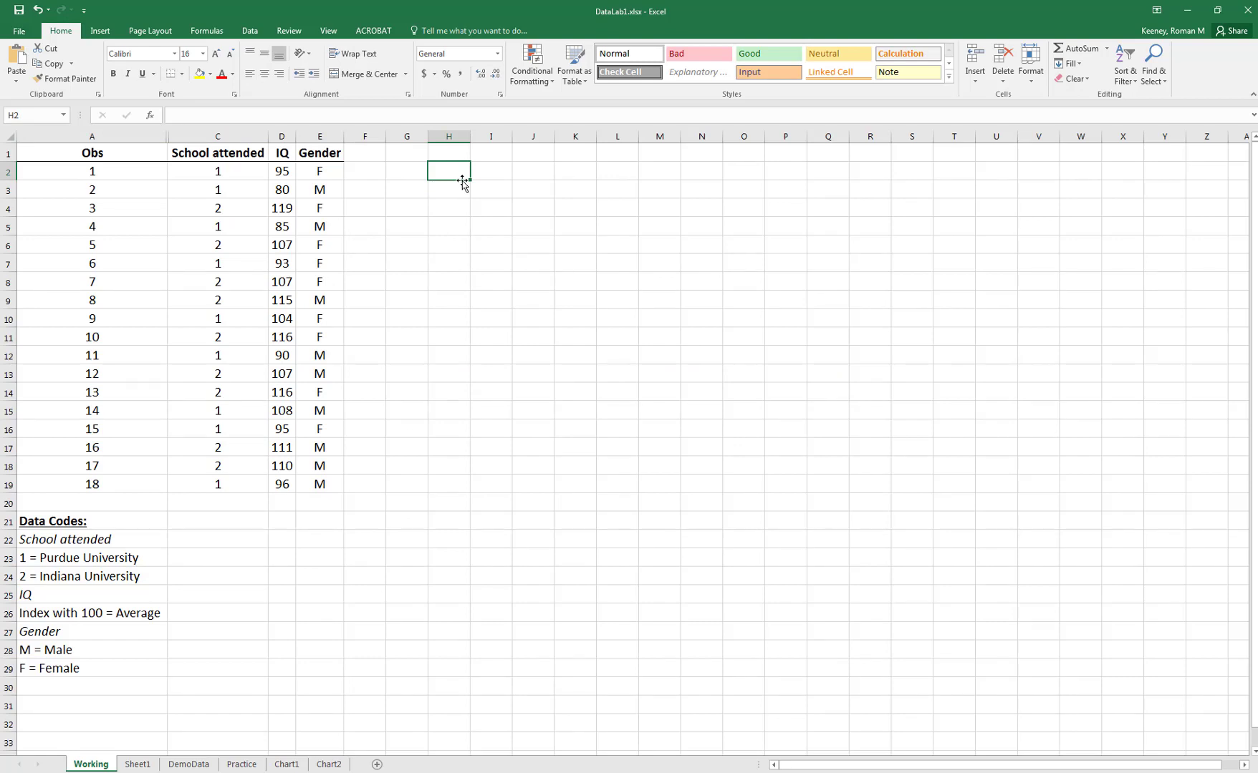
- Enter the heading School bins in H2 with bin values 1 and 2 in H3:H4, and widen column H to fit the heading
{"action": "type", "text": "Sc"}
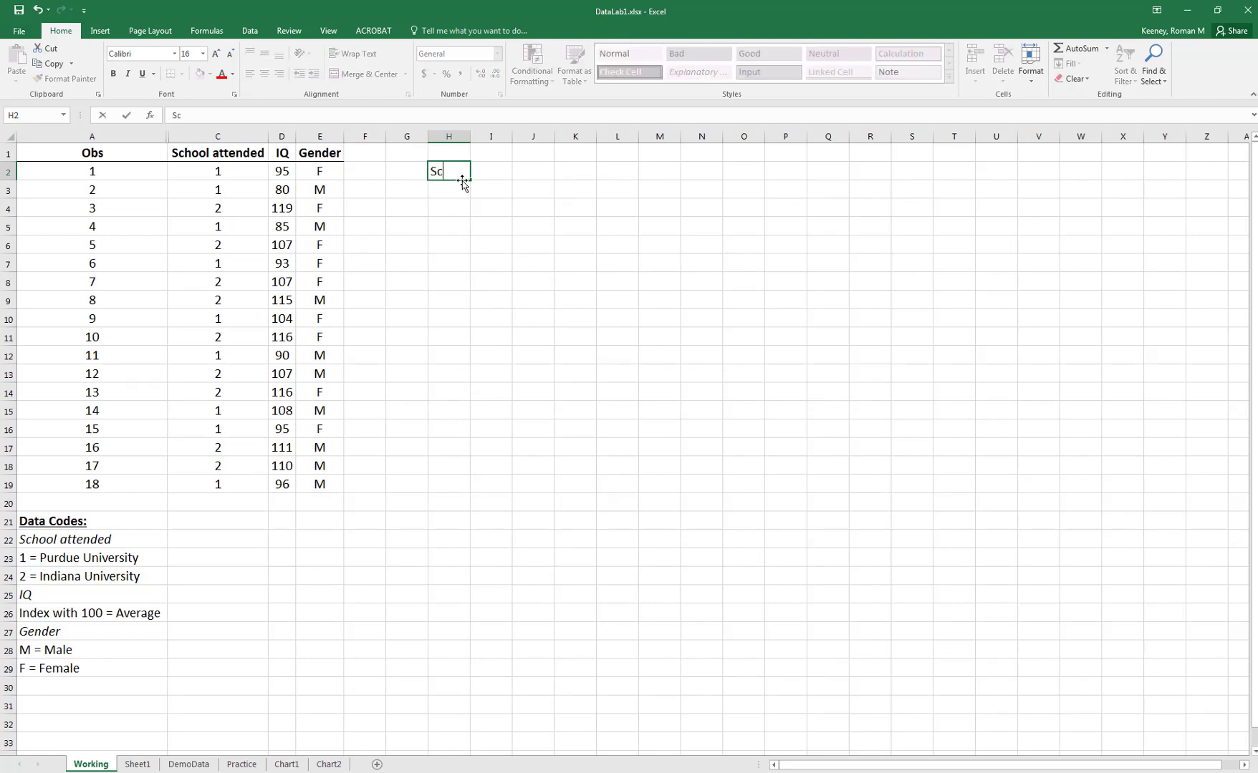
{"action": "type", "text": "hool bins"}
{"action": "key", "text": "Return"}
{"action": "type", "text": "1"}
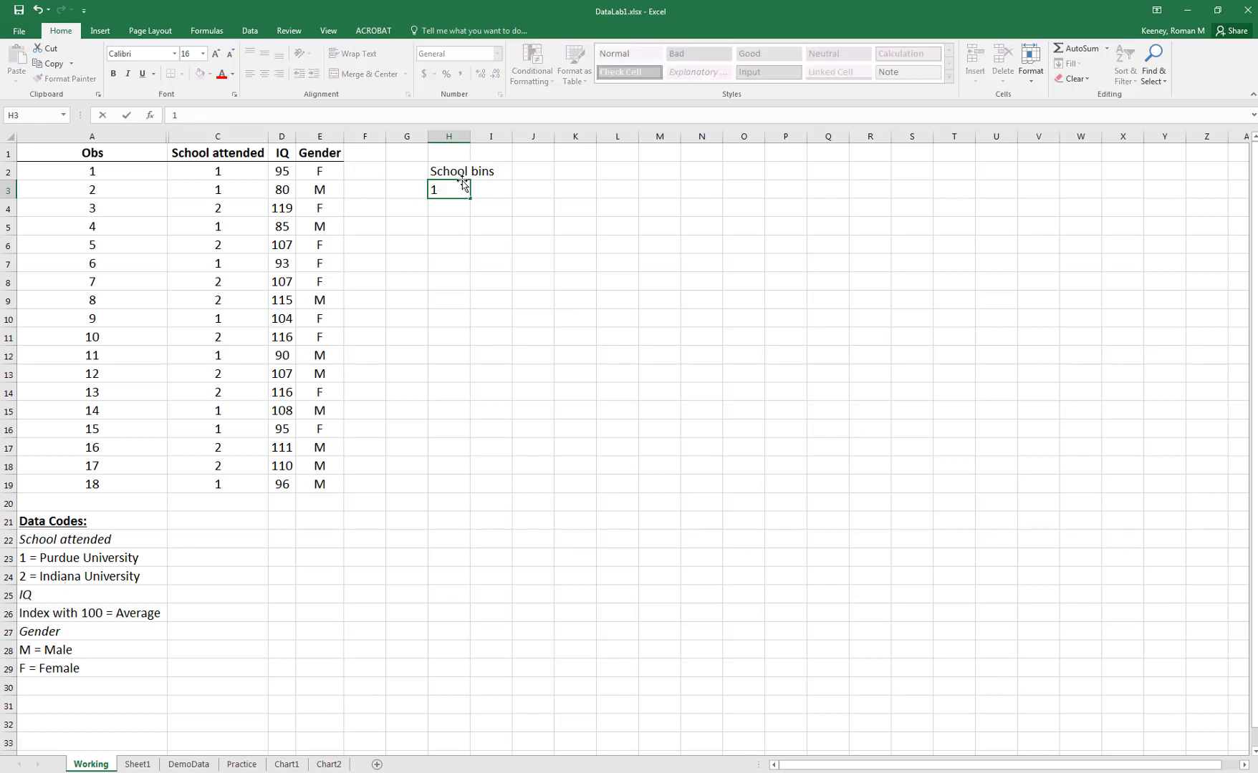
{"action": "key", "text": "Return"}
{"action": "type", "text": "2"}
{"action": "key", "text": "Return"}
{"action": "key", "text": "Up"}
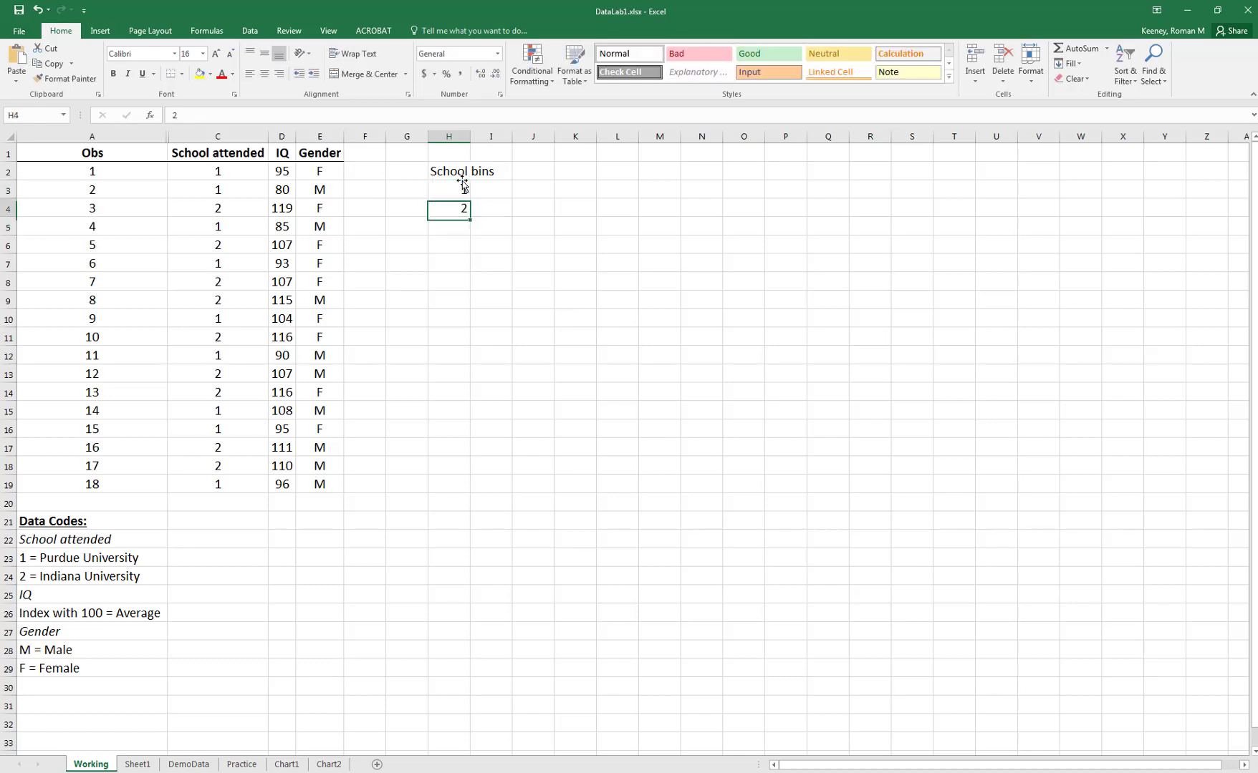
{"action": "left_click", "coordinate": [463, 184]}
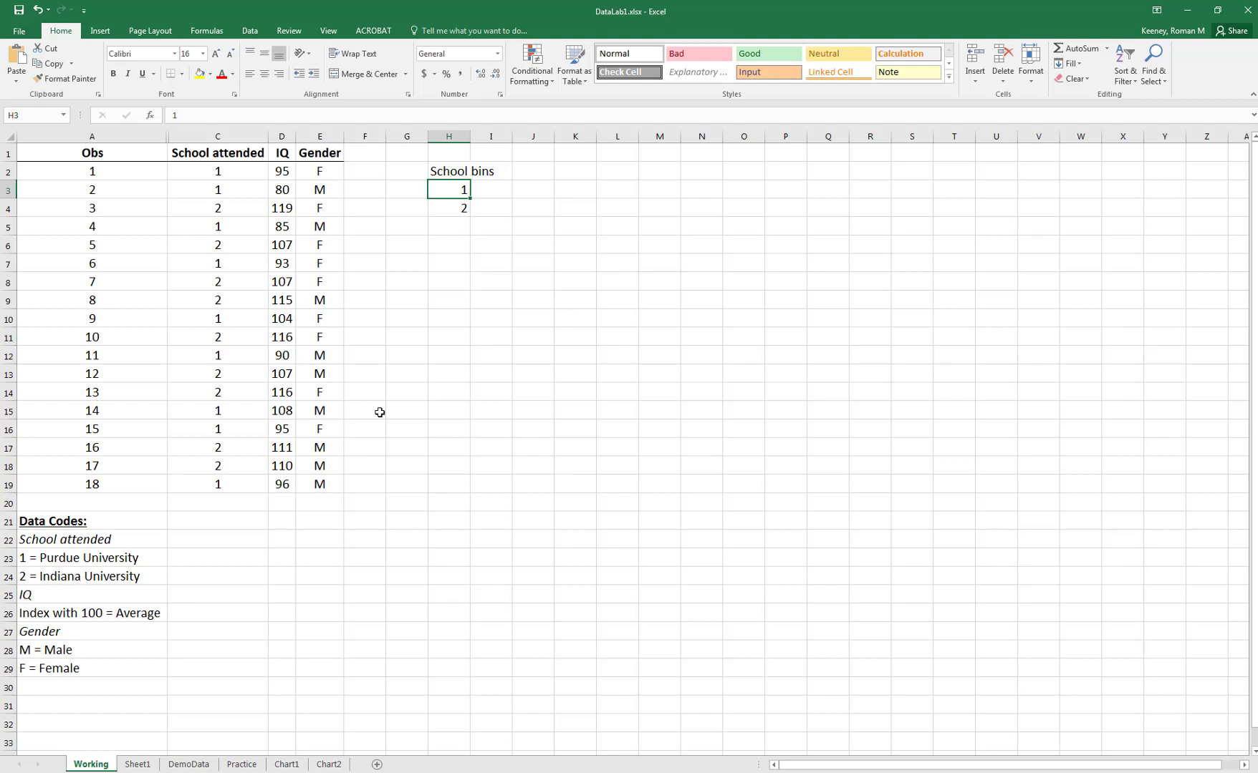
{"action": "left_click_drag", "start_coordinate": [470, 136], "coordinate": [499, 136]}
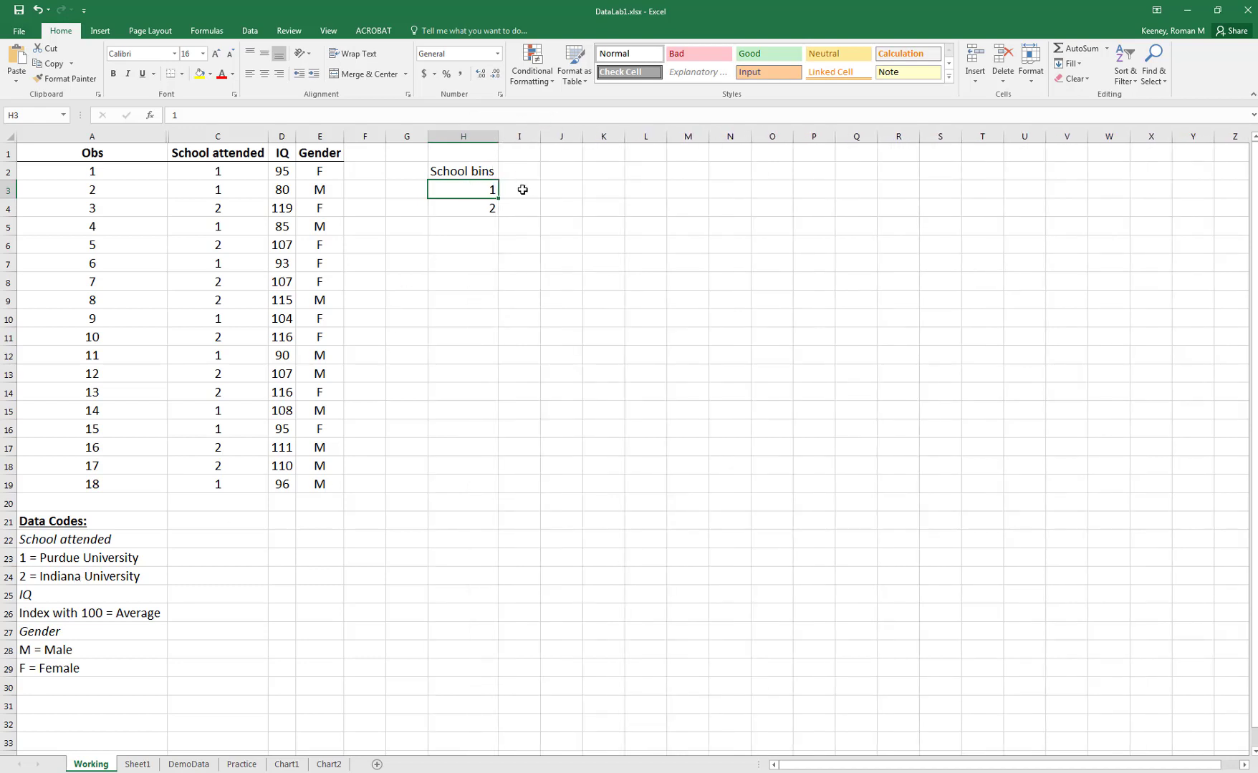
- Enter the formula =FREQUENCY(C2:C19,H3:H4) in cell I3 to count school attendance by bin
{"action": "left_click", "coordinate": [523, 189]}
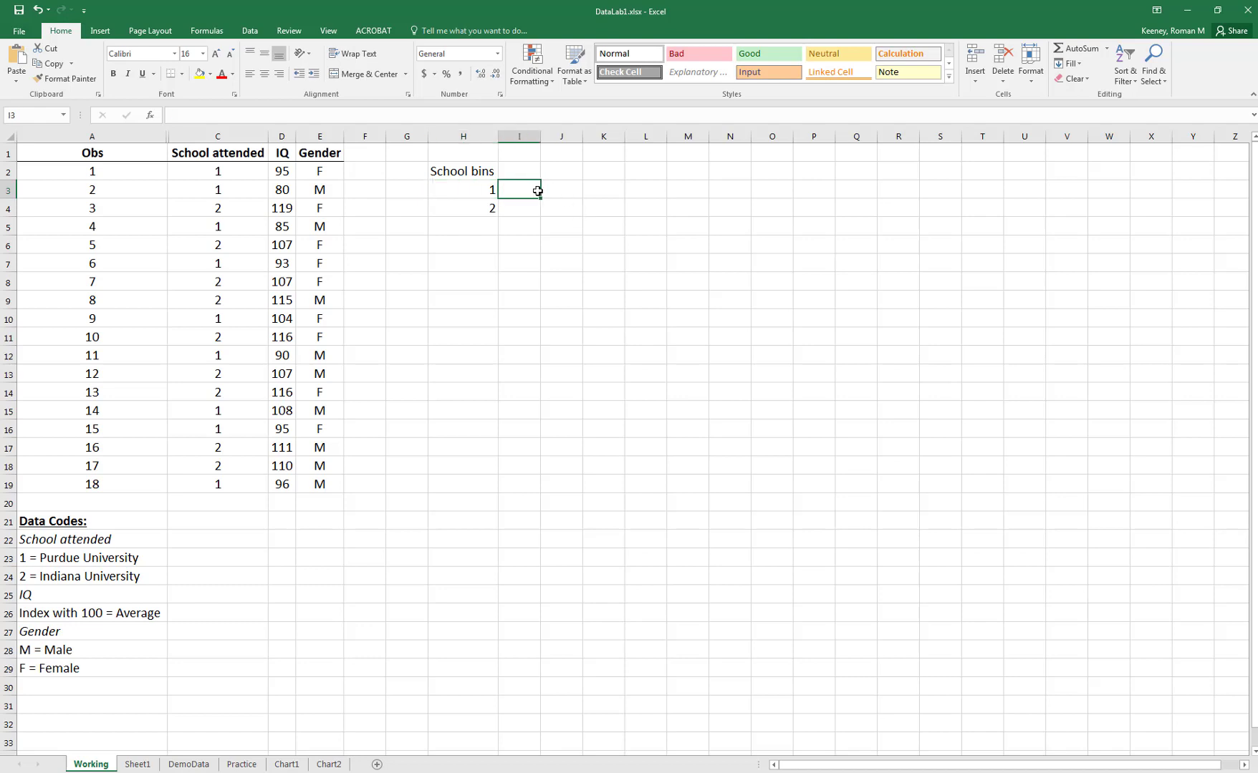
{"action": "type", "text": "="}
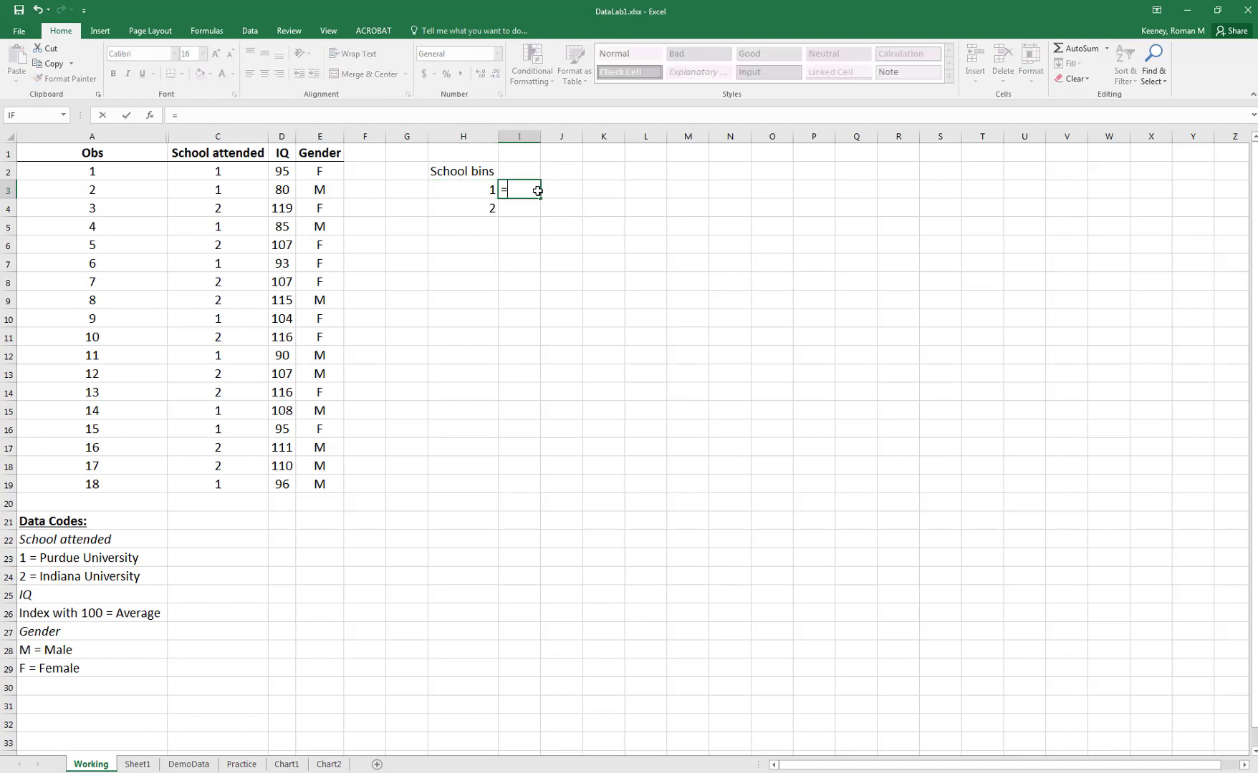
{"action": "type", "text": "freq"}
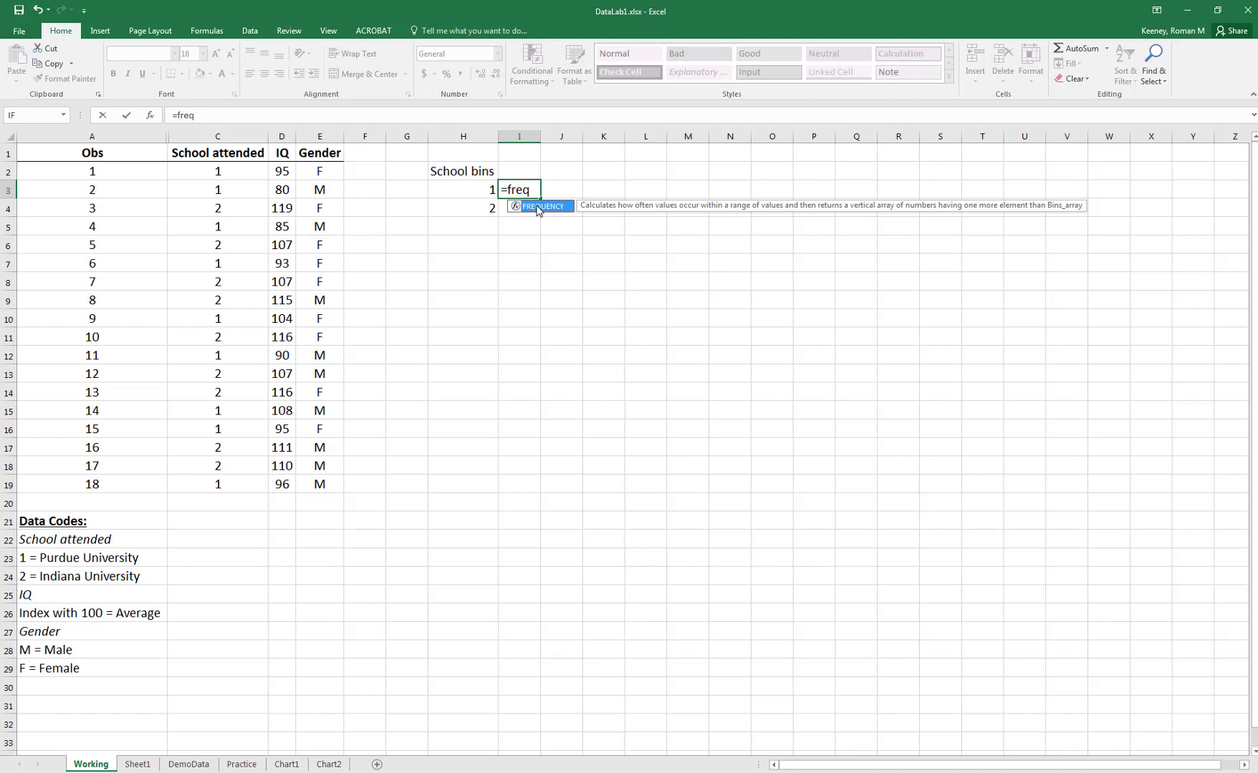
{"action": "double_click", "coordinate": [538, 207]}
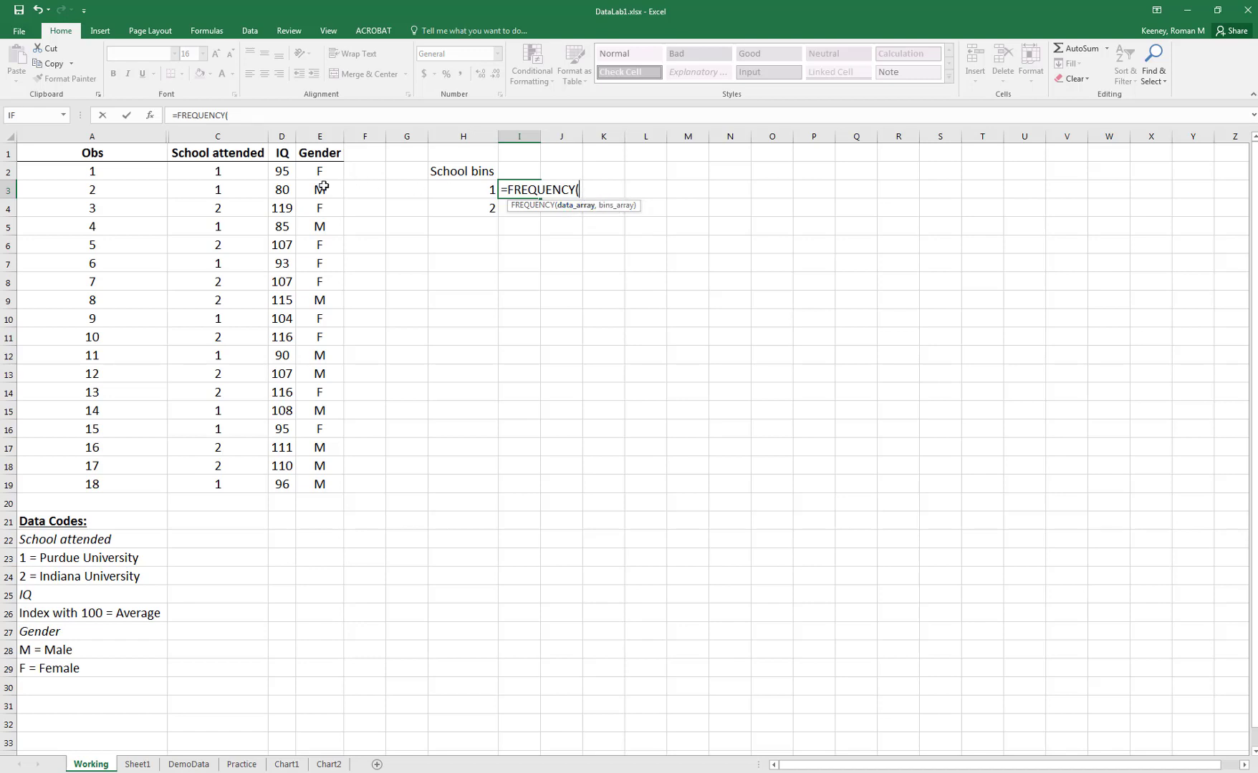
{"action": "left_click_drag", "start_coordinate": [217, 172], "coordinate": [199, 479]}
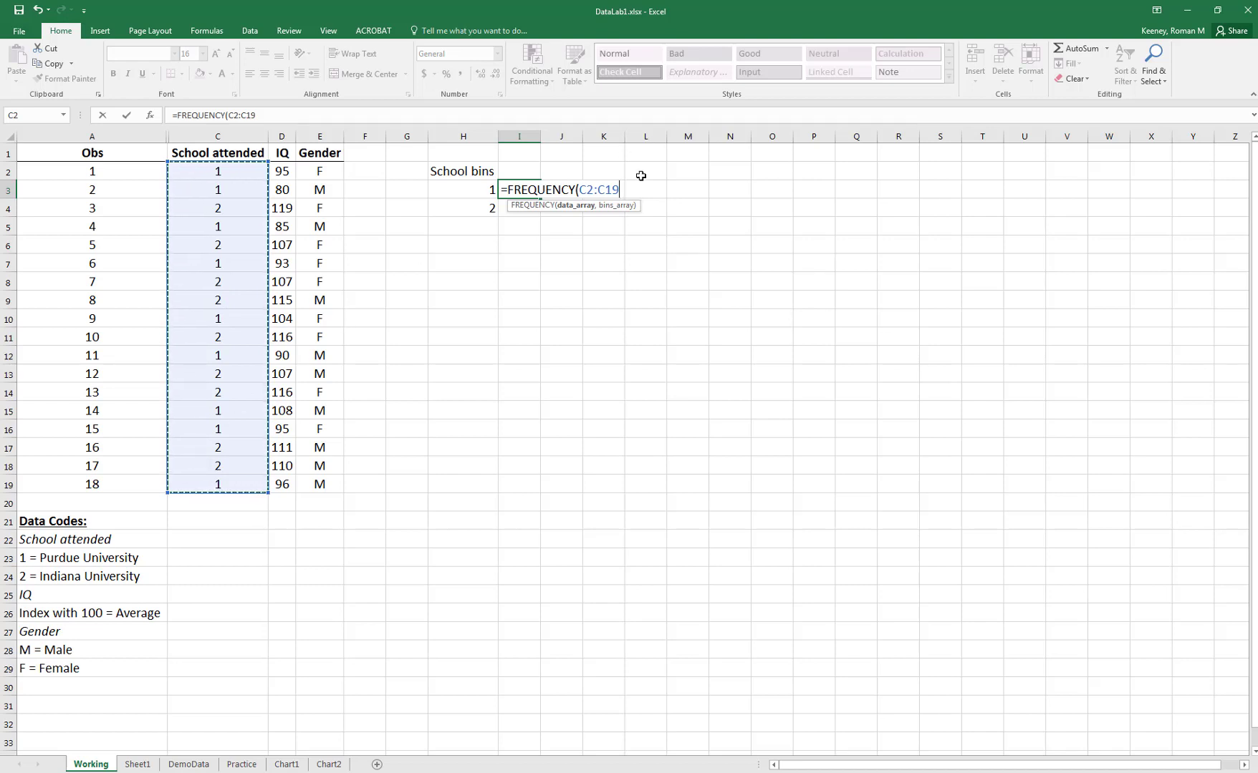
{"action": "type", "text": ","}
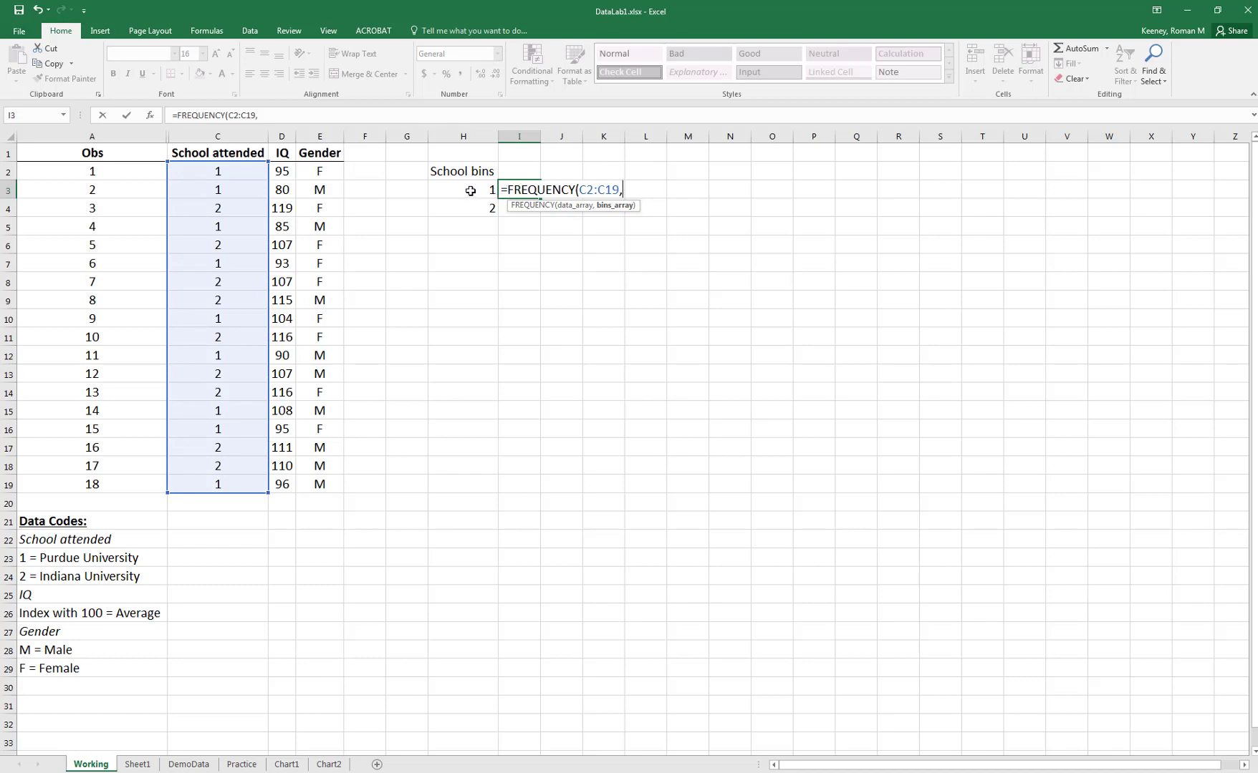
{"action": "left_click_drag", "start_coordinate": [470, 191], "coordinate": [462, 206]}
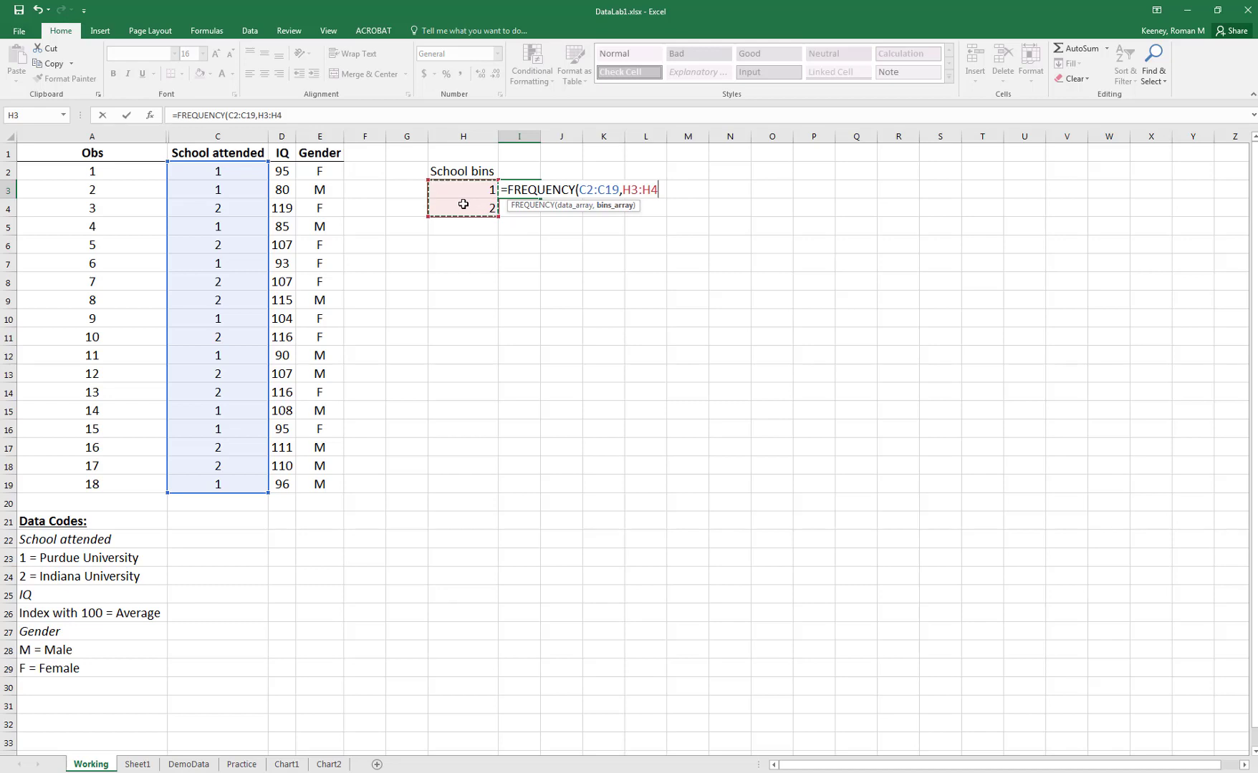
{"action": "type", "text": ")"}
{"action": "key", "text": "ctrl+shift+Return"}
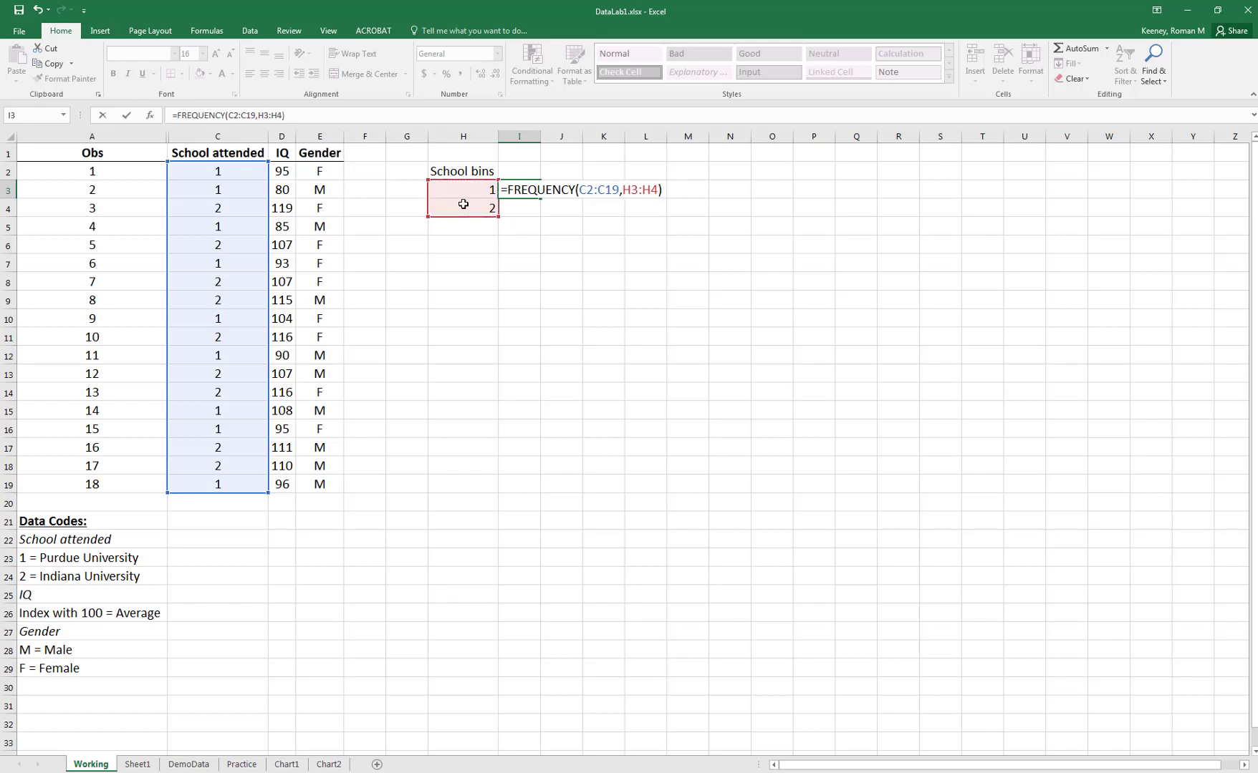
{"action": "key", "text": "Return"}
{"action": "key", "text": "Up"}
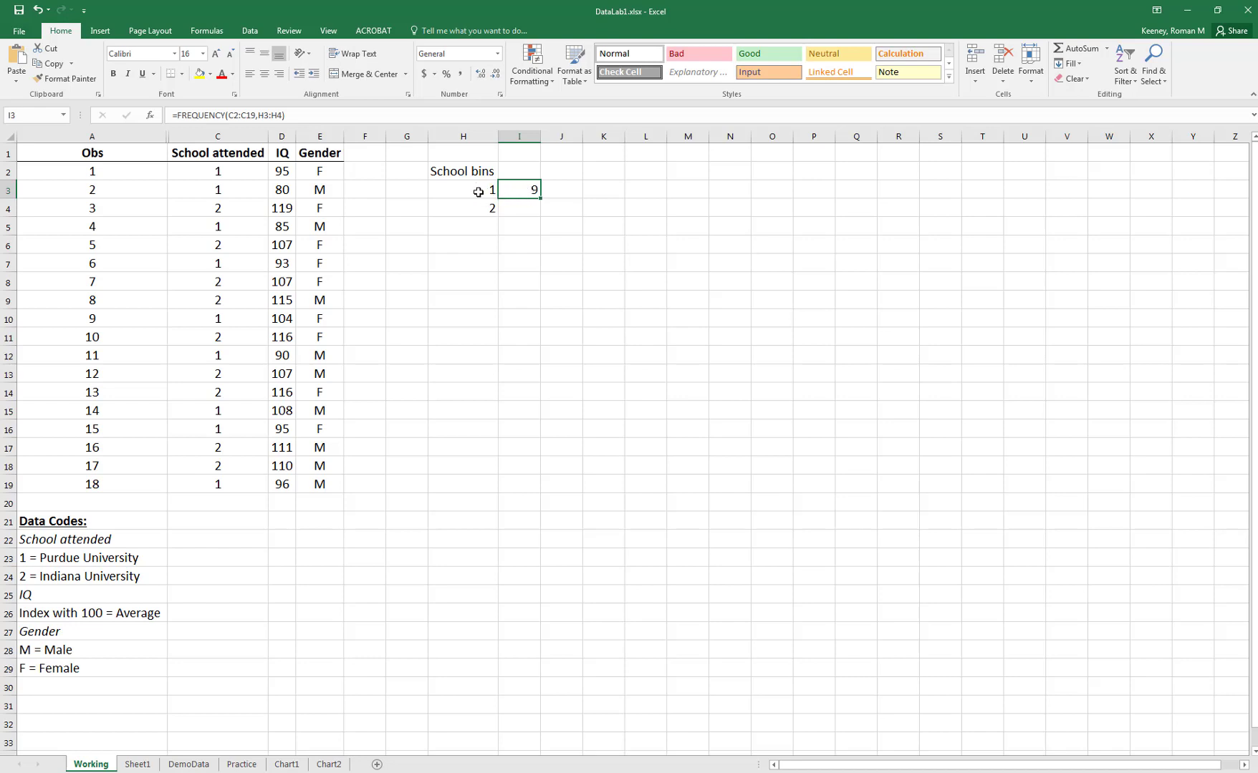
- Extend the FREQUENCY formula in I3 over I3:I4 as an array formula covering both school bins
{"action": "left_click", "coordinate": [529, 207]}
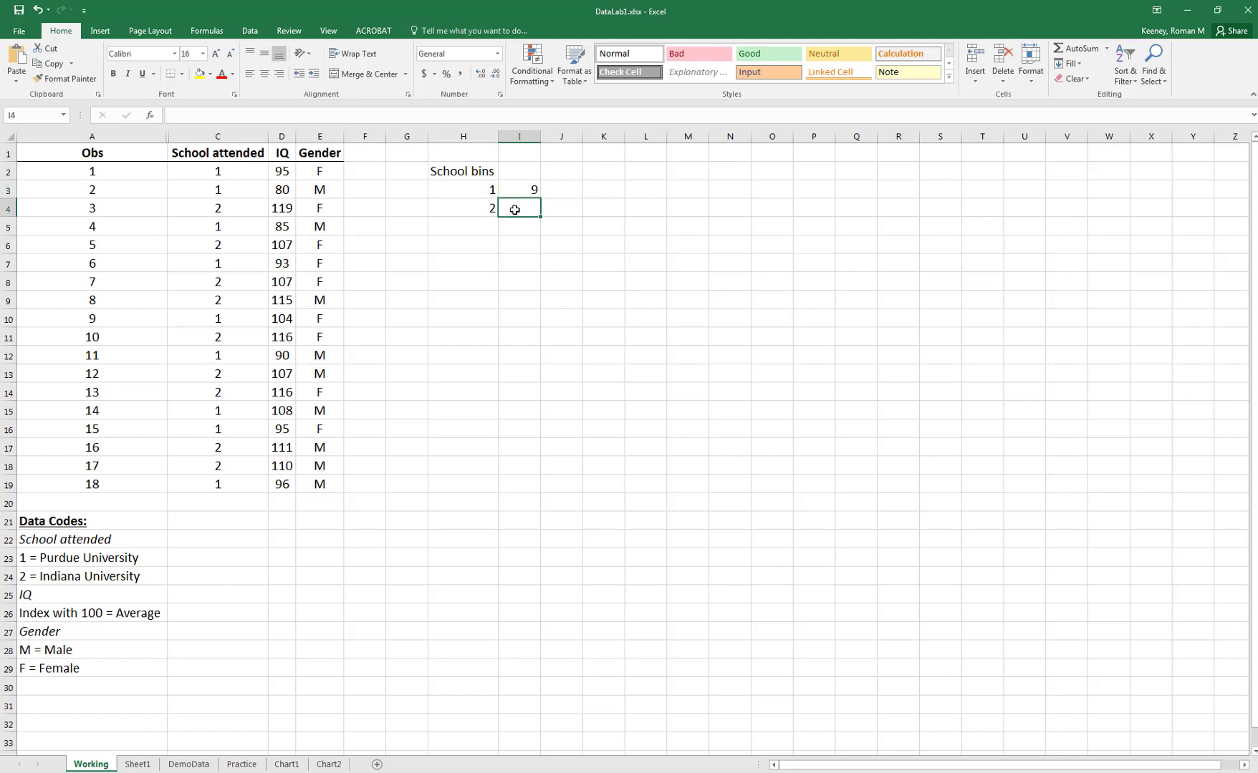
{"action": "left_click", "coordinate": [522, 190]}
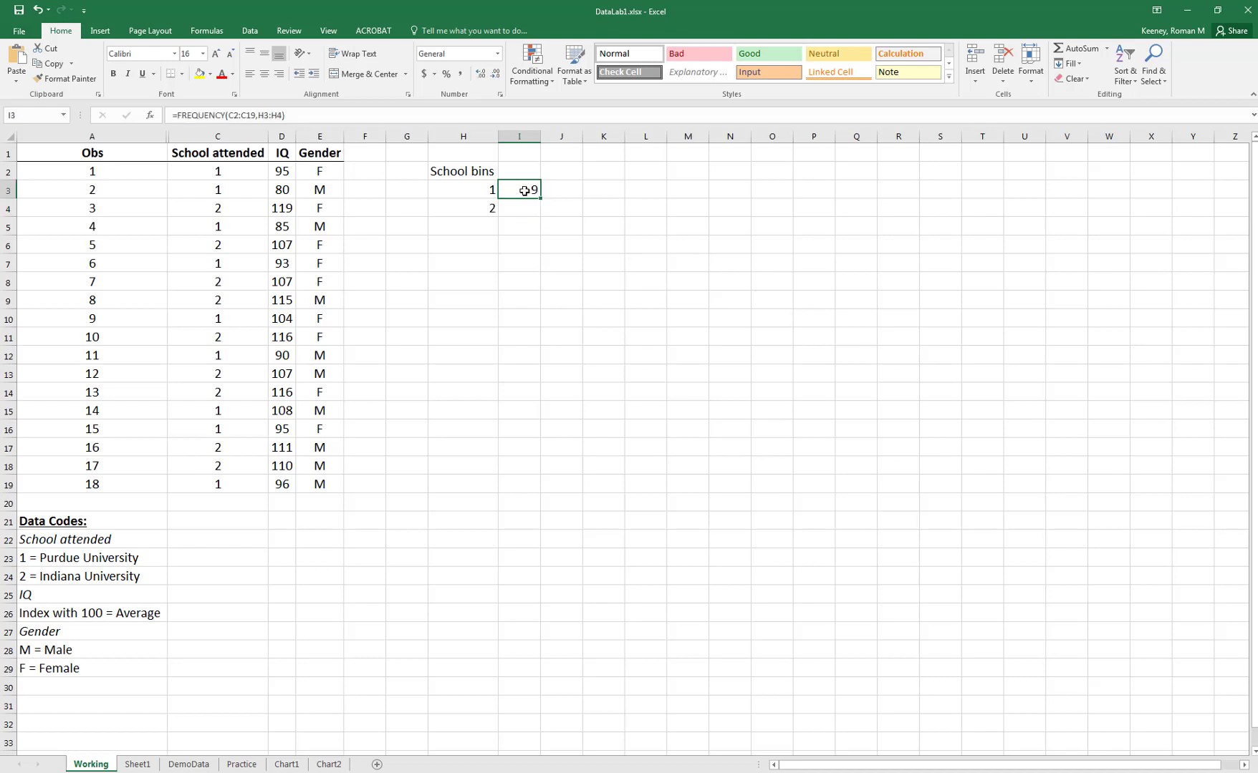
{"action": "left_click_drag", "start_coordinate": [524, 190], "coordinate": [522, 208]}
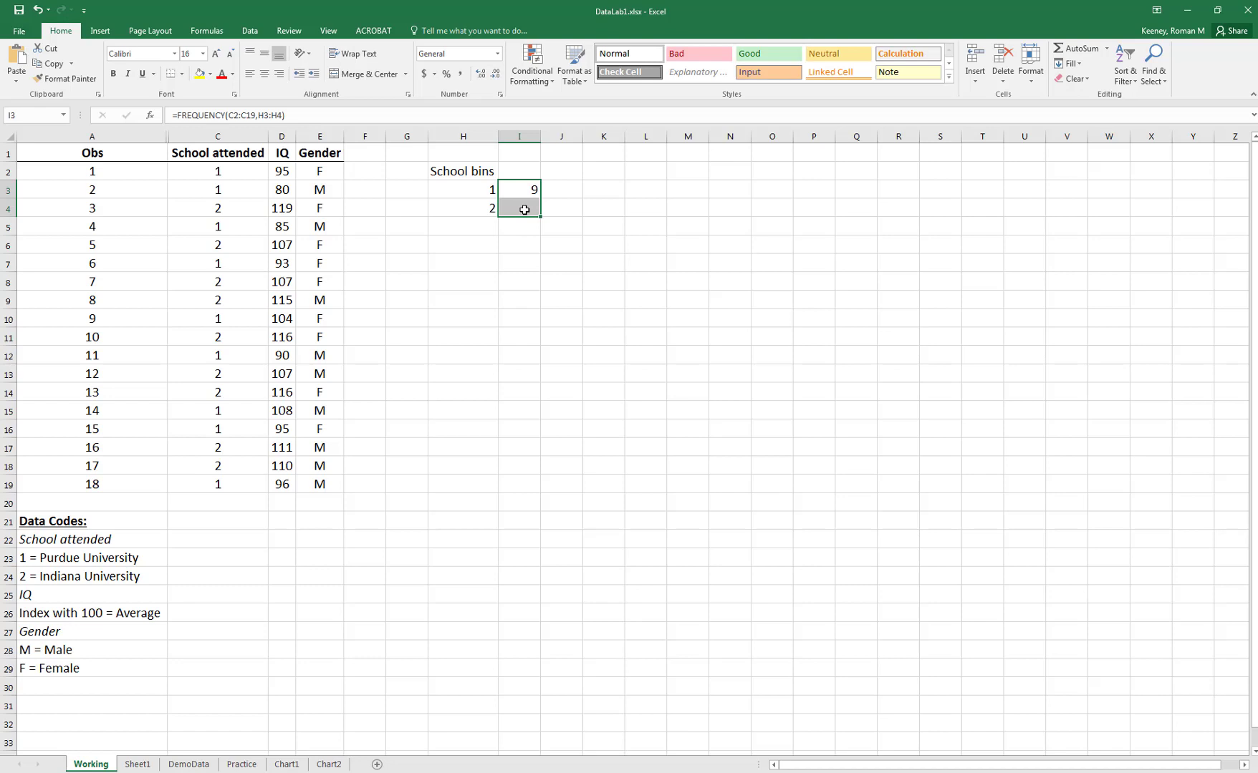
{"action": "key", "text": "F2"}
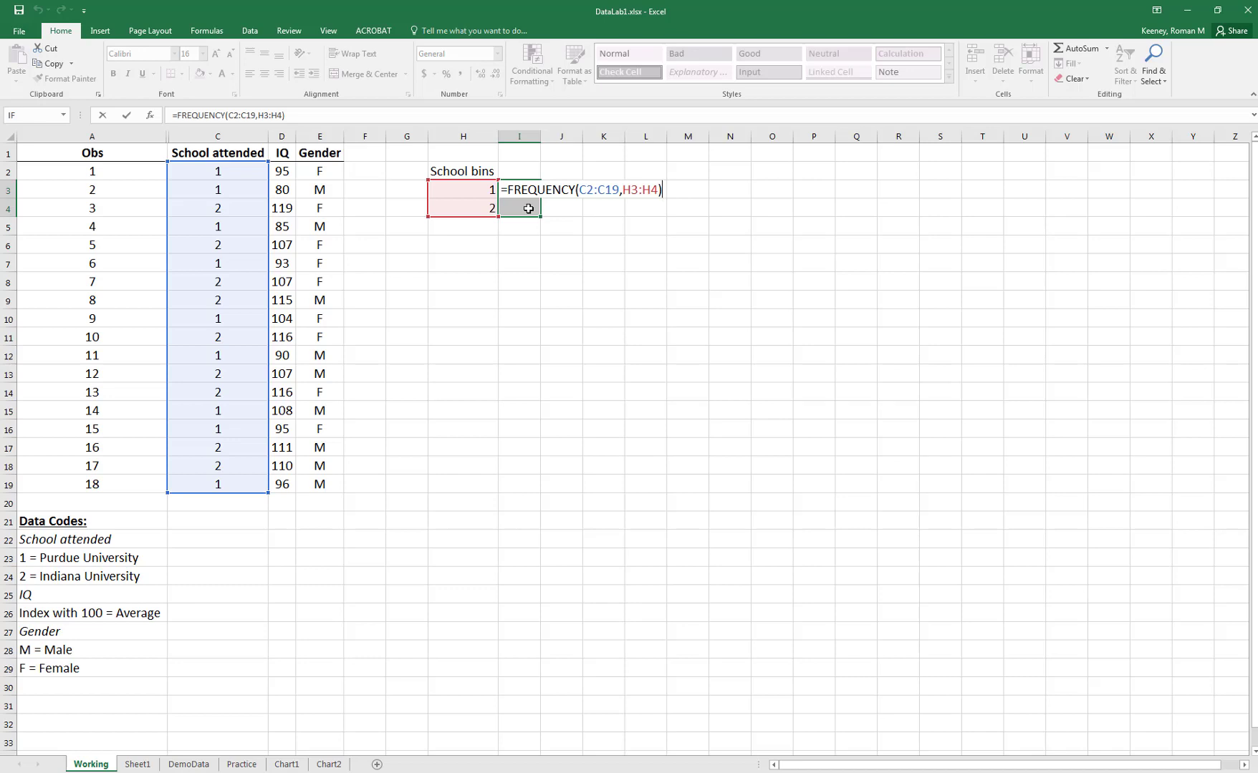
{"action": "key", "text": "ctrl+shift+Return"}
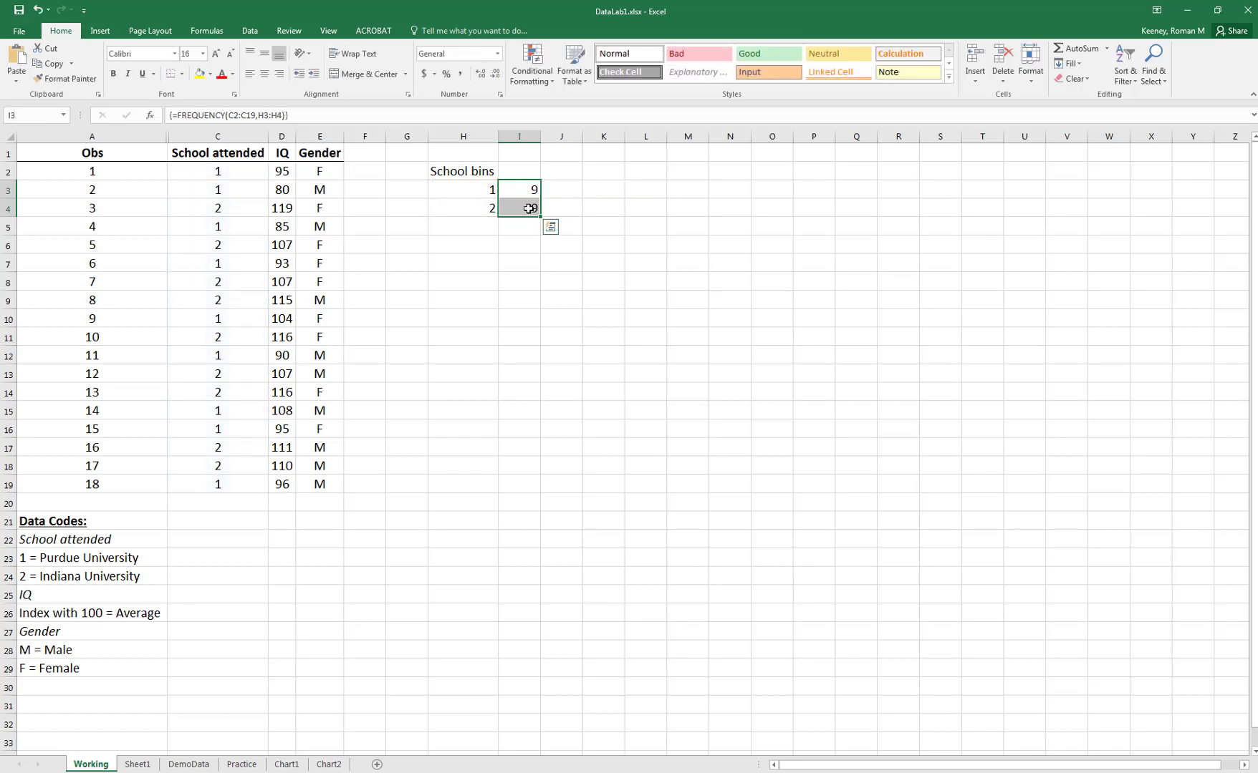
{"action": "left_click", "coordinate": [534, 220]}
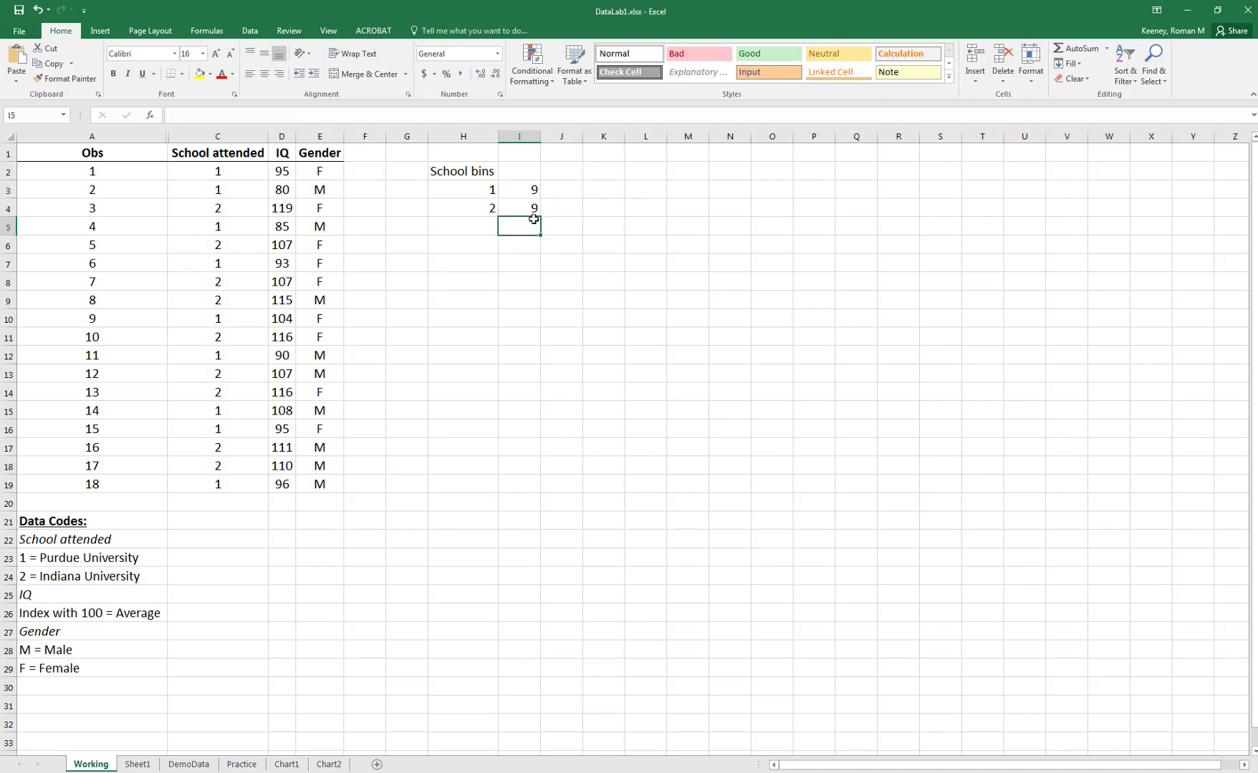
{"action": "left_click_drag", "start_coordinate": [527, 193], "coordinate": [522, 203]}
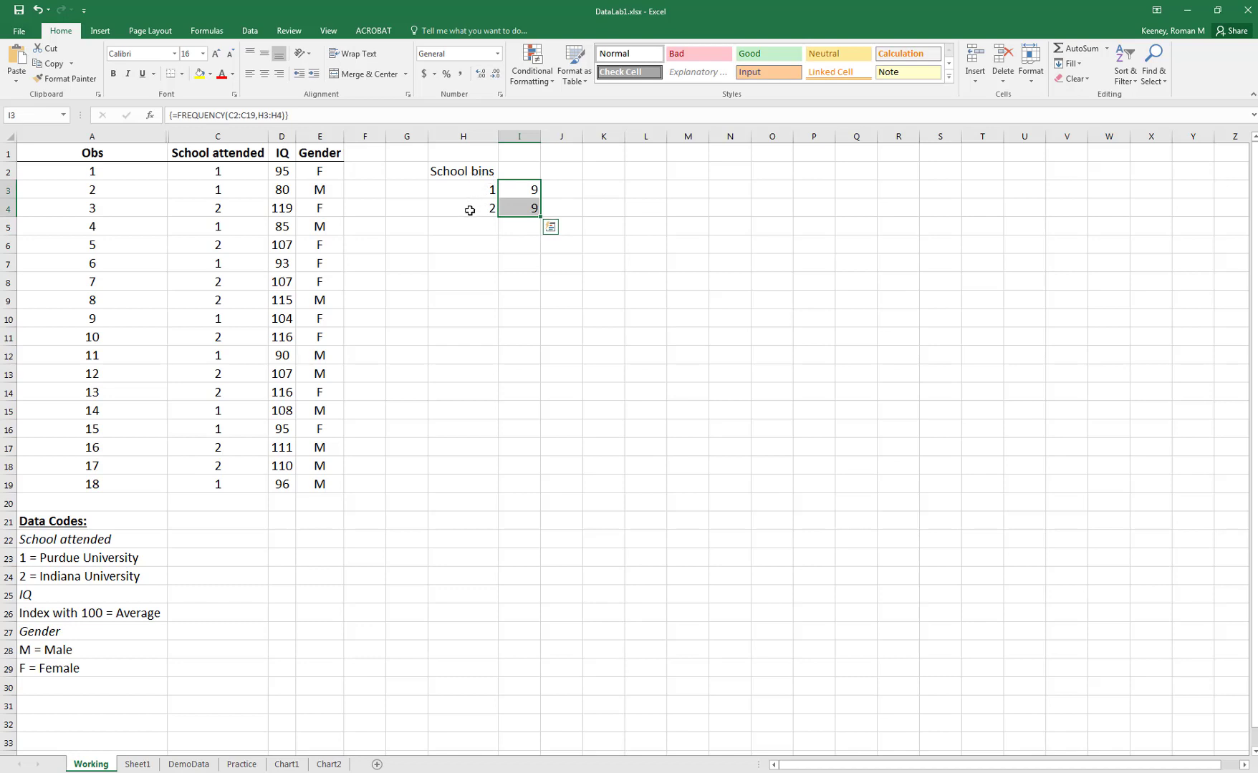
- Label the two school bins in column G with P.U. in G3 and I.U. in G4
{"action": "left_click", "coordinate": [425, 198]}
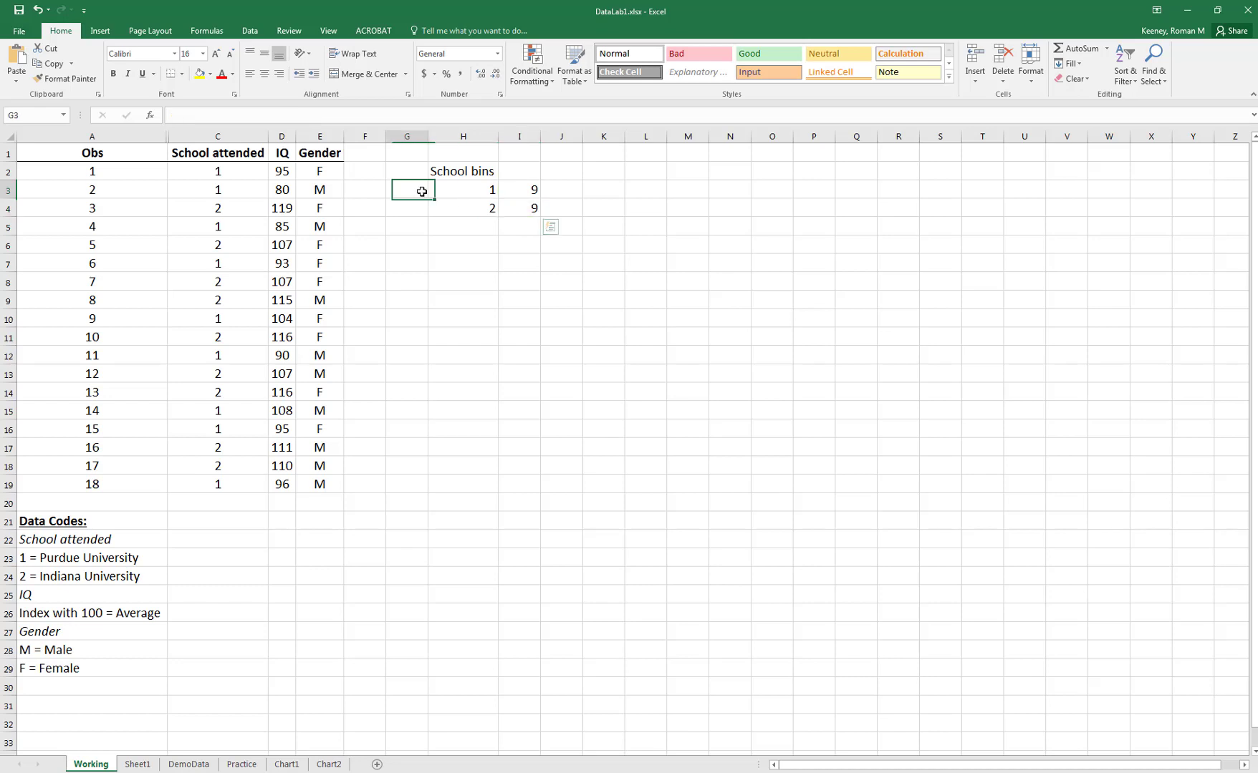
{"action": "type", "text": "P.U."}
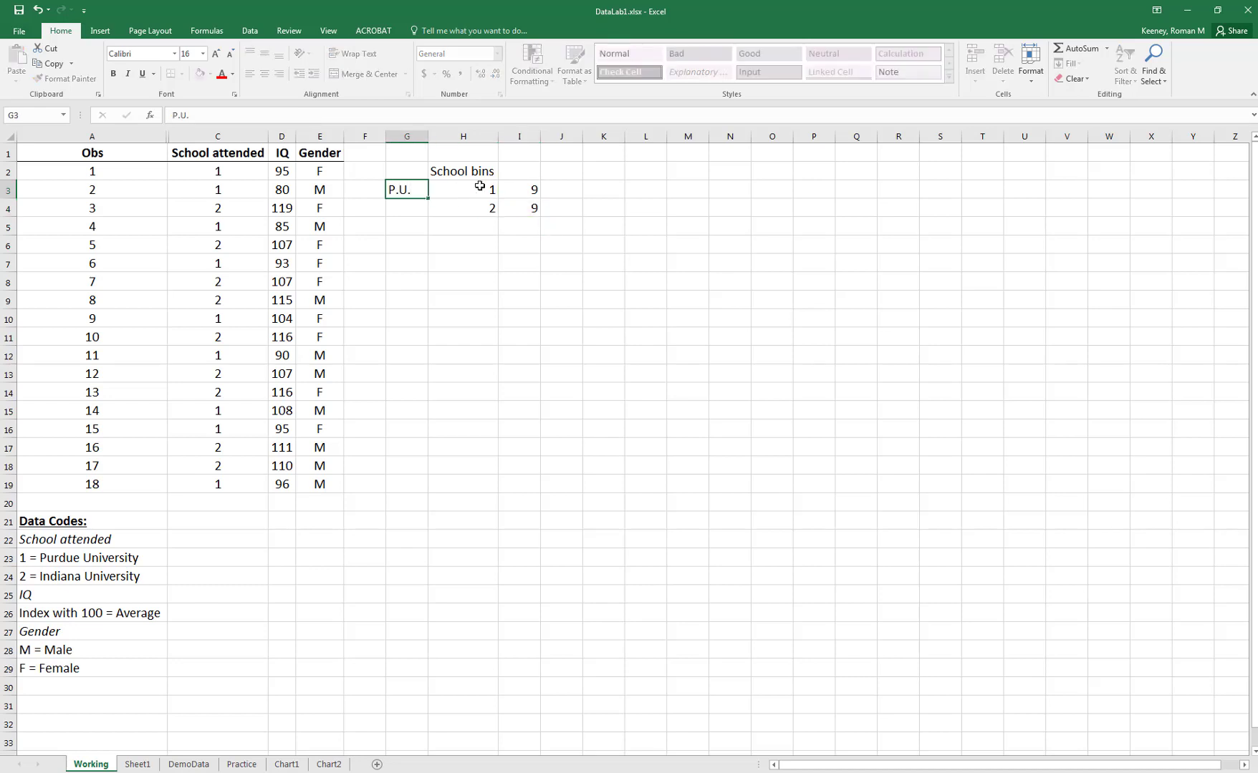
{"action": "key", "text": "Return"}
{"action": "type", "text": "I.U."}
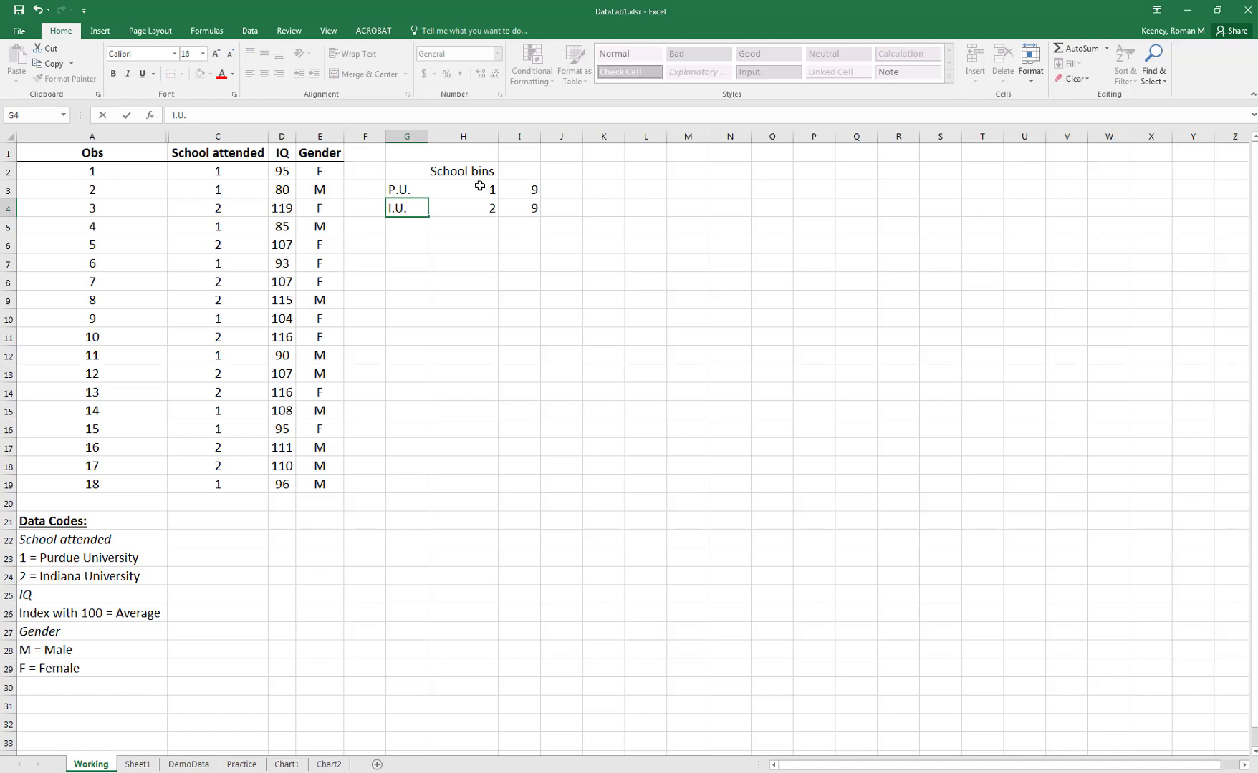
{"action": "key", "text": "Tab"}
{"action": "key", "text": "Right"}
{"action": "key", "text": "Up"}
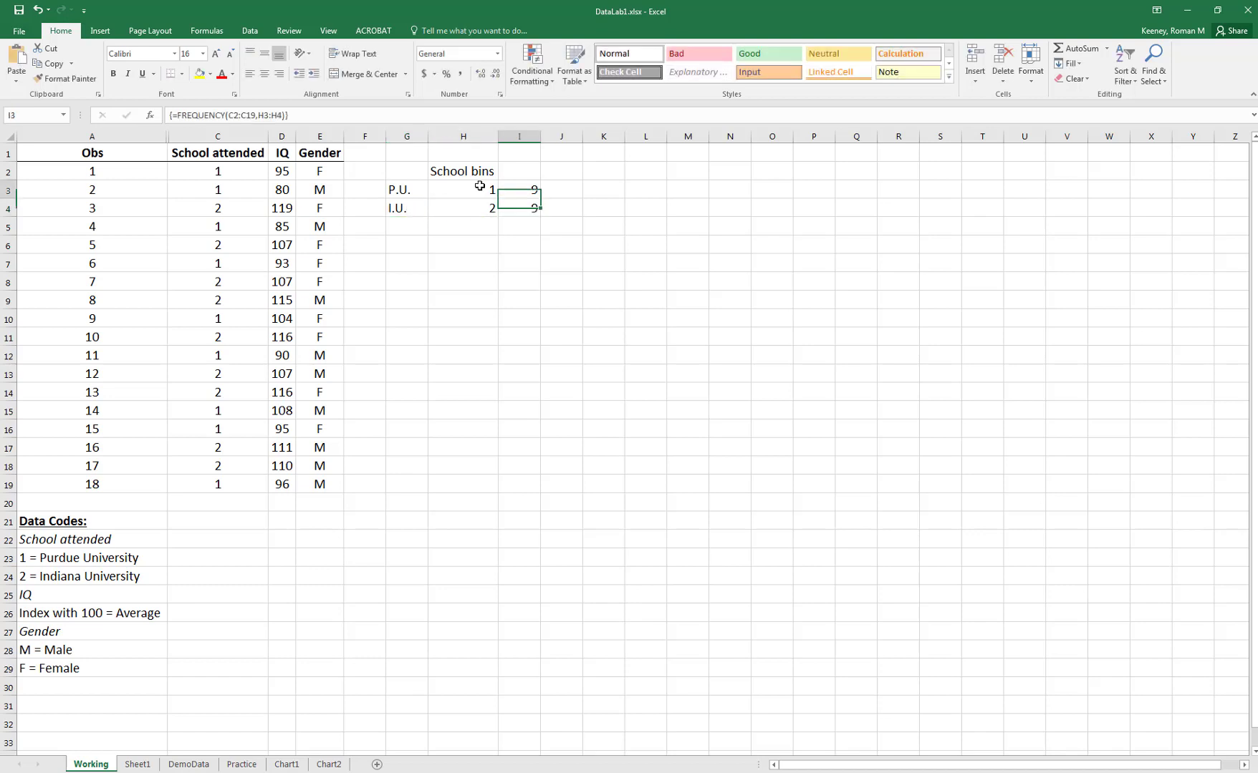
- Enter the heading Gender bins in H6 with the bin values M and F in H7:H8
{"action": "key", "text": "Down"}
{"action": "key", "text": "Up"}
{"action": "left_click", "coordinate": [445, 242]}
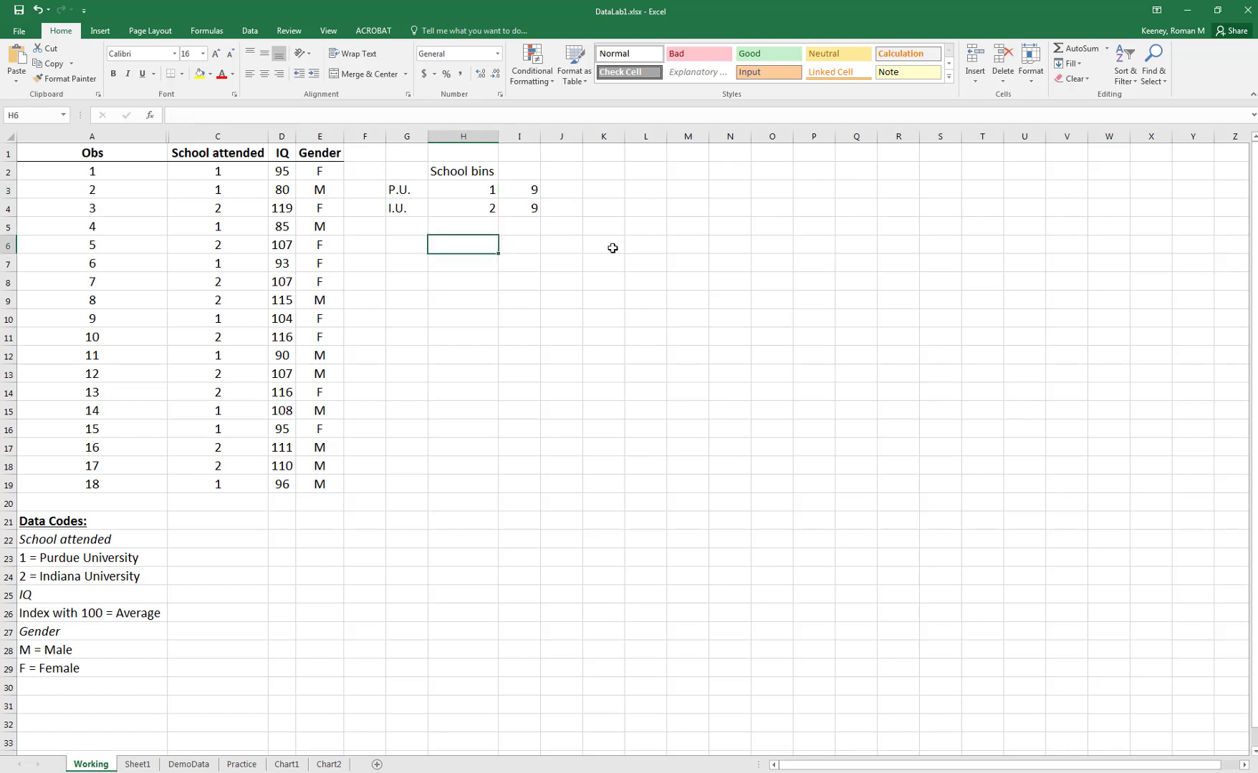
{"action": "type", "text": "Gender b"}
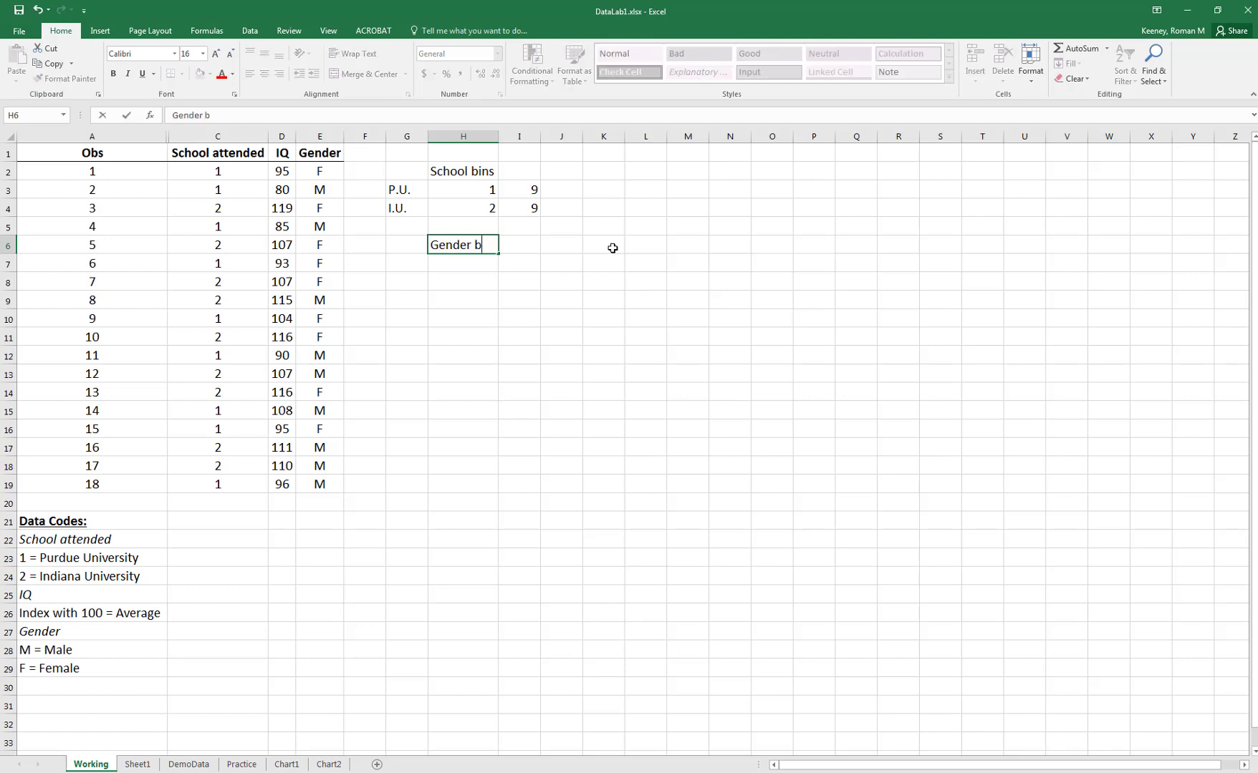
{"action": "type", "text": "ins"}
{"action": "key", "text": "Return"}
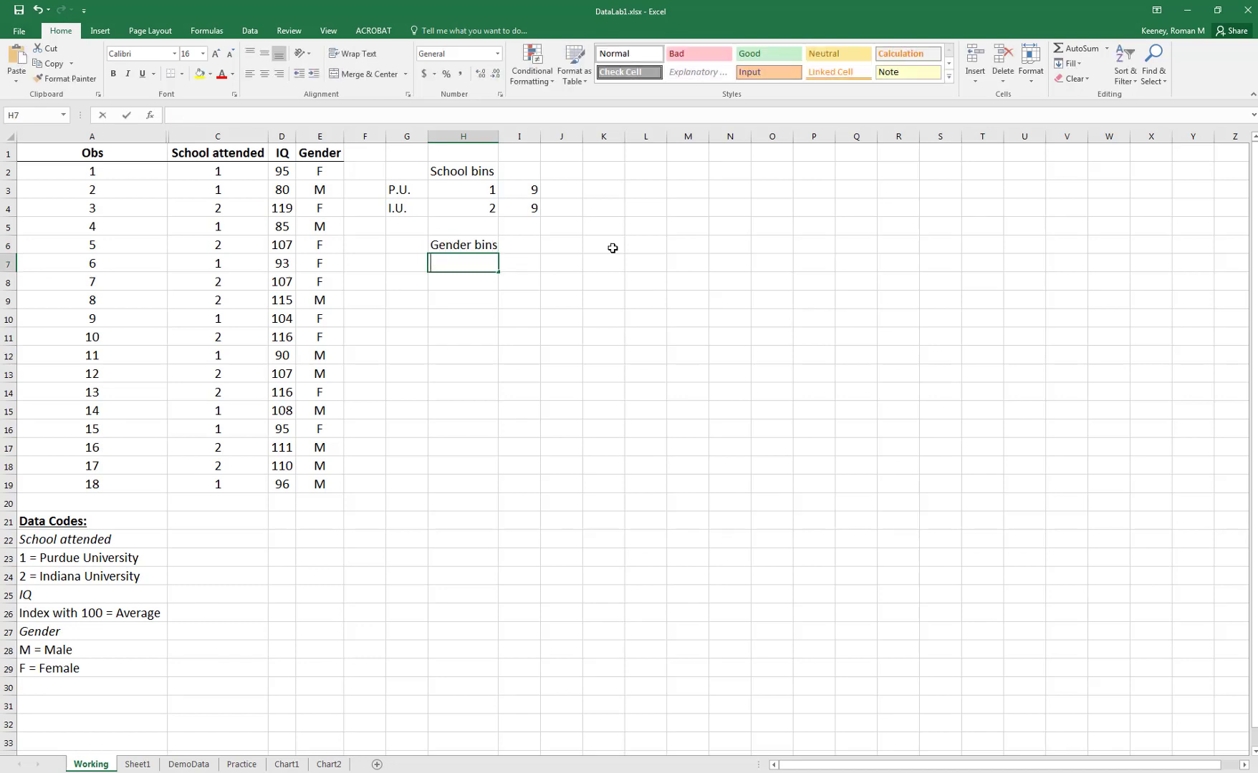
{"action": "type", "text": "M"}
{"action": "key", "text": "Return"}
{"action": "type", "text": "F"}
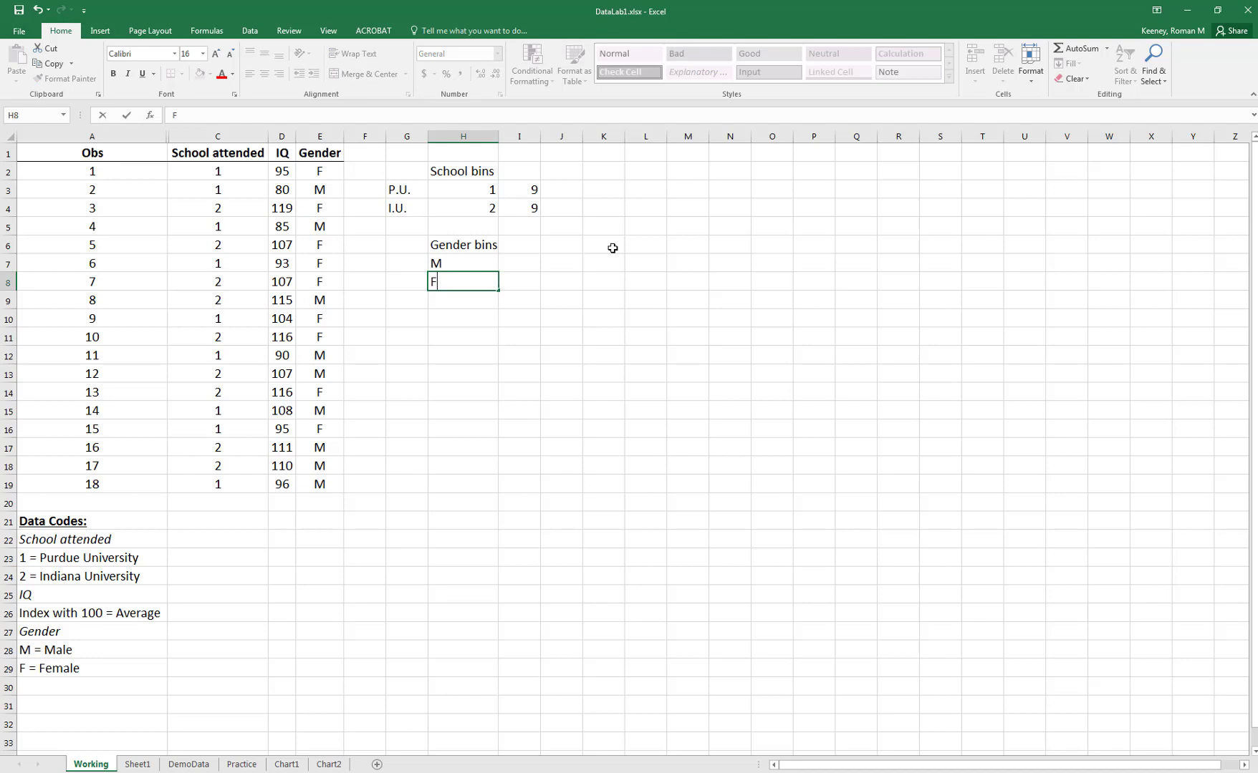
{"action": "key", "text": "Return"}
- Enter the formula =FREQUENCY(E2:E19,H7:H8) in I7 to try counting gender by the letter bins
{"action": "key", "text": "Up"}
{"action": "key", "text": "Right"}
{"action": "key", "text": "Up"}
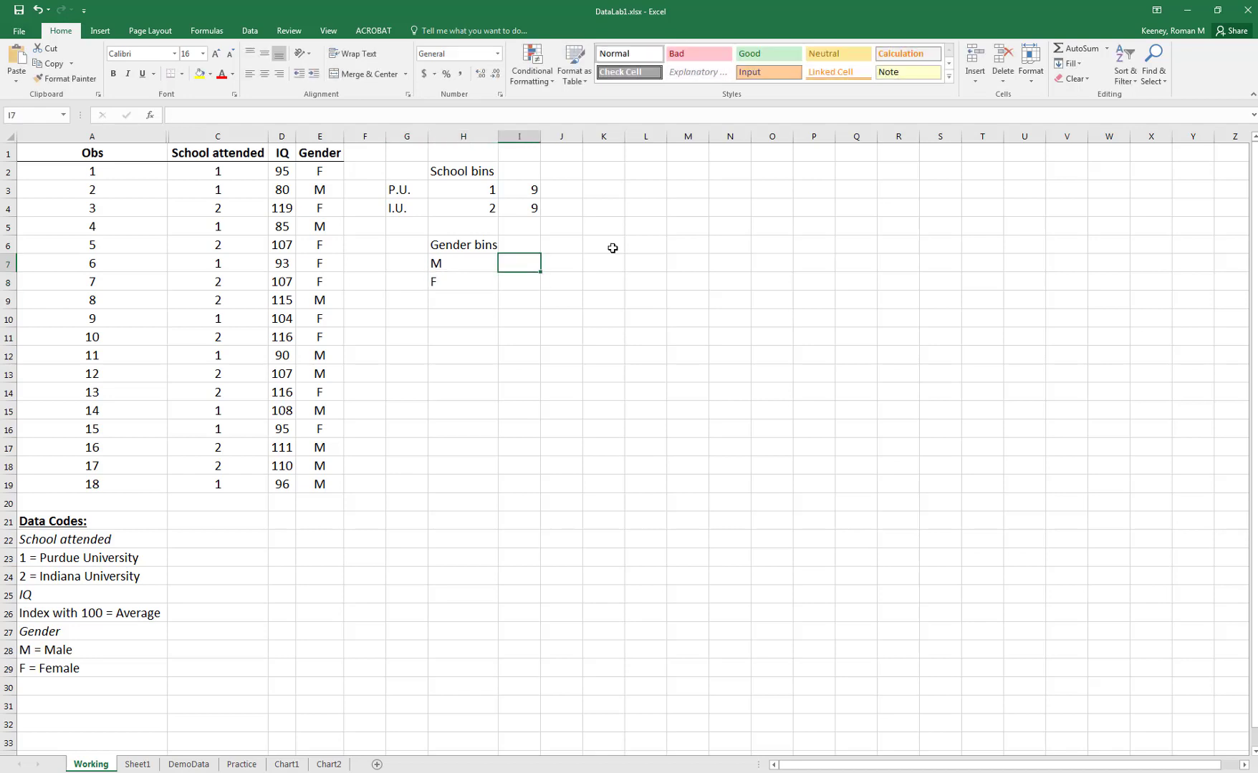
{"action": "type", "text": "=freq"}
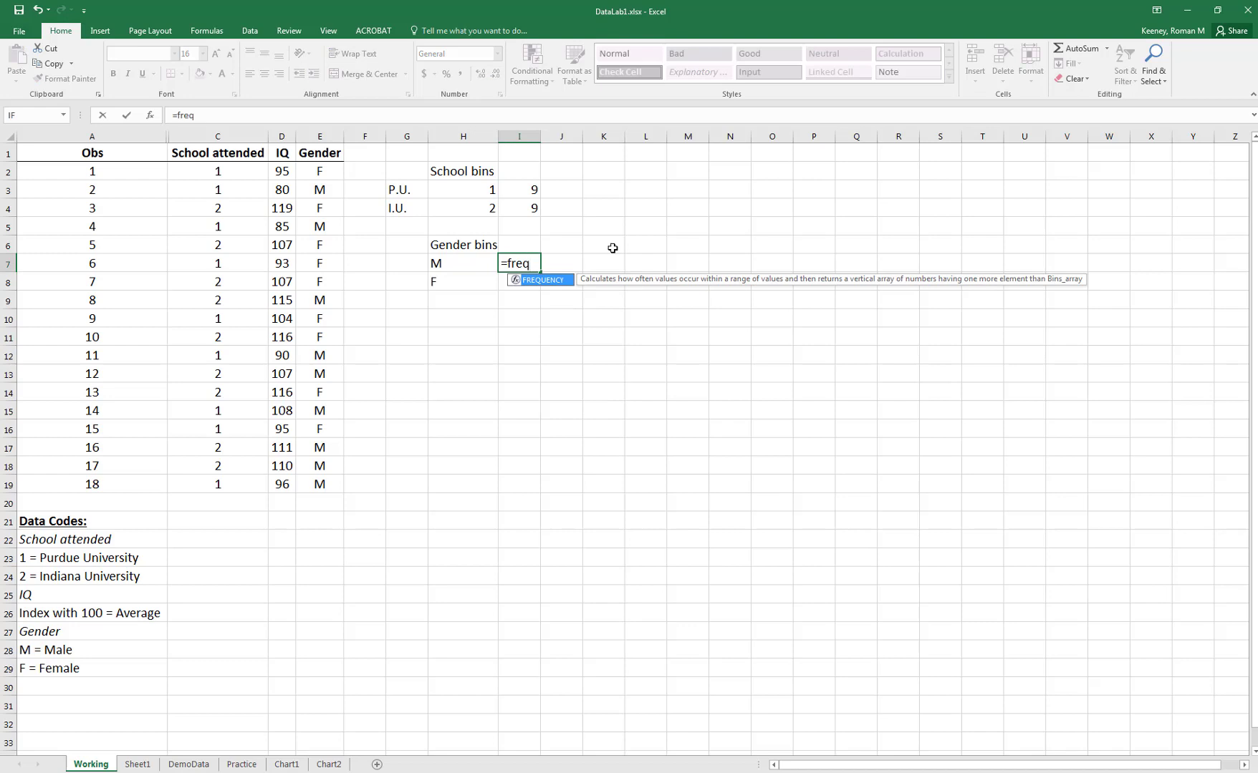
{"action": "key", "text": "Tab"}
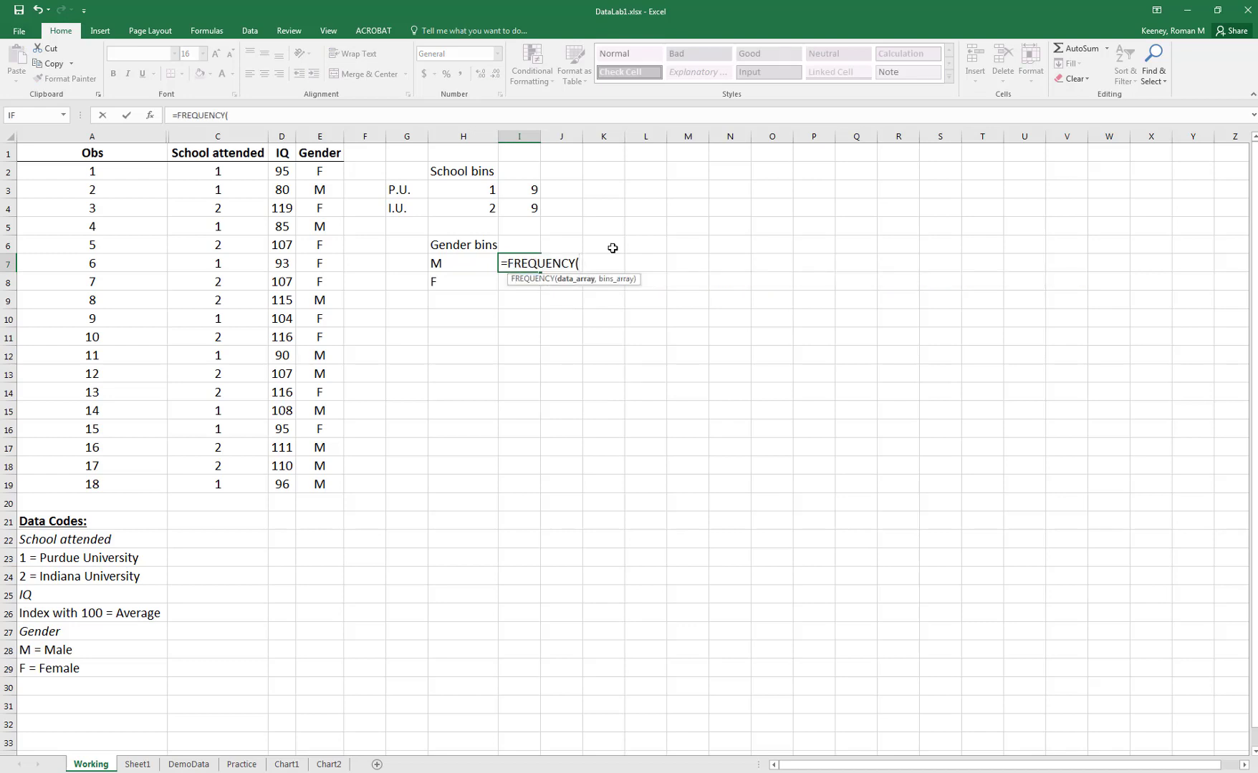
{"action": "left_click_drag", "start_coordinate": [315, 172], "coordinate": [336, 475]}
{"action": "type", "text": ","}
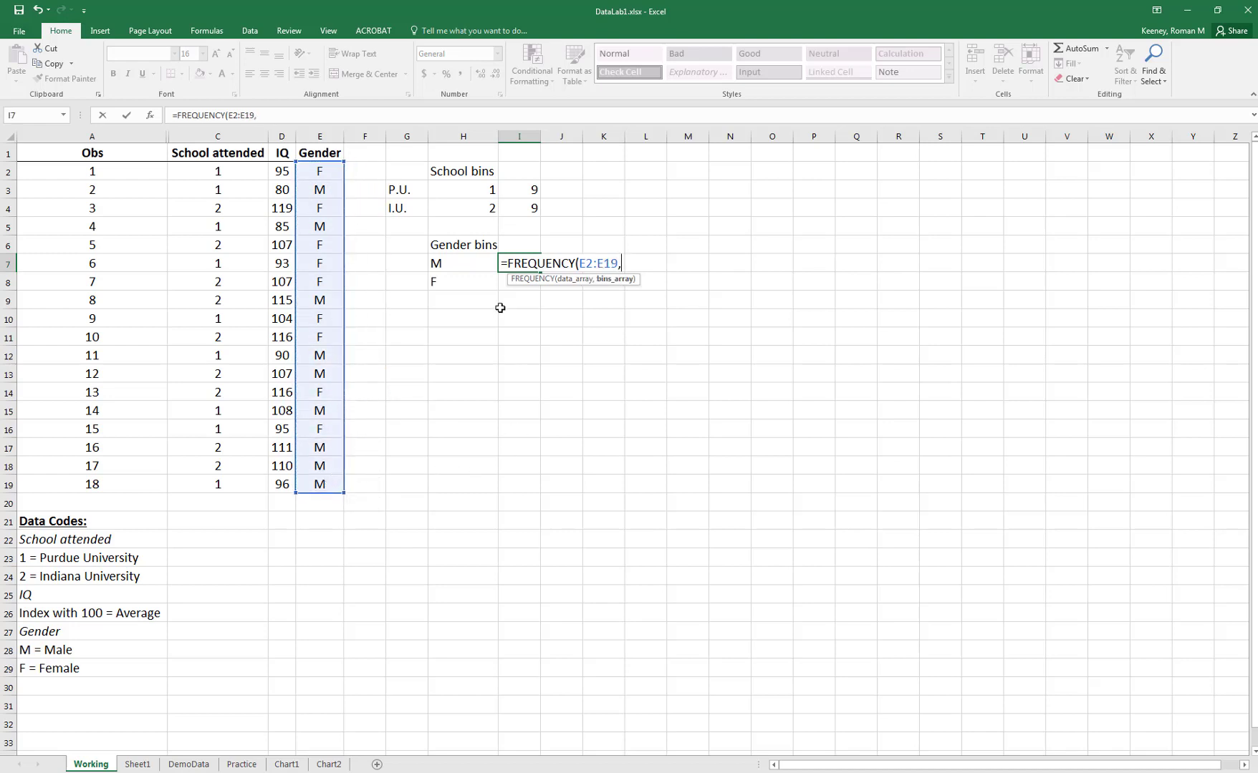
{"action": "left_click_drag", "start_coordinate": [483, 267], "coordinate": [474, 283]}
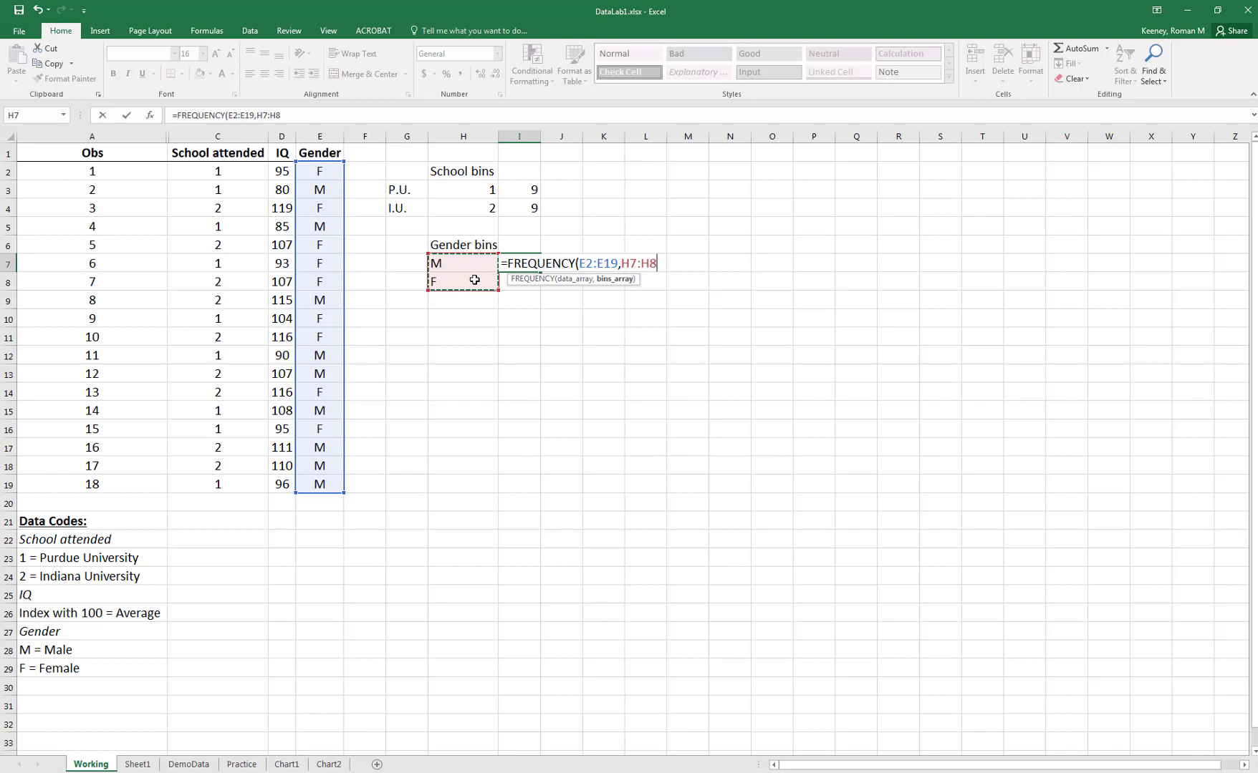
{"action": "type", "text": ")"}
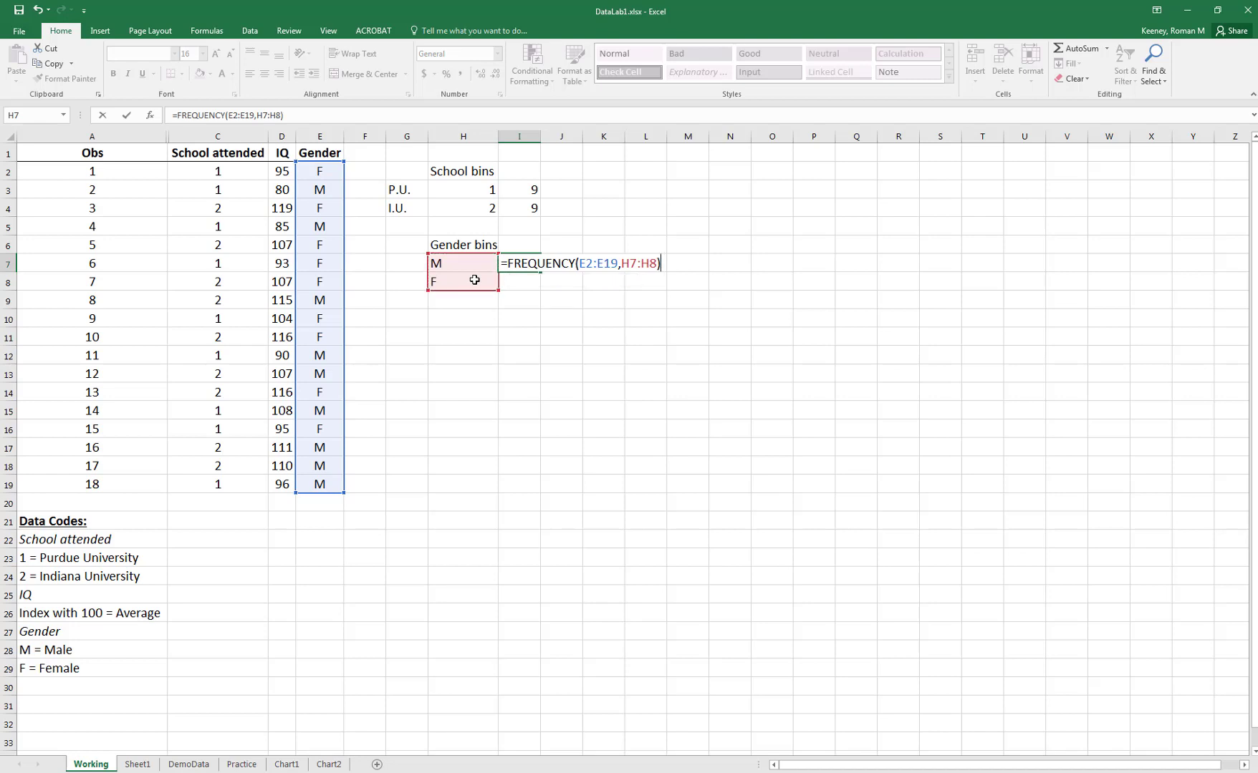
{"action": "key", "text": "Return"}
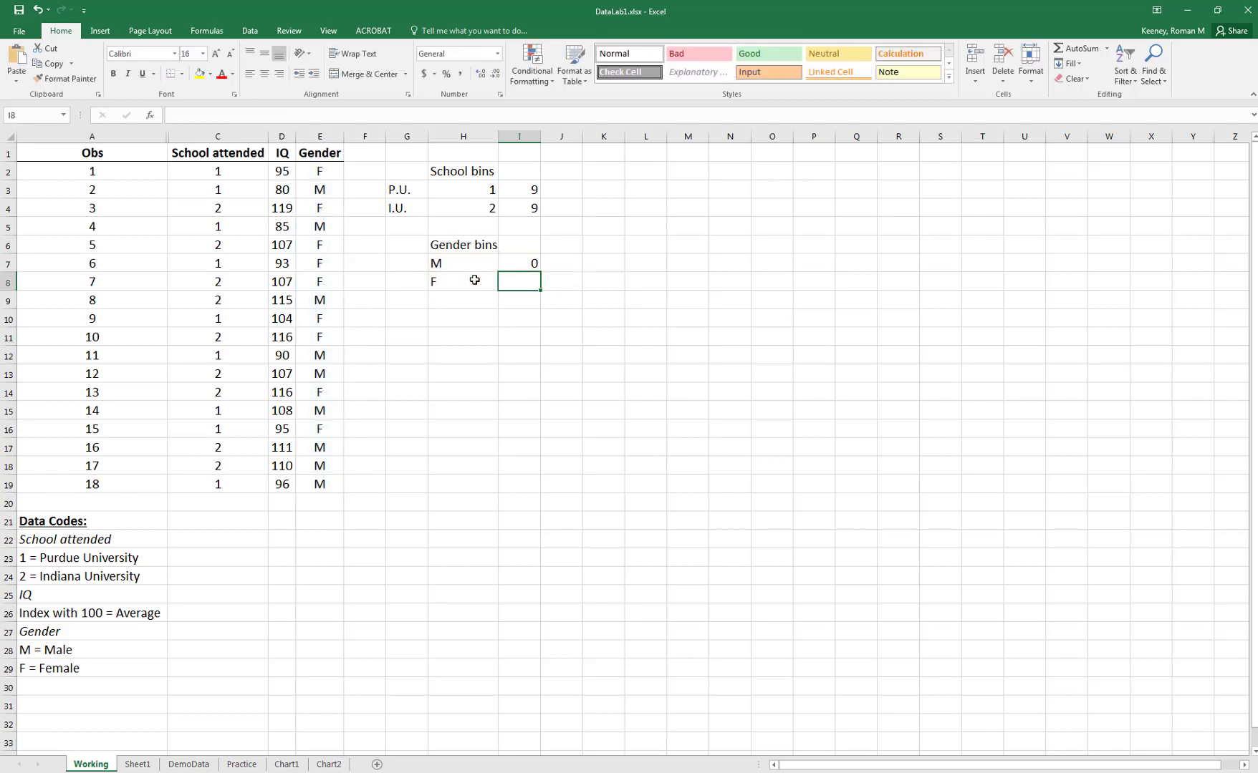
- Extend the gender FREQUENCY formula over I7:I8 as an array formula
{"action": "key", "text": "Up"}
{"action": "key", "text": "shift+Down"}
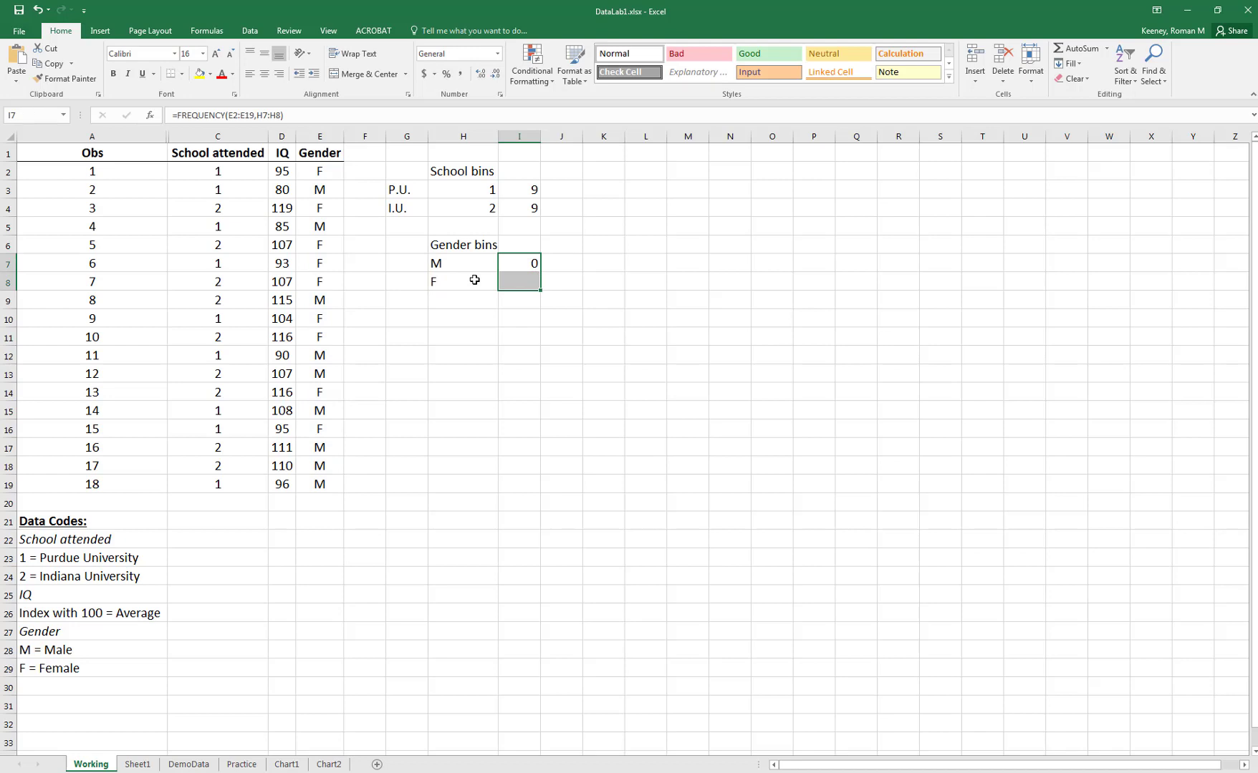
{"action": "key", "text": "F2"}
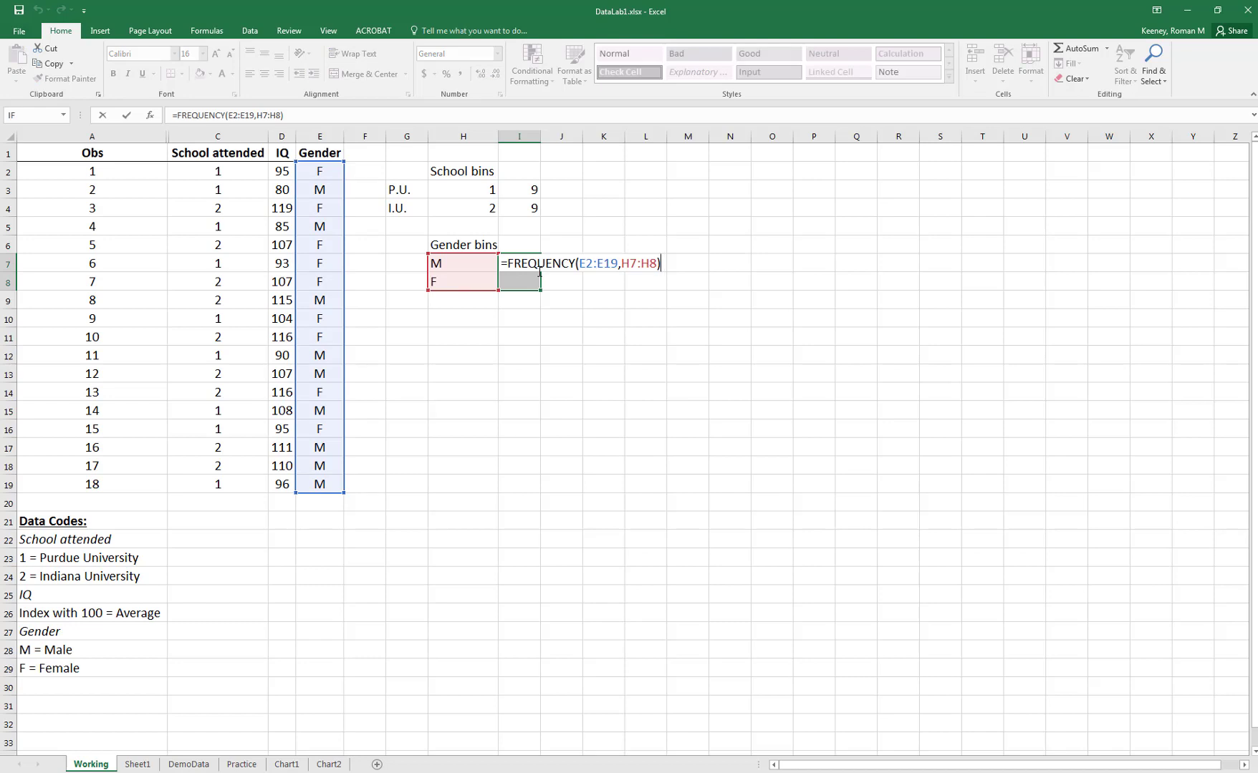
{"action": "key", "text": "ctrl+shift+Return"}
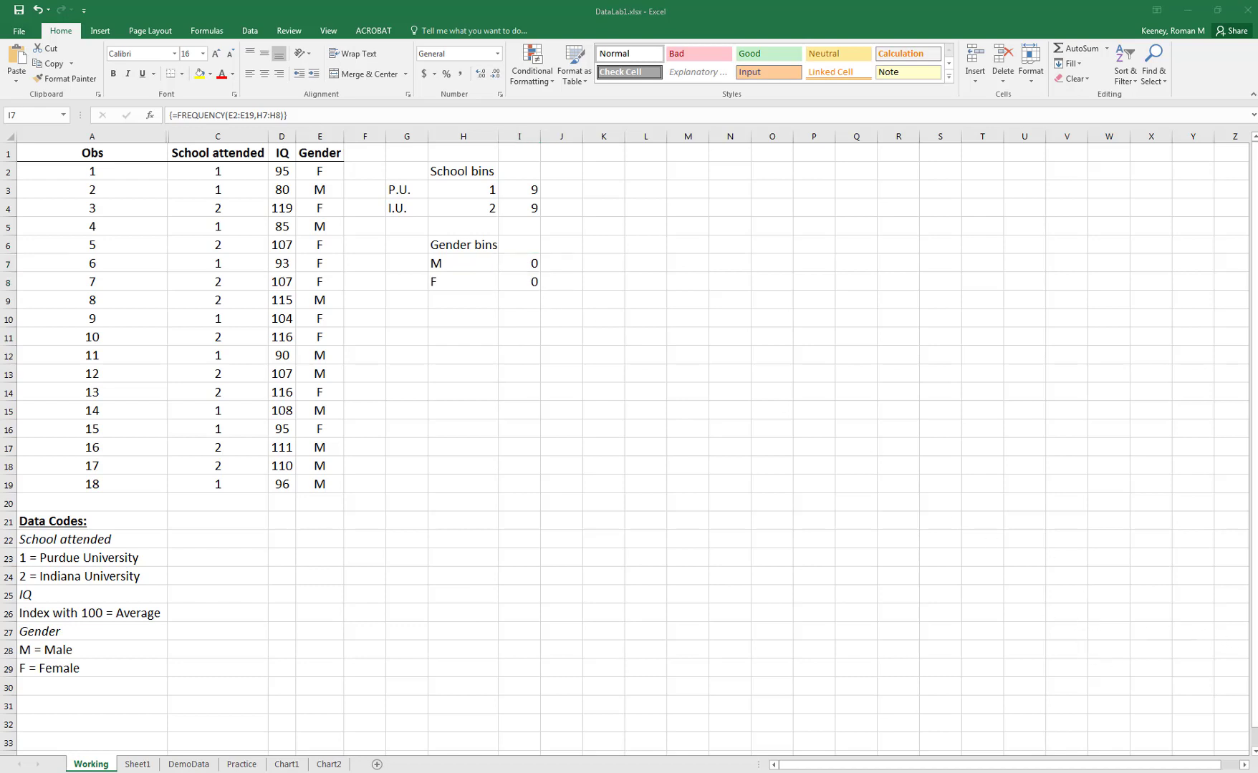
- Switch to the PowerPoint lab presentation and read the slide on character data types
{"action": "key", "text": "alt+Tab"}
{"action": "scroll", "coordinate": [592, 350], "scroll_direction": "down", "scroll_amount": 1}
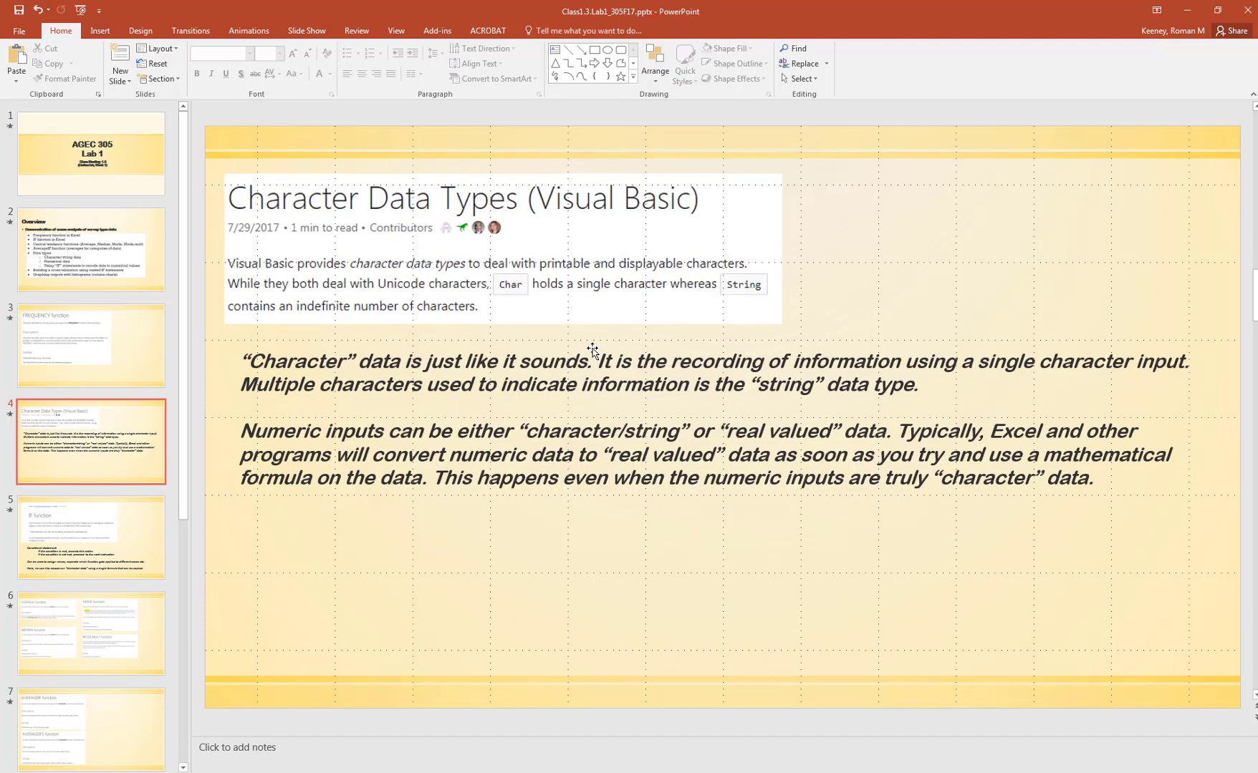
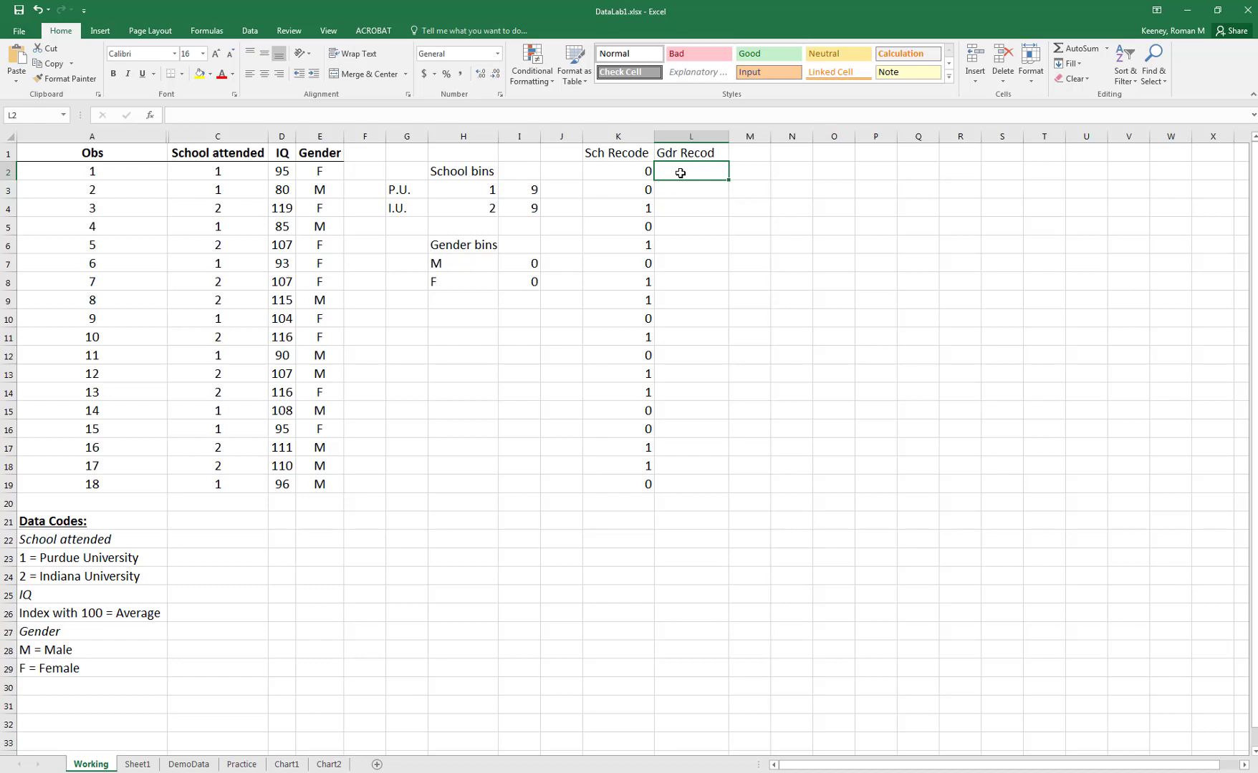
- Enter the formula =IF(E2="F",0,1) in L2 to recode gender as 0 for female and 1 otherwise
{"action": "type", "text": "=if"}
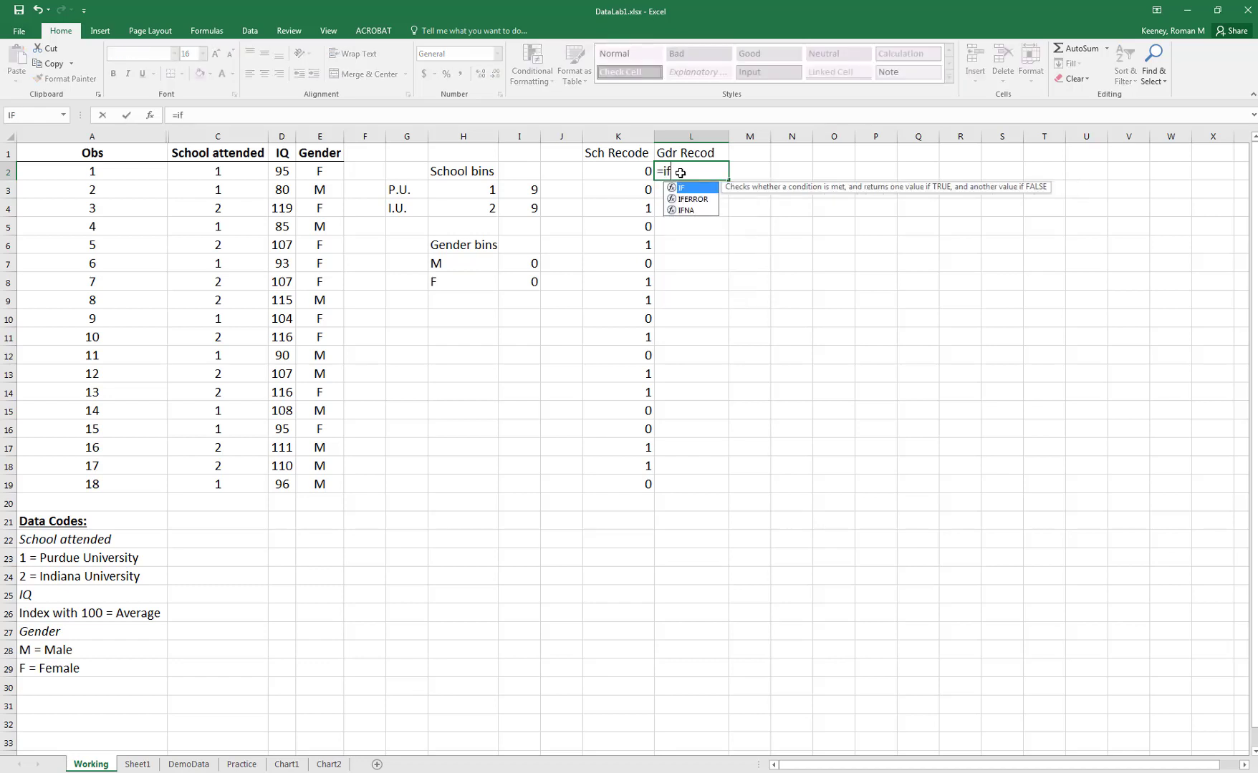
{"action": "type", "text": "("}
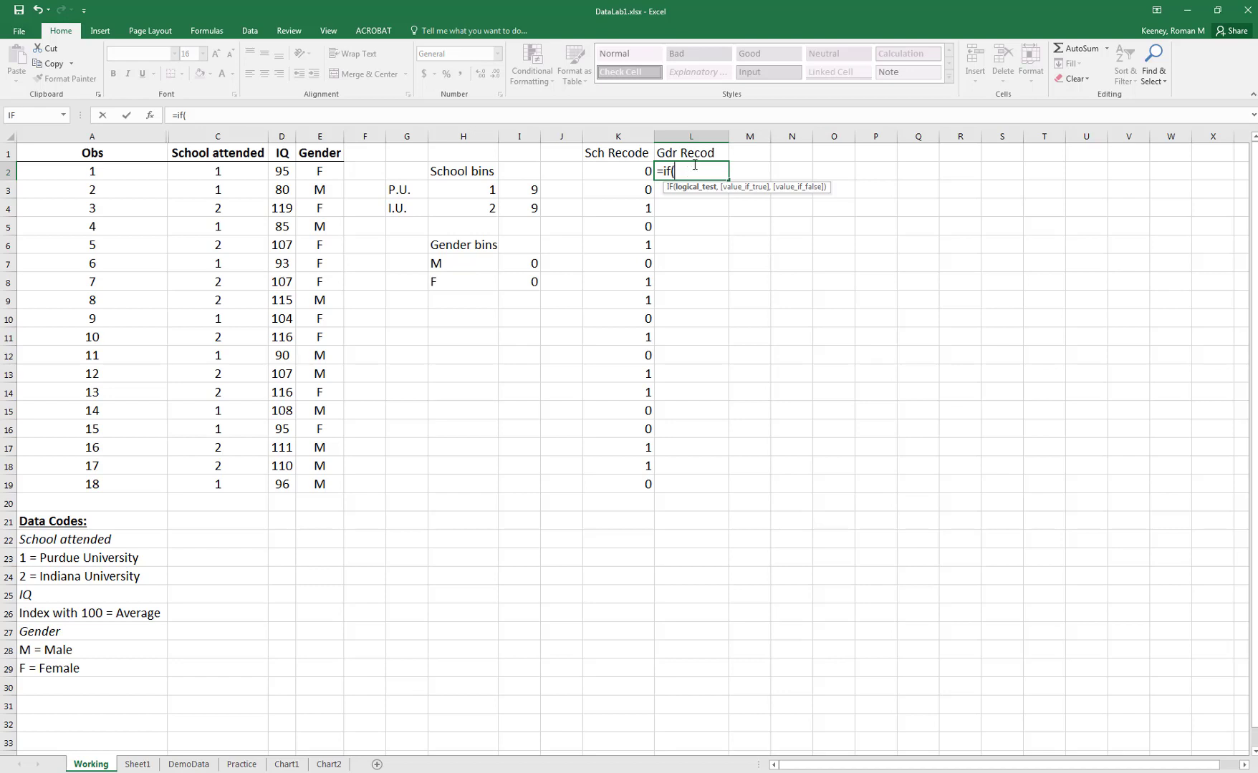
{"action": "left_click", "coordinate": [319, 171]}
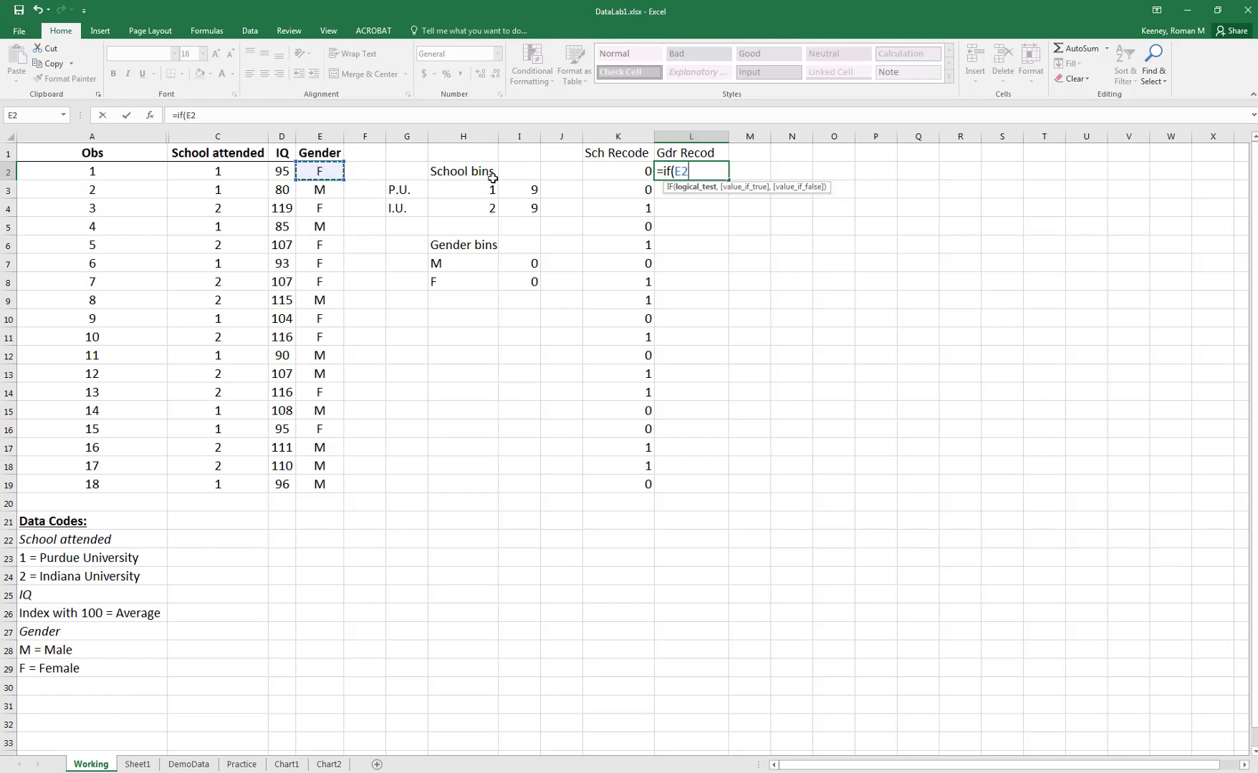
{"action": "type", "text": "="}
{"action": "type", "text": ",0"}
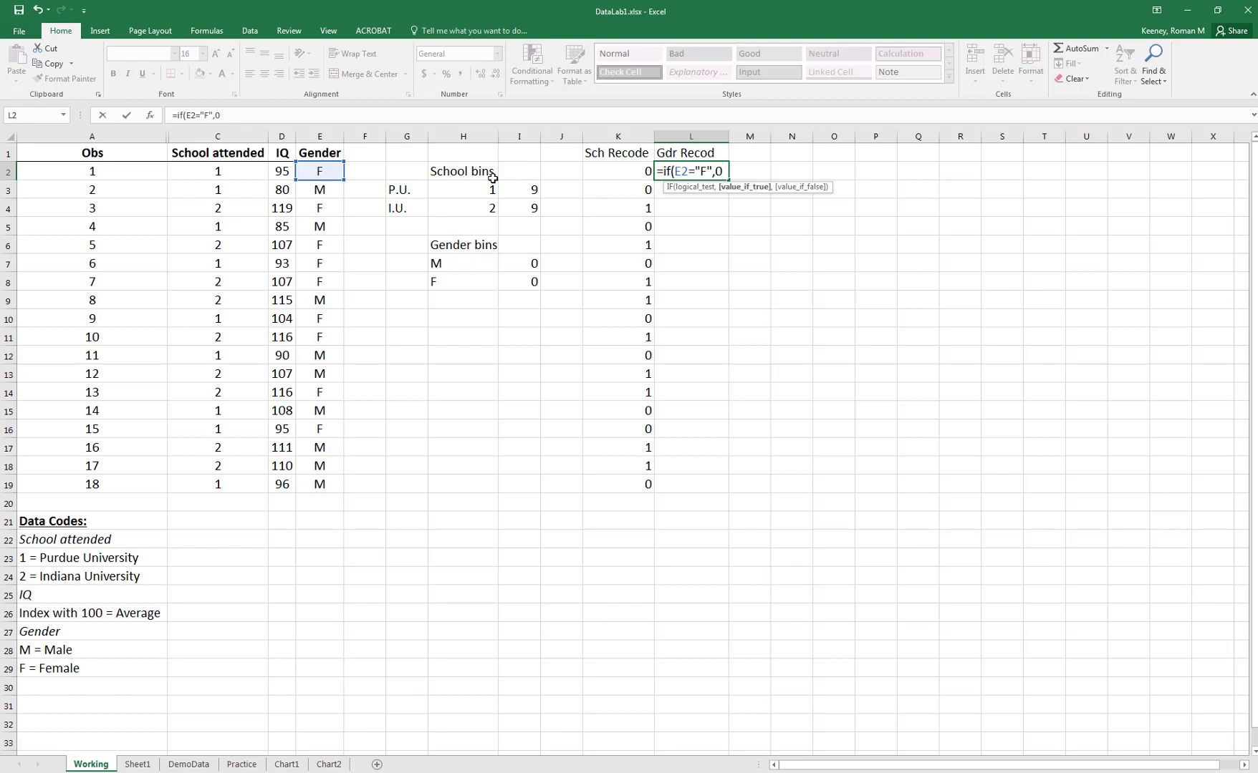
{"action": "type", "text": ",1)"}
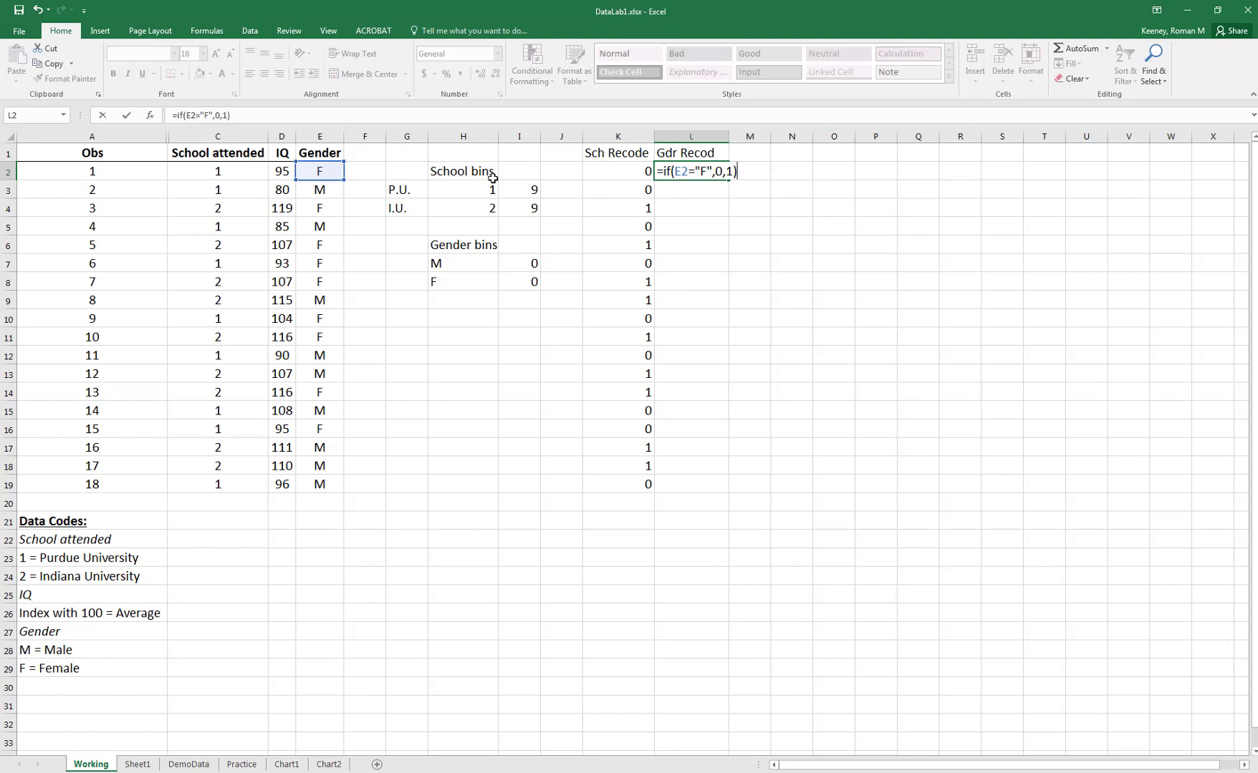
{"action": "key", "text": "Return"}
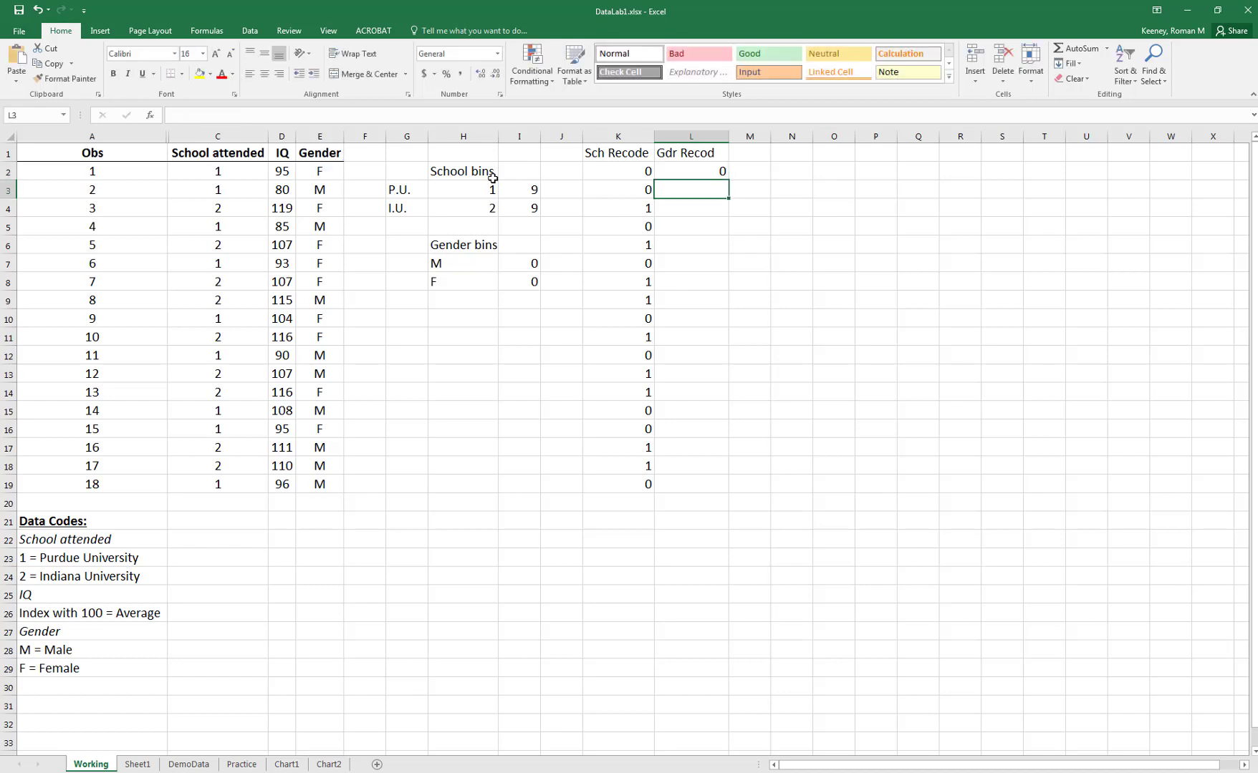
- Copy the gender recode formula from L2 down to L19 for all observations
{"action": "key", "text": "Up"}
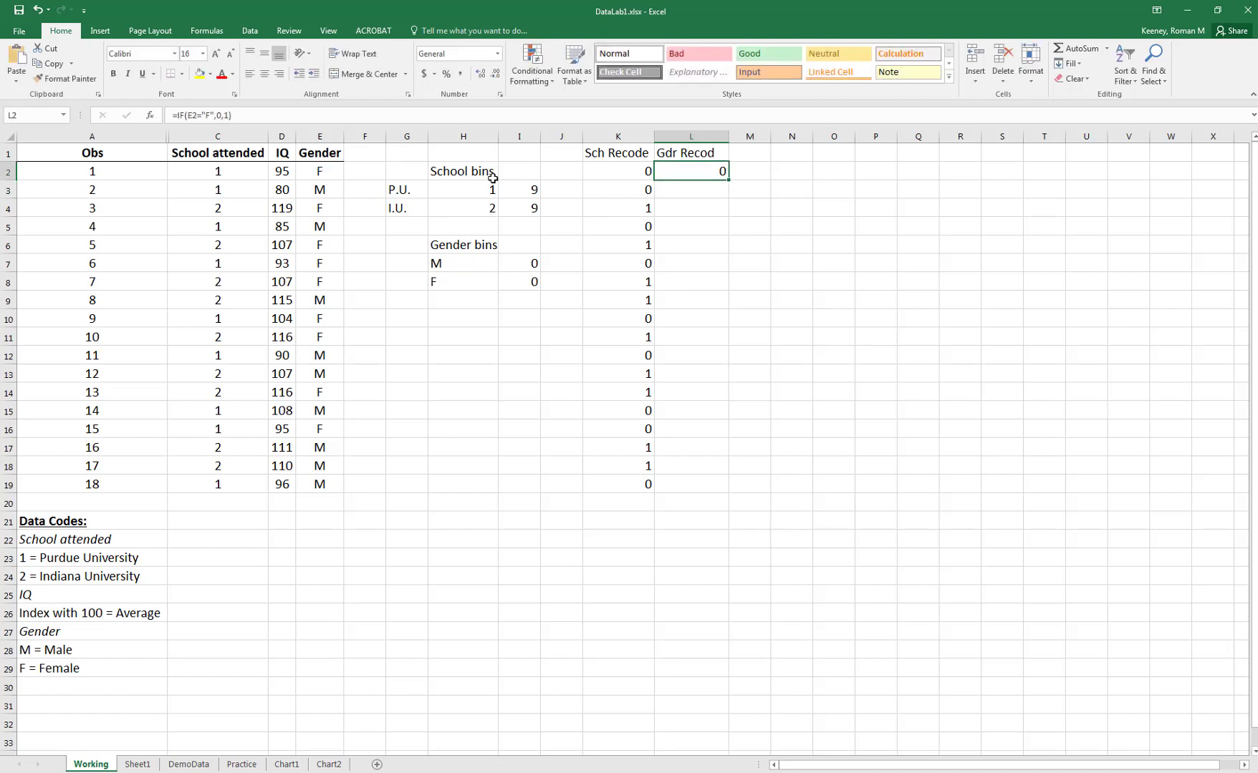
{"action": "key", "text": "ctrl+c"}
{"action": "key", "text": "shift+Down"}
{"action": "key", "text": "shift+Down"}
{"action": "key", "text": "shift+Down"}
{"action": "key", "text": "shift+Down"}
{"action": "key", "text": "shift+Down"}
{"action": "key", "text": "shift+Down"}
{"action": "key", "text": "shift+Down"}
{"action": "key", "text": "shift+Down"}
{"action": "key", "text": "shift+Down"}
{"action": "key", "text": "shift+Down"}
{"action": "key", "text": "shift+Down"}
{"action": "key", "text": "shift+Down"}
{"action": "key", "text": "shift+Down"}
{"action": "key", "text": "shift+Down"}
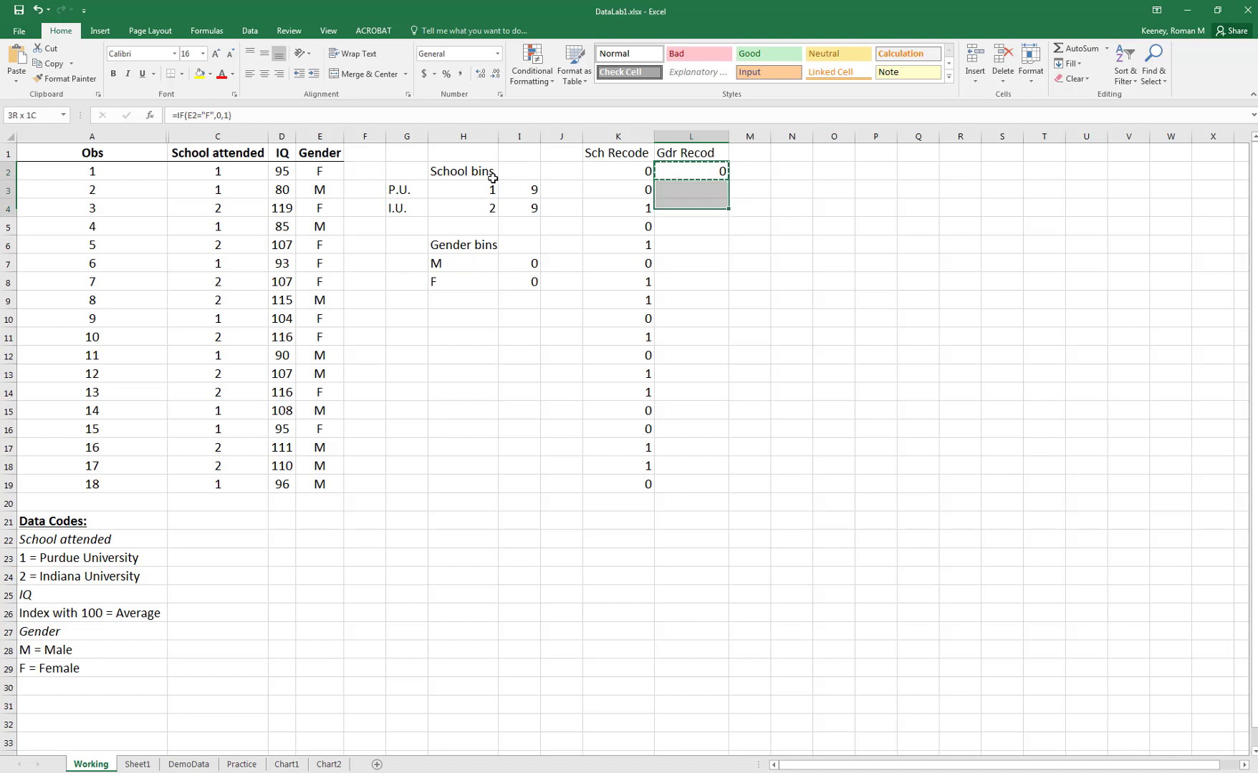
{"action": "key", "text": "shift+Down"}
{"action": "key", "text": "shift+Down"}
{"action": "key", "text": "shift+Down"}
{"action": "key", "text": "ctrl+v"}
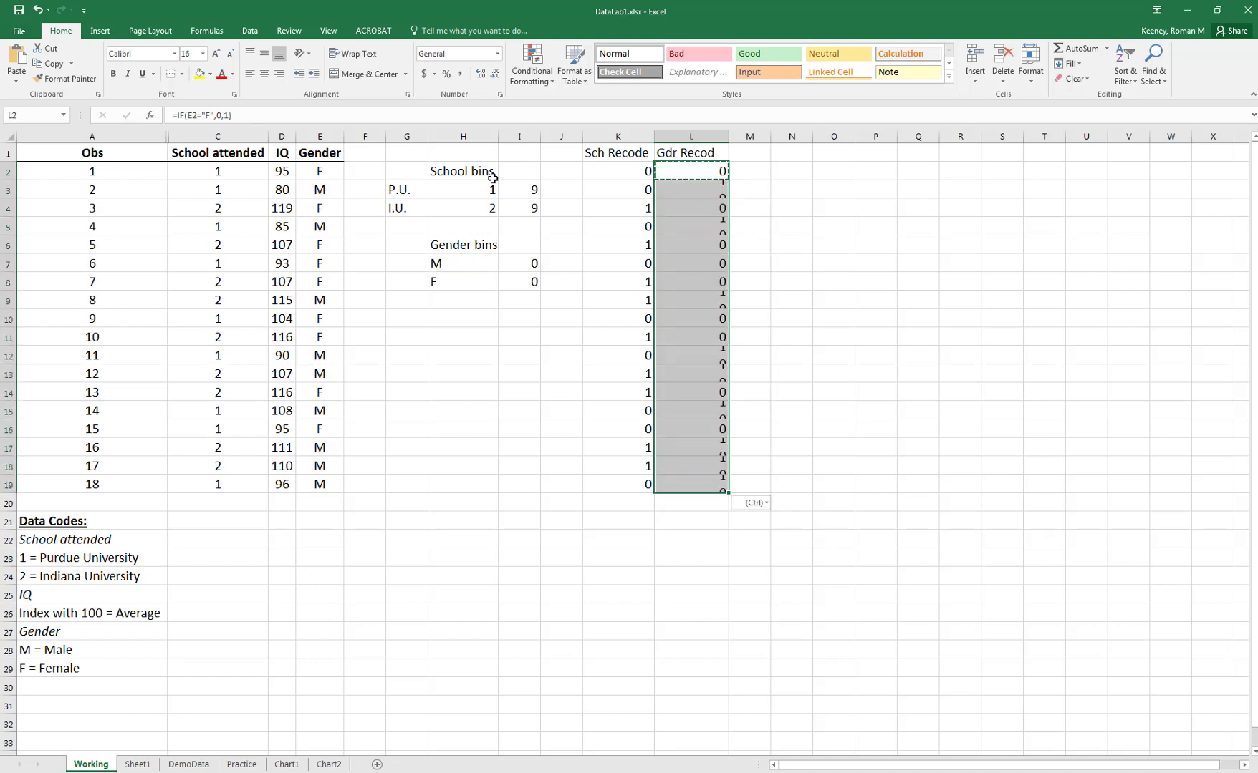
{"action": "key", "text": "Escape"}
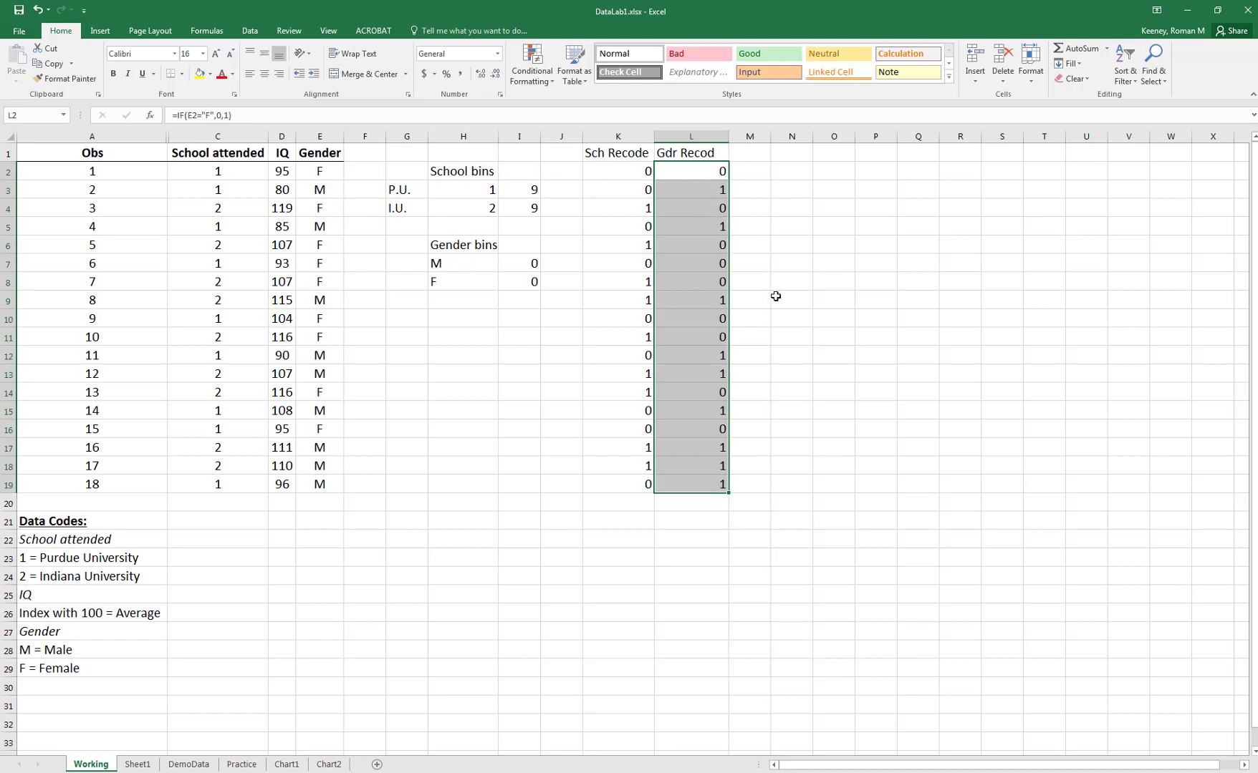
- Center the school and gender recode values in K2:L19 horizontally
{"action": "left_click", "coordinate": [704, 173]}
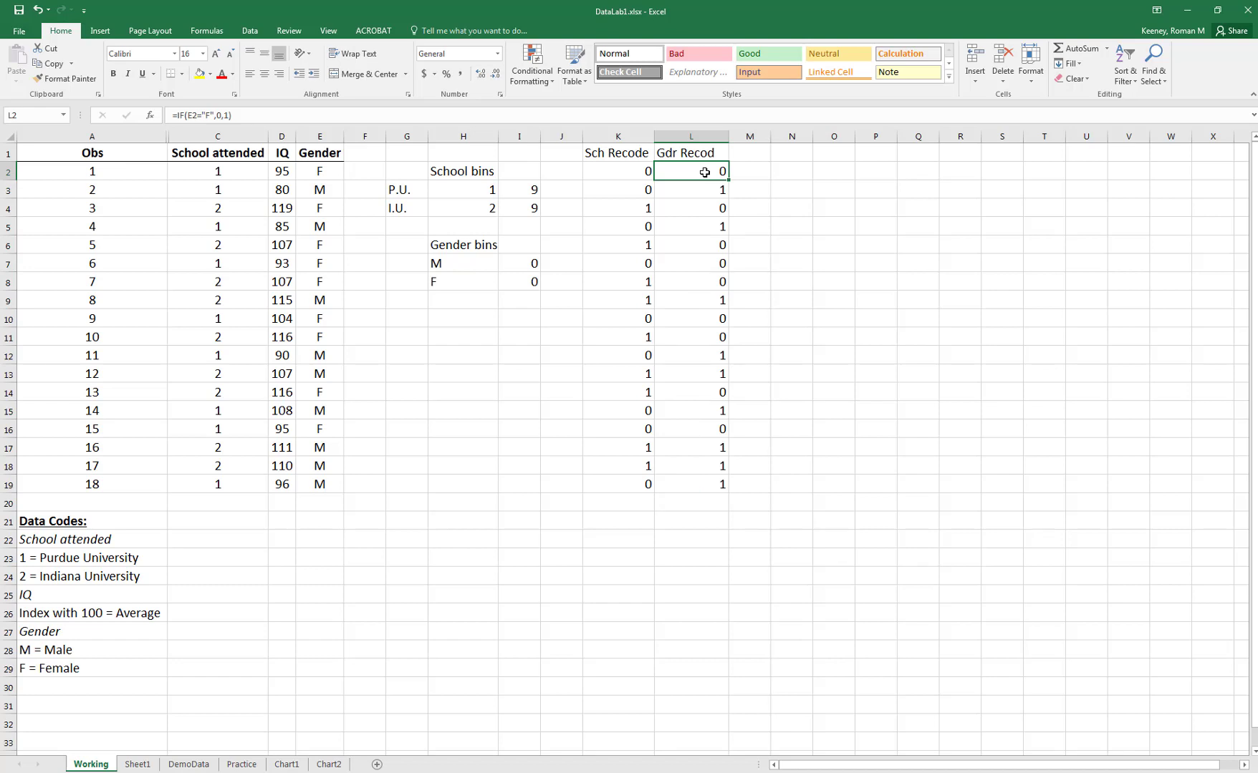
{"action": "left_click_drag", "start_coordinate": [630, 172], "coordinate": [670, 484]}
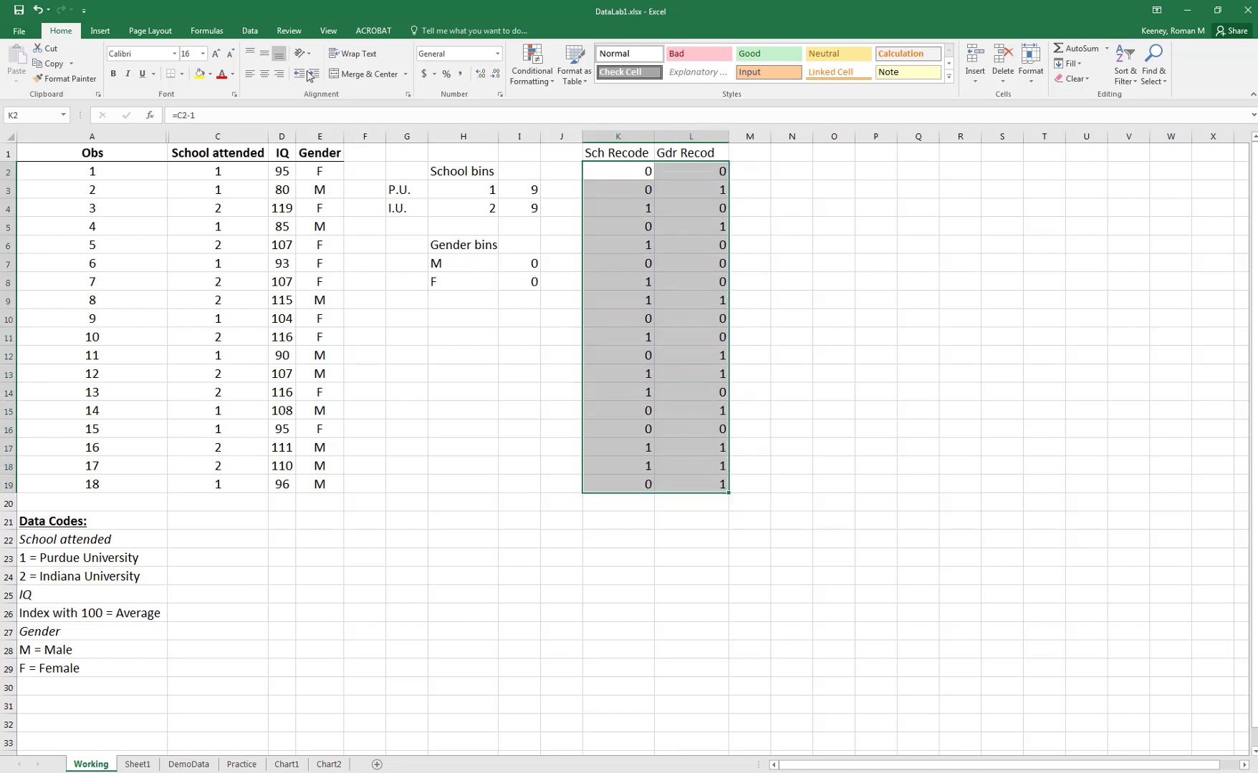
{"action": "left_click", "coordinate": [263, 76]}
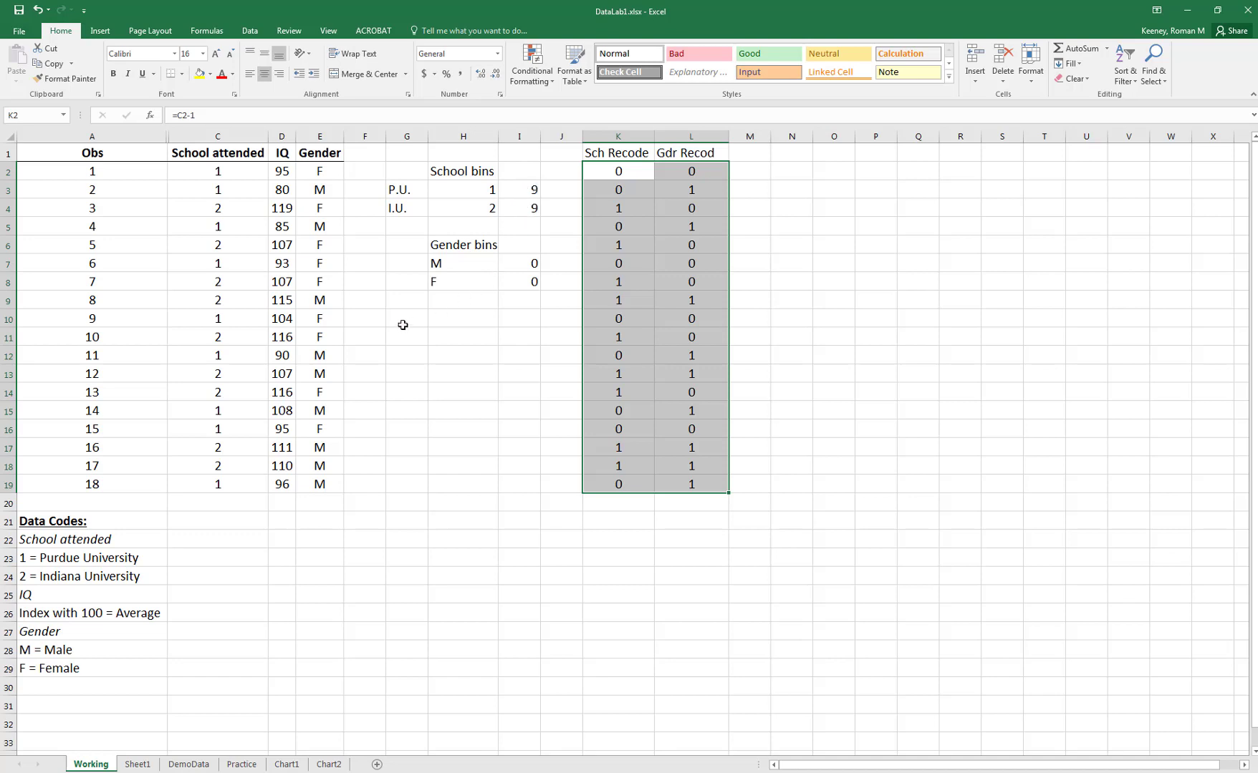
- Replace the gender bin values in H7:H8 with 0 and 1
{"action": "left_click", "coordinate": [489, 267]}
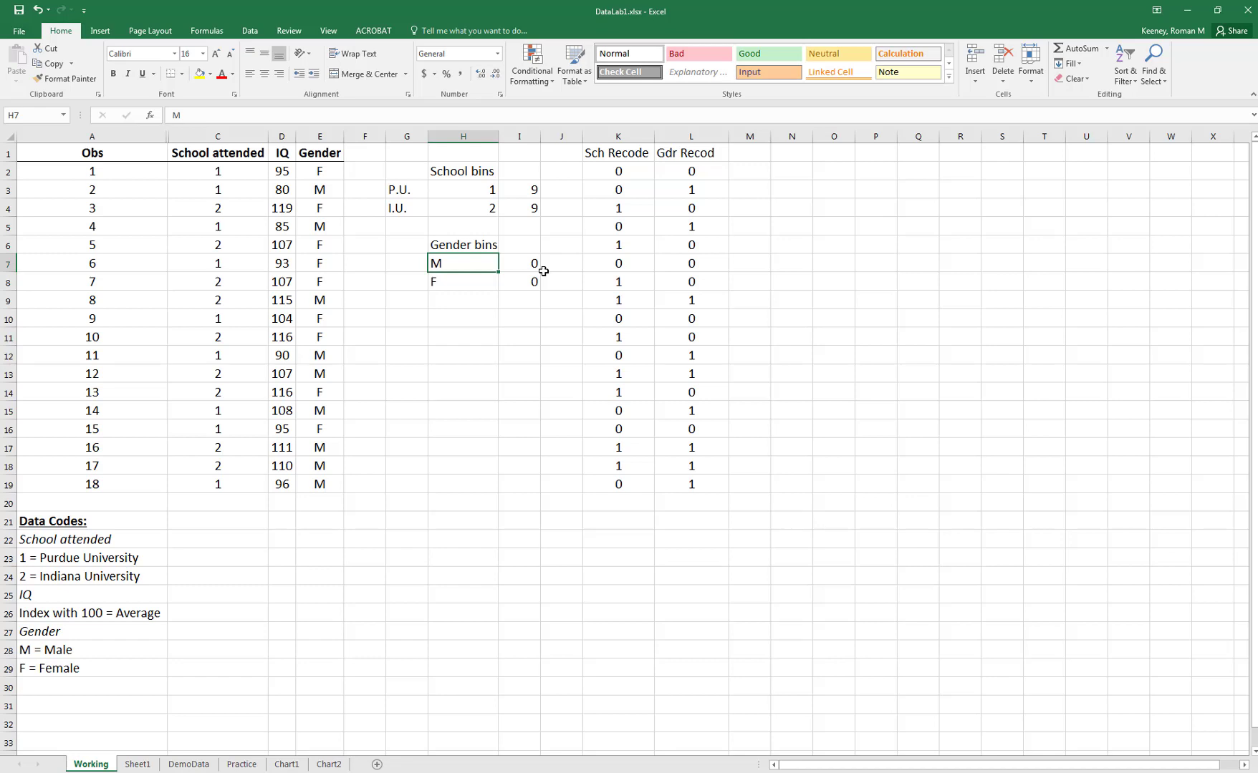
{"action": "key", "text": "F2"}
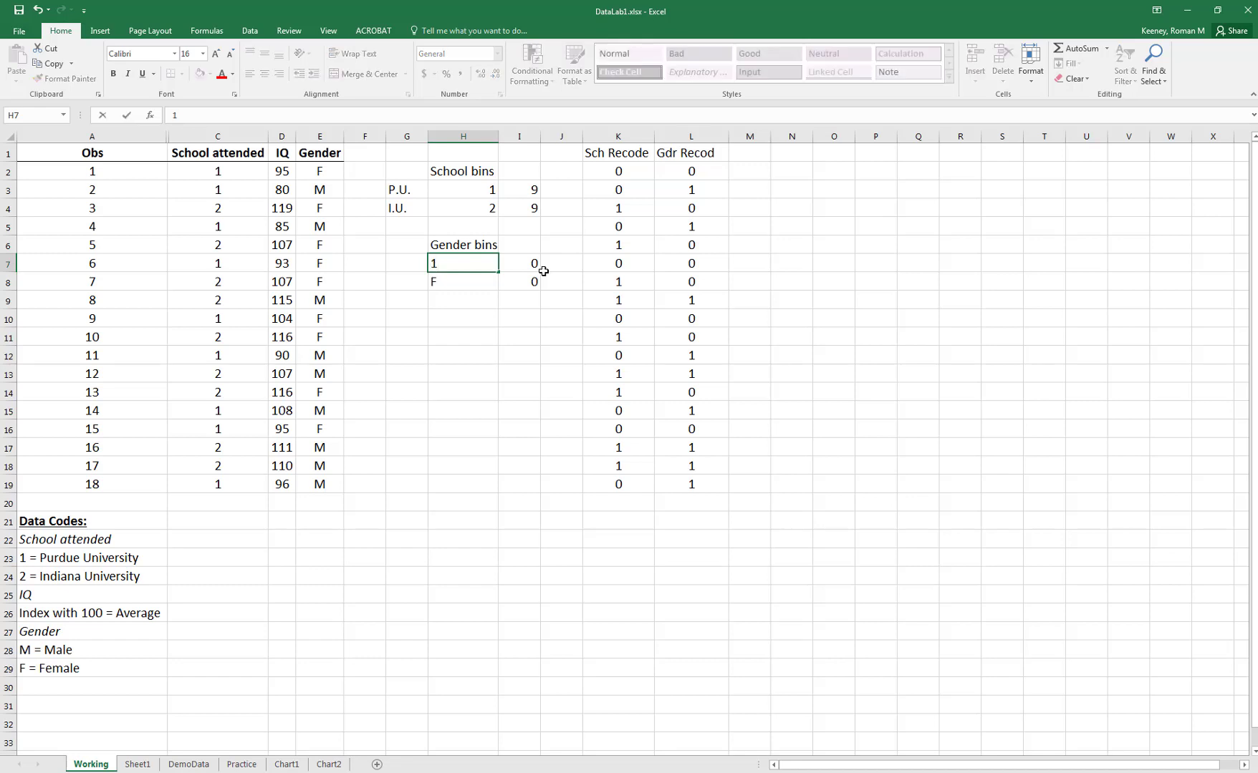
{"action": "key", "text": "BackSpace"}
{"action": "type", "text": "0"}
{"action": "key", "text": "Return"}
{"action": "type", "text": "1"}
{"action": "key", "text": "Return"}
- Clear the FREQUENCY array formula from I7:I8 beside the gender bins
{"action": "left_click", "coordinate": [542, 270]}
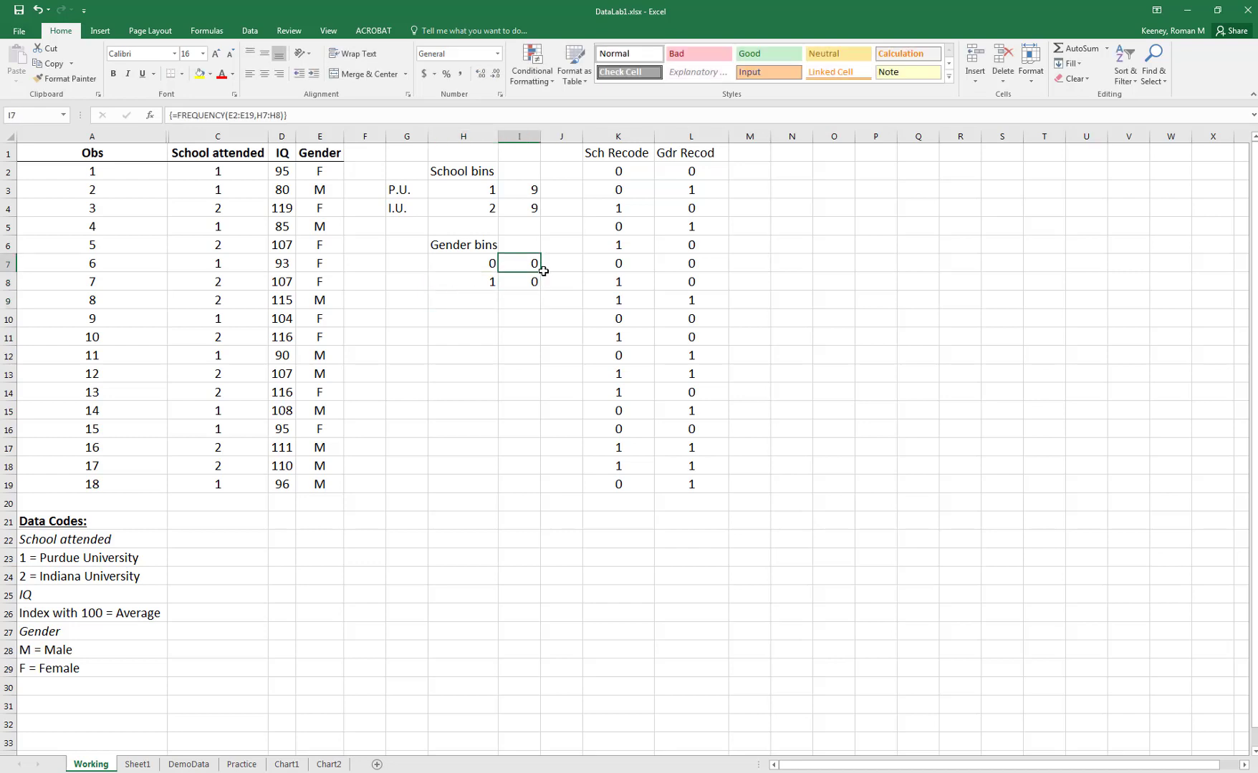
{"action": "key", "text": "shift+Down"}
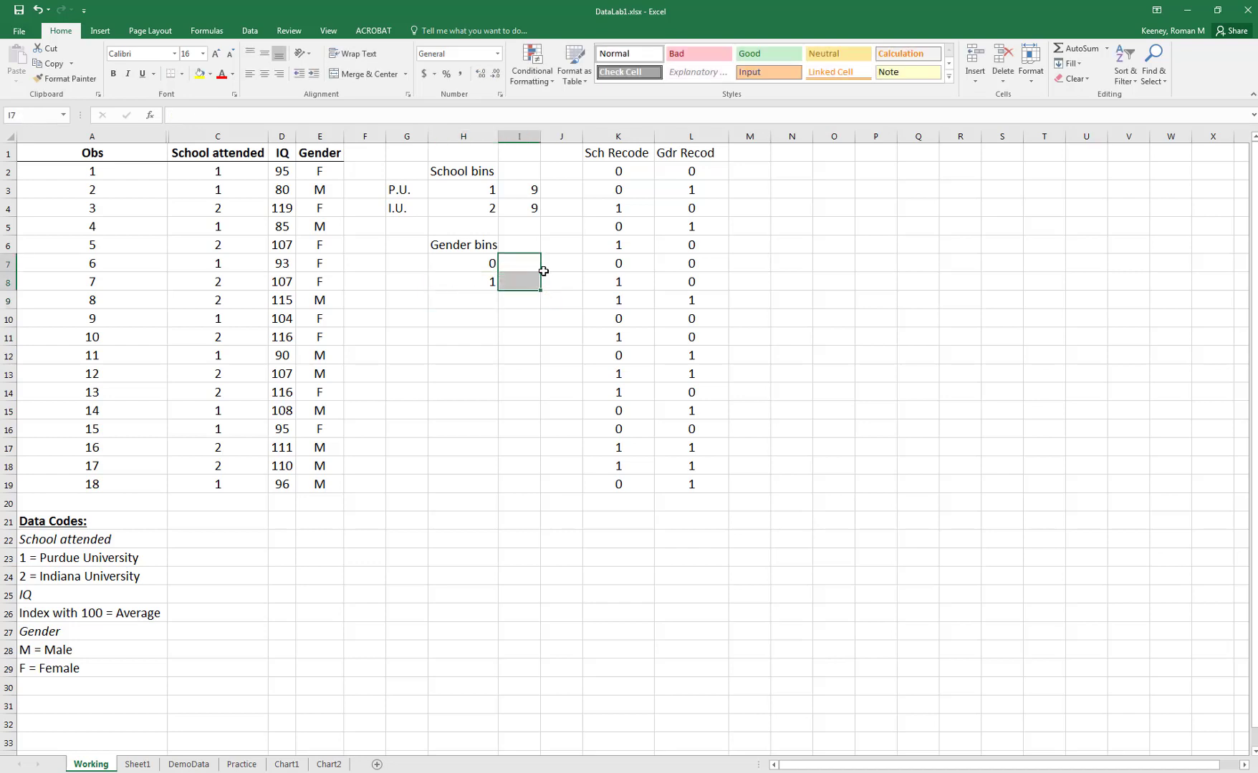
{"action": "key", "text": "Delete"}
{"action": "left_click", "coordinate": [543, 271]}
- Label the gender bins in column G with F in G7 and M in G8
{"action": "left_click", "coordinate": [416, 264]}
{"action": "type", "text": "F"}
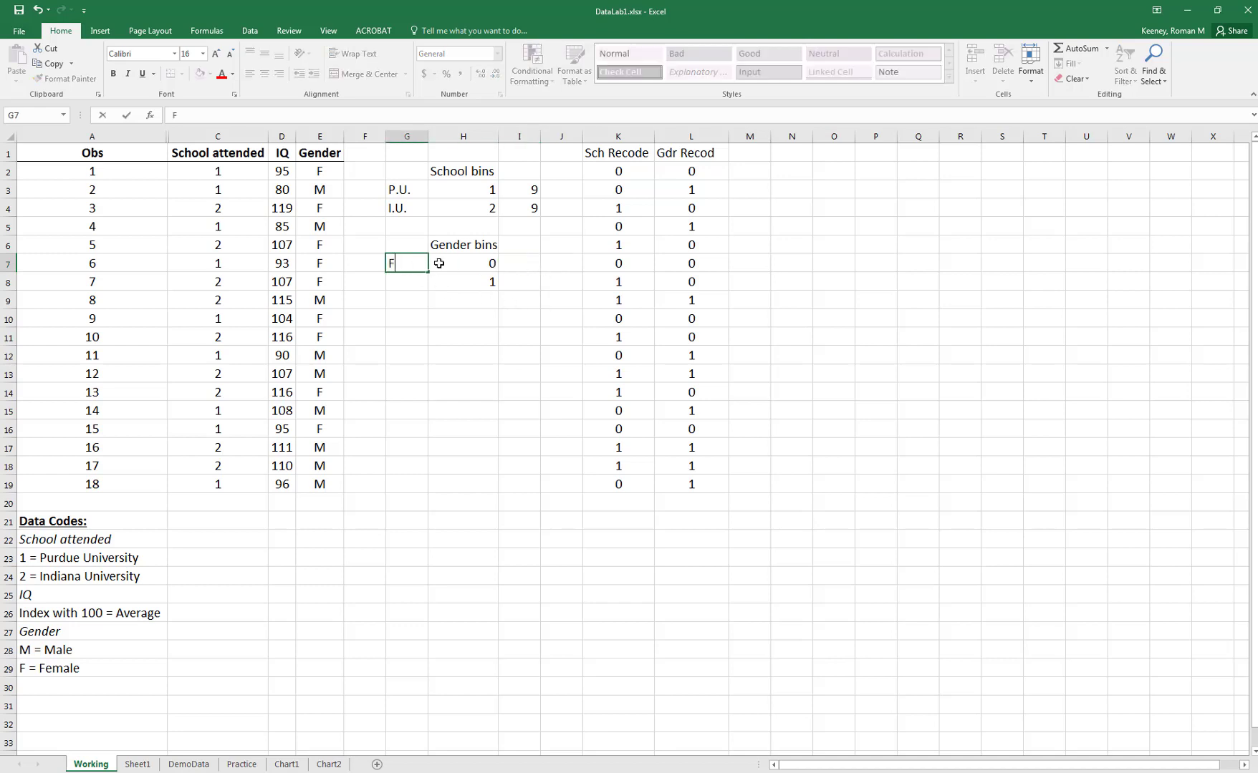
{"action": "key", "text": "Return"}
{"action": "type", "text": "M"}
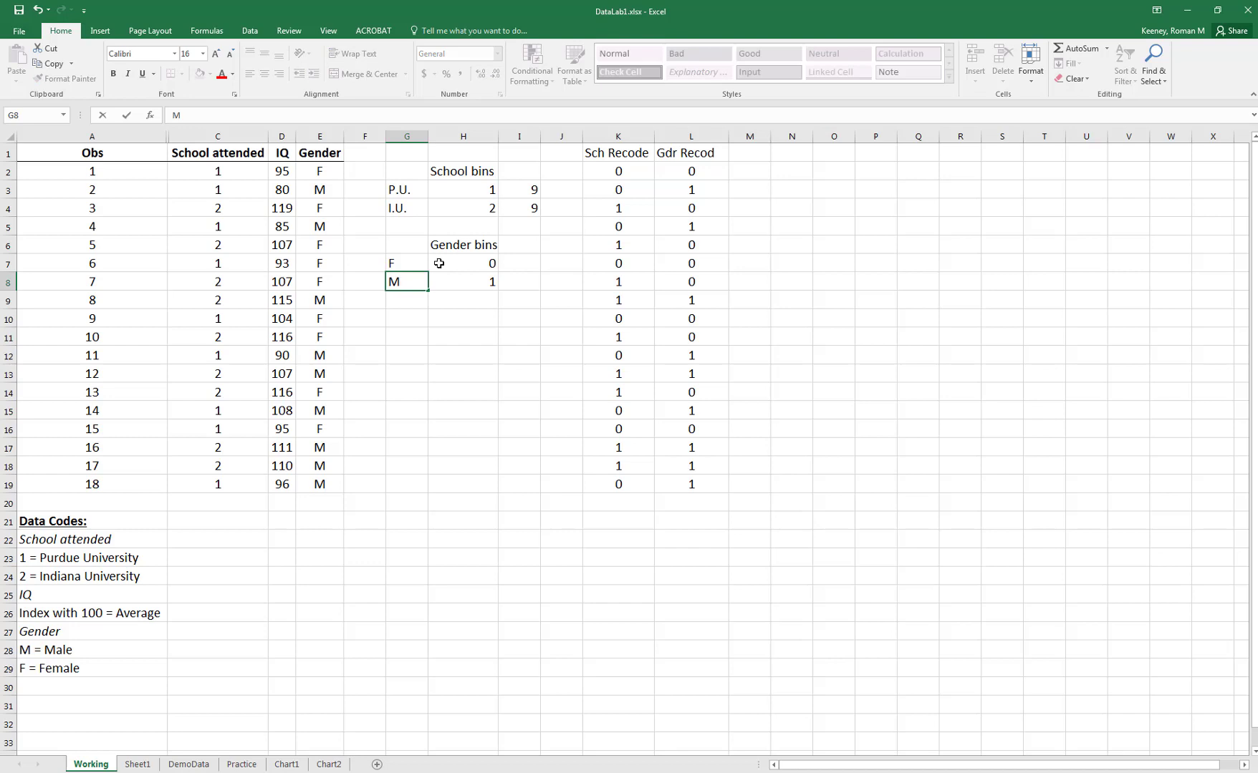
- Enter =FREQUENCY(L2:L19,H7:H8) in I7 to count the recoded gender values
{"action": "key", "text": "Right"}
{"action": "key", "text": "Right"}
{"action": "key", "text": "Up"}
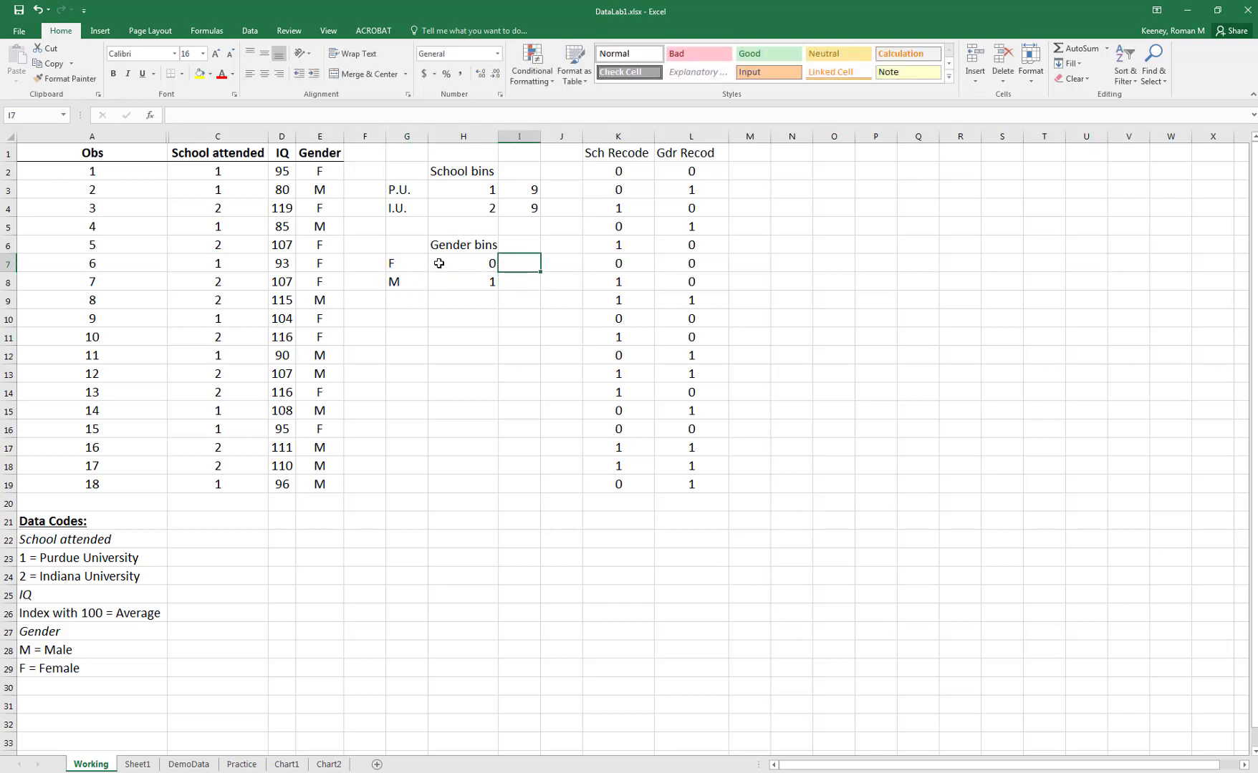
{"action": "type", "text": "=freq"}
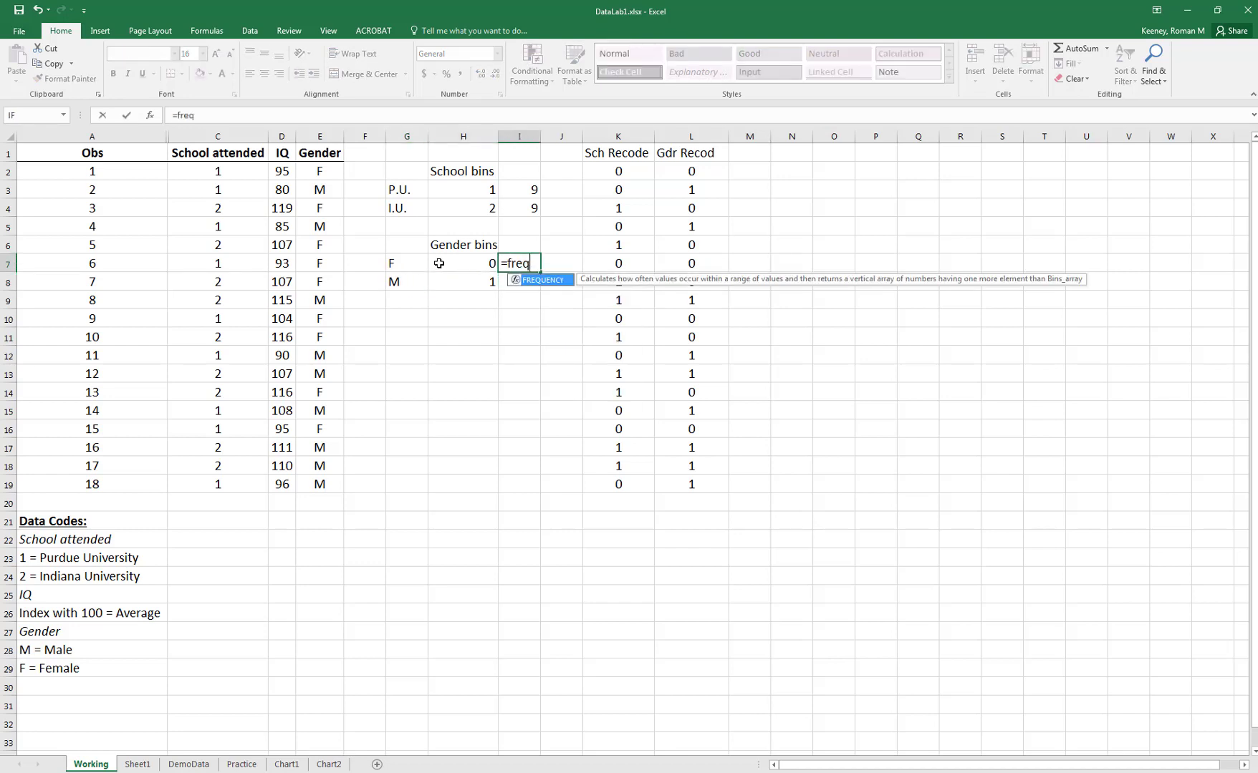
{"action": "key", "text": "Tab"}
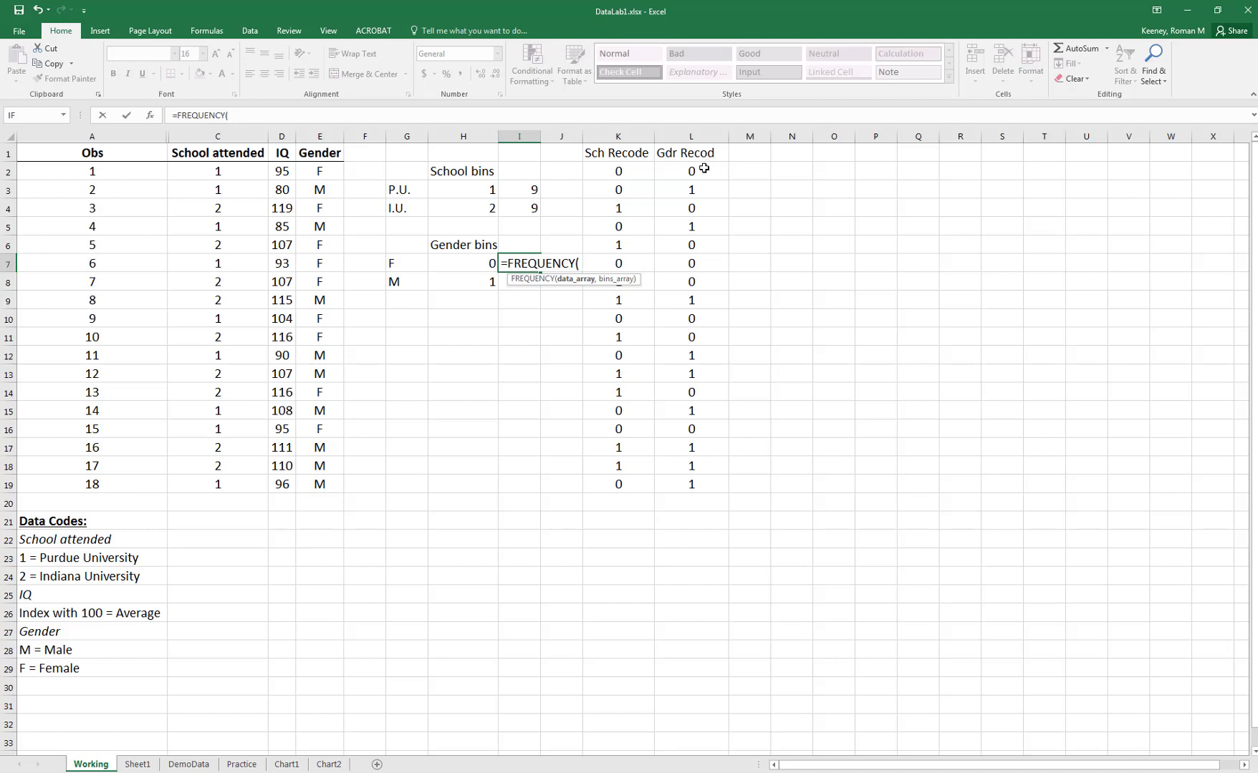
{"action": "left_click_drag", "start_coordinate": [699, 172], "coordinate": [718, 486]}
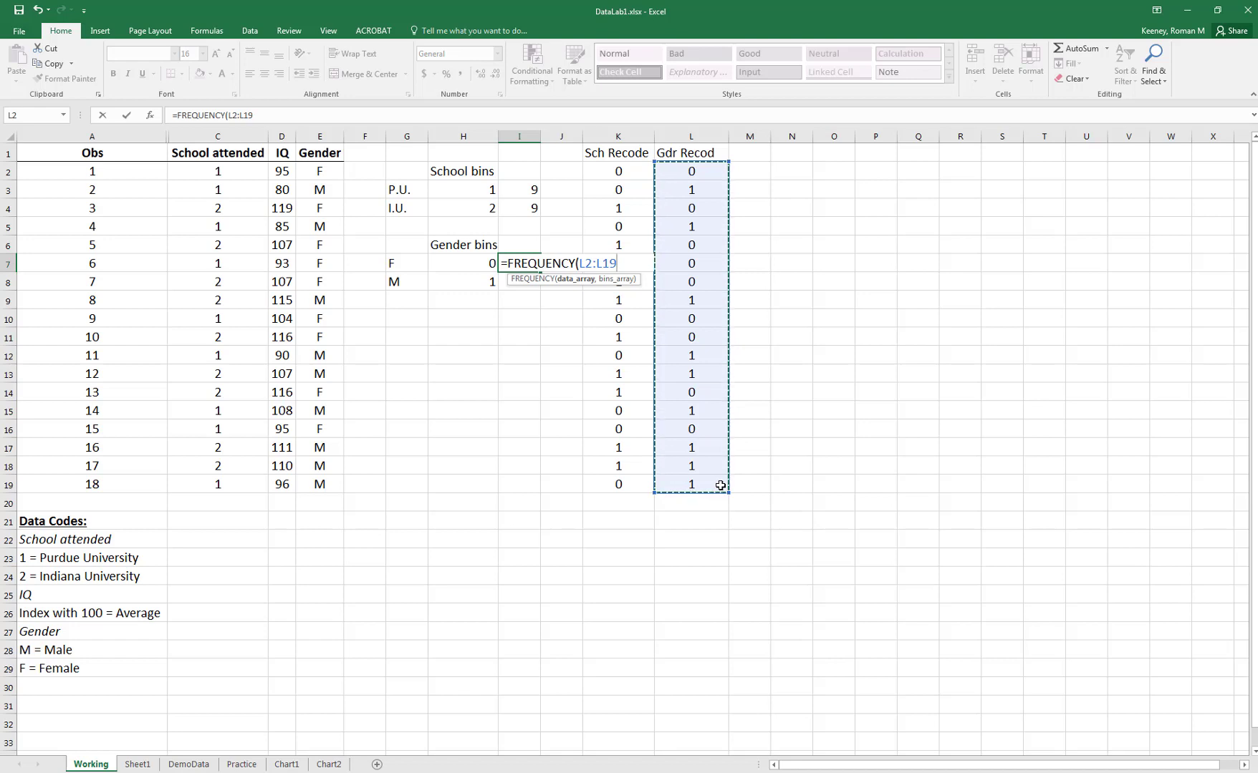
{"action": "type", "text": ","}
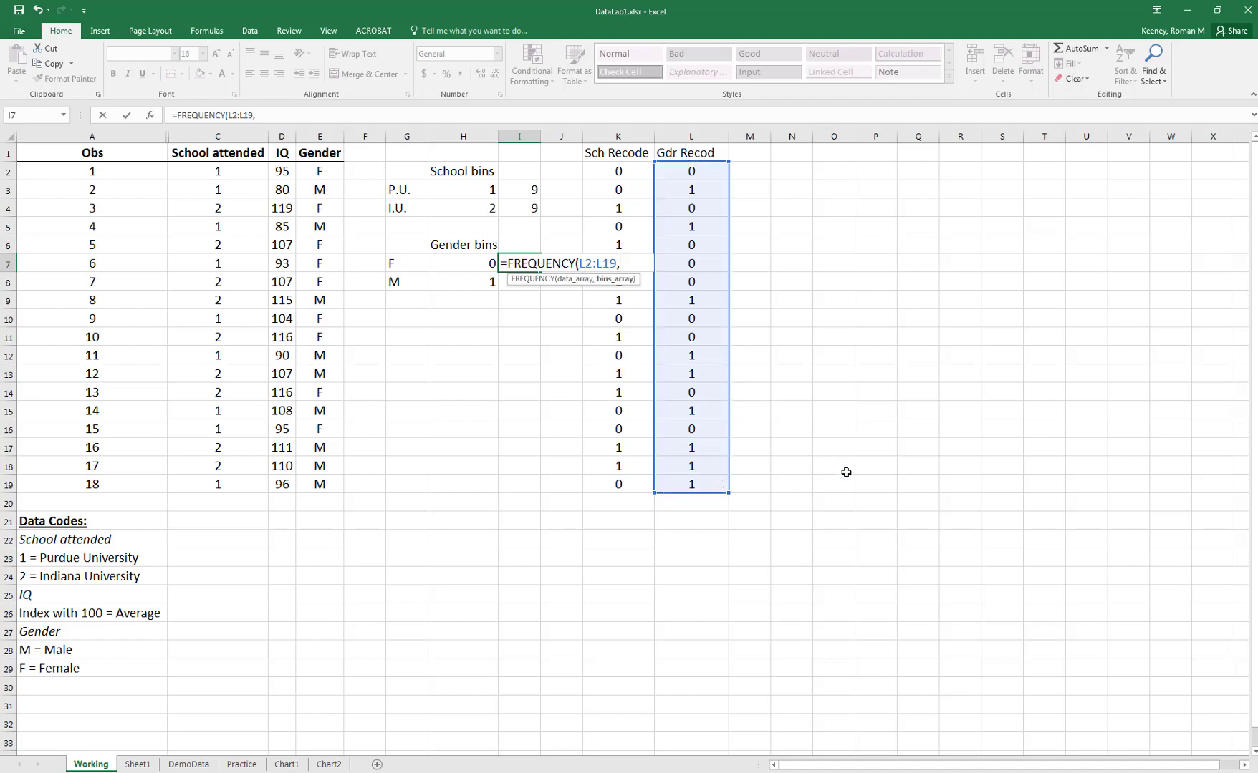
{"action": "left_click", "coordinate": [476, 270]}
{"action": "left_click_drag", "start_coordinate": [475, 270], "coordinate": [487, 285]}
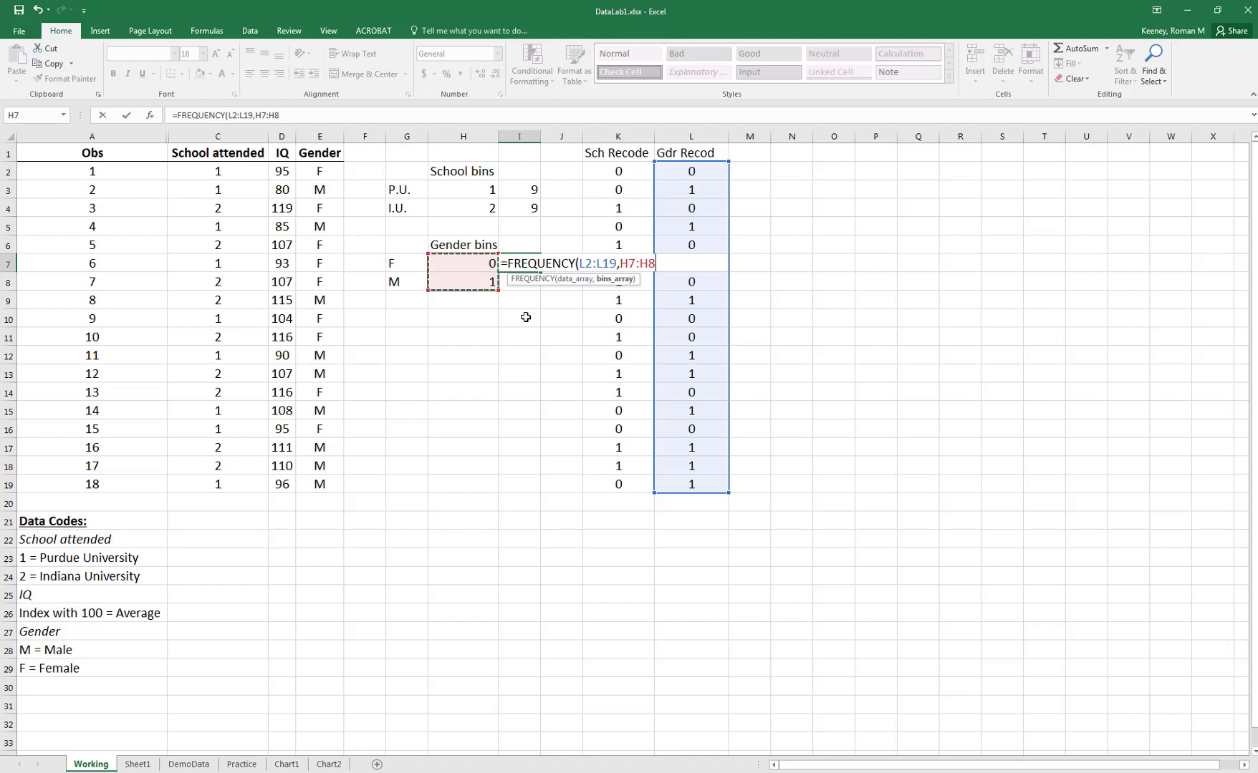
{"action": "type", "text": ")"}
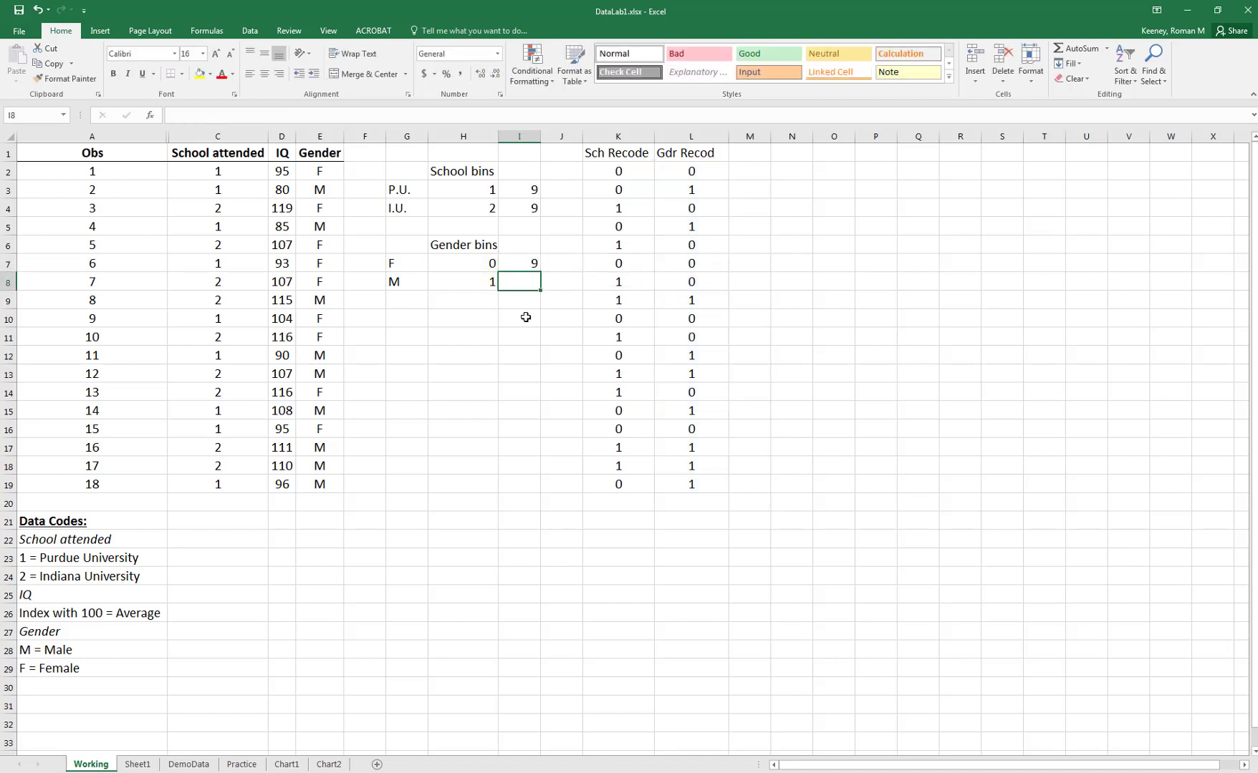
- Apply the gender FREQUENCY formula across I7:I8 as an array formula
{"action": "key", "text": "Up"}
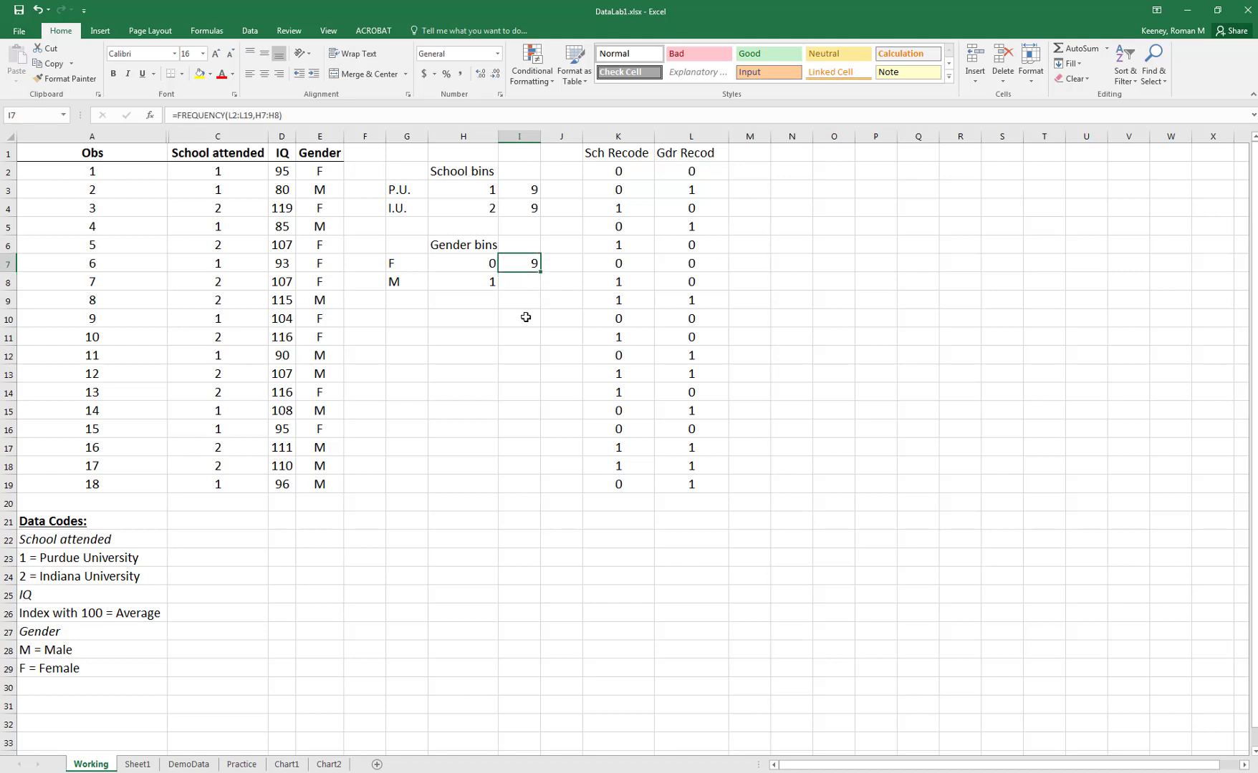
{"action": "key", "text": "shift+Down"}
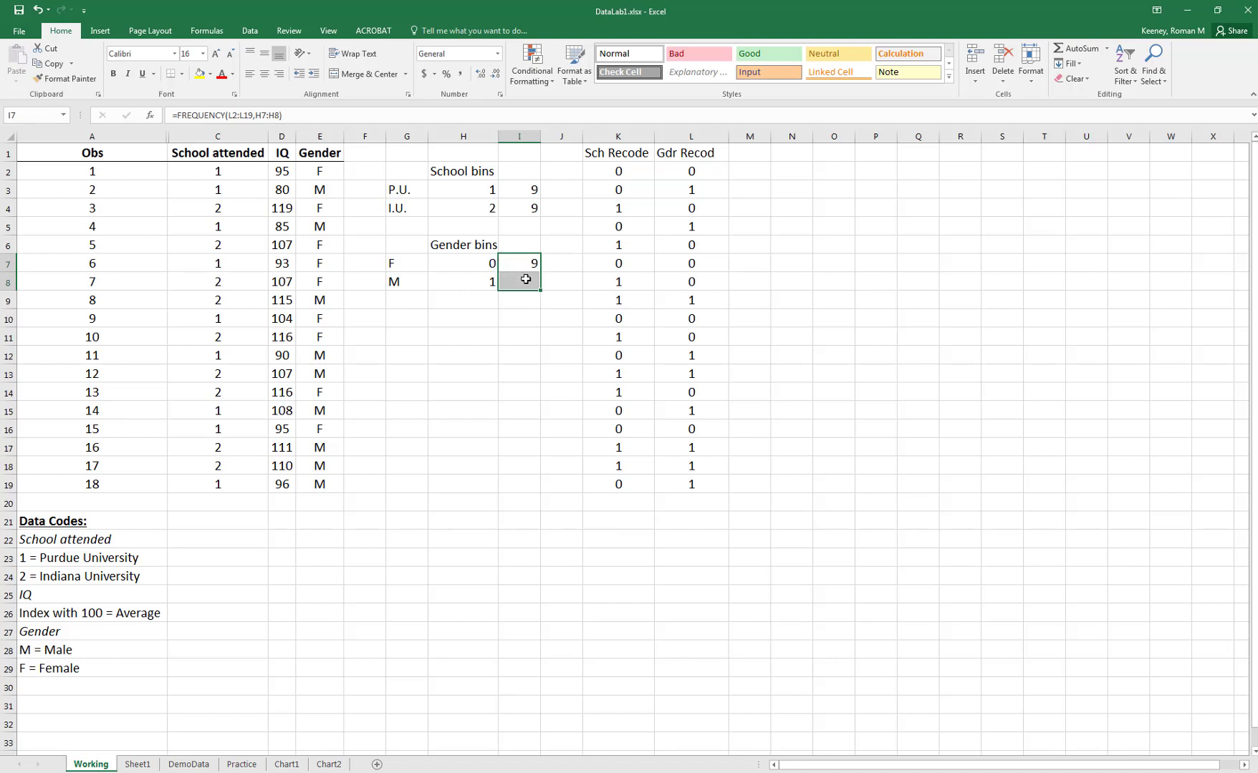
{"action": "key", "text": "F2"}
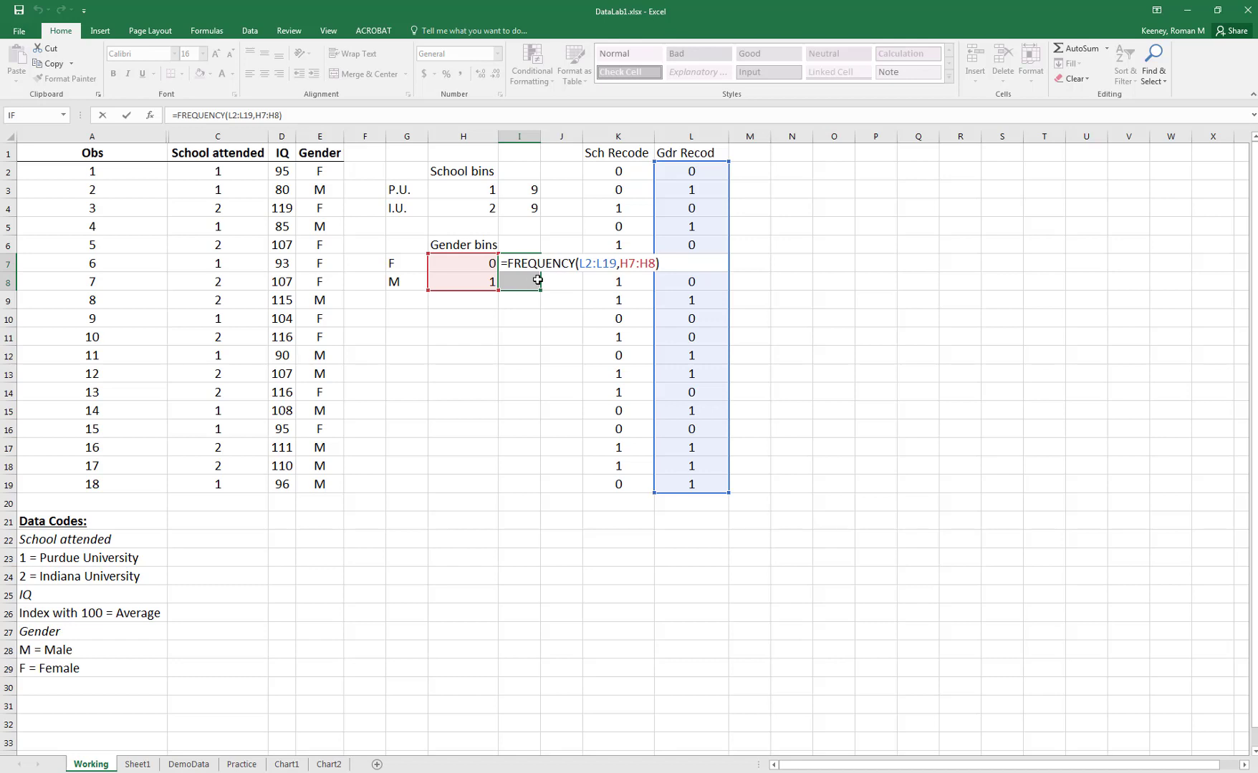
{"action": "key", "text": "ctrl+shift+Return"}
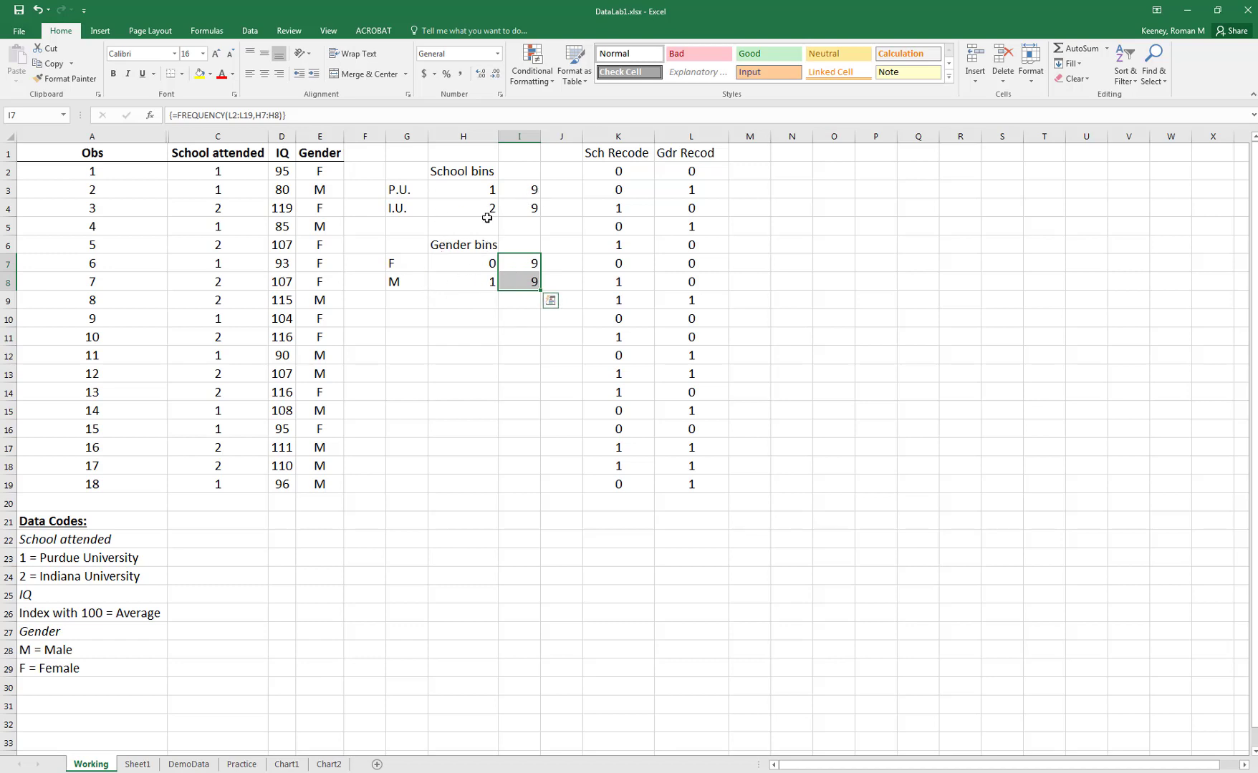
- Center the bins and counts for school in H3:I4 and for gender in H7:I8
{"action": "left_click_drag", "start_coordinate": [486, 192], "coordinate": [500, 209]}
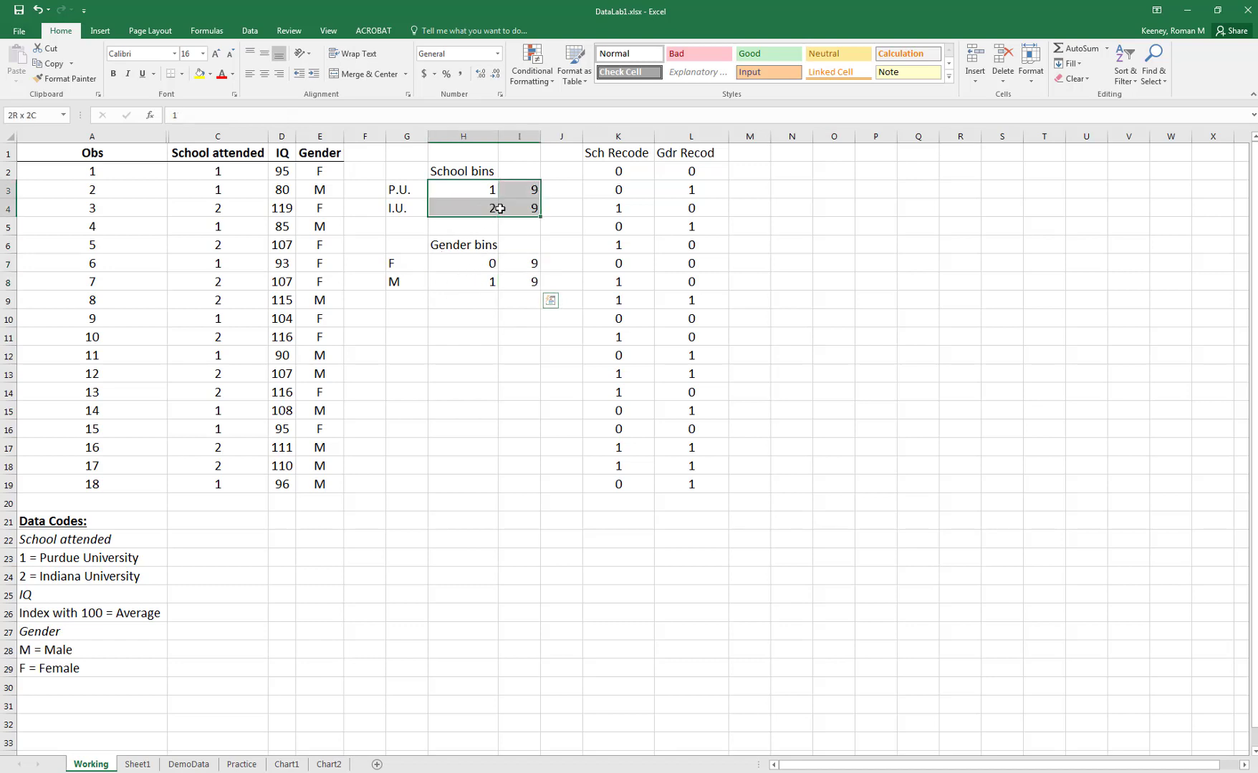
{"action": "left_click", "coordinate": [264, 74]}
{"action": "left_click_drag", "start_coordinate": [465, 267], "coordinate": [501, 285]}
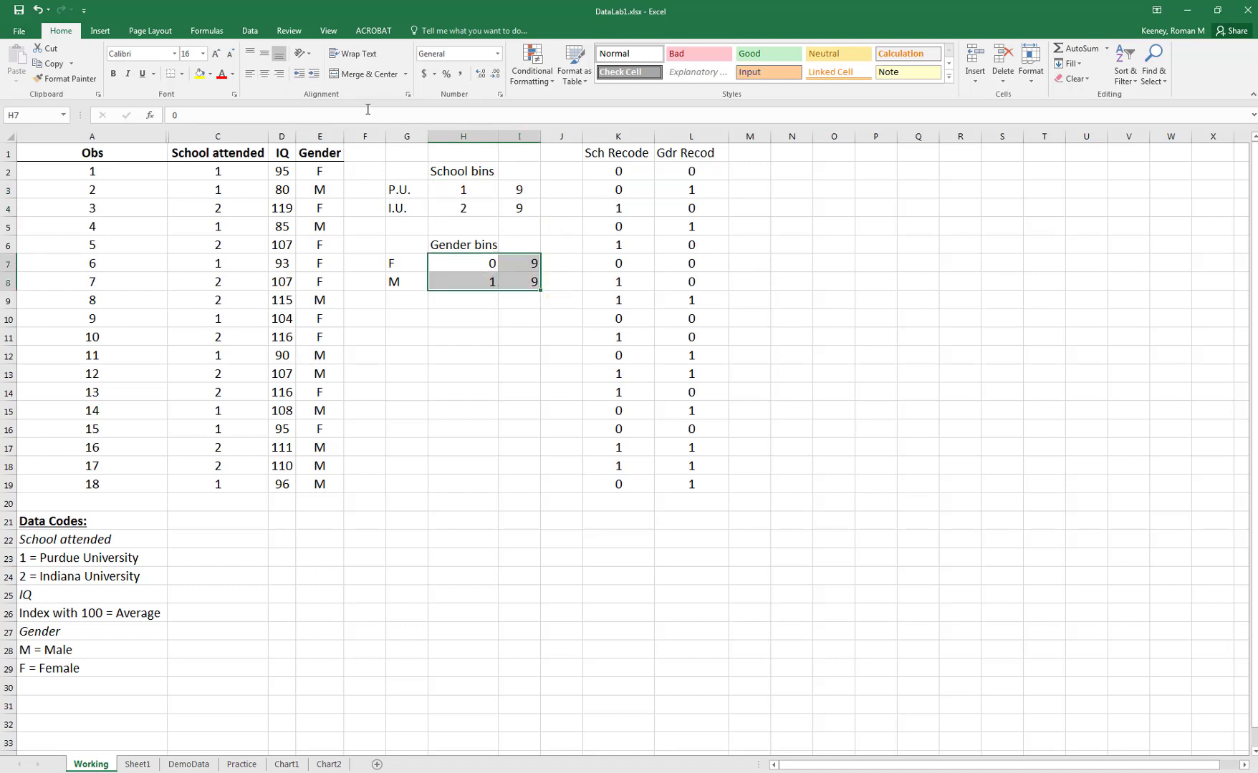
{"action": "left_click", "coordinate": [265, 74]}
- Switch to the PowerPoint lab slides and view the slide on the AVERAGE, MEDIAN and MODE functions
{"action": "key", "text": "alt+Tab"}
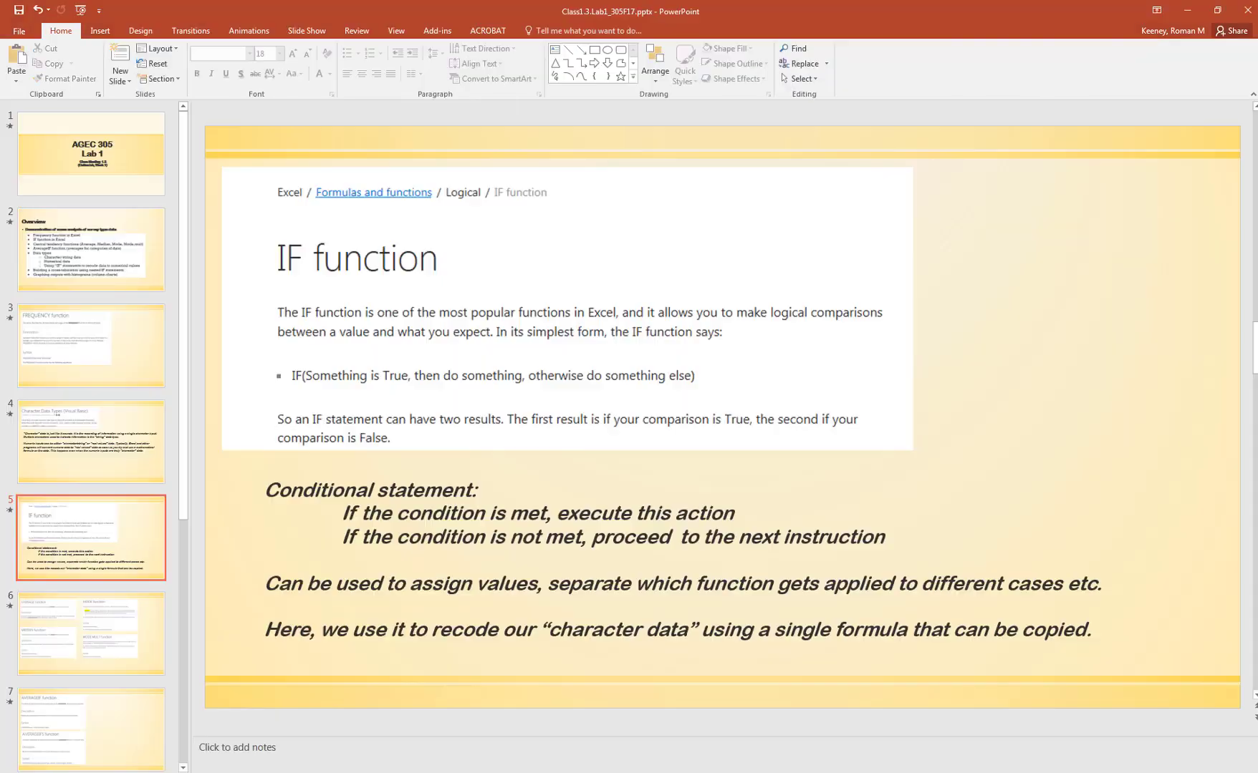
{"action": "scroll", "coordinate": [620, 414], "scroll_direction": "down", "scroll_amount": 1}
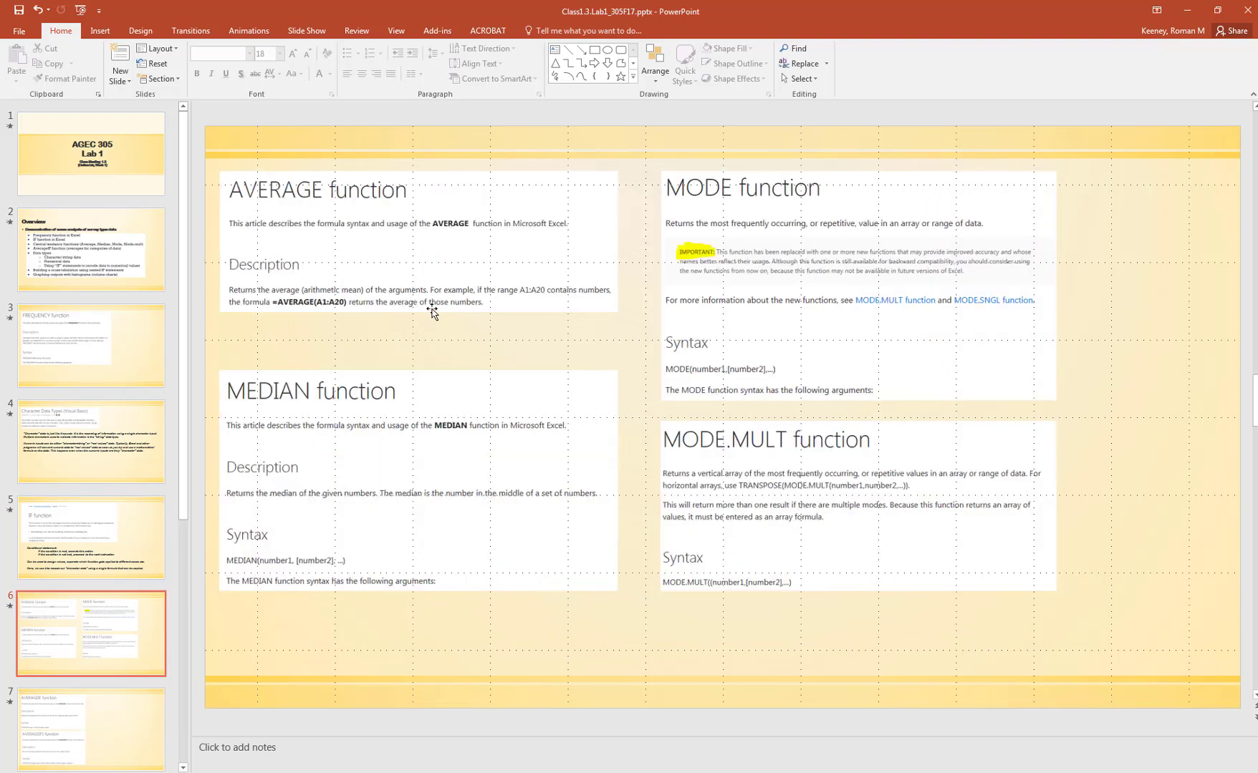
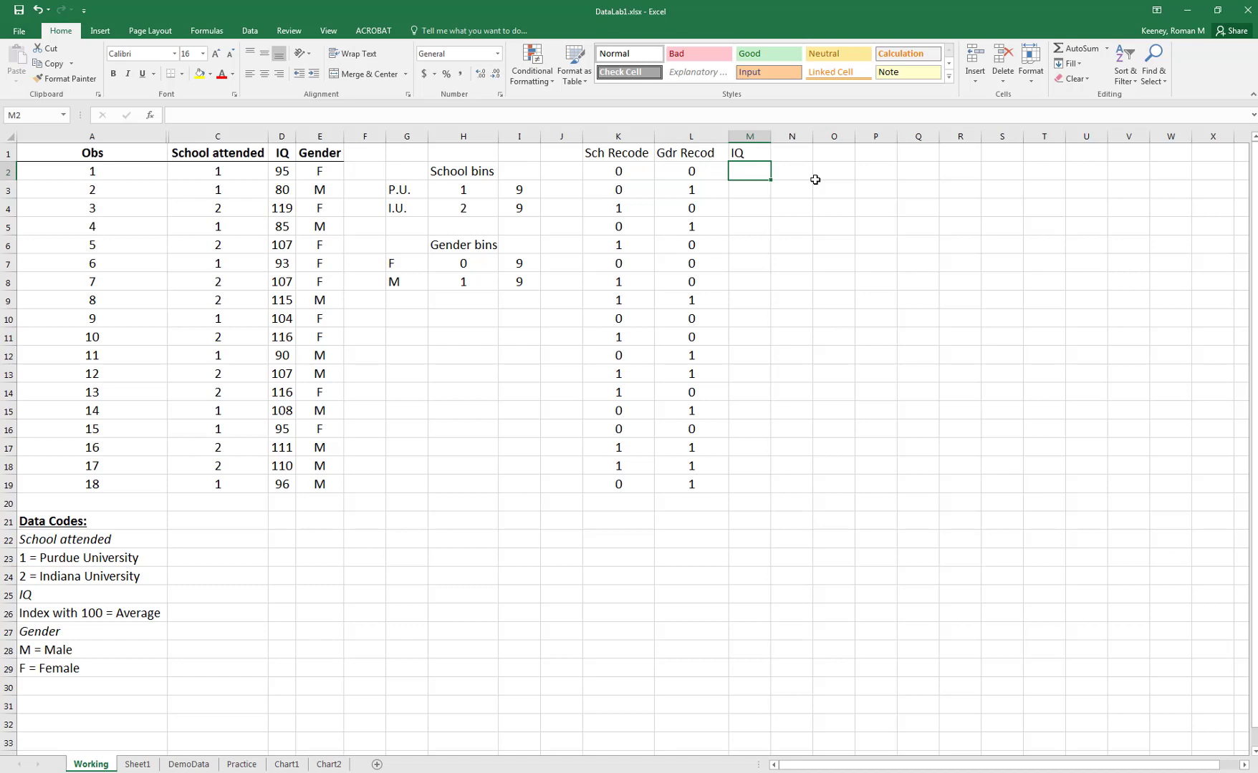
- Enter the formula =D2 in M2 under the IQ heading to reference the first IQ score
{"action": "type", "text": "="}
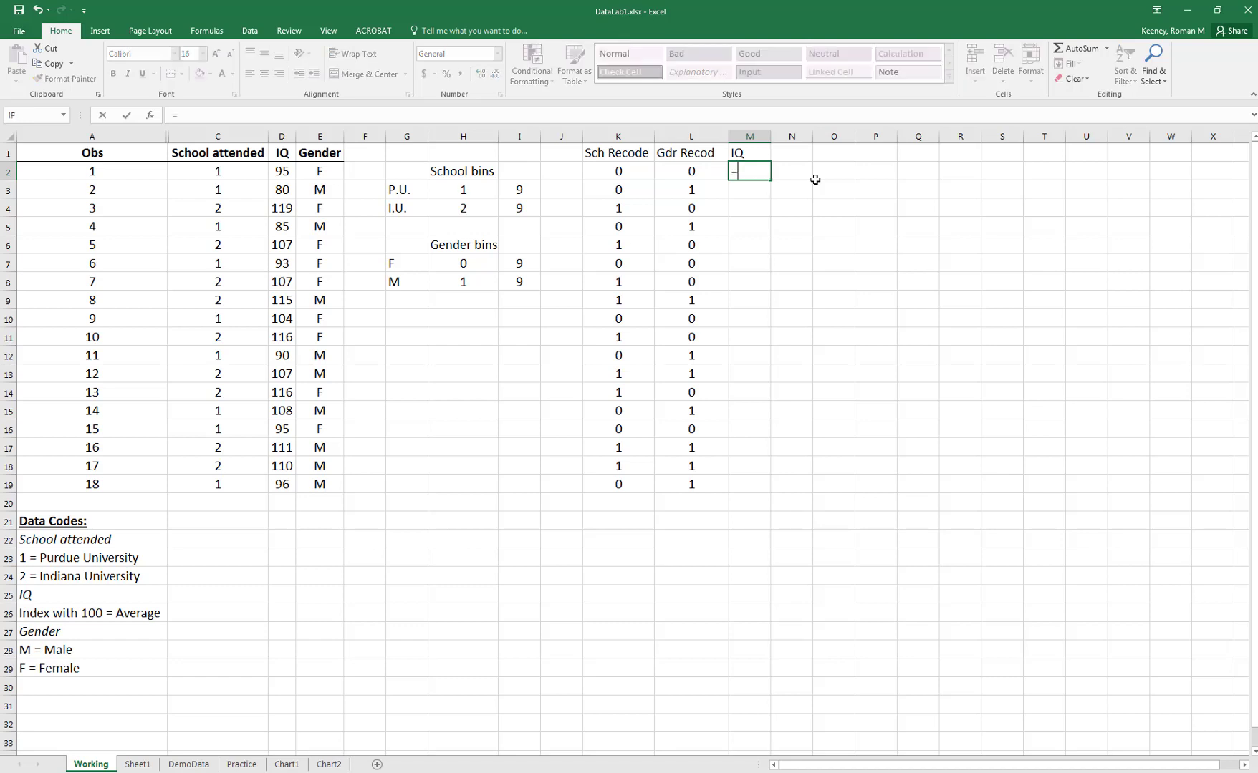
{"action": "key", "text": "Left"}
{"action": "key", "text": "Left"}
{"action": "key", "text": "Left"}
{"action": "key", "text": "Left"}
{"action": "key", "text": "Left"}
{"action": "key", "text": "Left"}
{"action": "key", "text": "Left"}
{"action": "key", "text": "Left"}
{"action": "key", "text": "Left"}
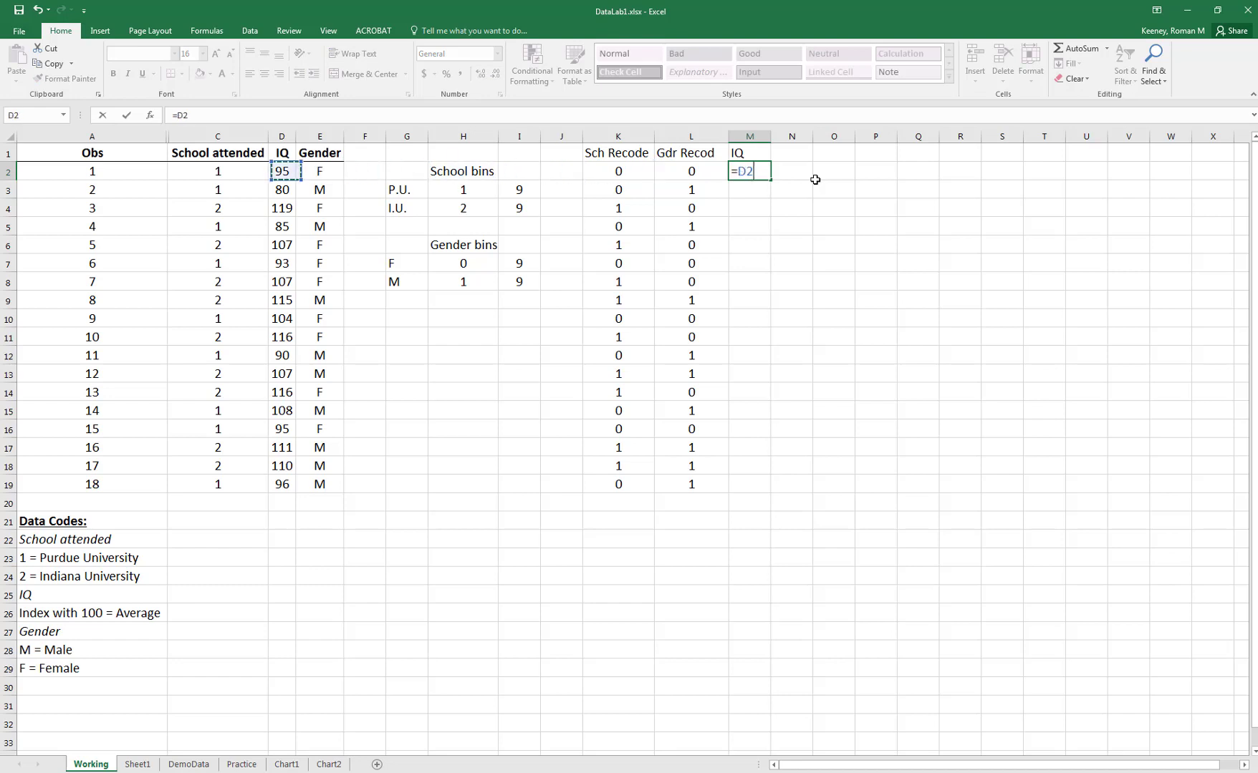
{"action": "key", "text": "ctrl+Return"}
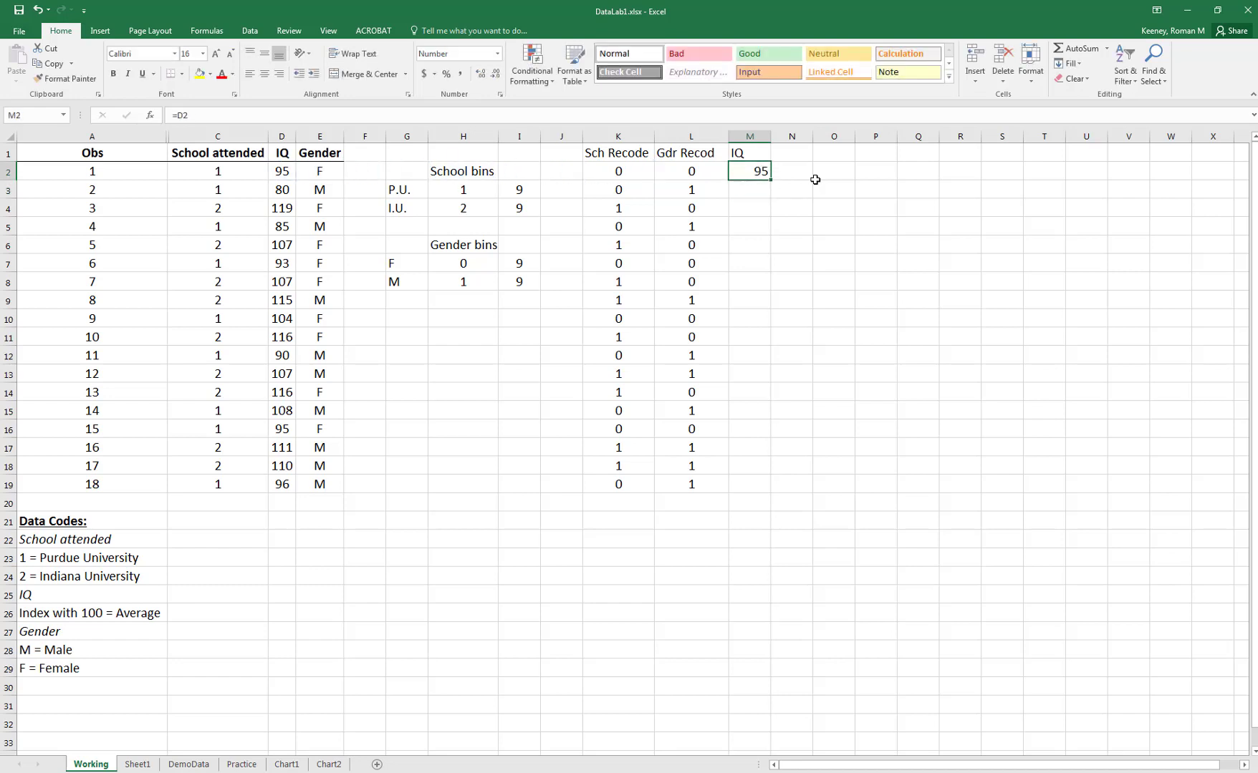
- Copy the IQ reference formula from M2 down to row 19
{"action": "key", "text": "ctrl+c"}
{"action": "key", "text": "shift+Down"}
{"action": "key", "text": "shift+Down"}
{"action": "key", "text": "shift+Down"}
{"action": "key", "text": "shift+Down"}
{"action": "key", "text": "shift+Down"}
{"action": "key", "text": "shift+Down"}
{"action": "key", "text": "shift+Down"}
{"action": "key", "text": "shift+Down"}
{"action": "key", "text": "shift+Down"}
{"action": "key", "text": "shift+Down"}
{"action": "key", "text": "shift+Down"}
{"action": "key", "text": "shift+Down"}
{"action": "key", "text": "shift+Down"}
{"action": "key", "text": "shift+Down"}
{"action": "key", "text": "shift+Down"}
{"action": "key", "text": "shift+Down"}
{"action": "key", "text": "shift+Down"}
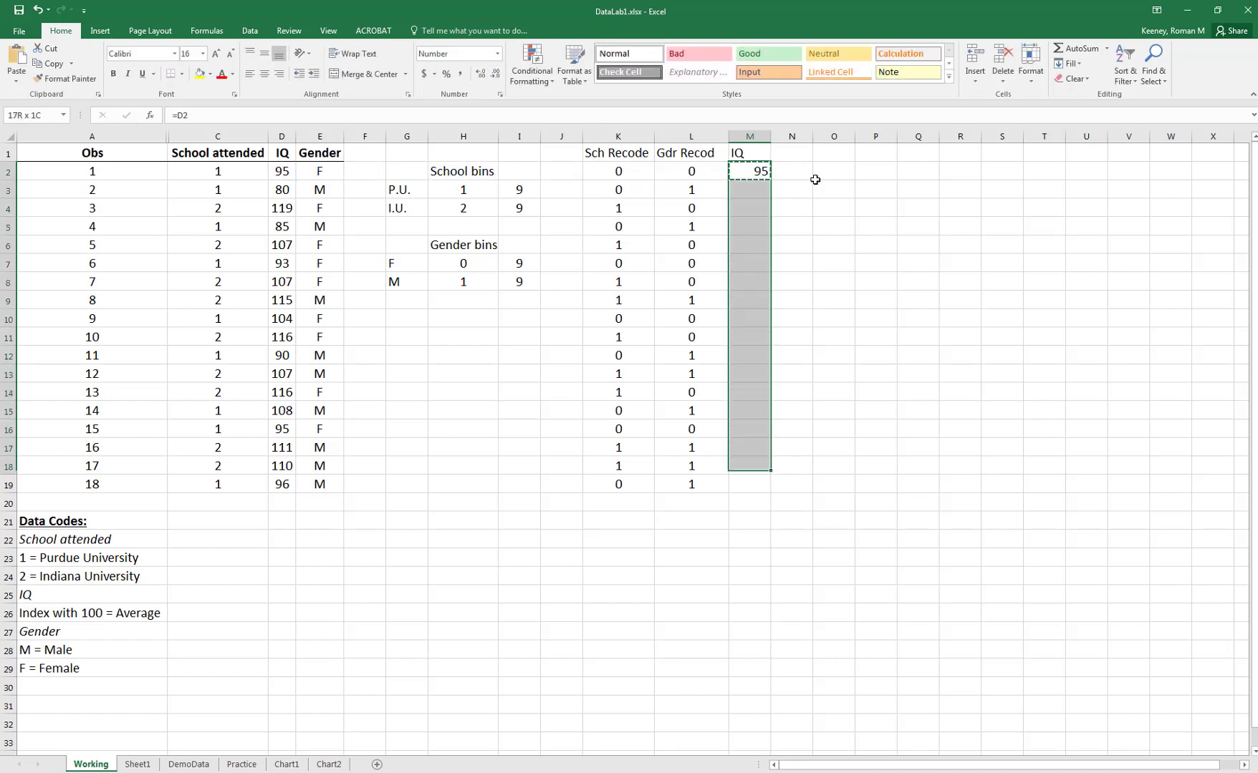
{"action": "key", "text": "ctrl+v"}
{"action": "key", "text": "Escape"}
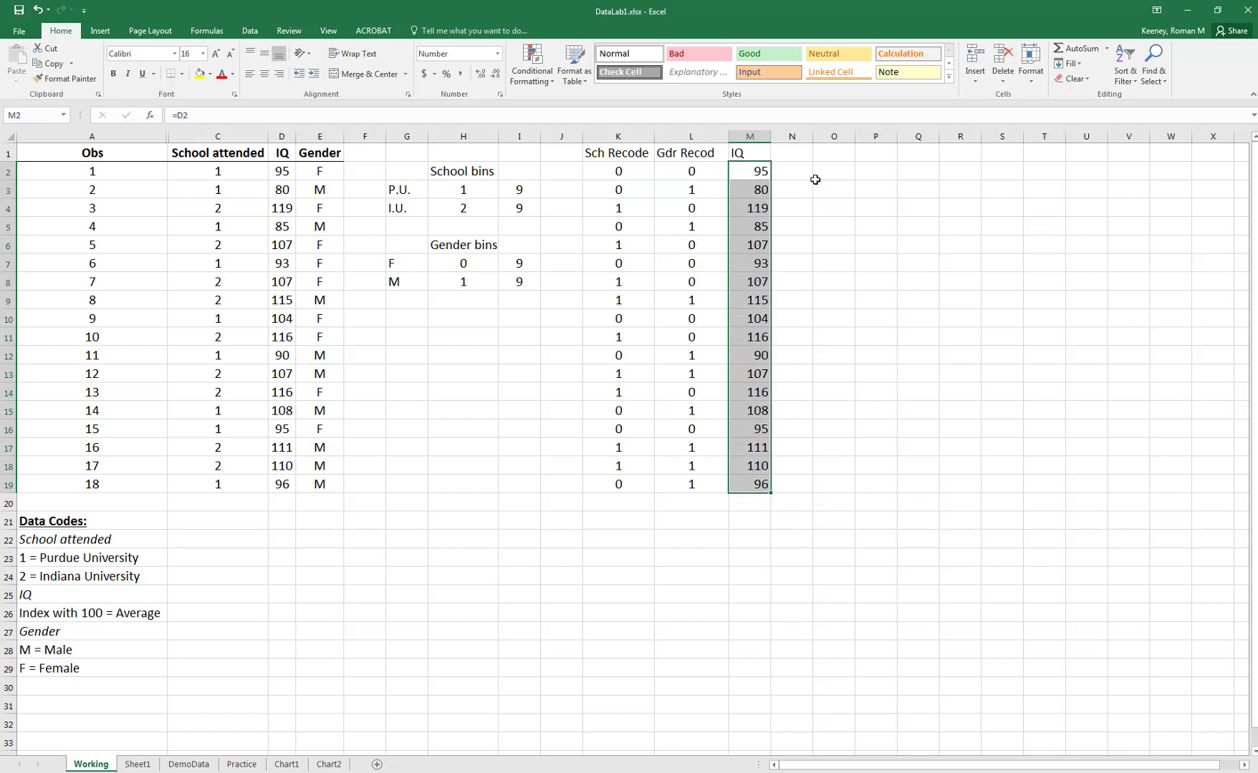
- Center the contents of the IQ column M horizontally
{"action": "left_click", "coordinate": [750, 136]}
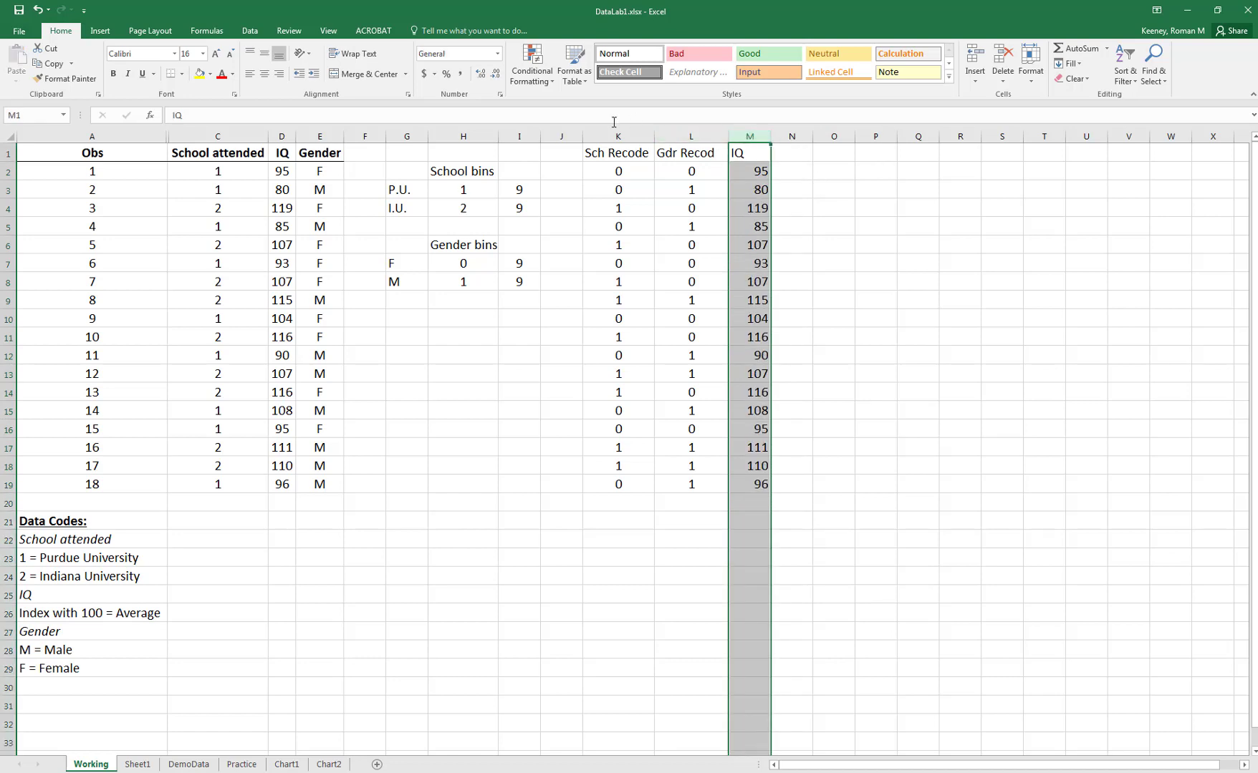
{"action": "left_click", "coordinate": [265, 74]}
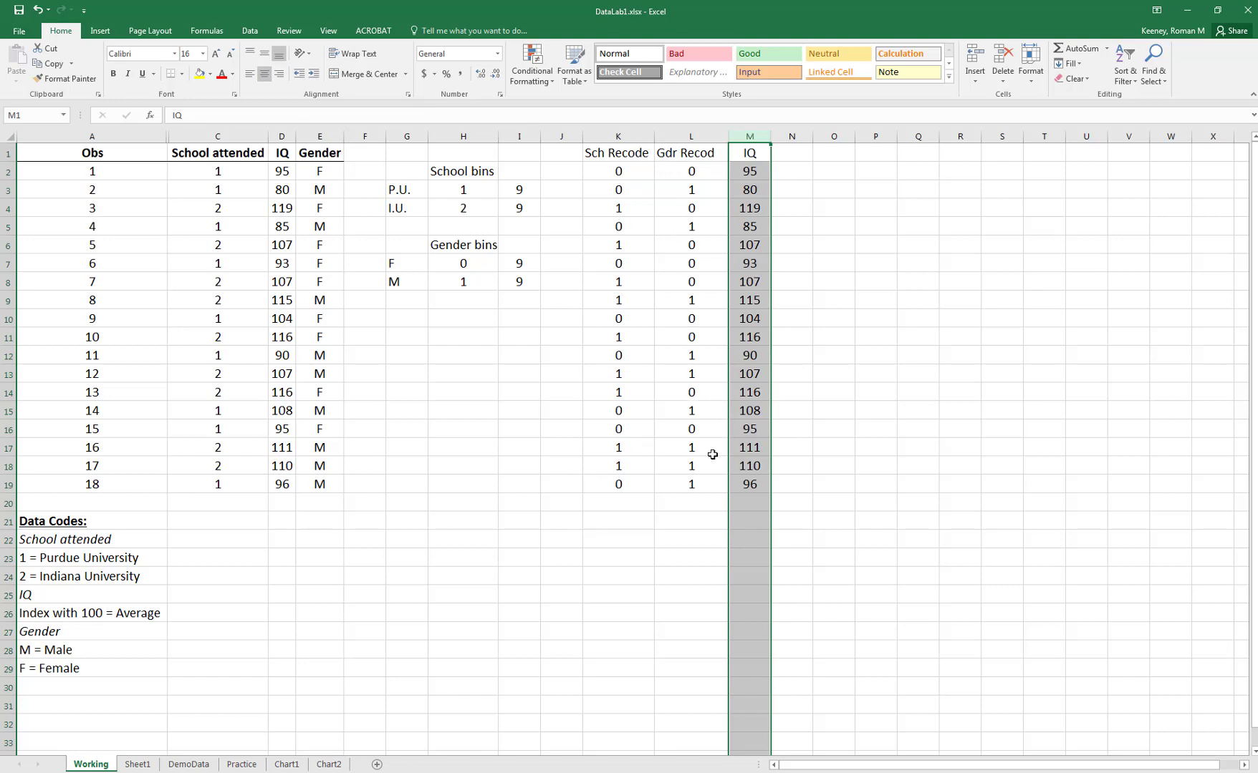
{"action": "left_click", "coordinate": [564, 505]}
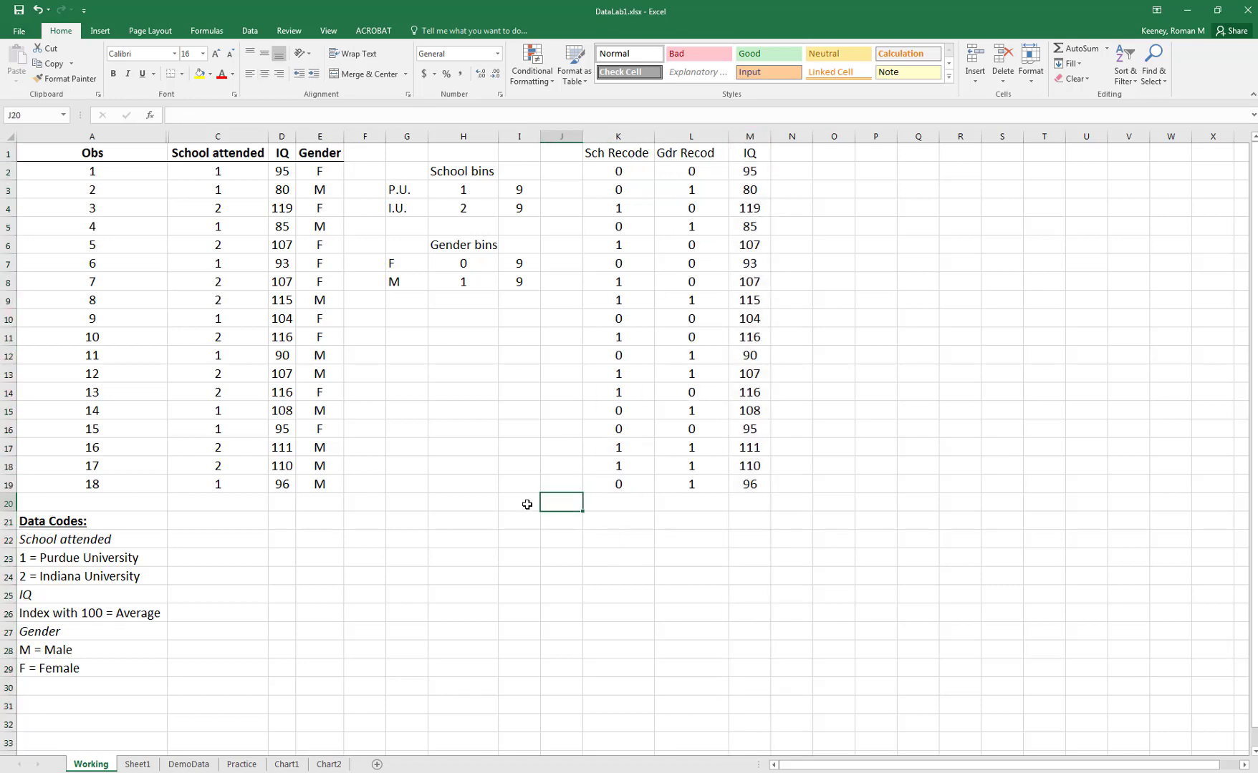
- Widen column J and enter the labels Mean, Median and Mode in J20:J22
{"action": "left_click", "coordinate": [527, 508]}
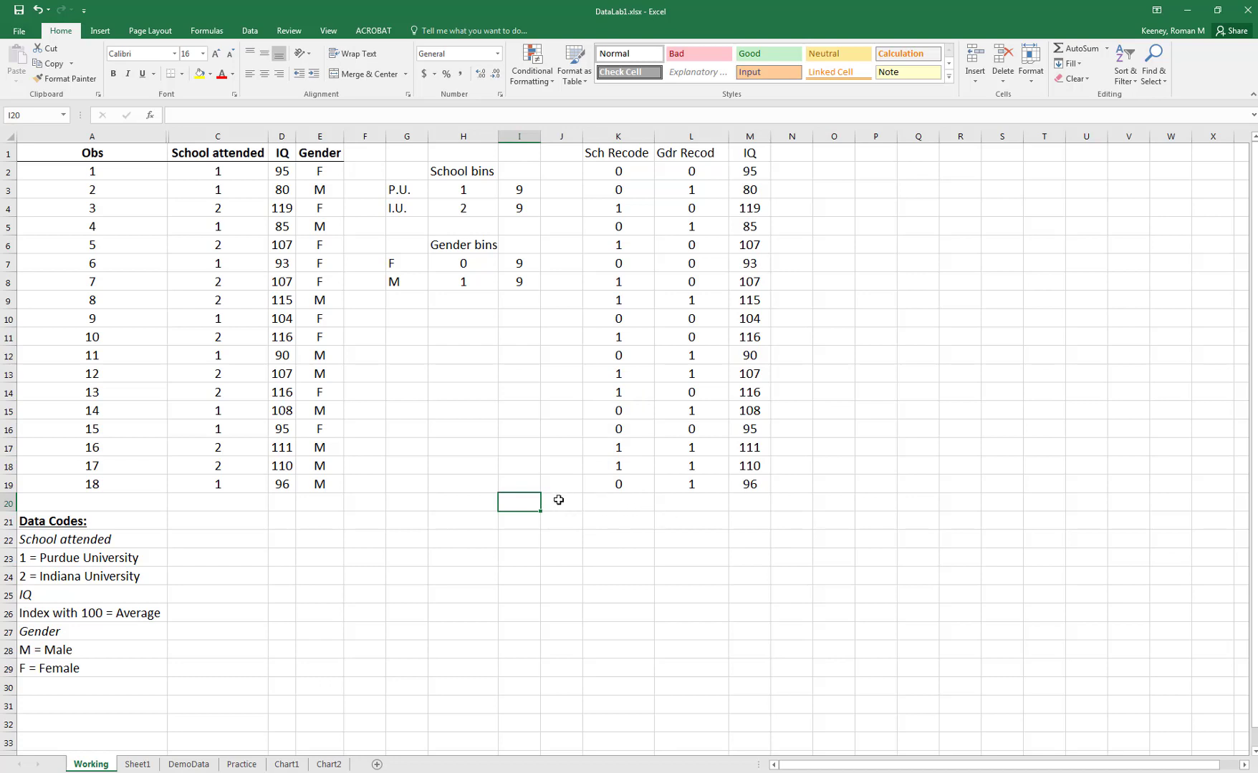
{"action": "left_click", "coordinate": [558, 500]}
{"action": "left_click_drag", "start_coordinate": [582, 136], "coordinate": [615, 136]}
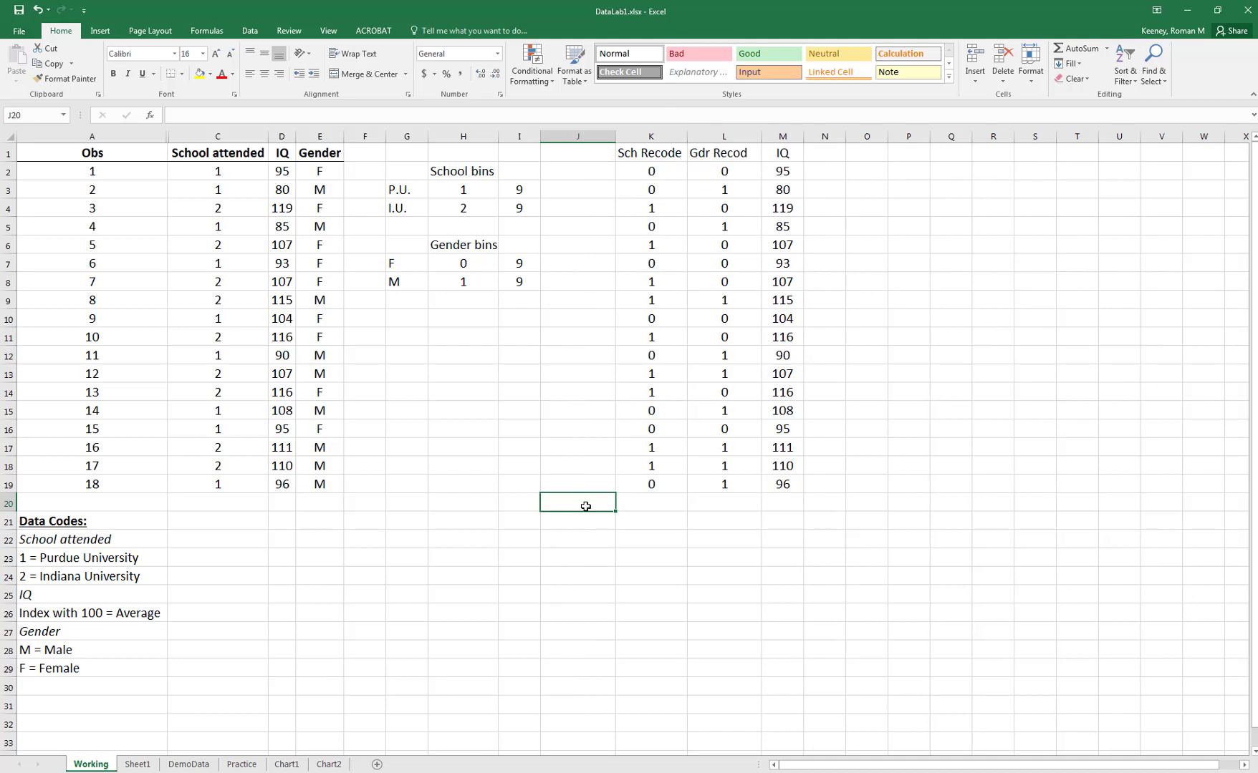
{"action": "type", "text": "Mean"}
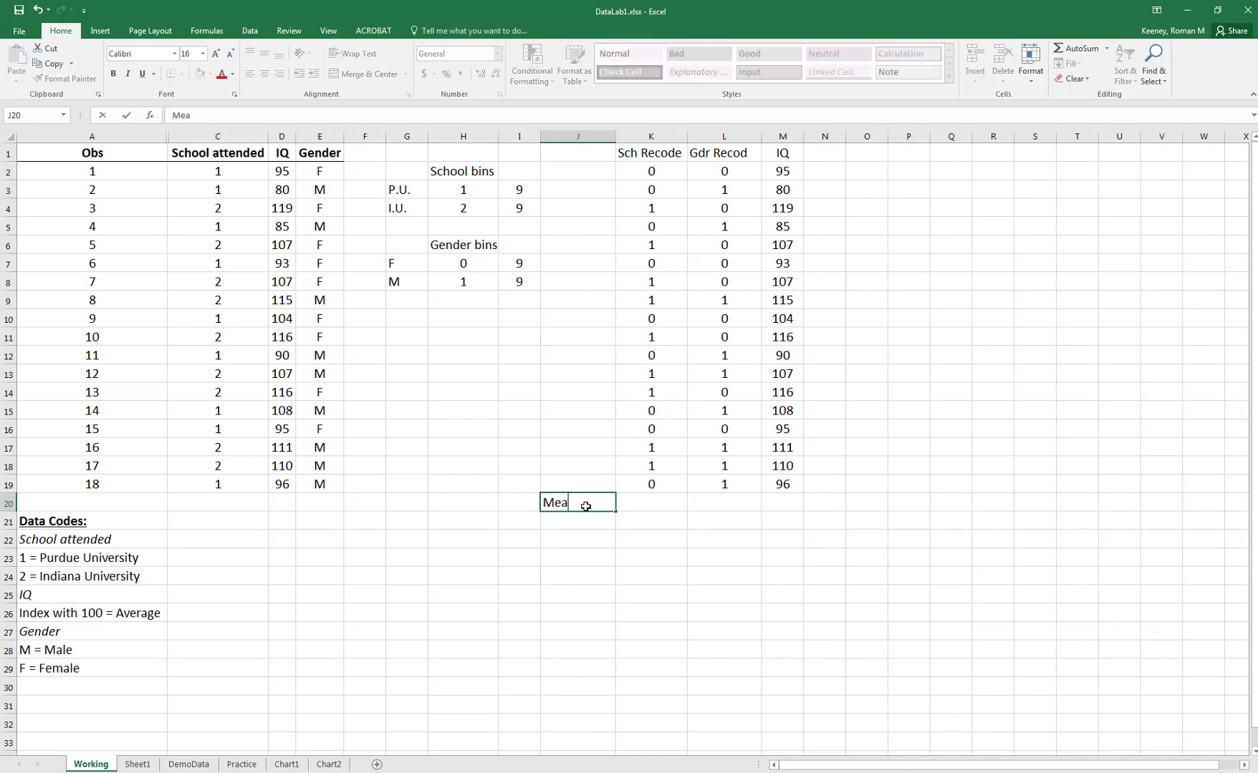
{"action": "key", "text": "Return"}
{"action": "type", "text": "Median"}
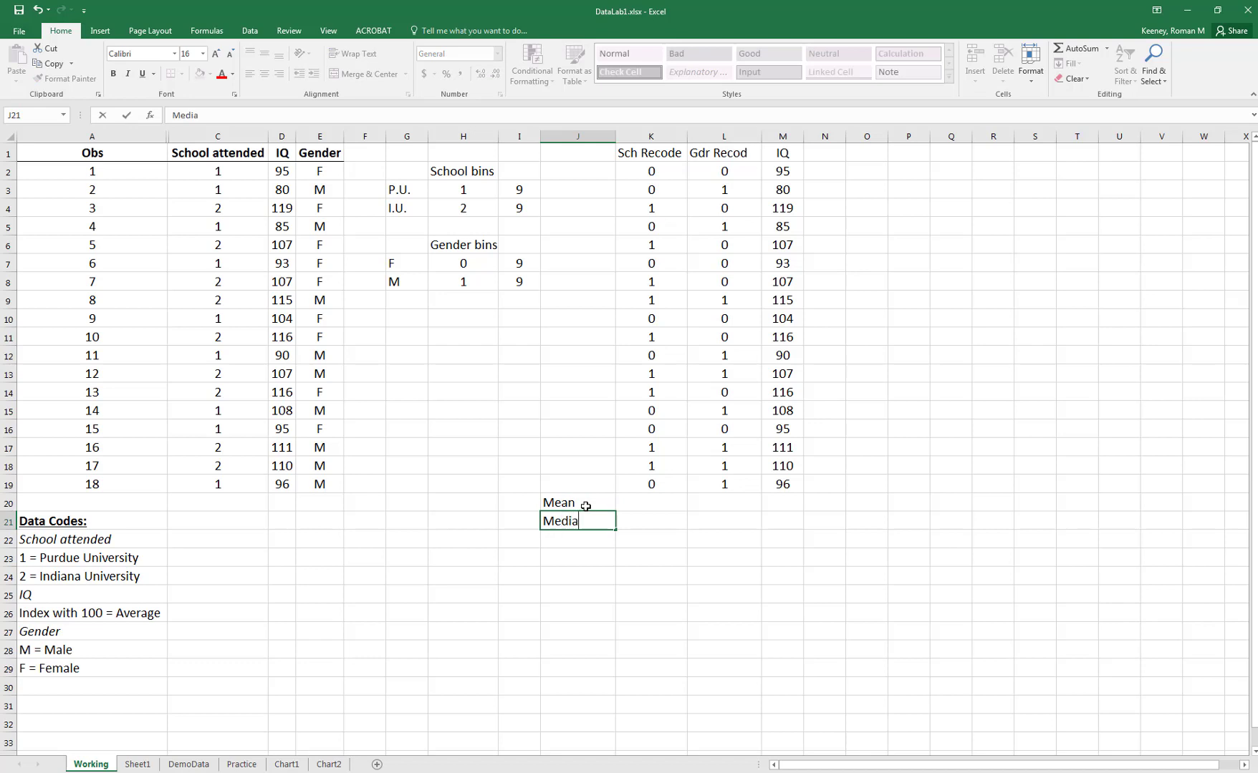
{"action": "key", "text": "Return"}
{"action": "type", "text": "Model"}
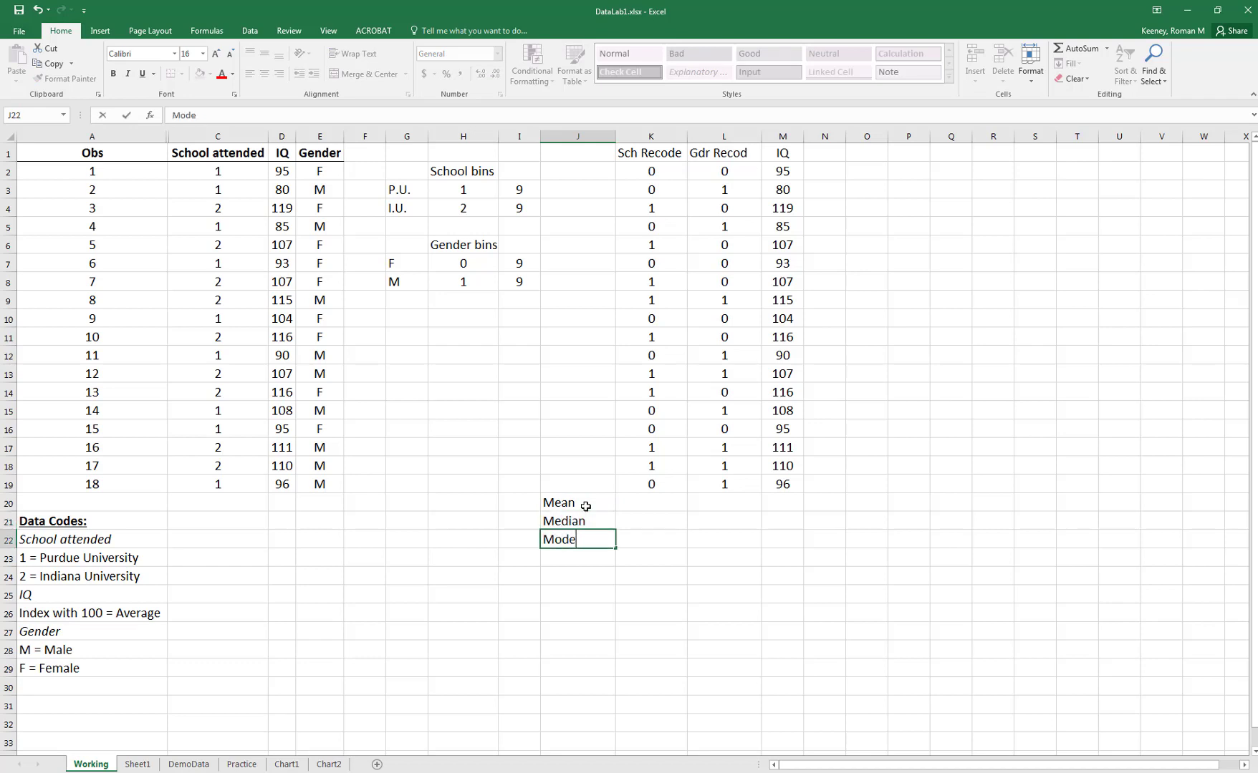
{"action": "key", "text": "Tab"}
- Calculate the mean of the school recode values in K20 with =AVERAGE(K2:K19)
{"action": "key", "text": "Up"}
{"action": "key", "text": "Up"}
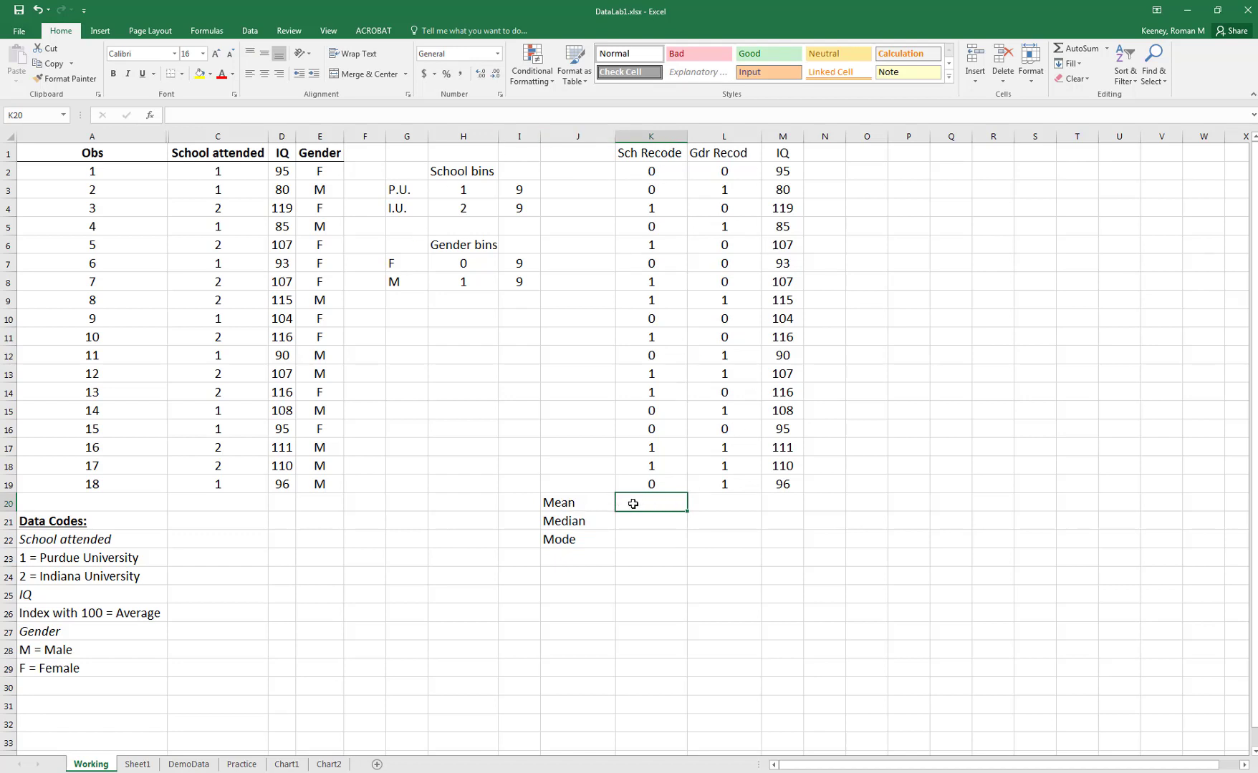
{"action": "type", "text": "="}
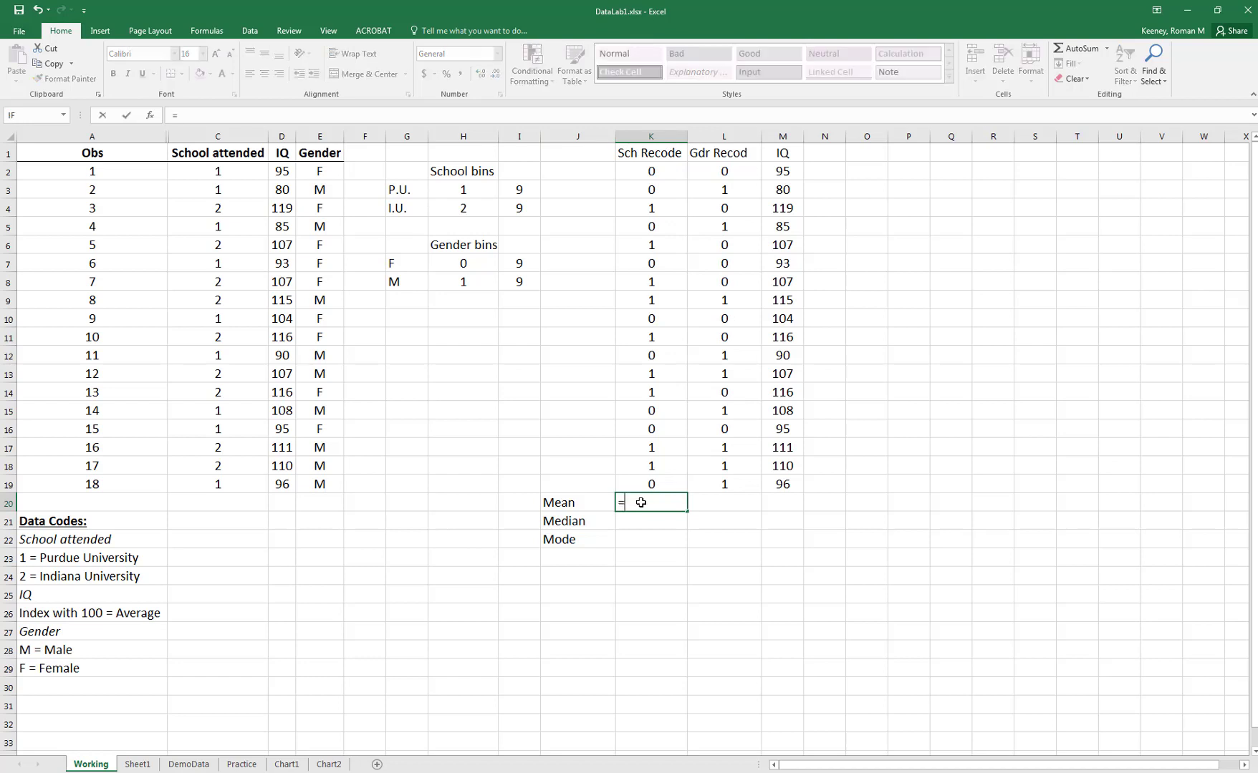
{"action": "type", "text": "average"}
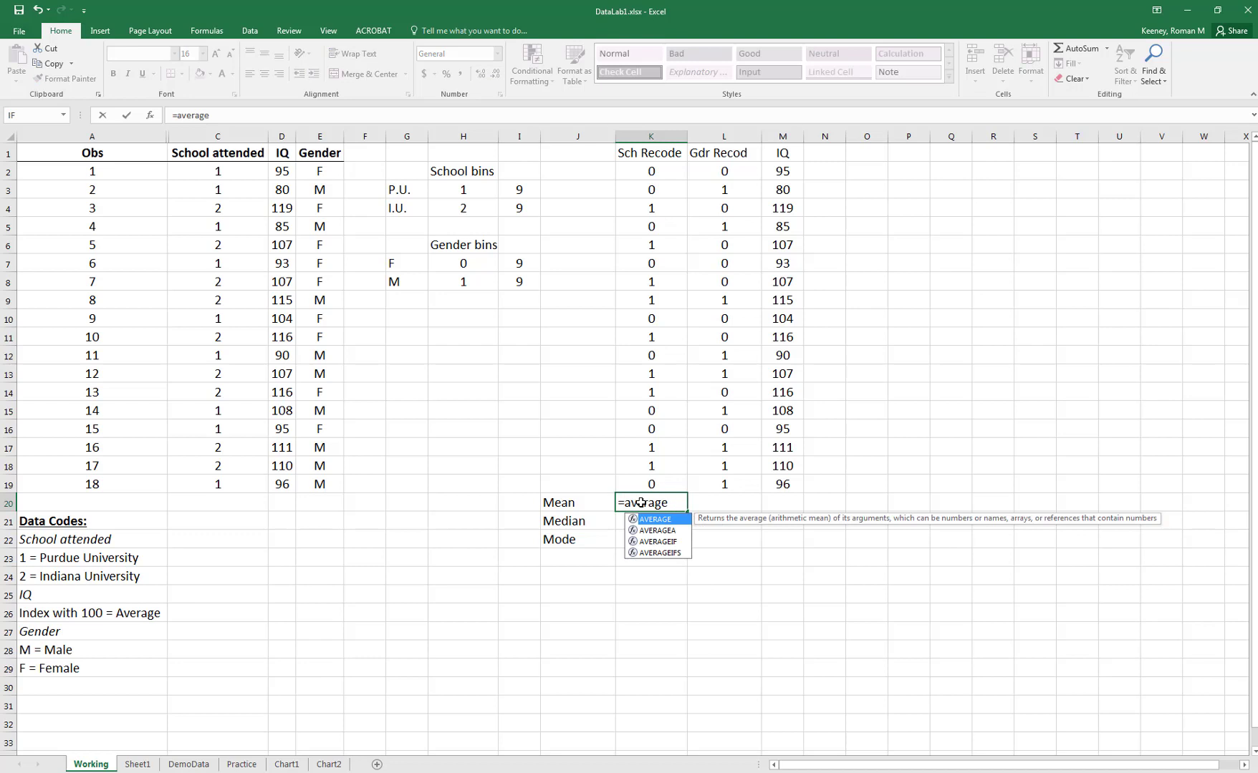
{"action": "type", "text": "("}
{"action": "key", "text": "Up"}
{"action": "key", "text": "shift+Up"}
{"action": "key", "text": "shift+Up"}
{"action": "key", "text": "shift+Up"}
{"action": "key", "text": "shift+Up"}
{"action": "key", "text": "shift+Up"}
{"action": "key", "text": "shift+Up"}
{"action": "key", "text": "shift+Up"}
{"action": "key", "text": "shift+Up"}
{"action": "key", "text": "shift+Up"}
{"action": "key", "text": "shift+Up"}
{"action": "key", "text": "shift+Up"}
{"action": "key", "text": "shift+Up"}
{"action": "key", "text": "shift+Up"}
{"action": "key", "text": "shift+Up"}
{"action": "key", "text": "shift+Up"}
{"action": "key", "text": "shift+Up"}
{"action": "key", "text": "shift+Up"}
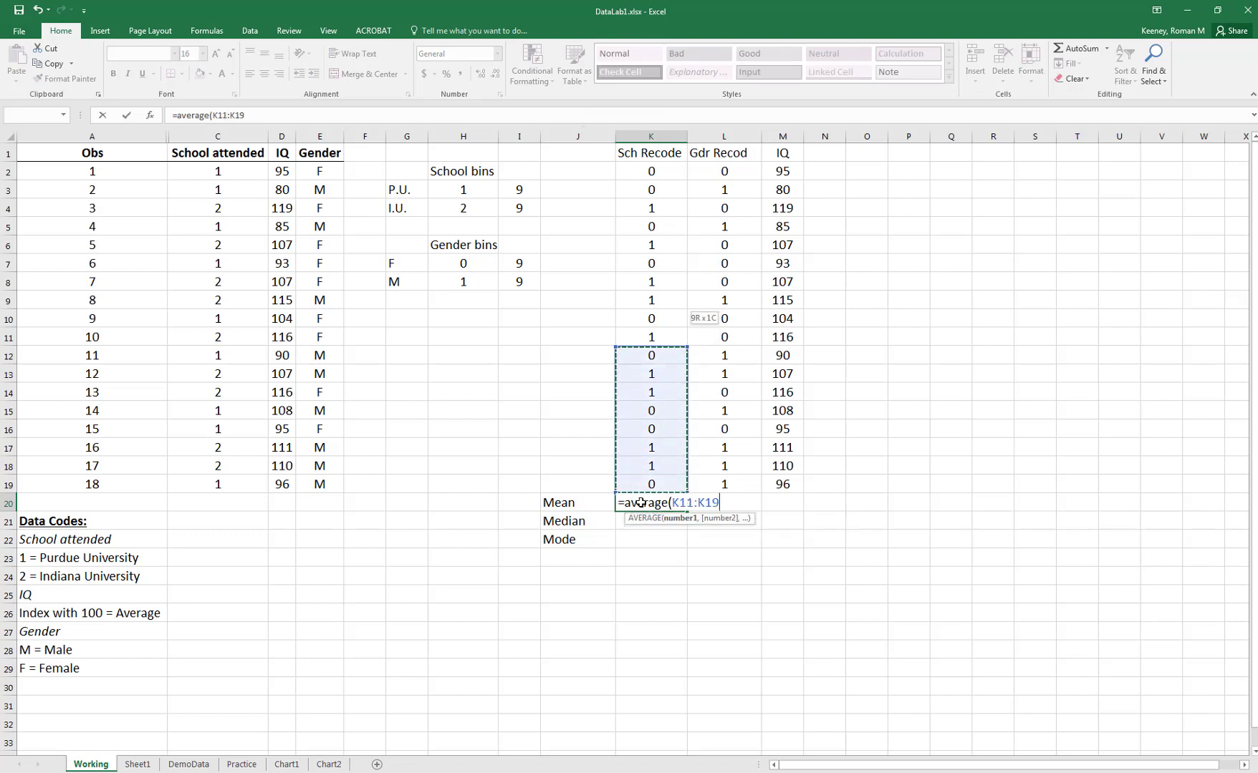
{"action": "key", "text": "Return"}
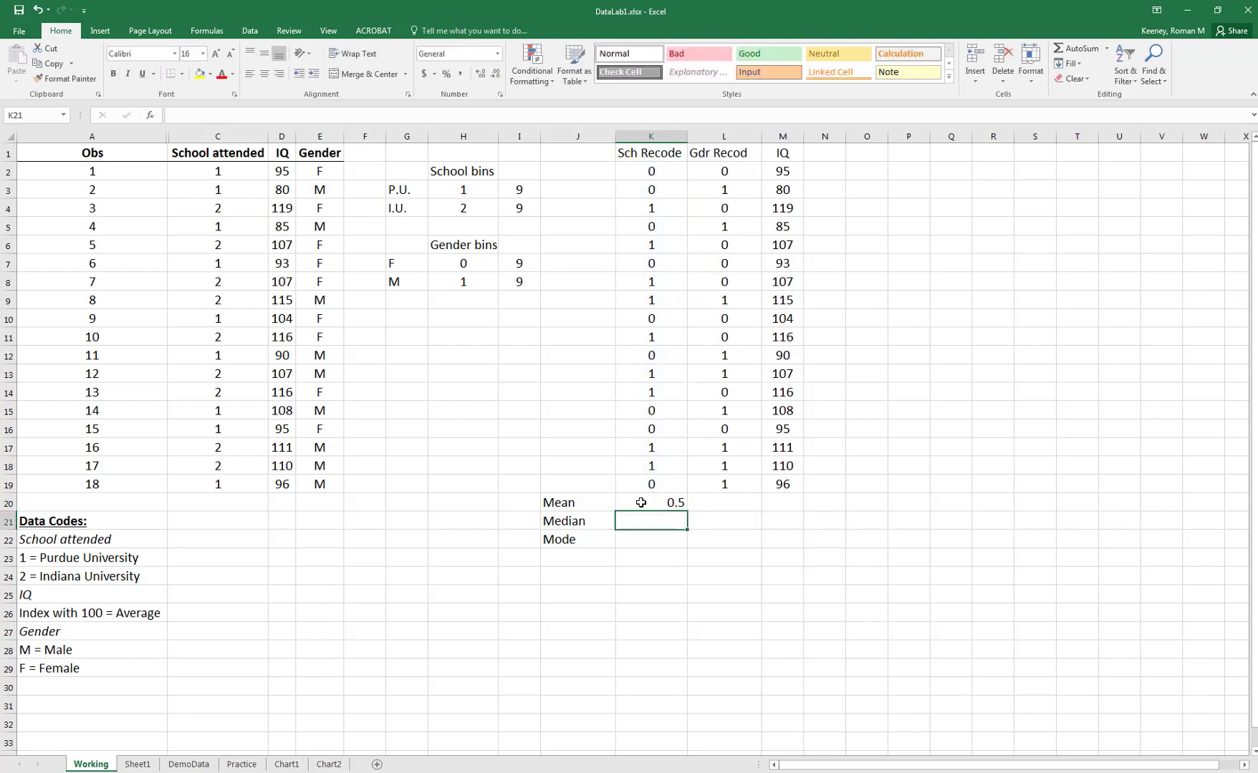
{"action": "left_click", "coordinate": [641, 503]}
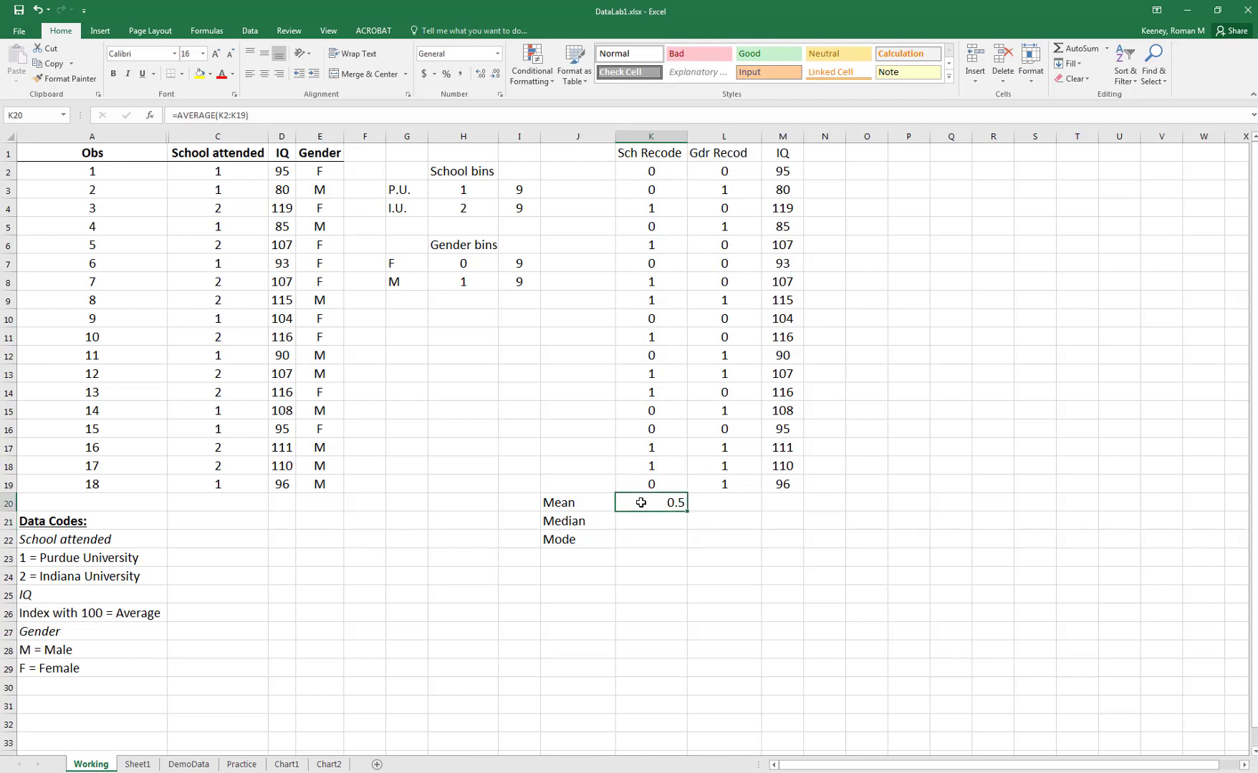
- Copy the mean formula from K20 into L20 and M20 for the gender recode and IQ columns
{"action": "key", "text": "ctrl+c"}
{"action": "key", "text": "Right"}
{"action": "key", "text": "ctrl+v"}
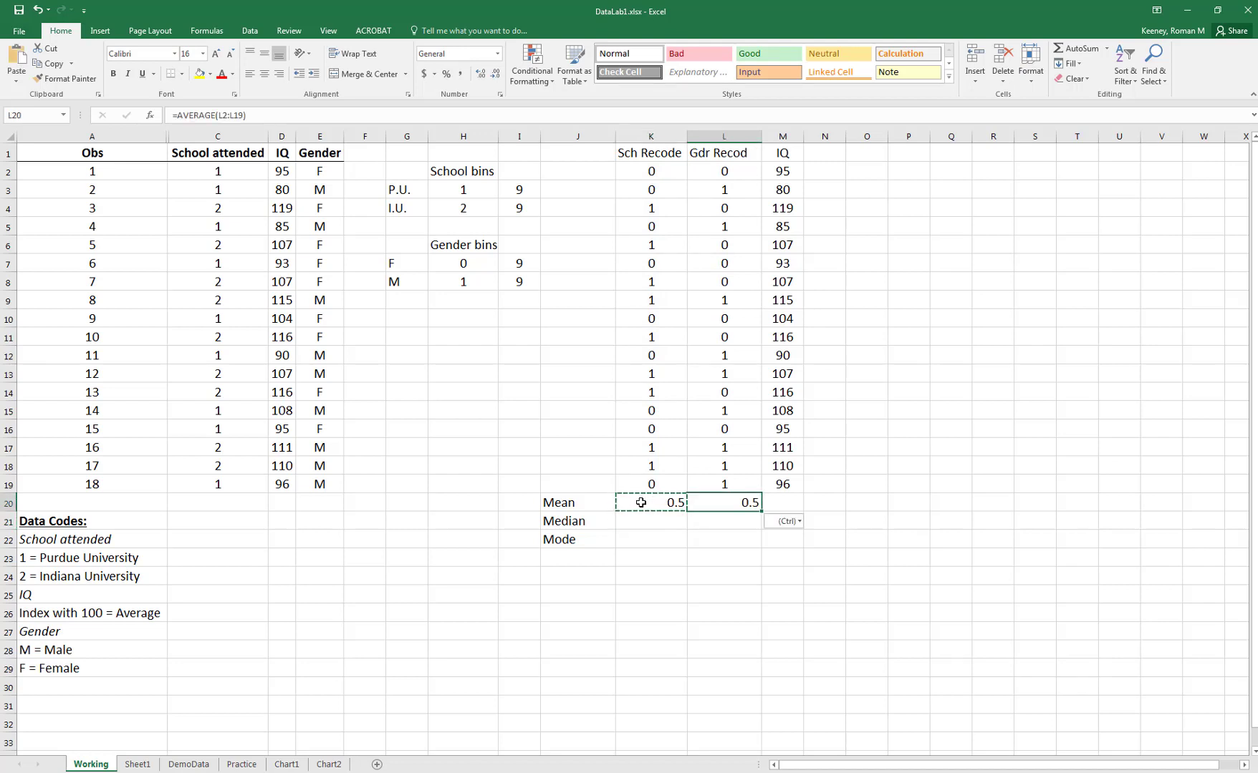
{"action": "key", "text": "Right"}
{"action": "key", "text": "ctrl+v"}
{"action": "key", "text": "Escape"}
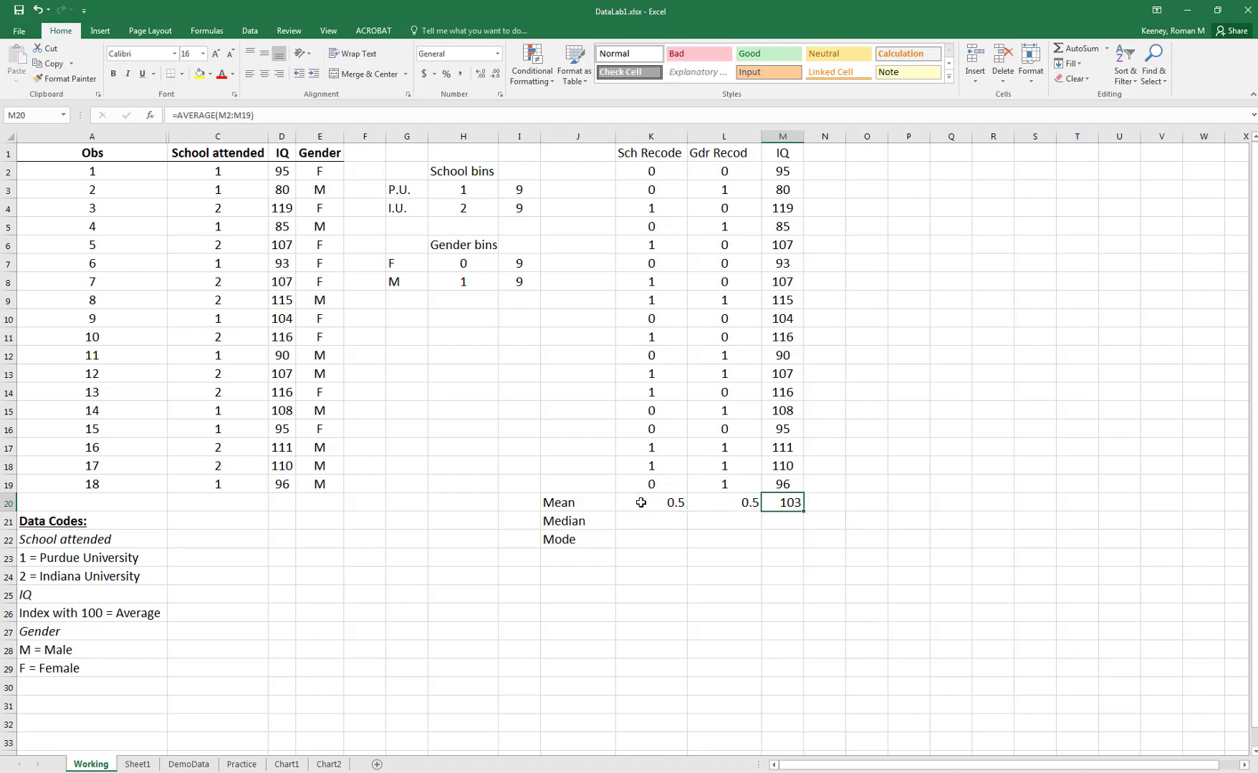
- Calculate the median of the school recode values in K21 with =MEDIAN(K2:K19)
{"action": "key", "text": "Down"}
{"action": "key", "text": "Left"}
{"action": "key", "text": "Left"}
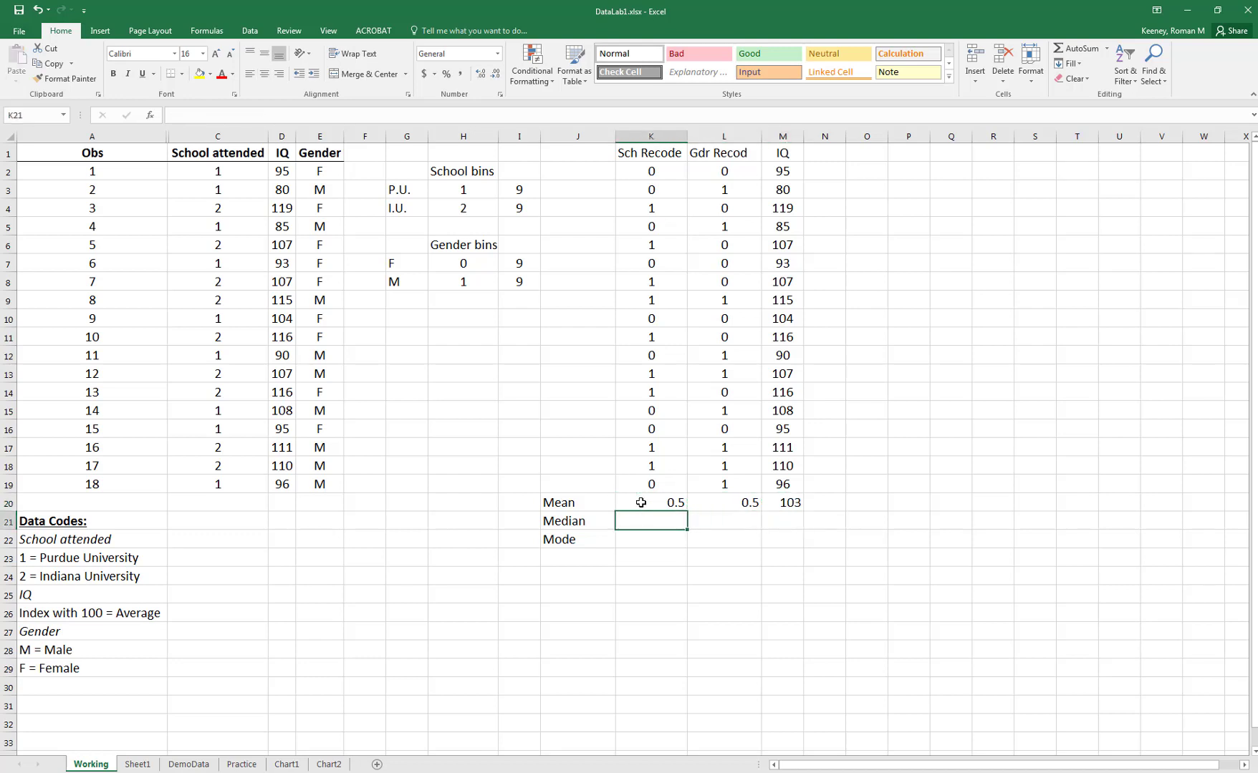
{"action": "type", "text": "=mei"}
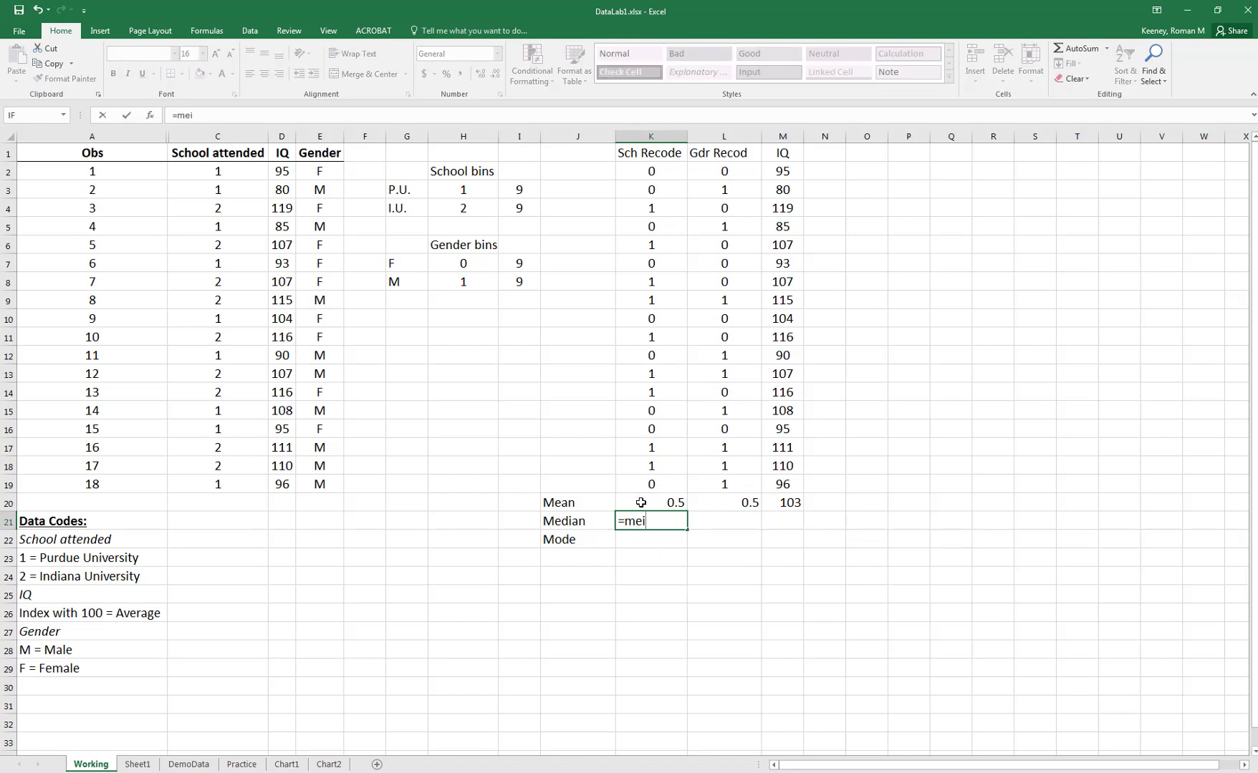
{"action": "key", "text": "BackSpace"}
{"action": "type", "text": "dian("}
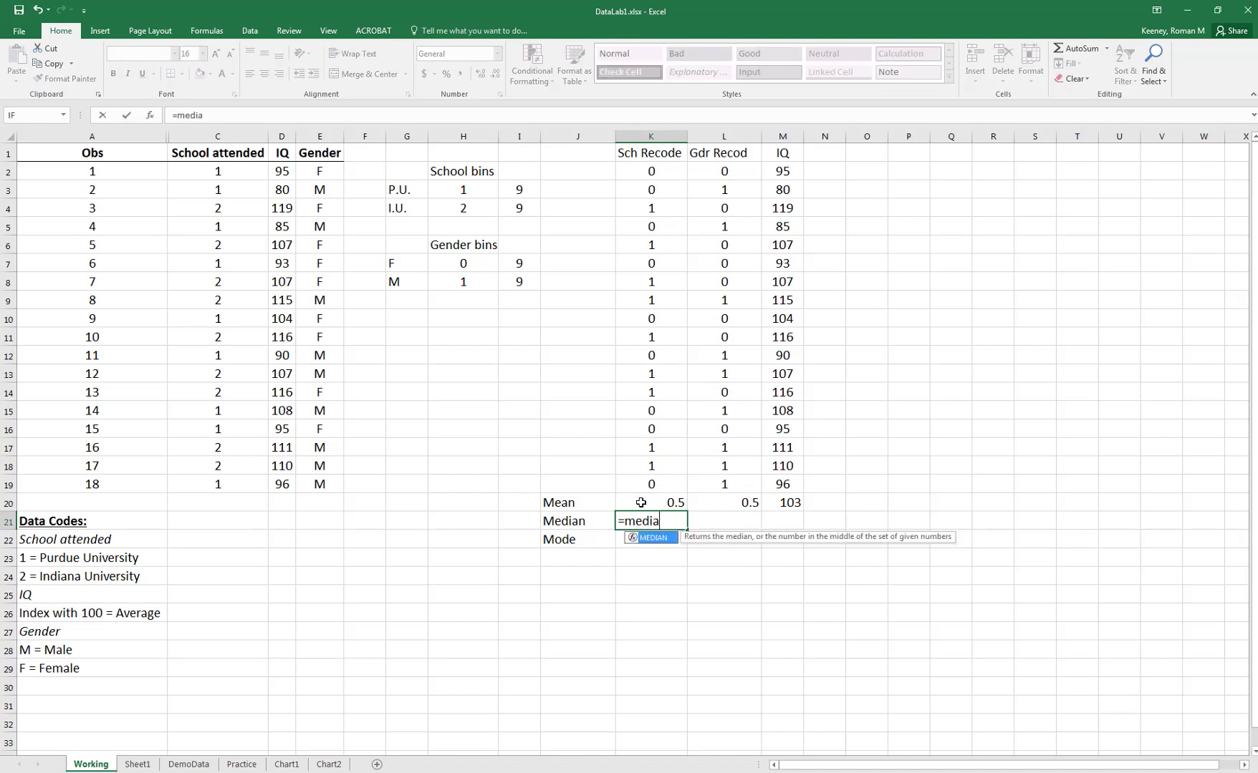
{"action": "key", "text": "Up"}
{"action": "key", "text": "Up"}
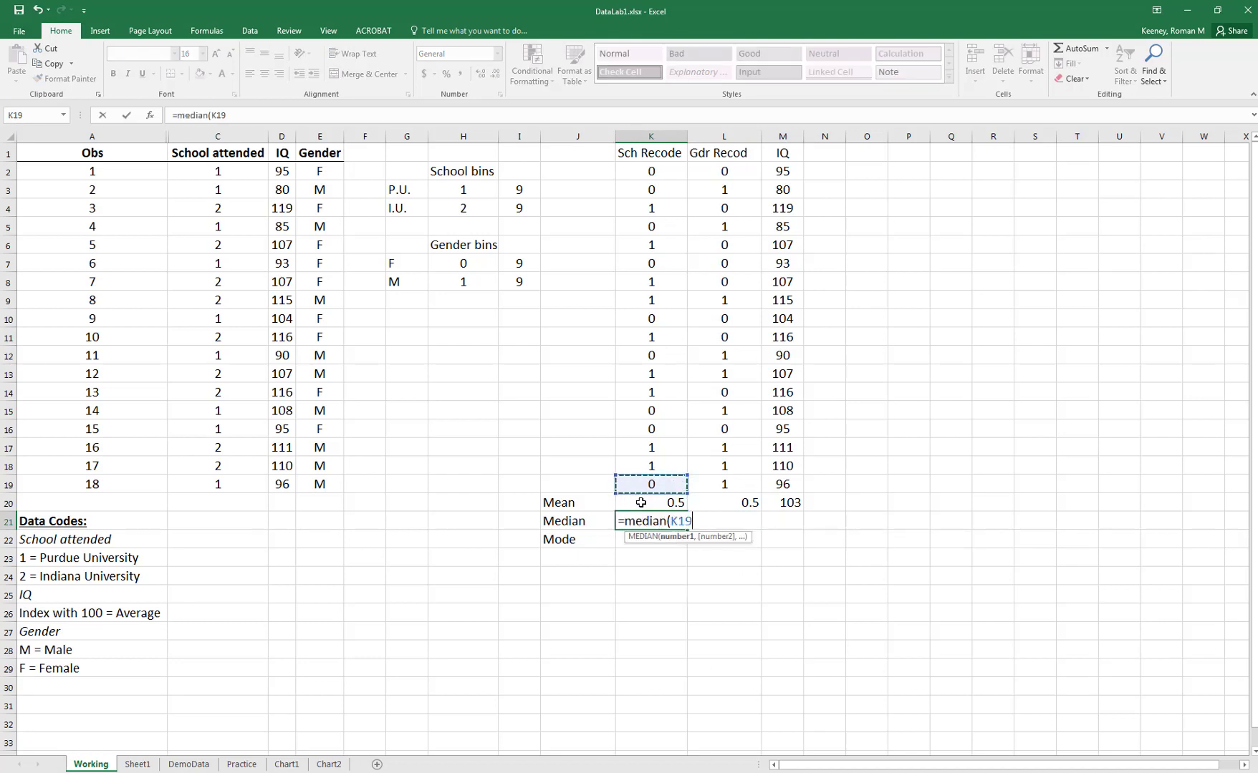
{"action": "key", "text": "shift+Up"}
{"action": "key", "text": "shift+Up"}
{"action": "key", "text": "shift+Up"}
{"action": "key", "text": "shift+Up"}
{"action": "key", "text": "shift+Up"}
{"action": "key", "text": "shift+Up"}
{"action": "key", "text": "shift+Up"}
{"action": "key", "text": "shift+Up"}
{"action": "key", "text": "shift+Up"}
{"action": "key", "text": "shift+Up"}
{"action": "key", "text": "shift+Up"}
{"action": "key", "text": "shift+Up"}
{"action": "key", "text": "shift+Up"}
{"action": "key", "text": "shift+Up"}
{"action": "key", "text": "shift+Up"}
{"action": "key", "text": "shift+Up"}
{"action": "key", "text": "shift+Up"}
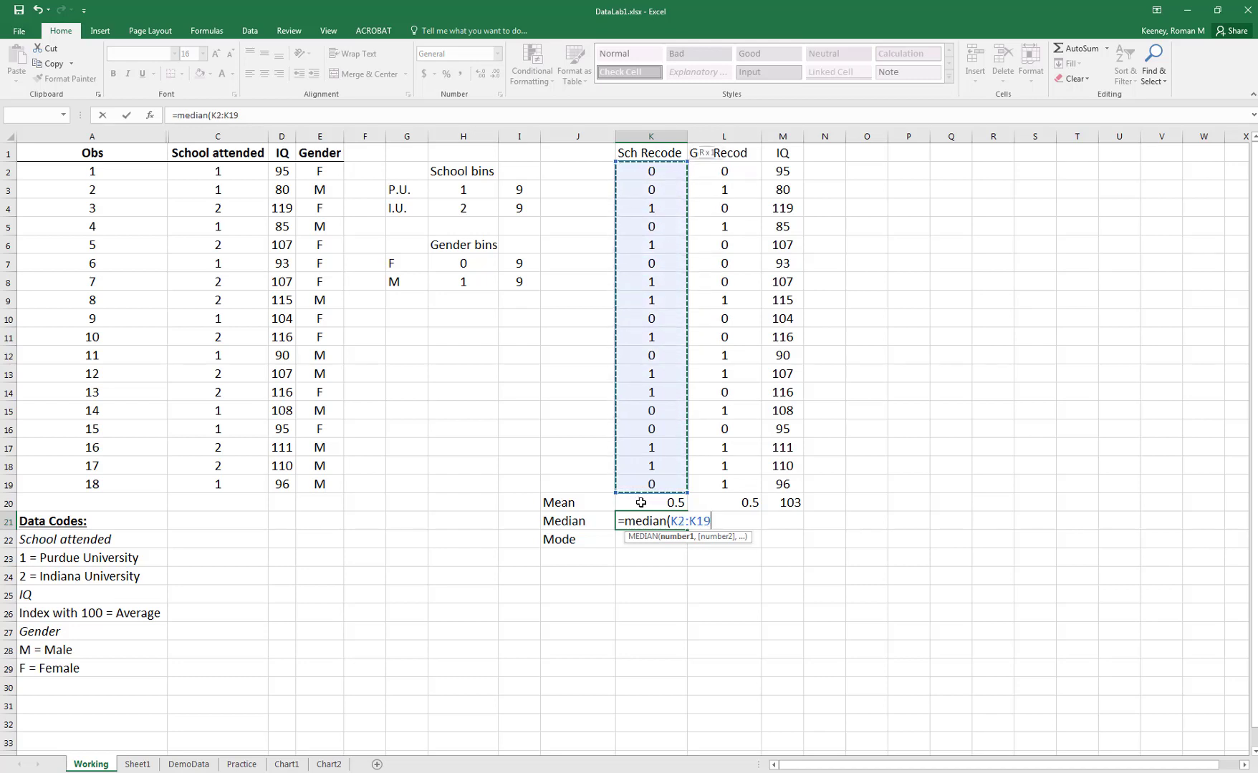
{"action": "key", "text": "Return"}
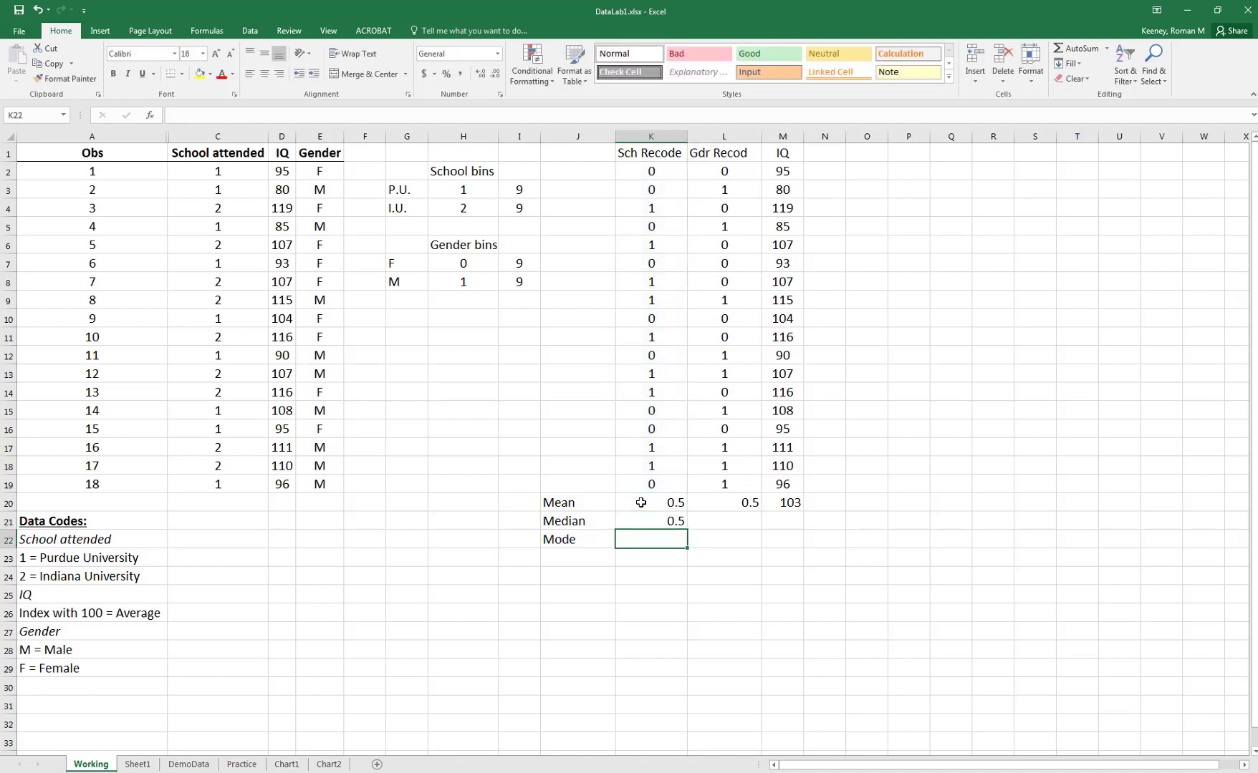
- Copy the median formula from K21 into L21 and M21
{"action": "key", "text": "Up"}
{"action": "key", "text": "ctrl+c"}
{"action": "key", "text": "Right"}
{"action": "key", "text": "ctrl+v"}
{"action": "key", "text": "Right"}
{"action": "key", "text": "ctrl+v"}
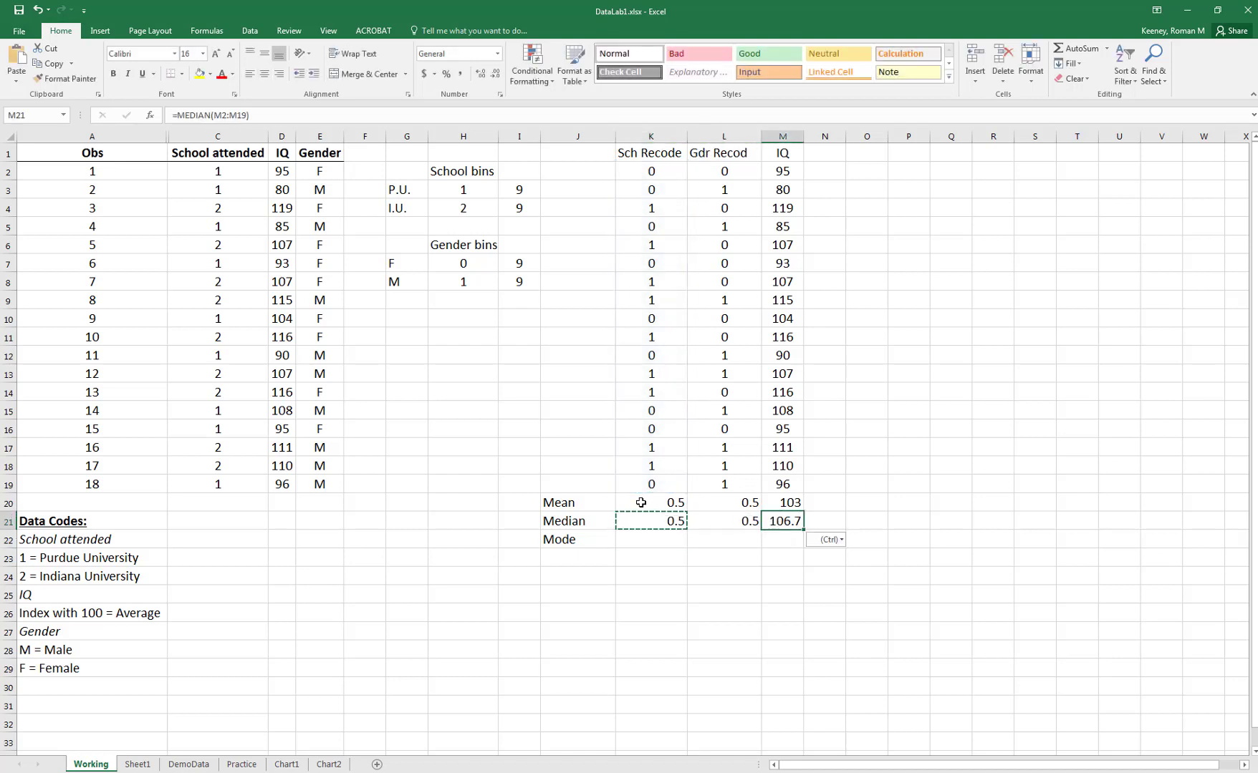
{"action": "key", "text": "Escape"}
- Calculate the mode of the school recode values in K22 with =MODE(K2:K19)
{"action": "key", "text": "Down"}
{"action": "key", "text": "Left"}
{"action": "key", "text": "Left"}
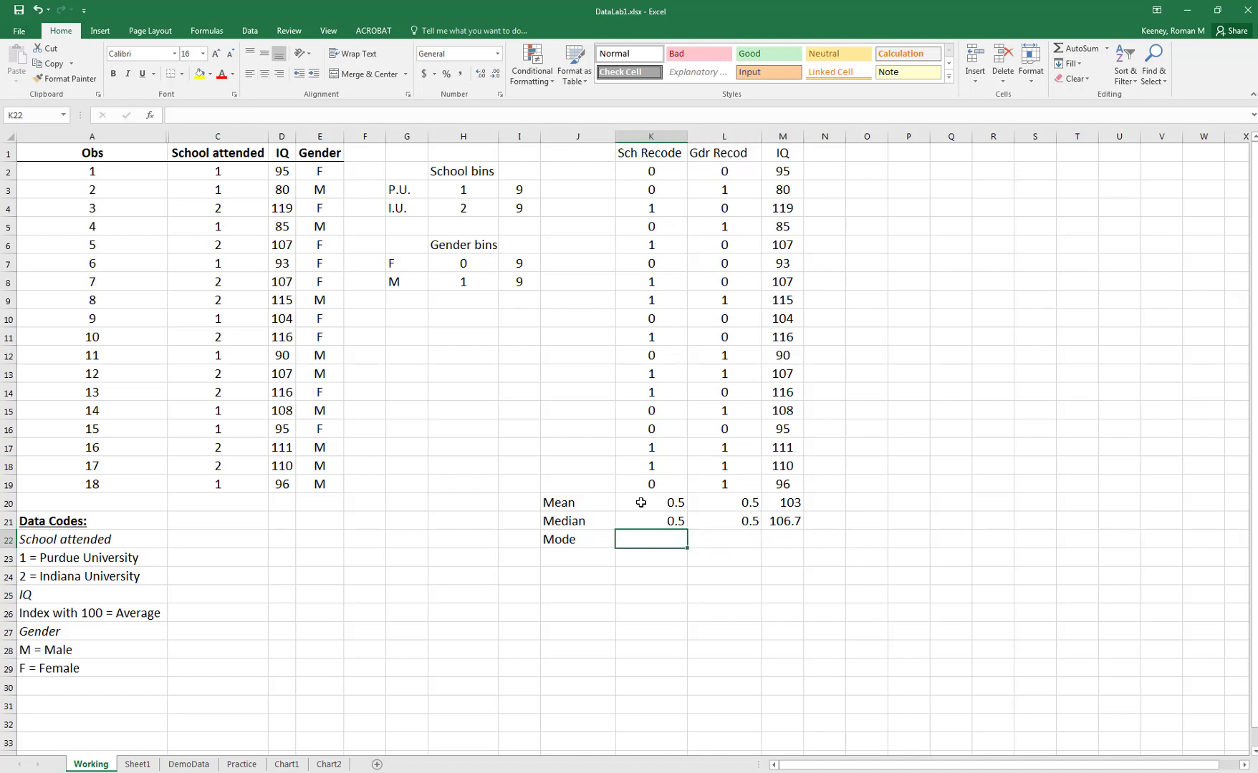
{"action": "type", "text": "=mode("}
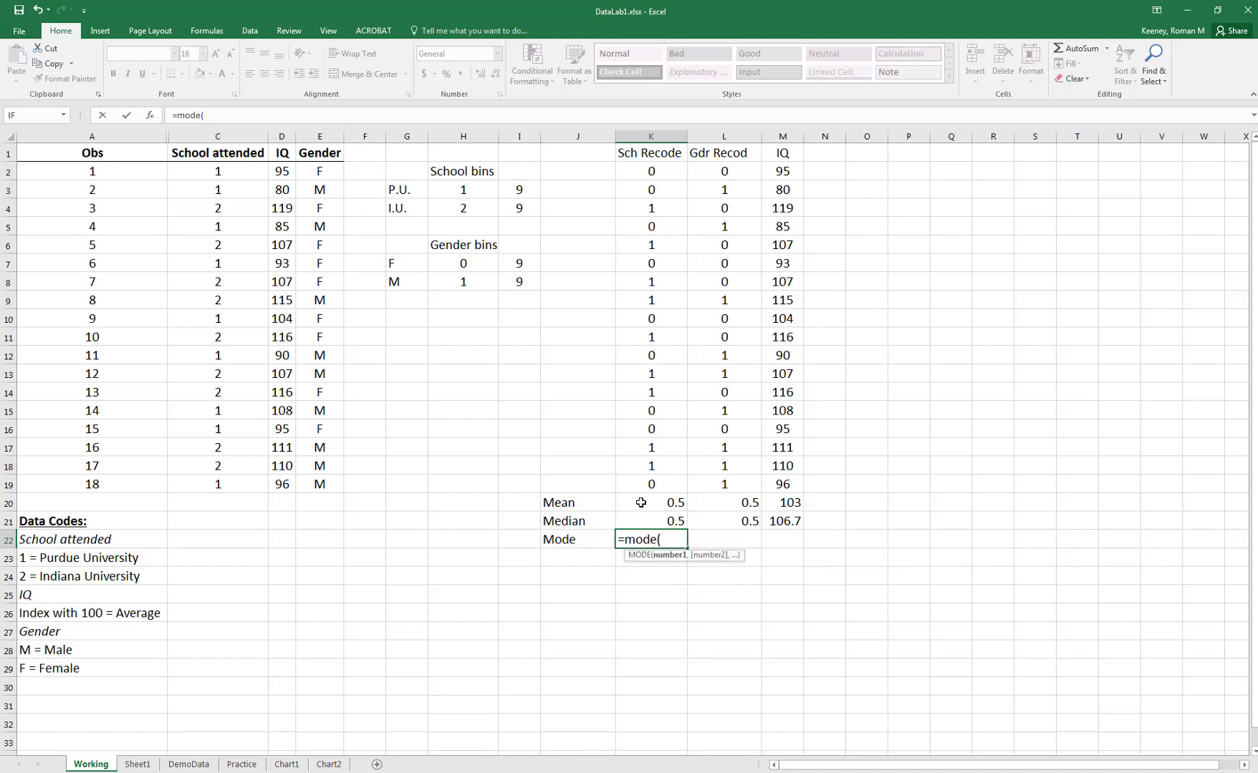
{"action": "key", "text": "Up"}
{"action": "key", "text": "Up"}
{"action": "key", "text": "Up"}
{"action": "key", "text": "shift+Up"}
{"action": "key", "text": "shift+Up"}
{"action": "key", "text": "shift+Up"}
{"action": "key", "text": "shift+Up"}
{"action": "key", "text": "shift+Up"}
{"action": "key", "text": "shift+Up"}
{"action": "key", "text": "shift+Up"}
{"action": "key", "text": "shift+Up"}
{"action": "key", "text": "shift+Up"}
{"action": "key", "text": "shift+Up"}
{"action": "key", "text": "shift+Up"}
{"action": "key", "text": "shift+Up"}
{"action": "key", "text": "shift+Up"}
{"action": "key", "text": "shift+Up"}
{"action": "key", "text": "shift+Up"}
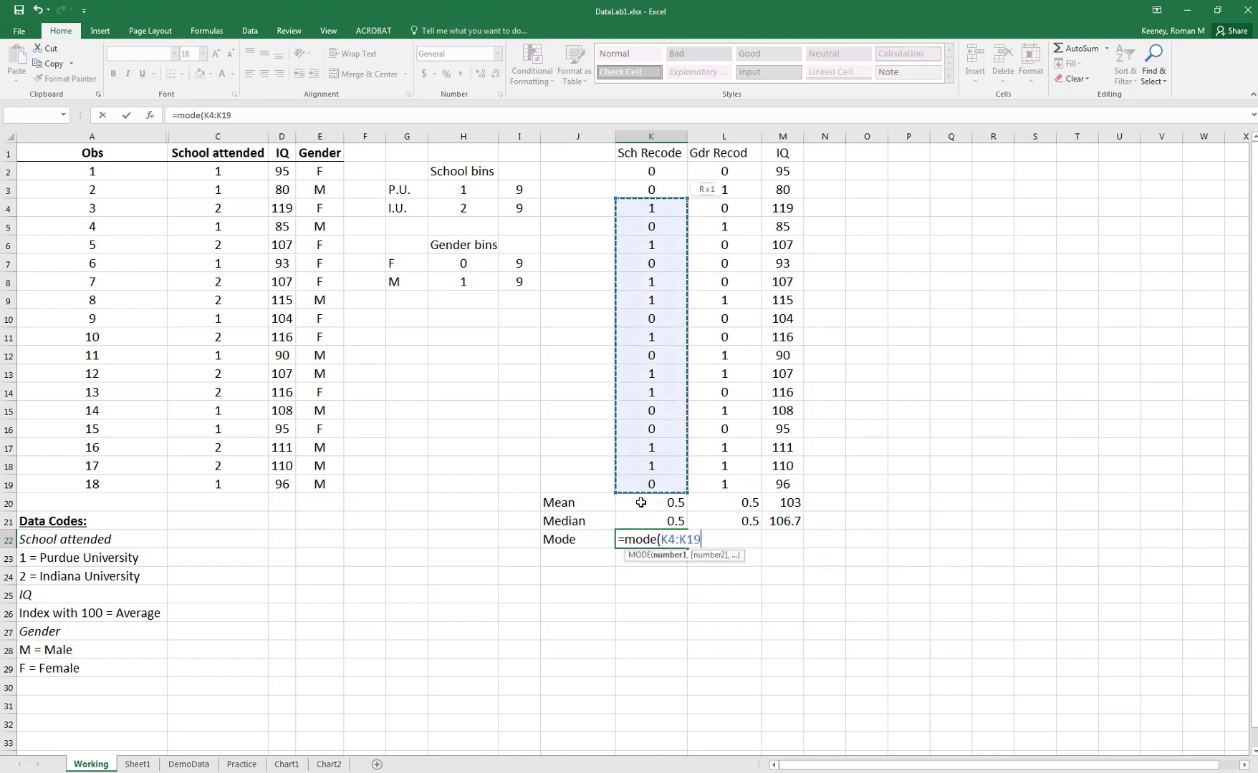
{"action": "key", "text": "shift+Up"}
{"action": "key", "text": "shift+Up"}
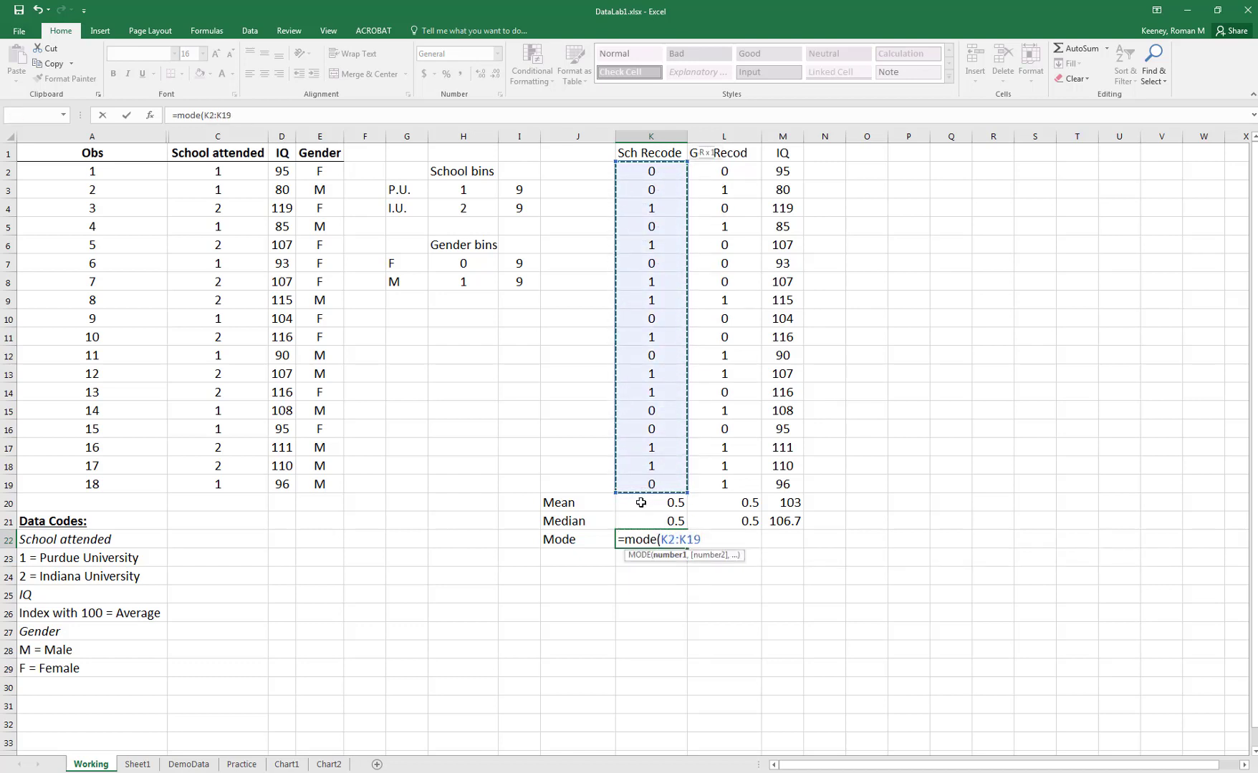
{"action": "key", "text": "Return"}
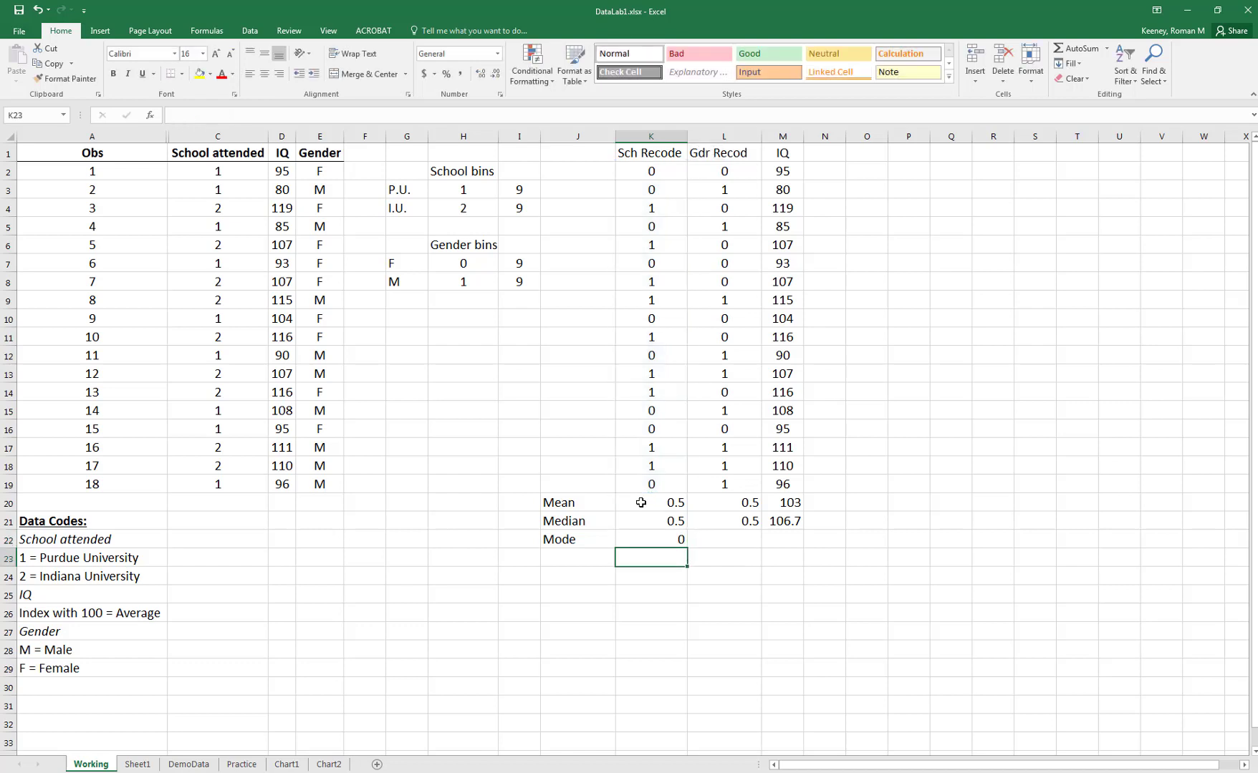
- Copy the mode formula from K22 into L22 and M22
{"action": "key", "text": "Up"}
{"action": "key", "text": "ctrl+c"}
{"action": "key", "text": "Right"}
{"action": "key", "text": "ctrl+v"}
{"action": "key", "text": "Right"}
{"action": "key", "text": "ctrl+v"}
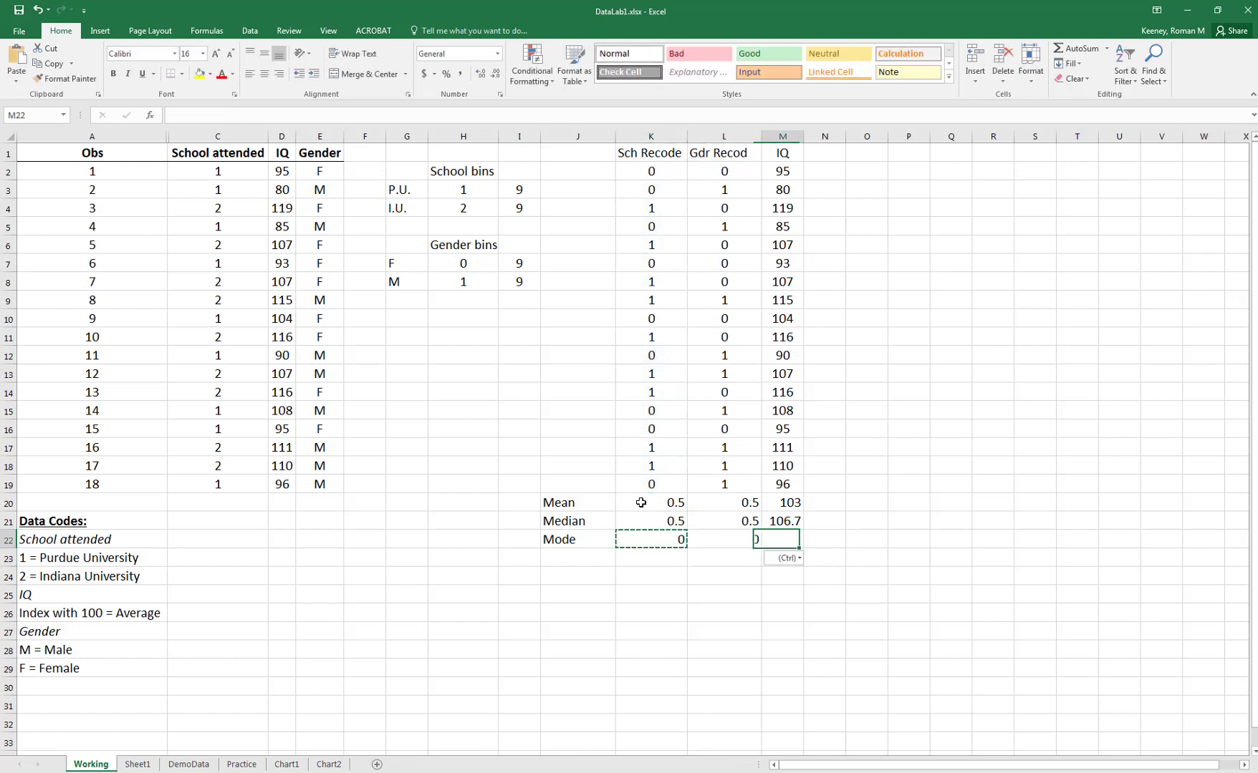
{"action": "key", "text": "Escape"}
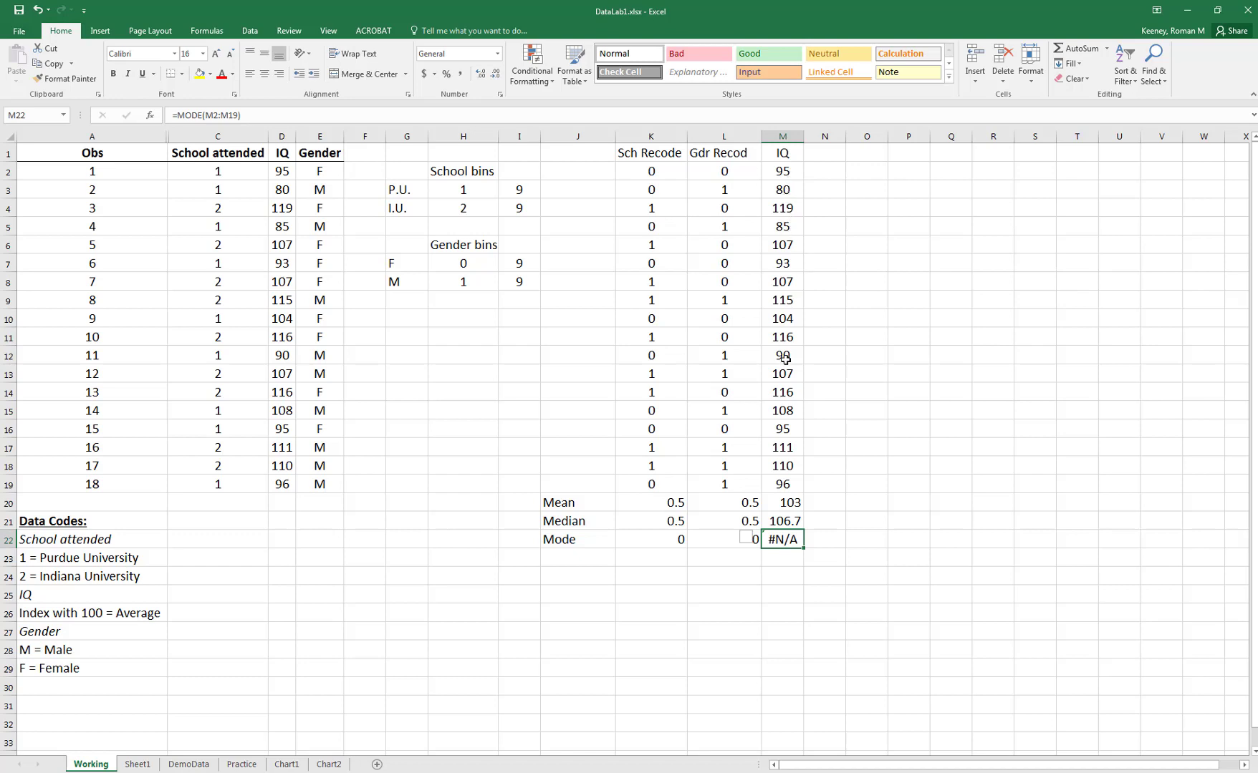
- Clear the IQ mode formula from M22
{"action": "left_click", "coordinate": [649, 542]}
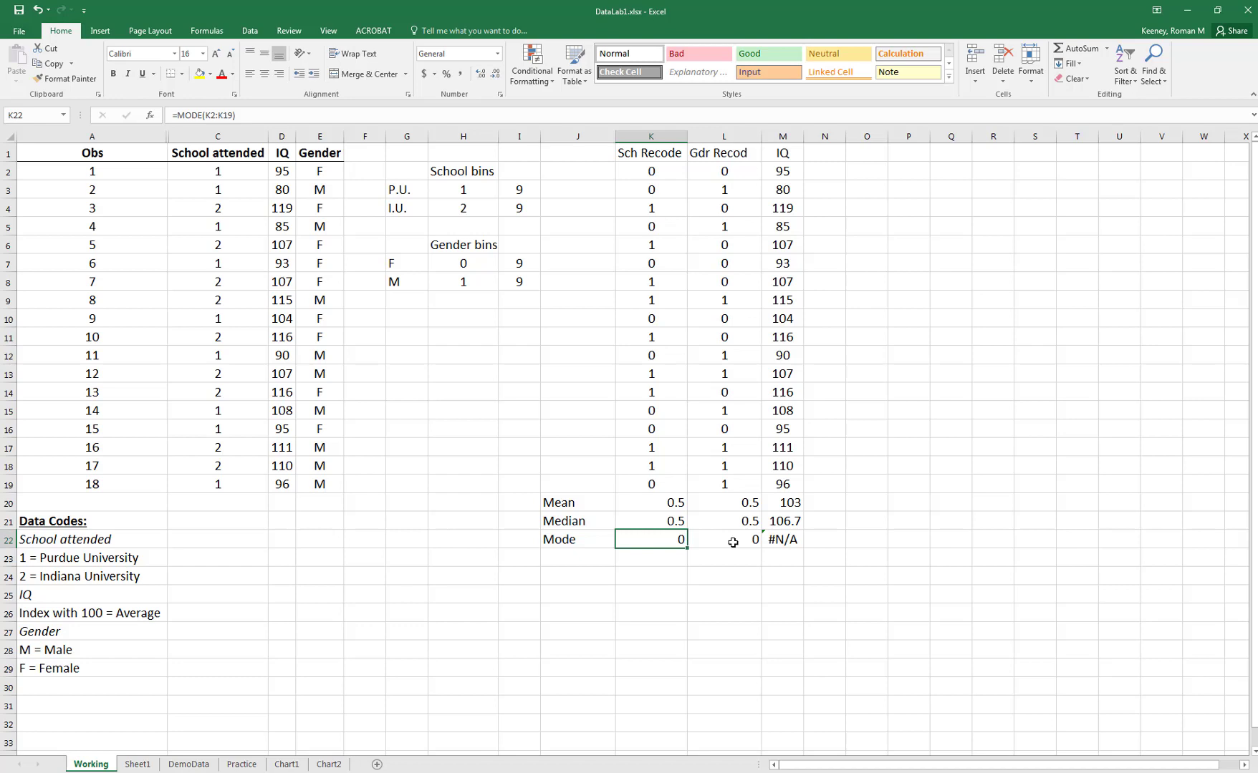
{"action": "left_click", "coordinate": [785, 547]}
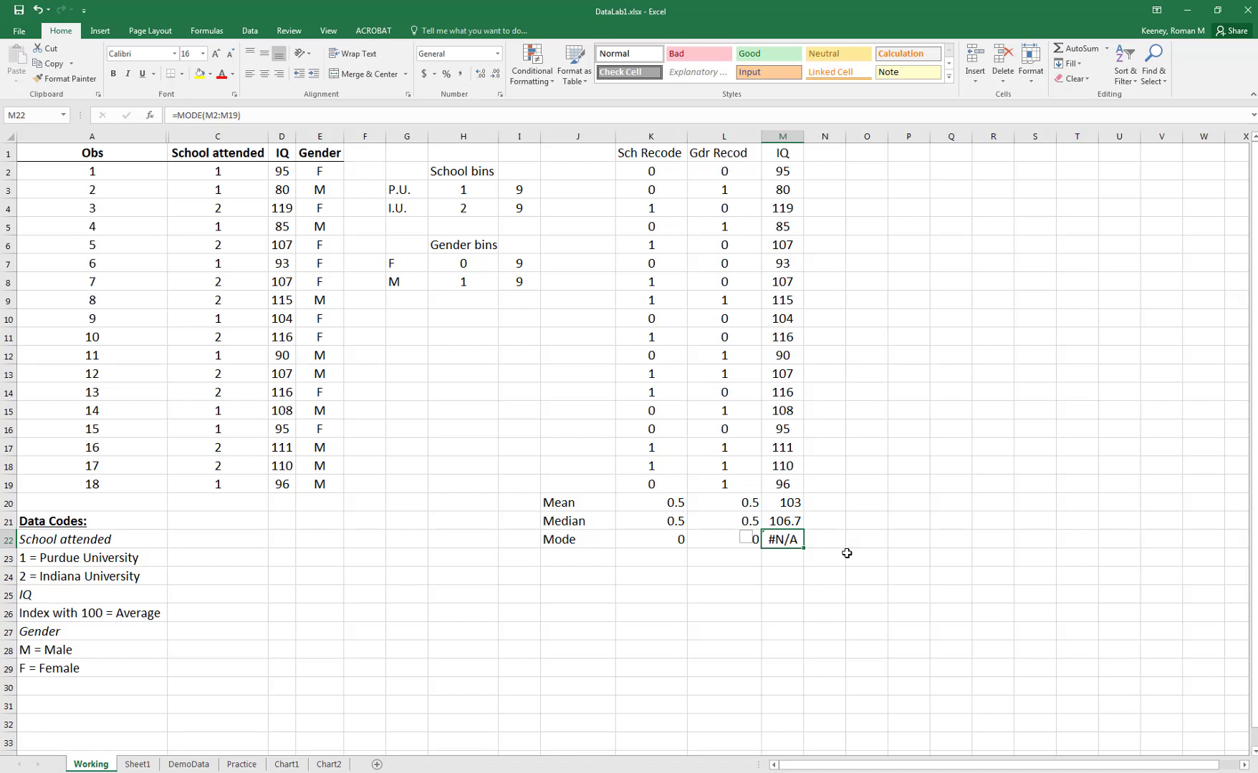
{"action": "key", "text": "Delete"}
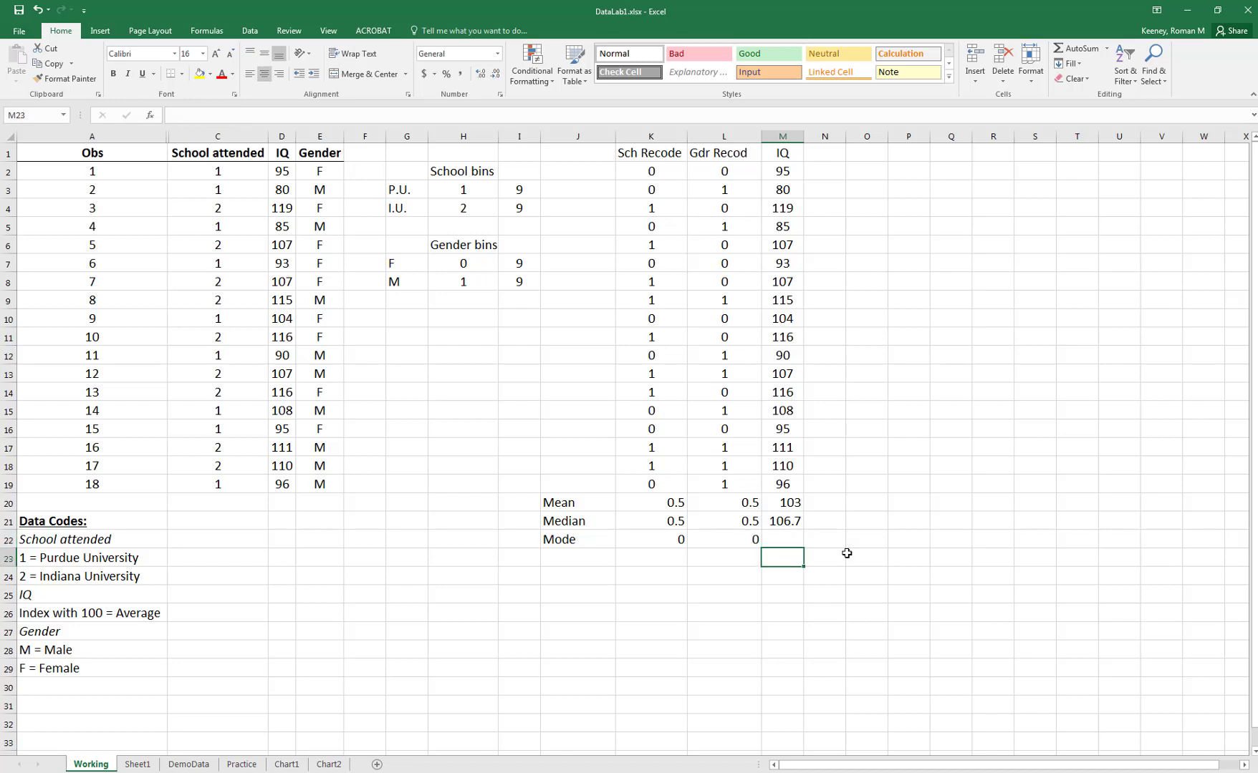
- Enter the label Mode 2 in J23, below the Mode label
{"action": "key", "text": "Left"}
{"action": "key", "text": "Left"}
{"action": "key", "text": "Left"}
{"action": "key", "text": "Down"}
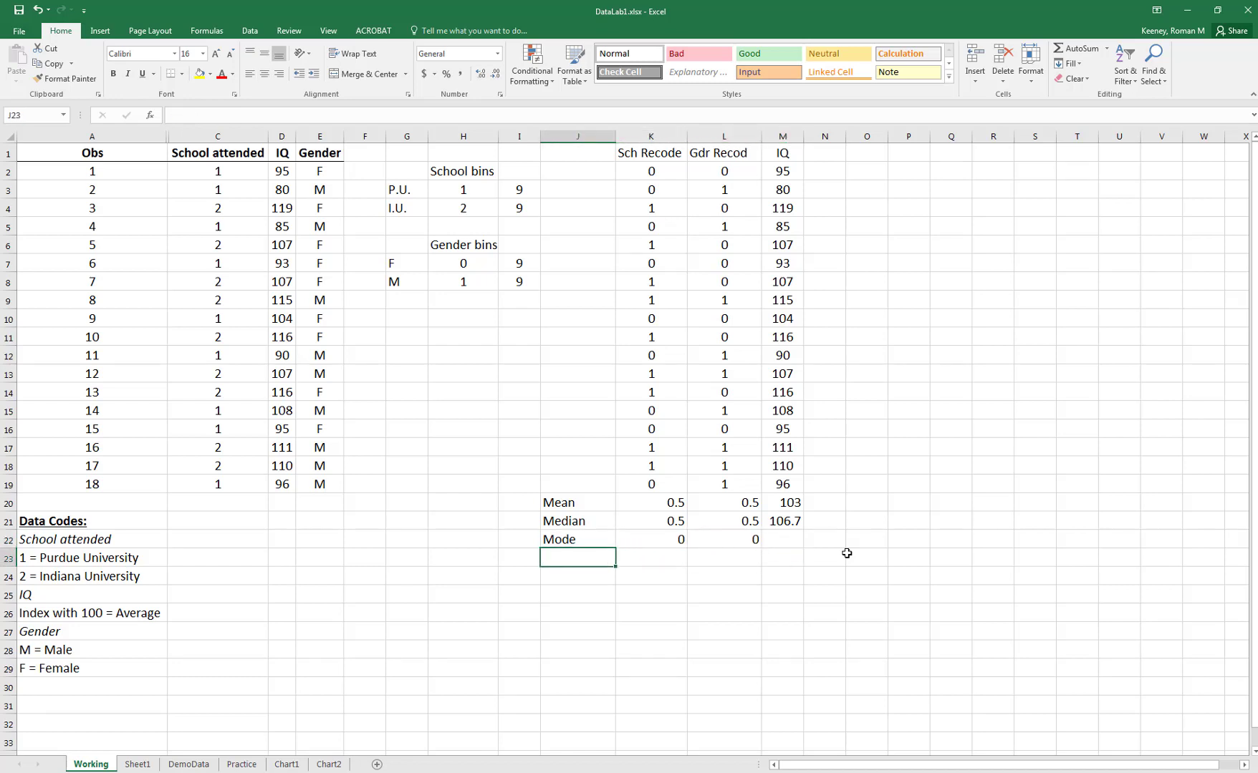
{"action": "type", "text": "M"}
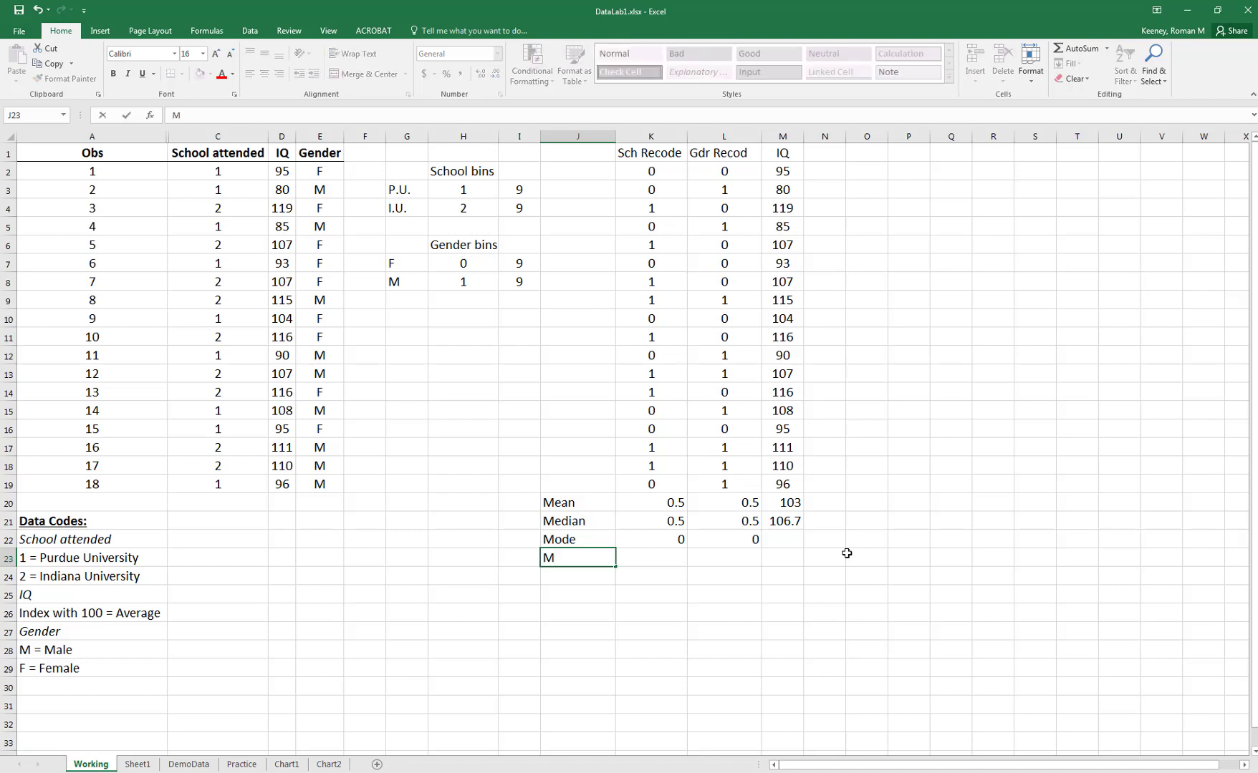
{"action": "type", "text": "ode"}
{"action": "type", "text": " Non"}
{"action": "key", "text": "BackSpace"}
{"action": "key", "text": "BackSpace"}
{"action": "key", "text": "BackSpace"}
{"action": "type", "text": "2"}
{"action": "key", "text": "Tab"}
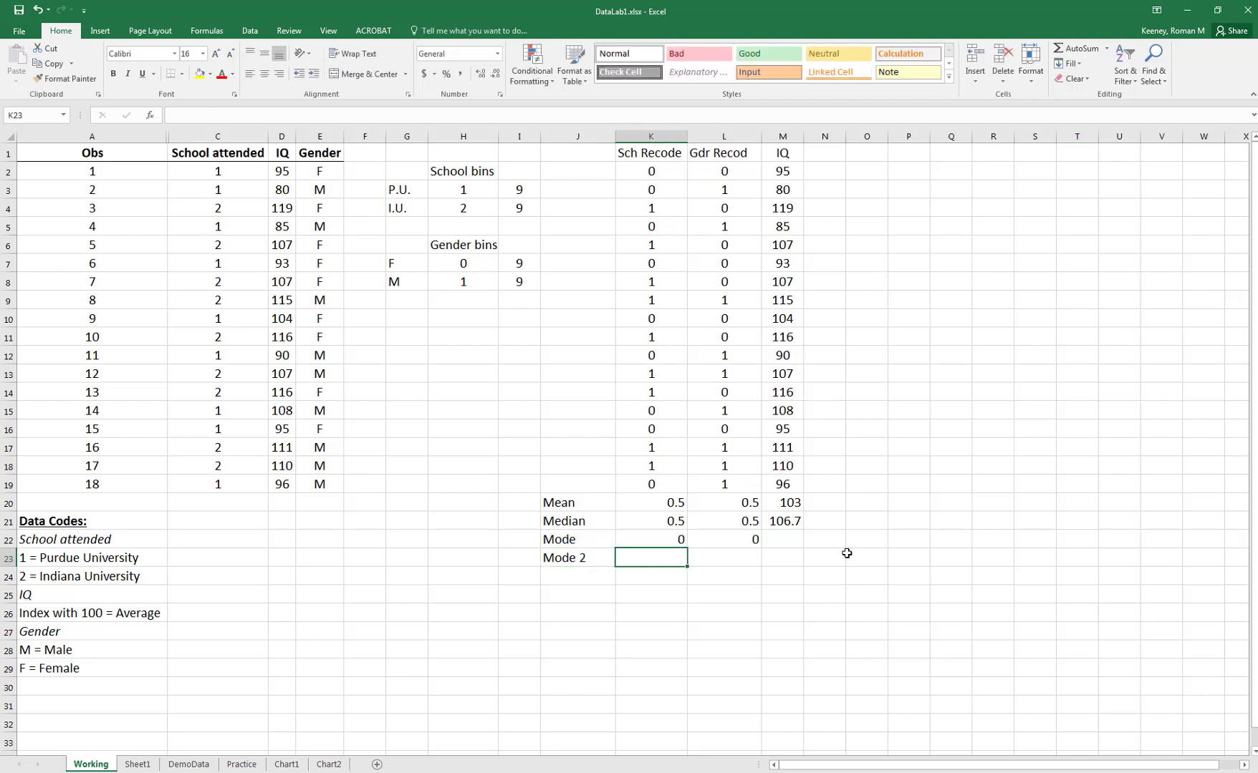
- Enter =MODE.MULT(K2:K19) in K23 for the school recode values
{"action": "type", "text": "="}
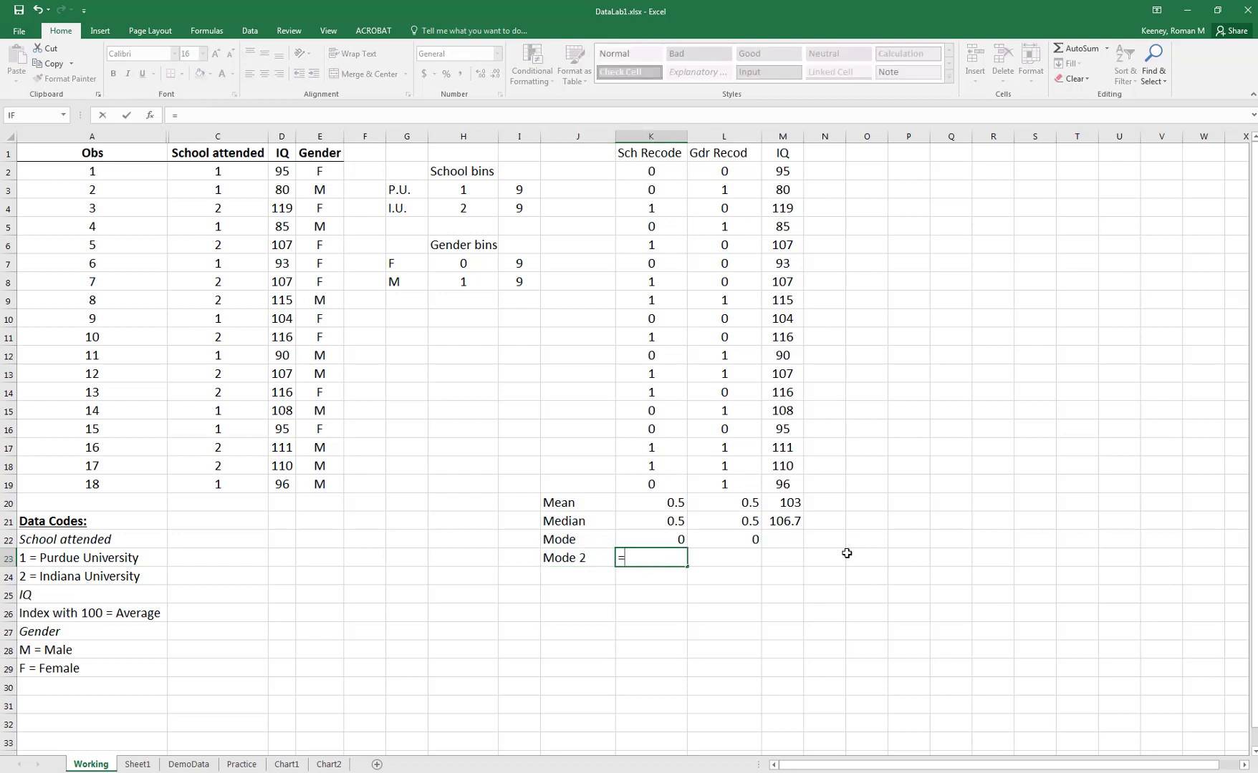
{"action": "type", "text": "mo"}
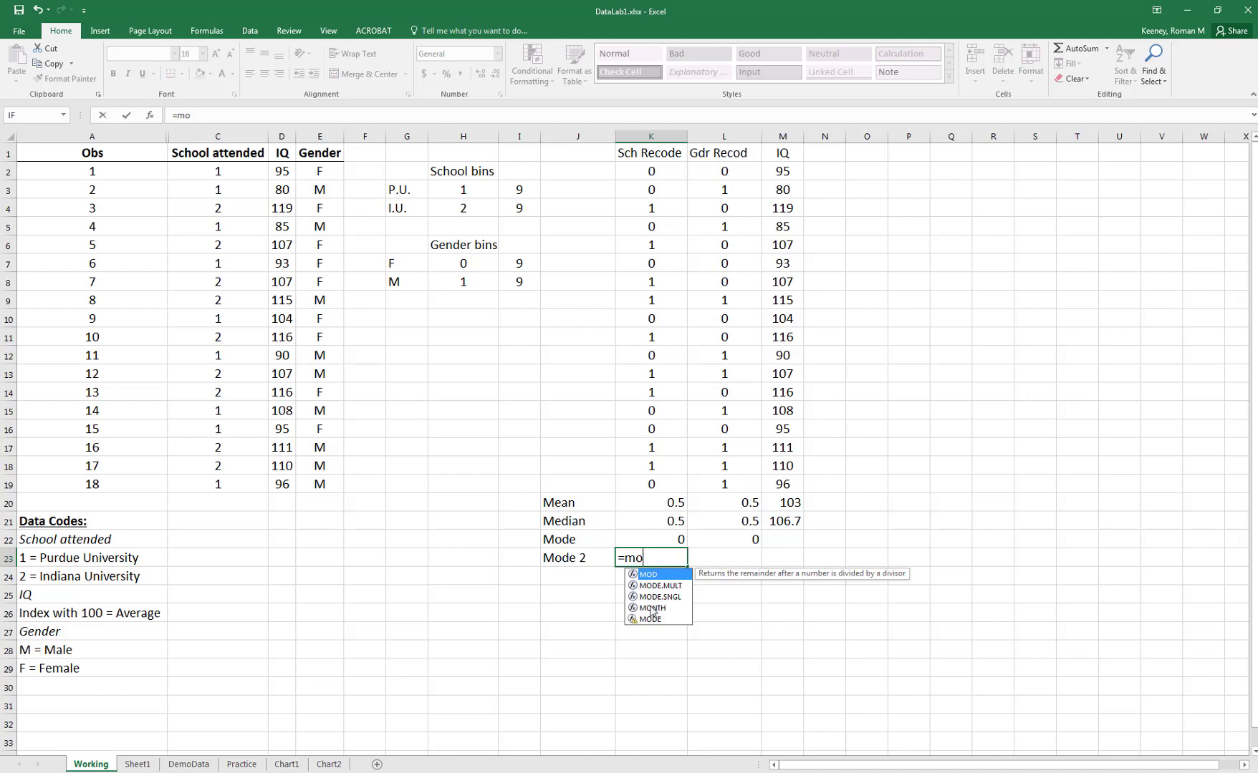
{"action": "double_click", "coordinate": [668, 586]}
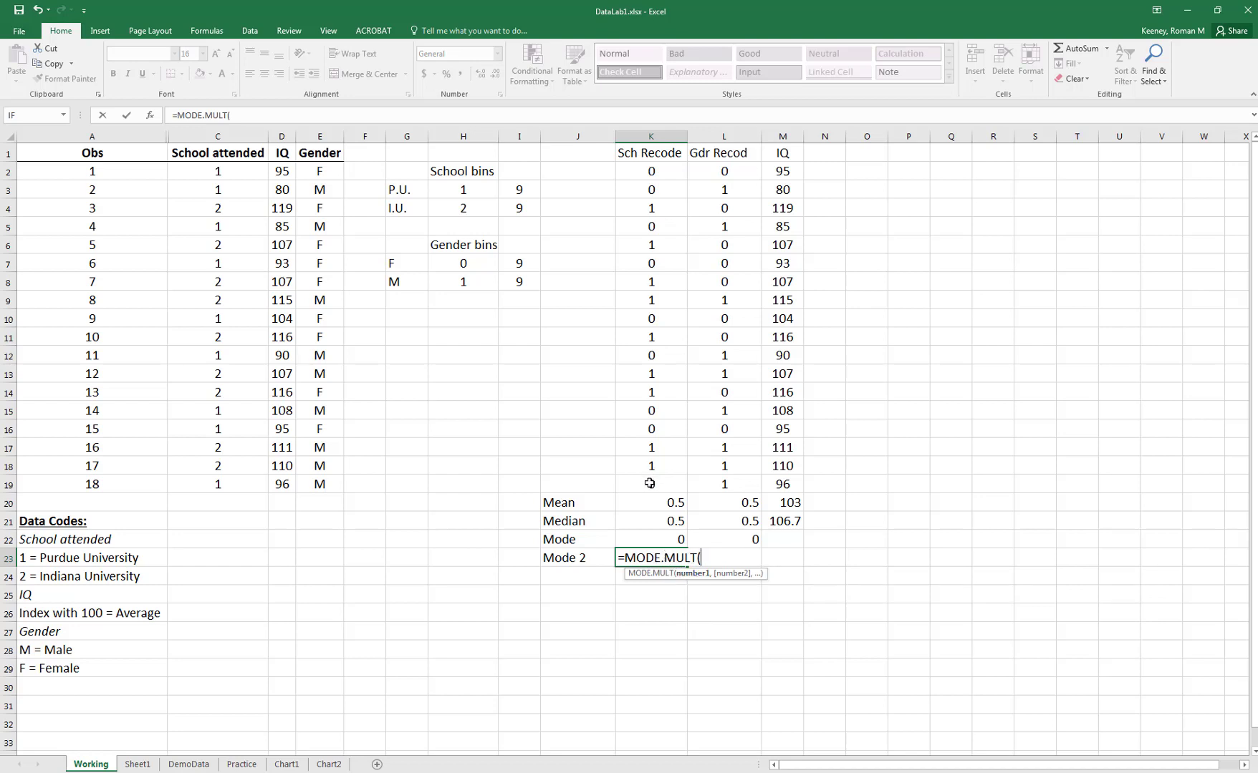
{"action": "left_click_drag", "start_coordinate": [649, 484], "coordinate": [673, 172]}
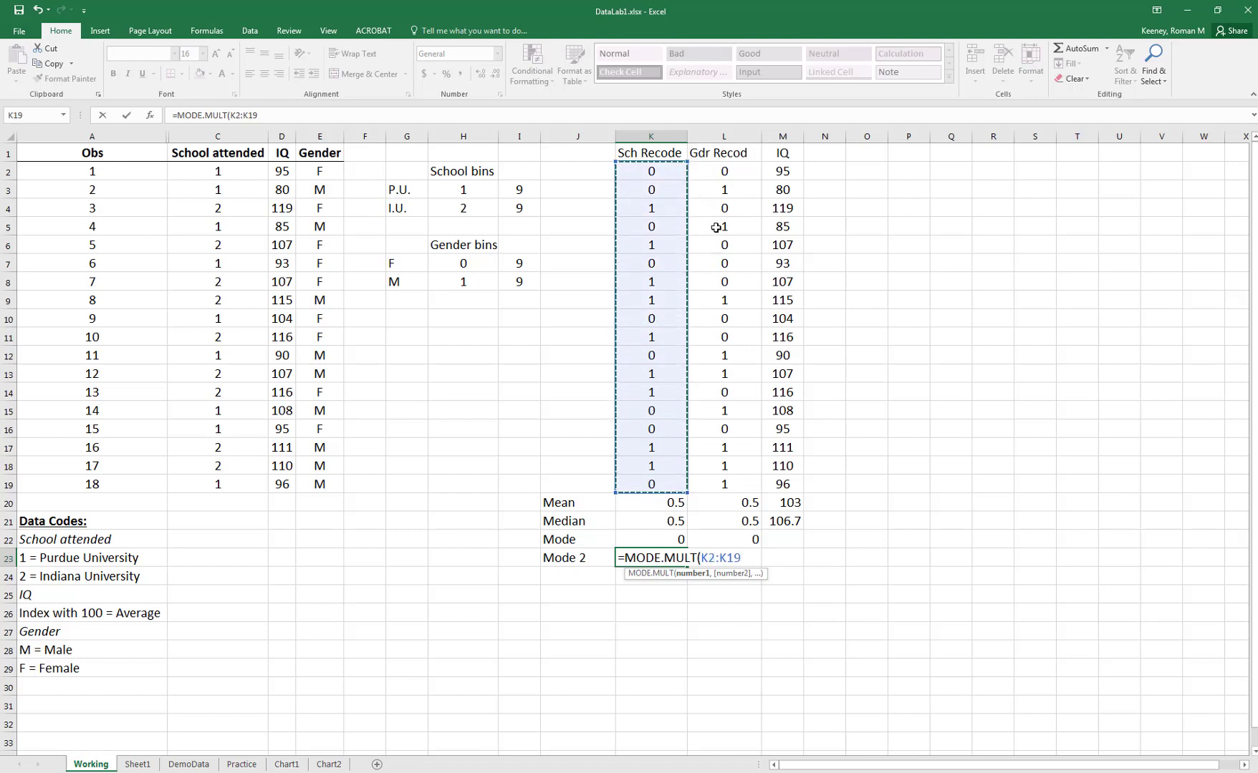
{"action": "type", "text": ")"}
{"action": "key", "text": "F2"}
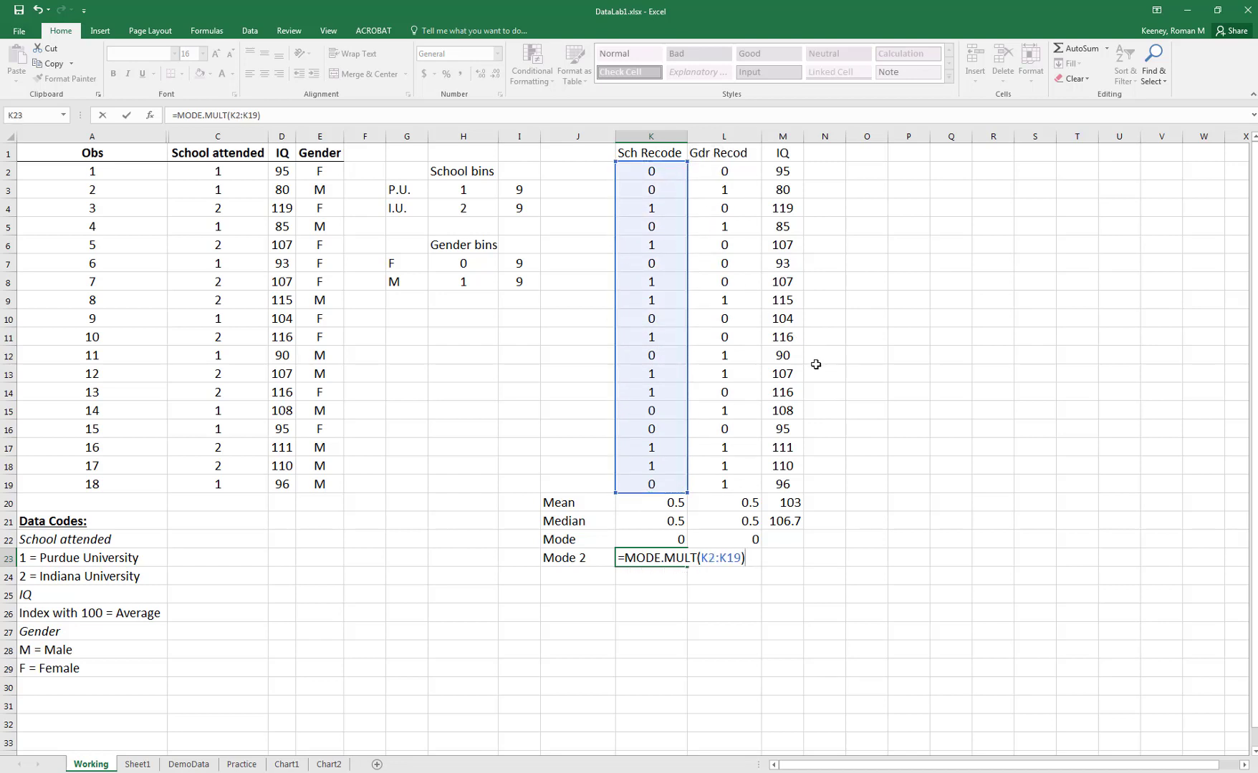
{"action": "key", "text": "Return"}
- Convert the MODE.MULT formula in K23 into an array formula spanning K23:K24
{"action": "key", "text": "Up"}
{"action": "key", "text": "Left"}
{"action": "key", "text": "Right"}
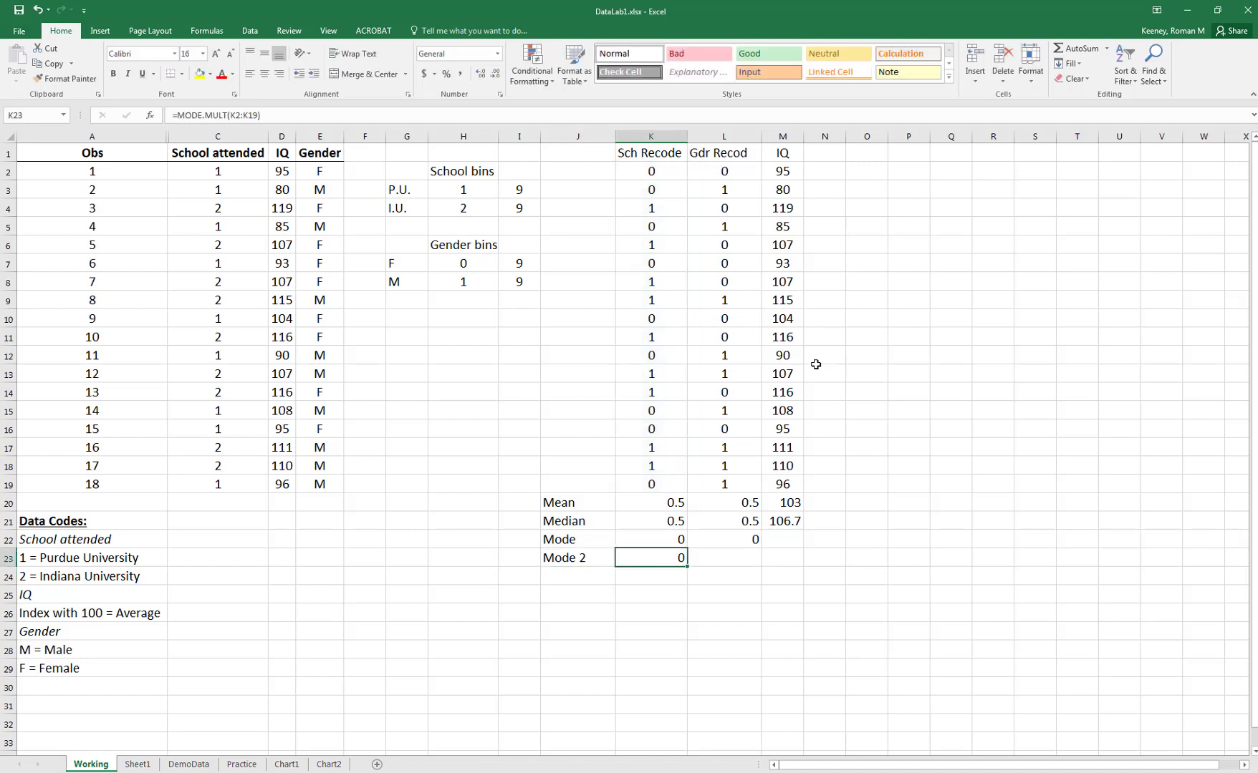
{"action": "key", "text": "shift+Down"}
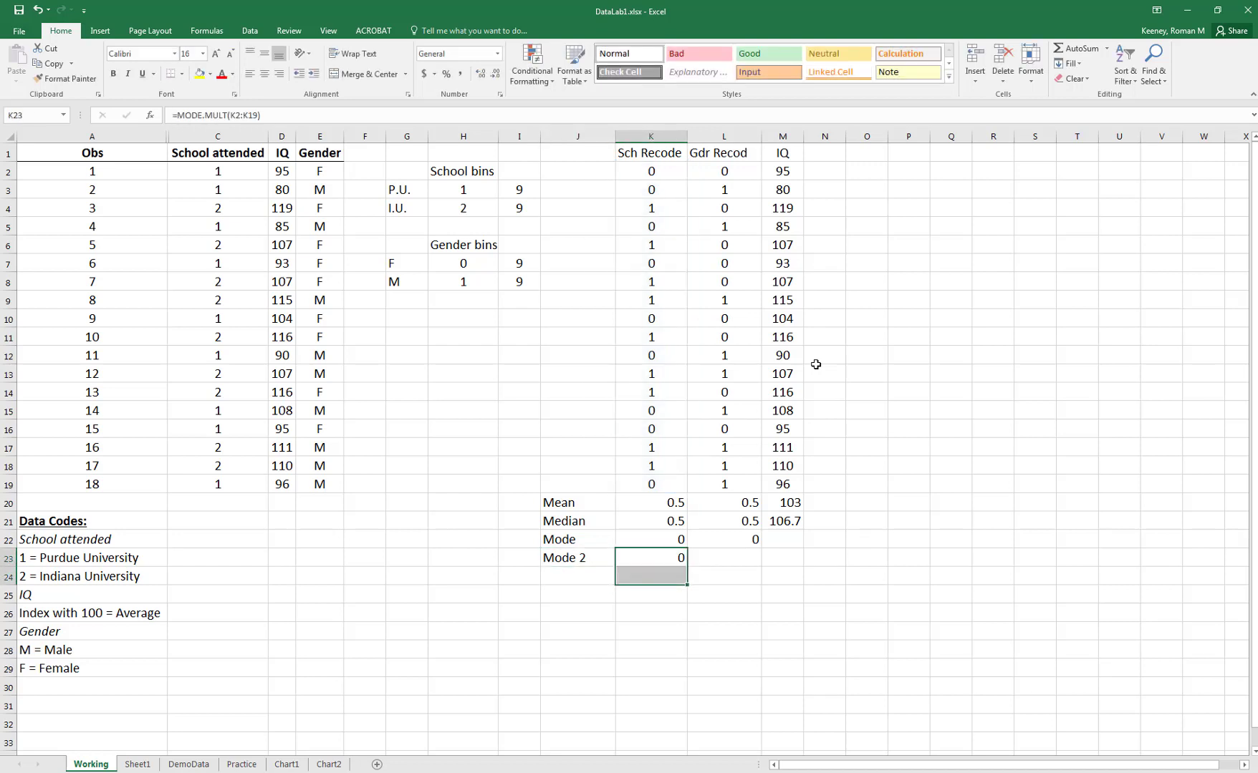
{"action": "key", "text": "F2"}
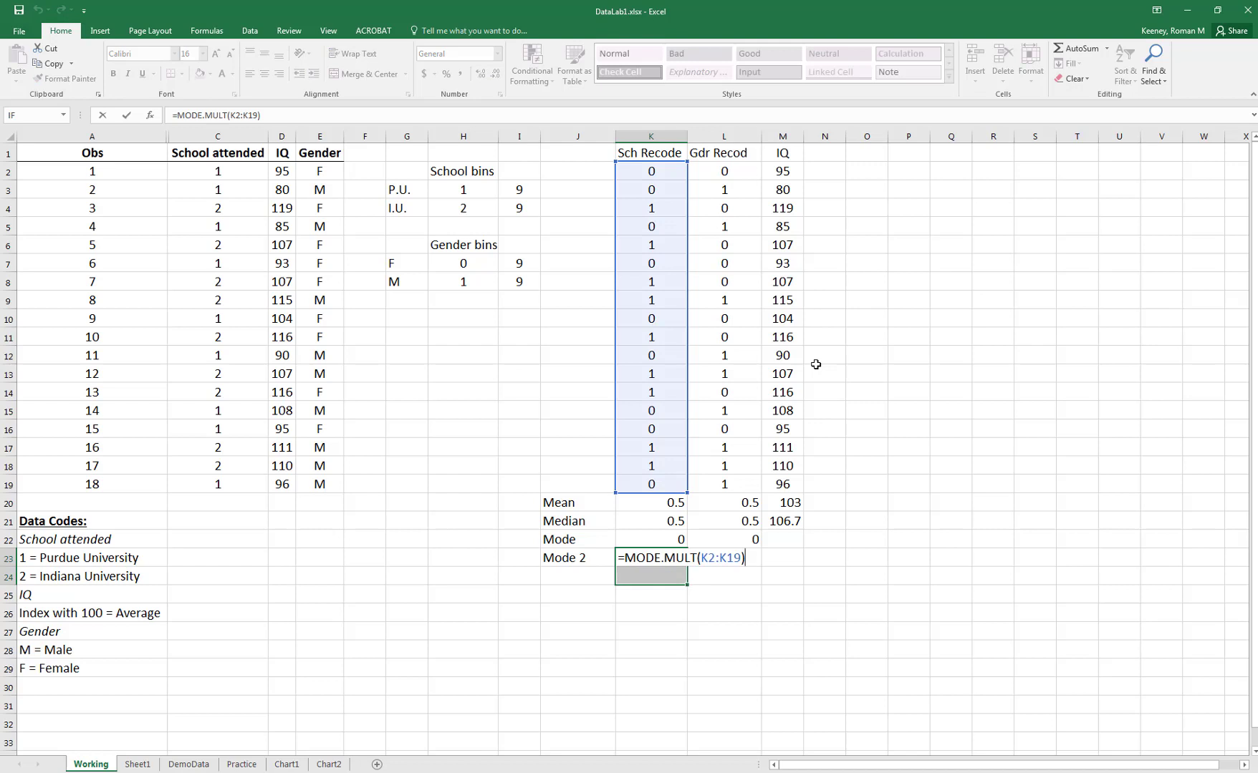
{"action": "key", "text": "ctrl+shift+Return"}
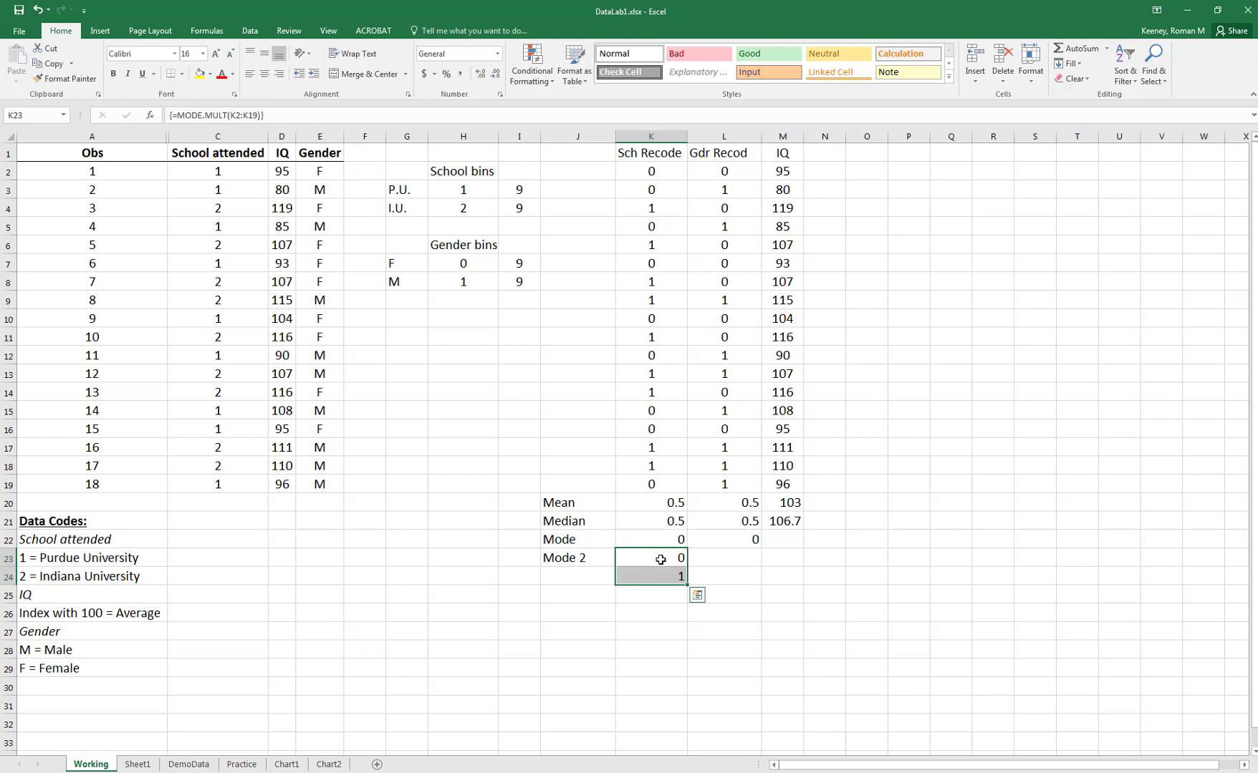
- Enter the label Mode 2.1 in J24 beside the second mode value
{"action": "key", "text": "Right"}
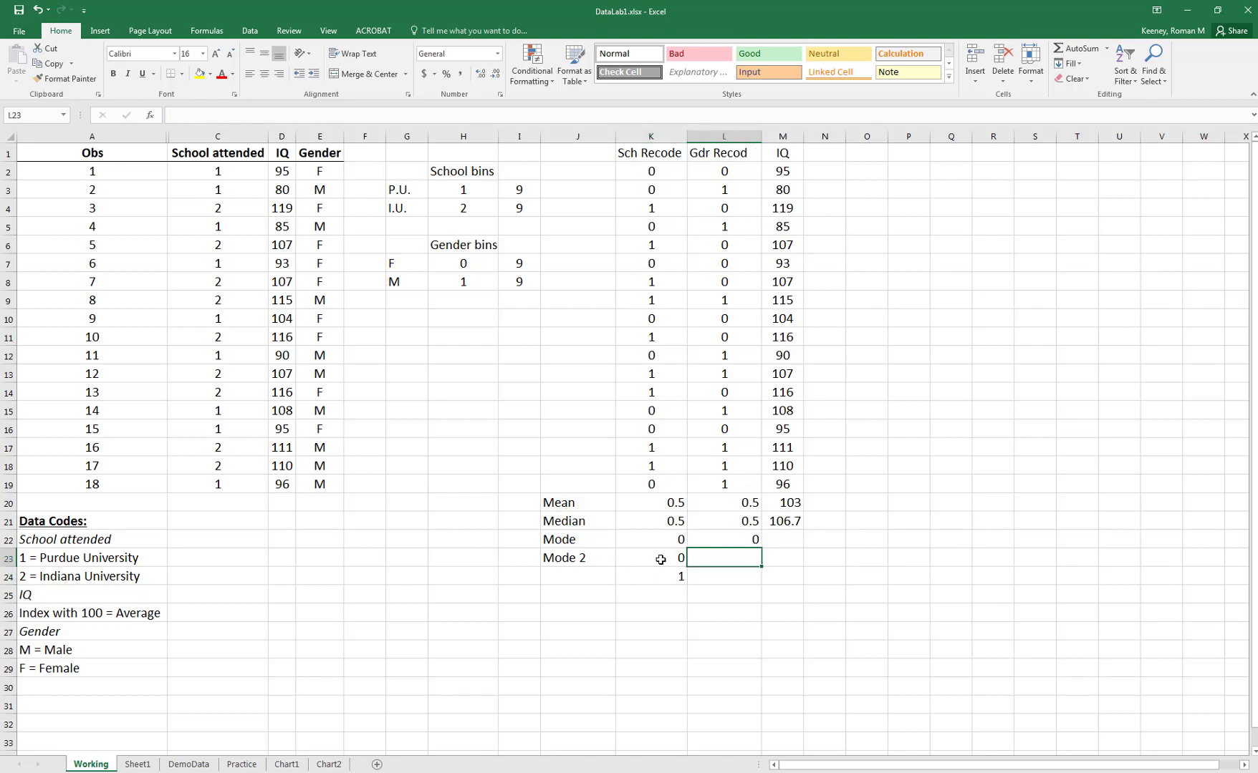
{"action": "key", "text": "Down"}
{"action": "key", "text": "Left"}
{"action": "key", "text": "Left"}
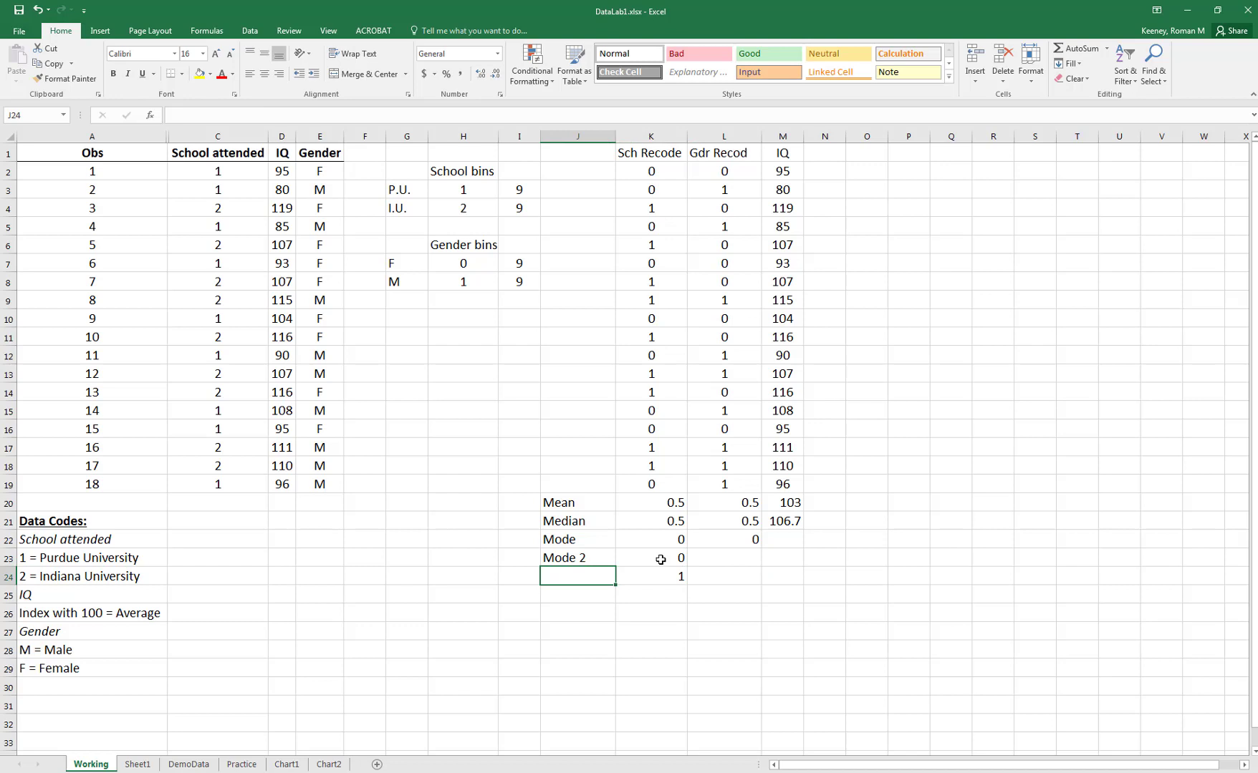
{"action": "type", "text": "Mode 2."}
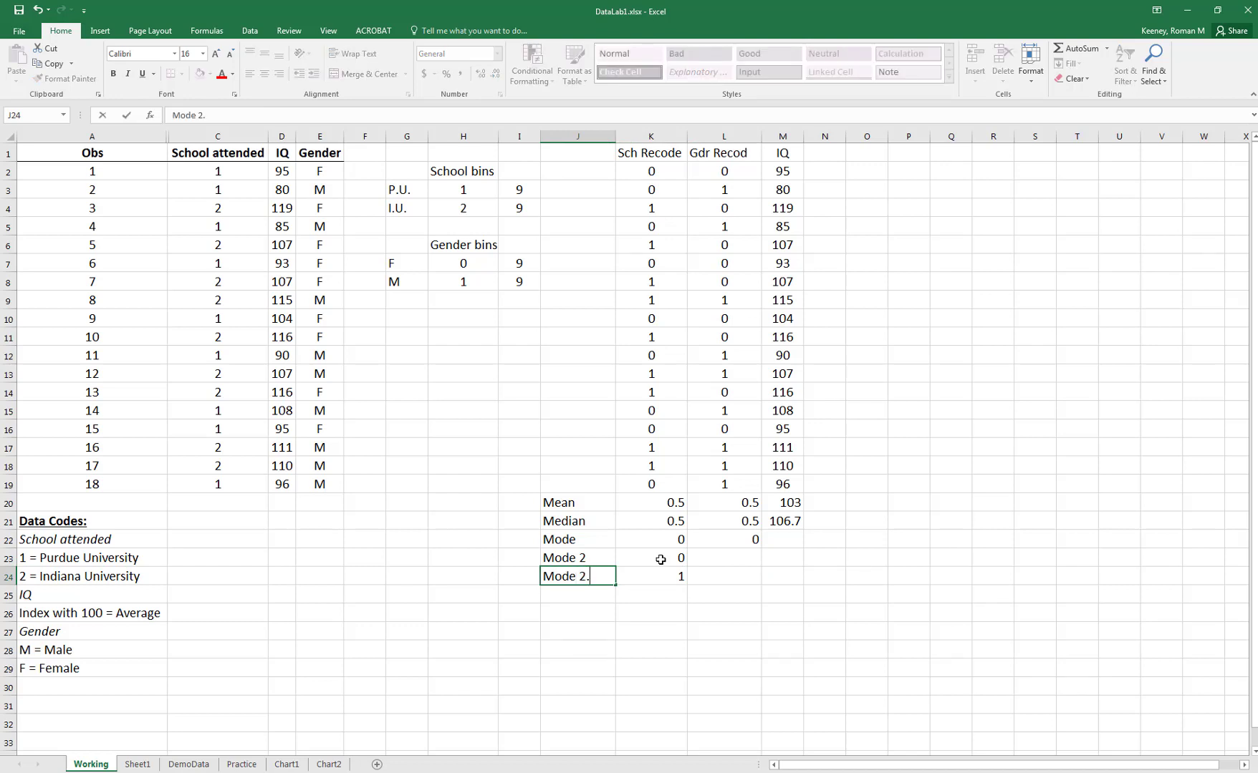
{"action": "type", "text": "1"}
{"action": "key", "text": "Up"}
{"action": "key", "text": "Down"}
{"action": "key", "text": "Down"}
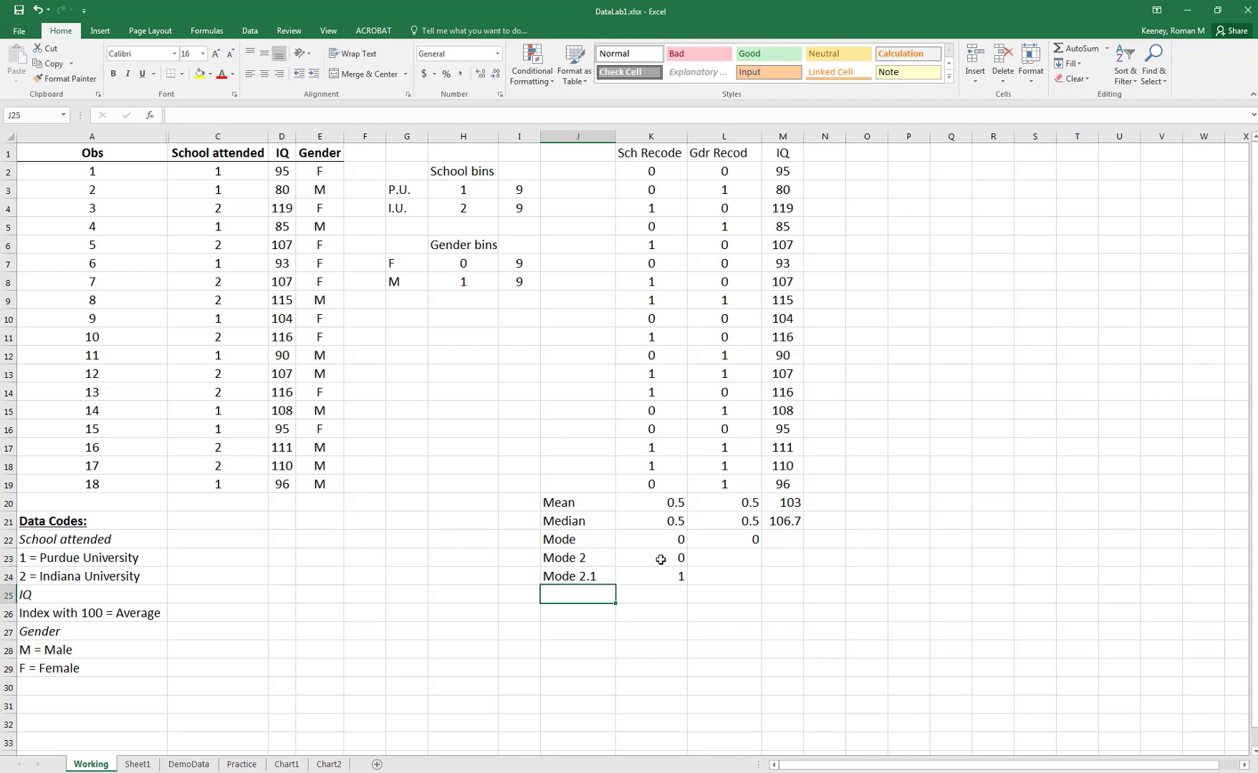
- Enter the label Mode 2.2 in J25, below the Mode 2.1 label
{"action": "type", "text": "Mode2"}
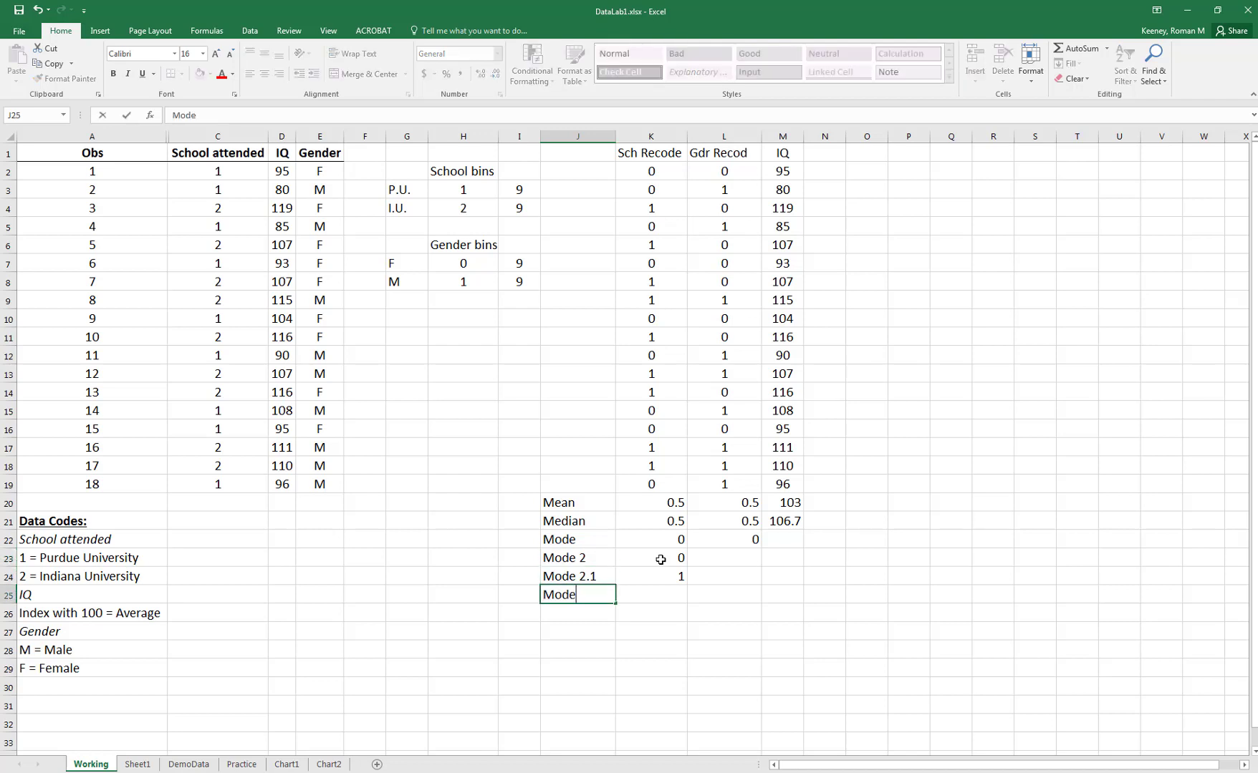
{"action": "key", "text": "BackSpace"}
{"action": "type", "text": "2.2"}
{"action": "key", "text": "Right"}
- Enter =MODE.MULT(L2:L19) in L23 for the gender recode values
{"action": "key", "text": "Right"}
{"action": "key", "text": "Up"}
{"action": "key", "text": "Up"}
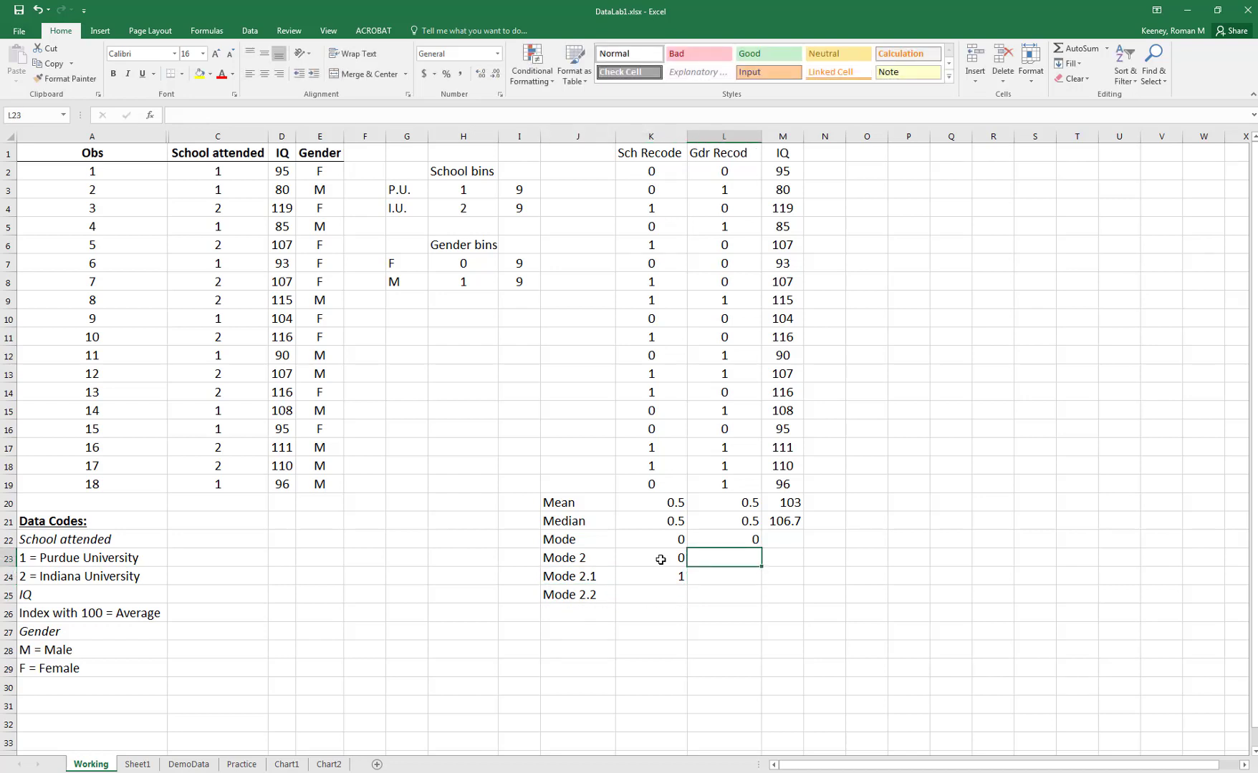
{"action": "type", "text": "="}
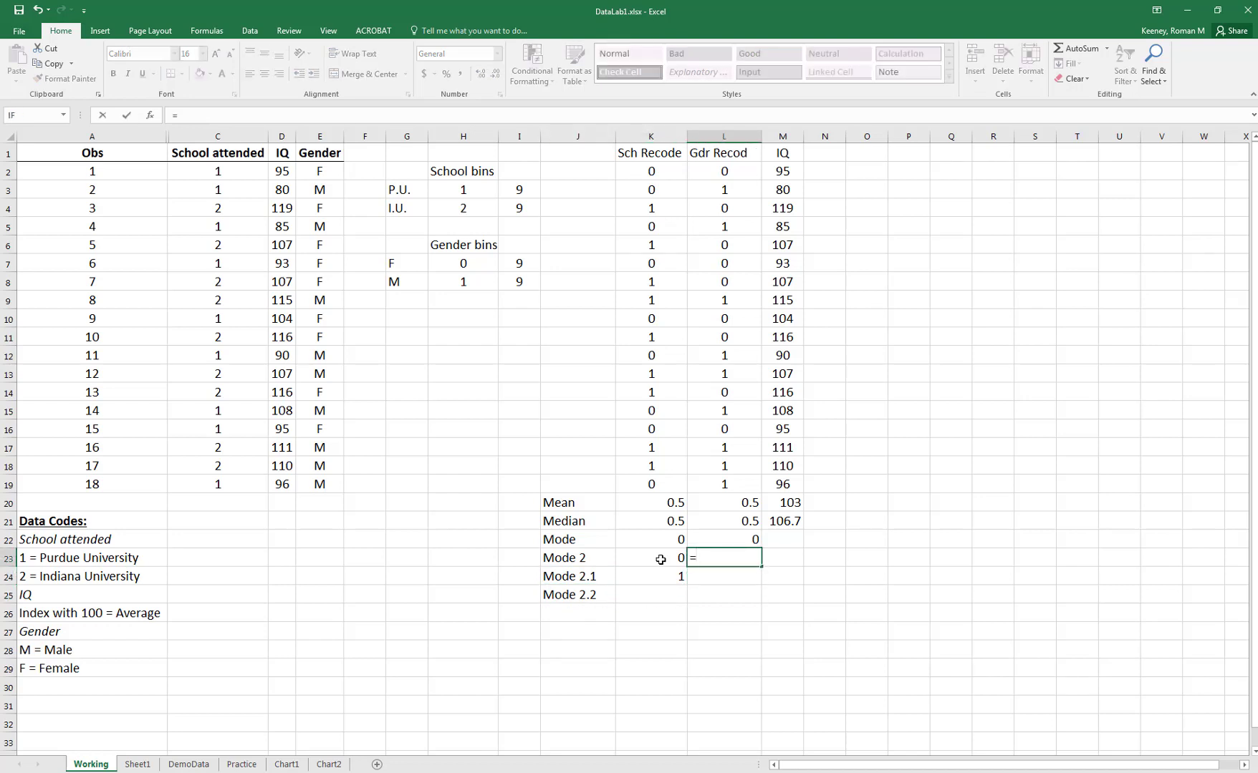
{"action": "type", "text": "mo"}
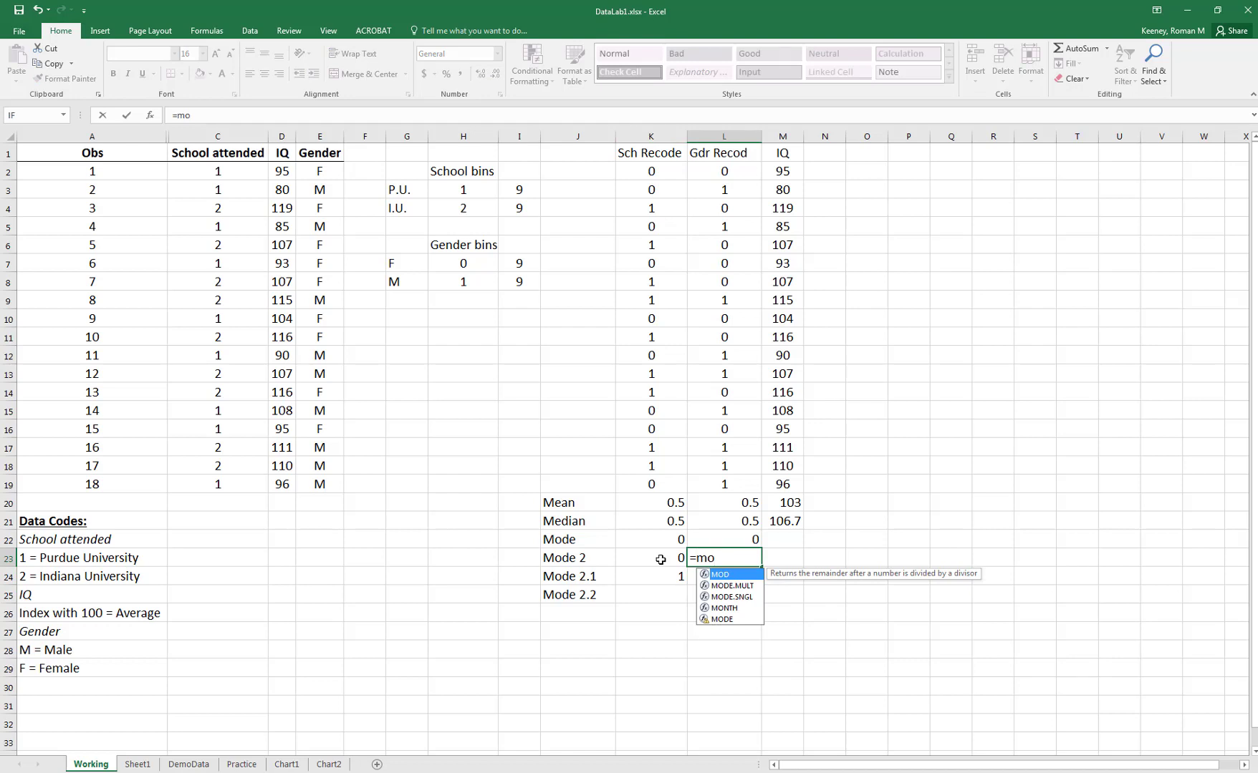
{"action": "key", "text": "Down"}
{"action": "key", "text": "Tab"}
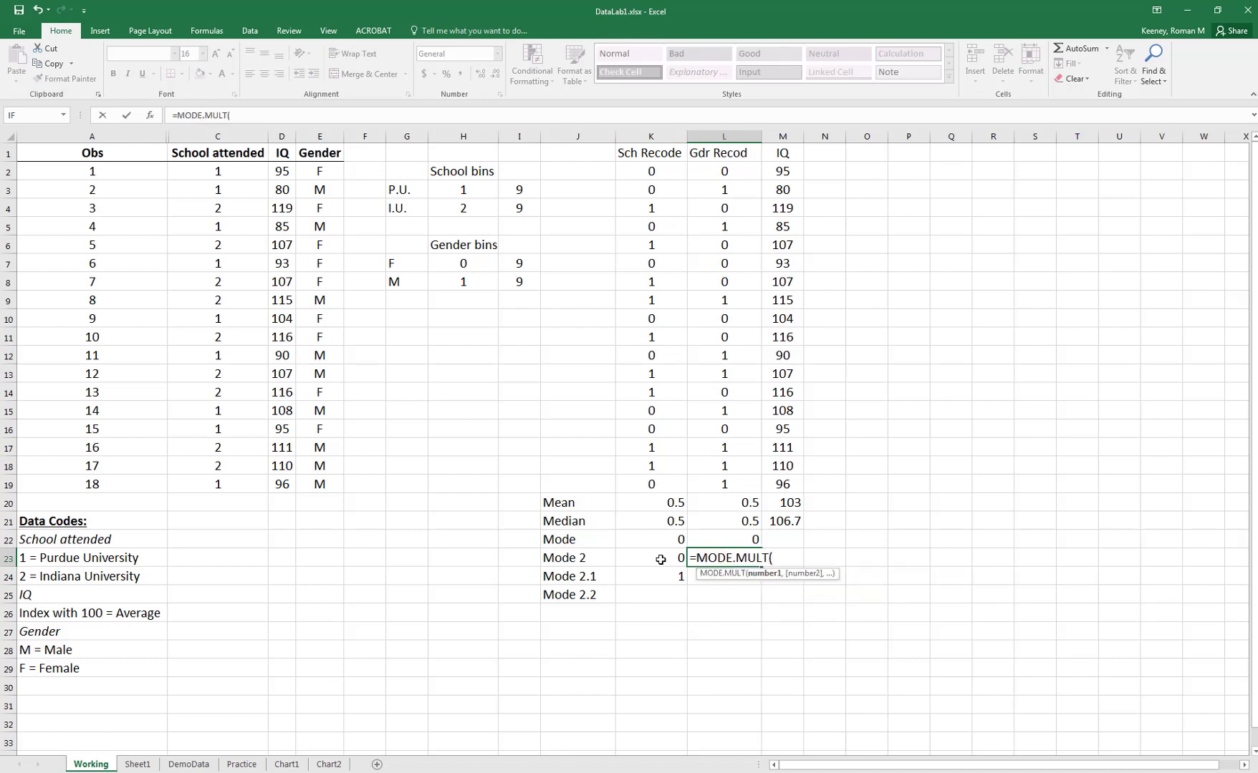
{"action": "left_click_drag", "start_coordinate": [729, 485], "coordinate": [718, 171]}
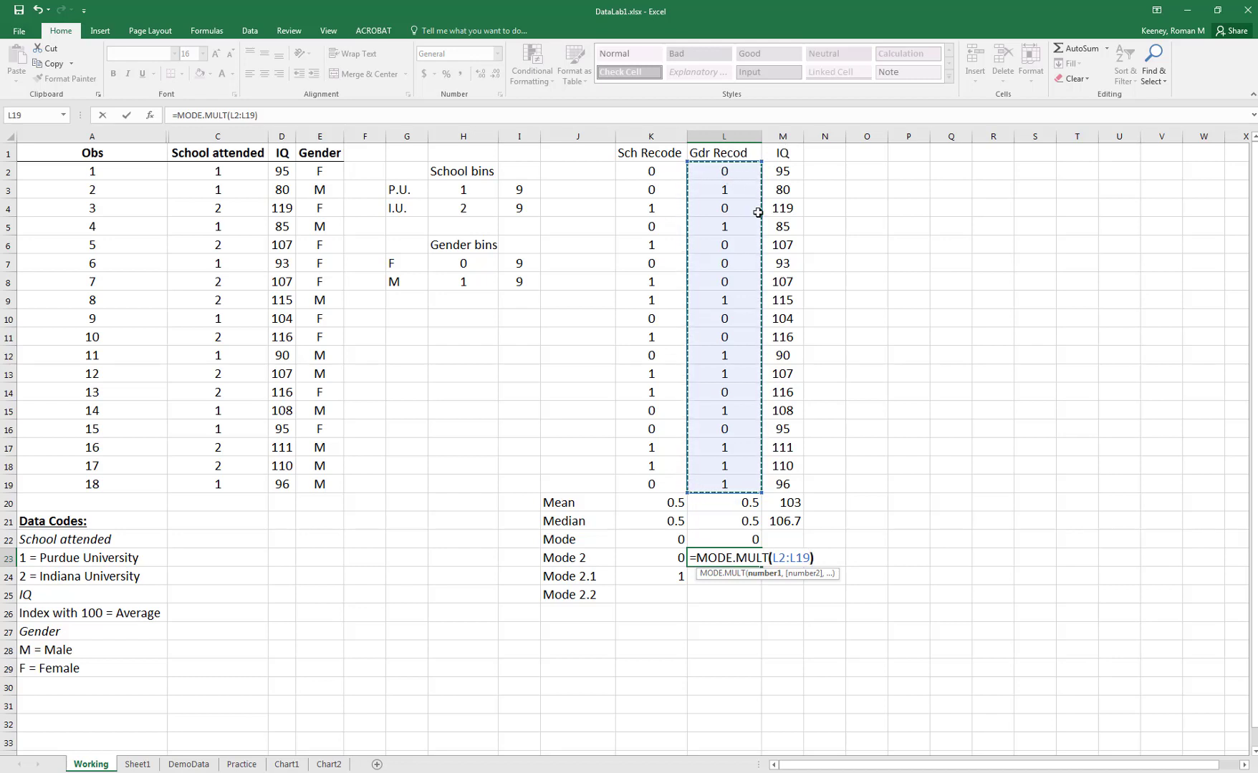
{"action": "key", "text": "Return"}
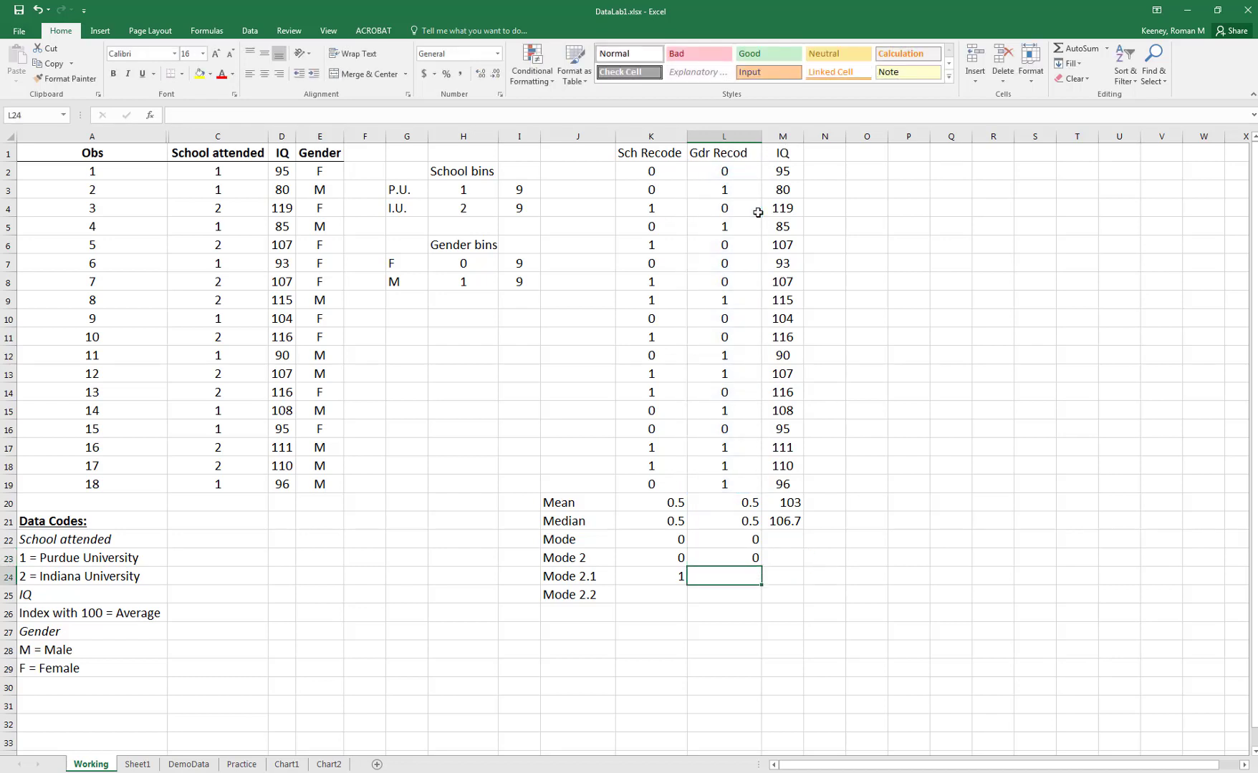
- Convert the MODE.MULT formula in L23 into an array formula spanning L23:L25
{"action": "key", "text": "Up"}
{"action": "key", "text": "shift+Down"}
{"action": "key", "text": "shift+Down"}
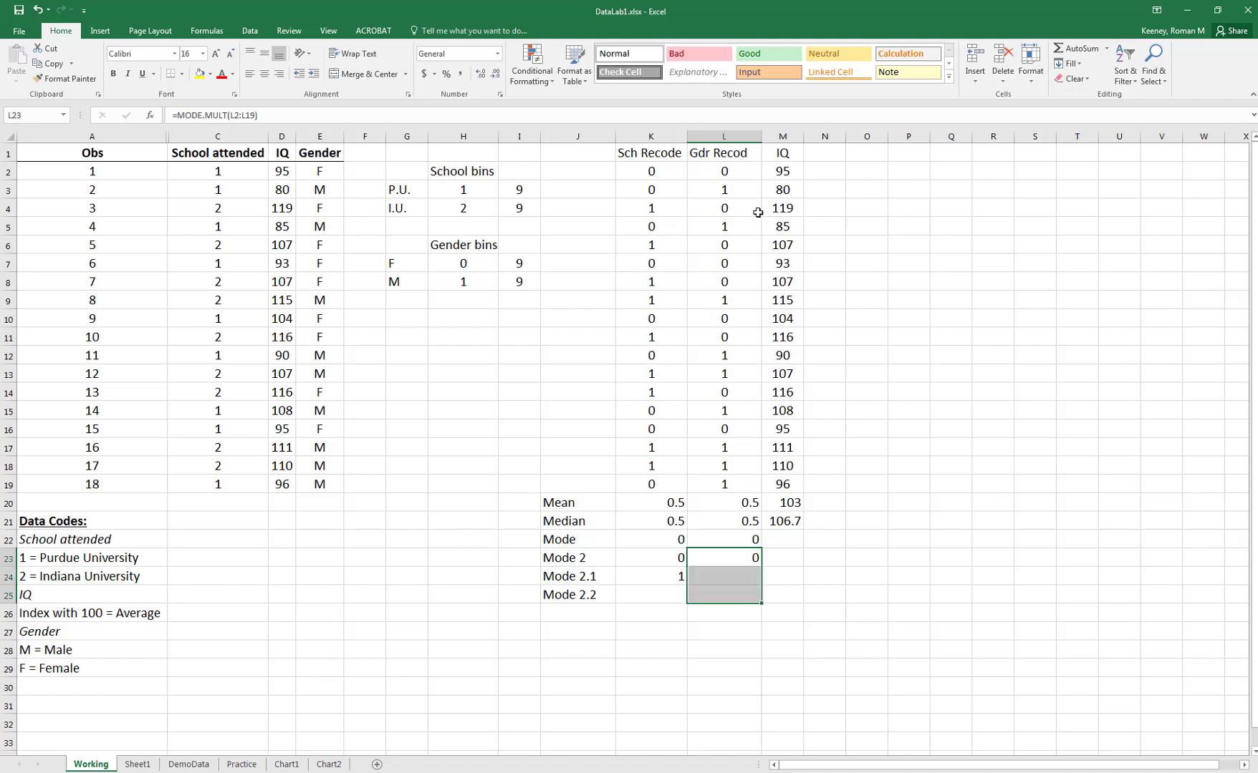
{"action": "key", "text": "F2"}
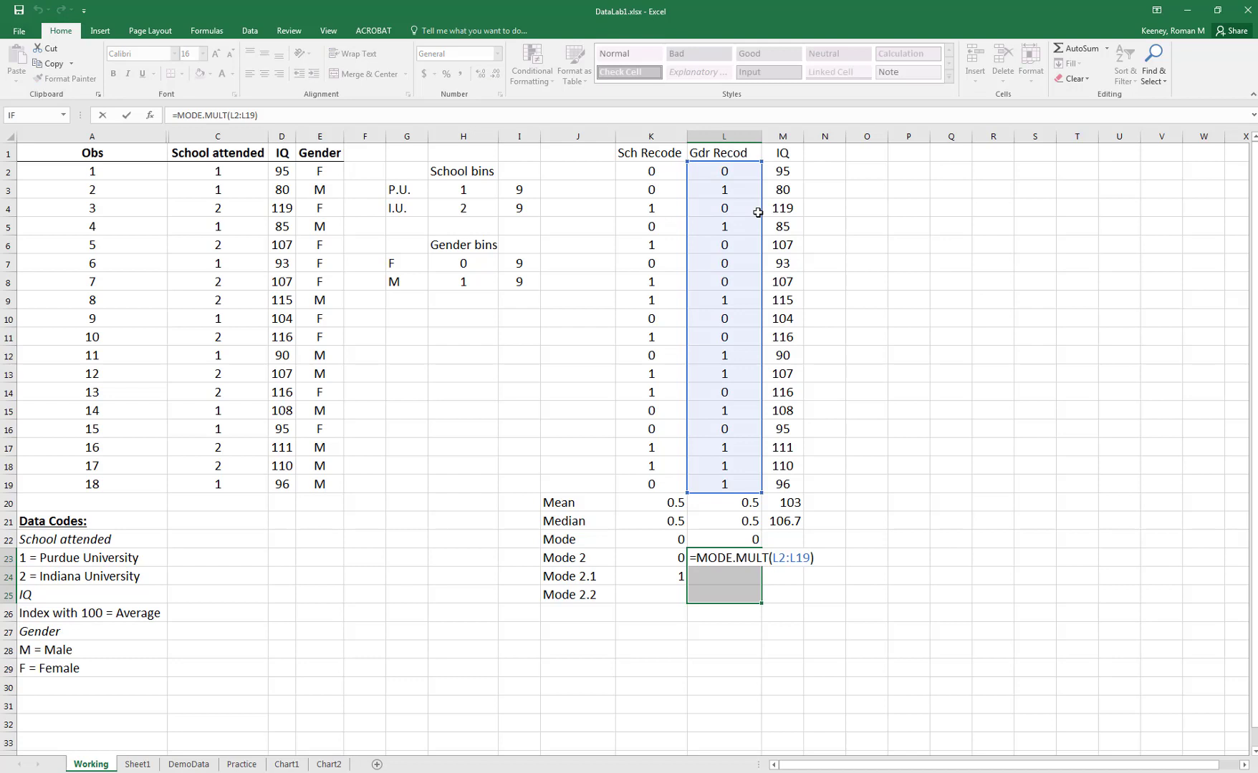
{"action": "key", "text": "ctrl+shift+Return"}
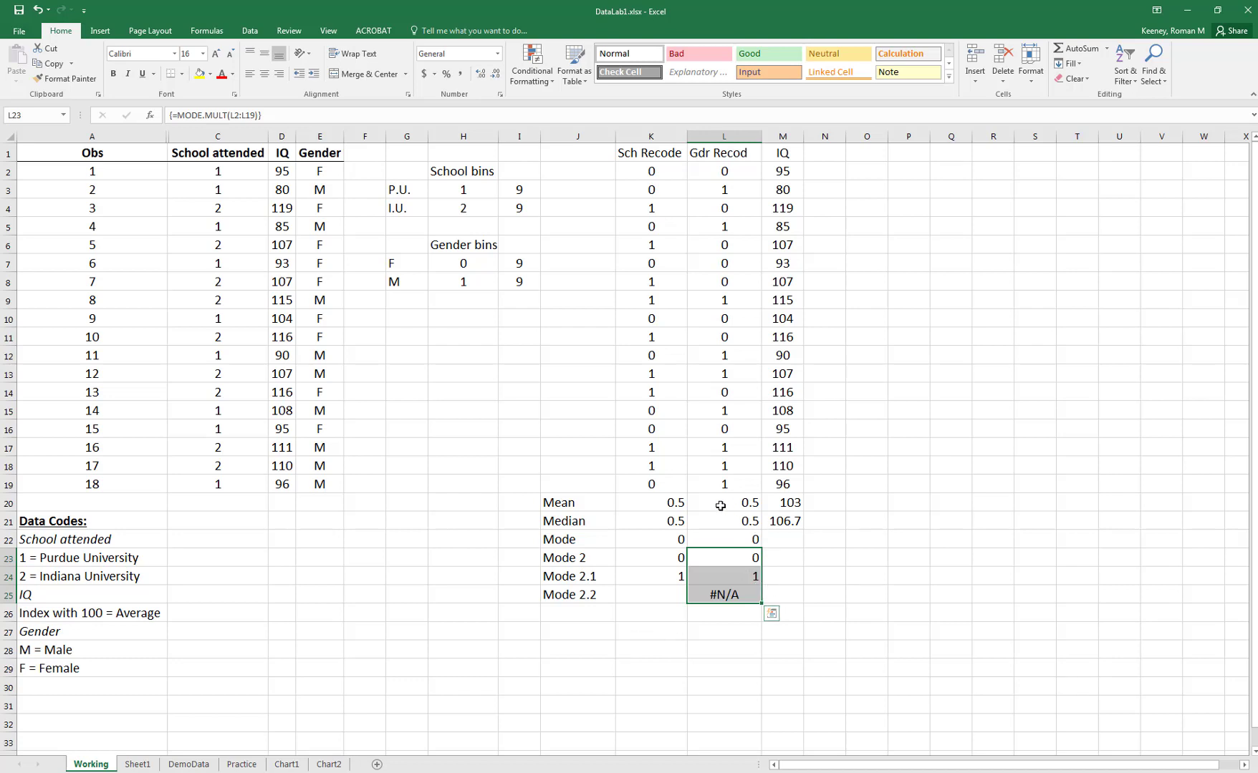
- Center the mean and median values in K20:M21 horizontally
{"action": "left_click", "coordinate": [665, 504]}
{"action": "left_click_drag", "start_coordinate": [665, 503], "coordinate": [788, 522]}
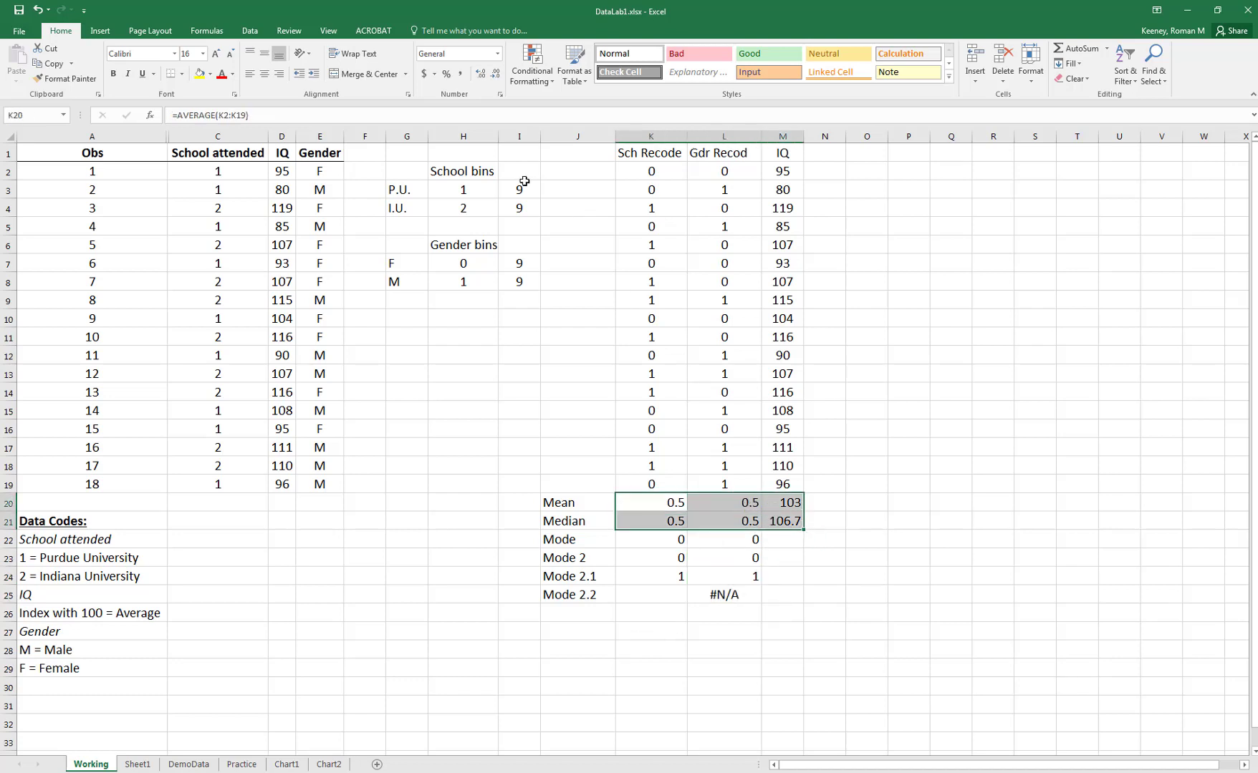
{"action": "left_click", "coordinate": [264, 74]}
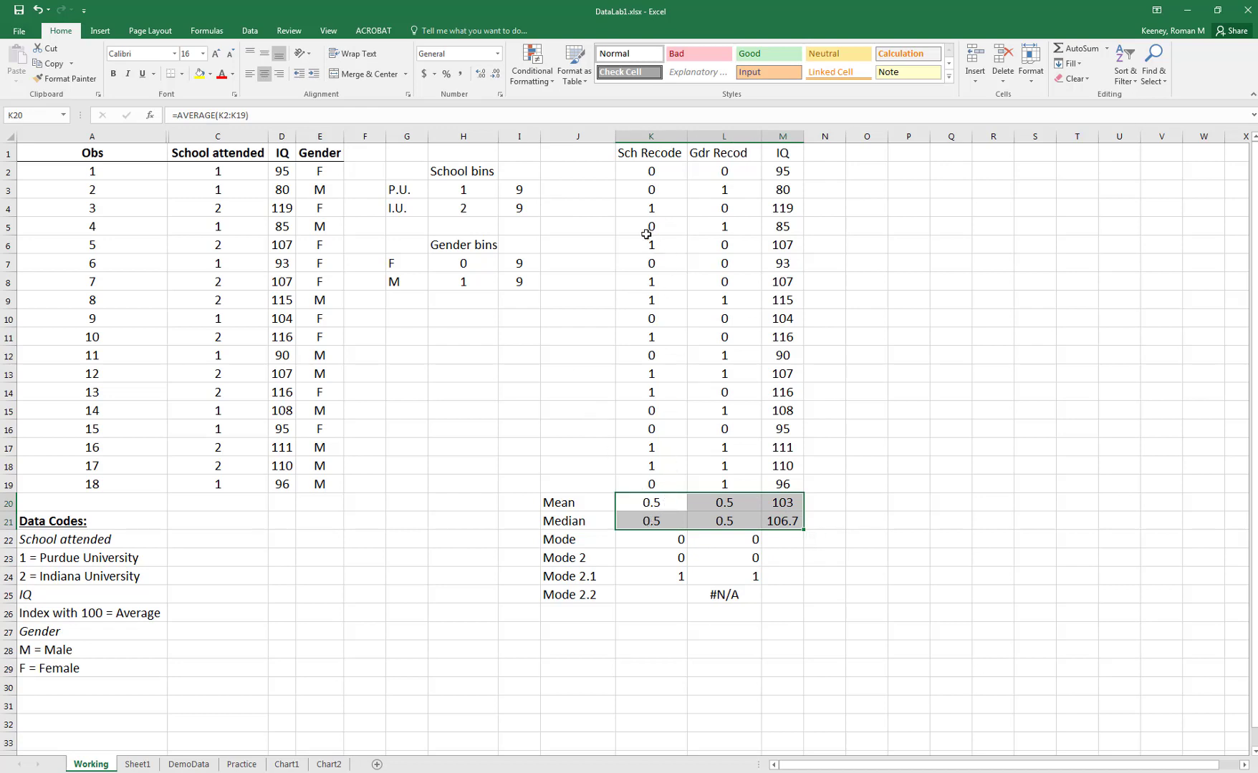
- Clear the Median label and the school and gender medians from J21:L21
{"action": "left_click", "coordinate": [654, 524]}
{"action": "left_click", "coordinate": [714, 523]}
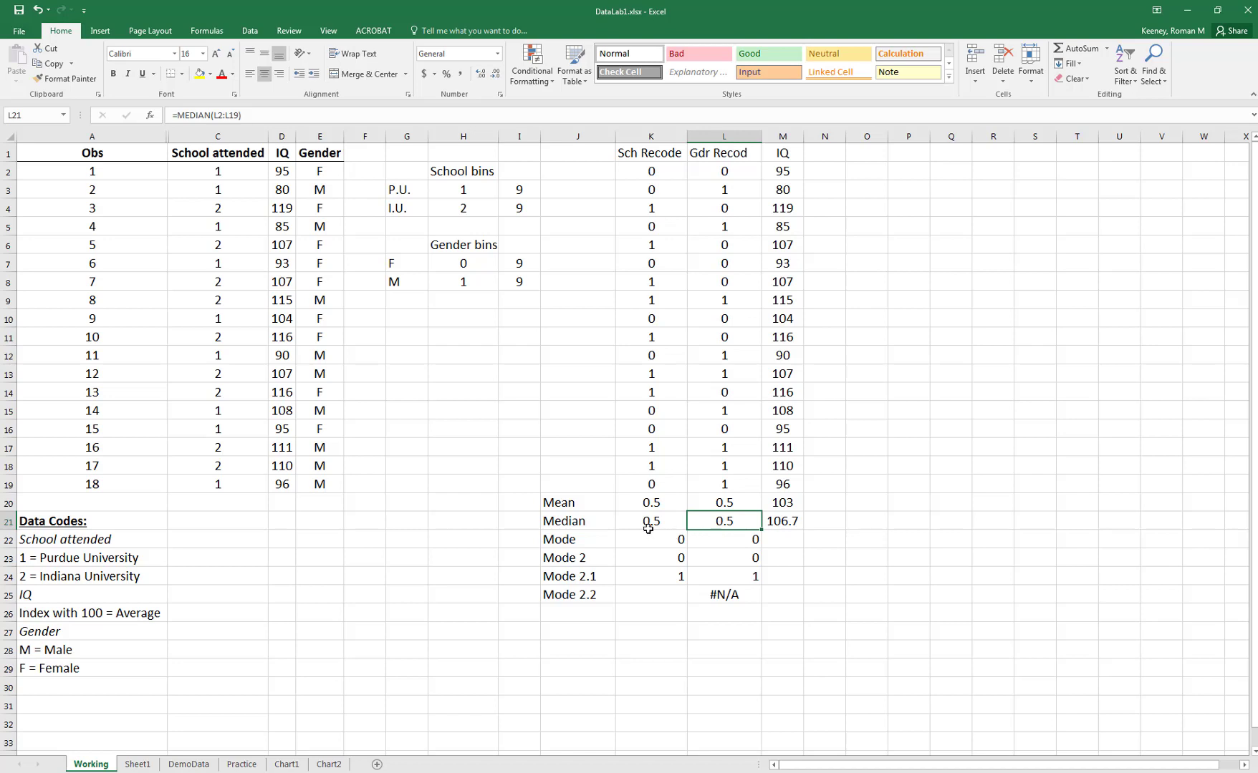
{"action": "left_click", "coordinate": [580, 527]}
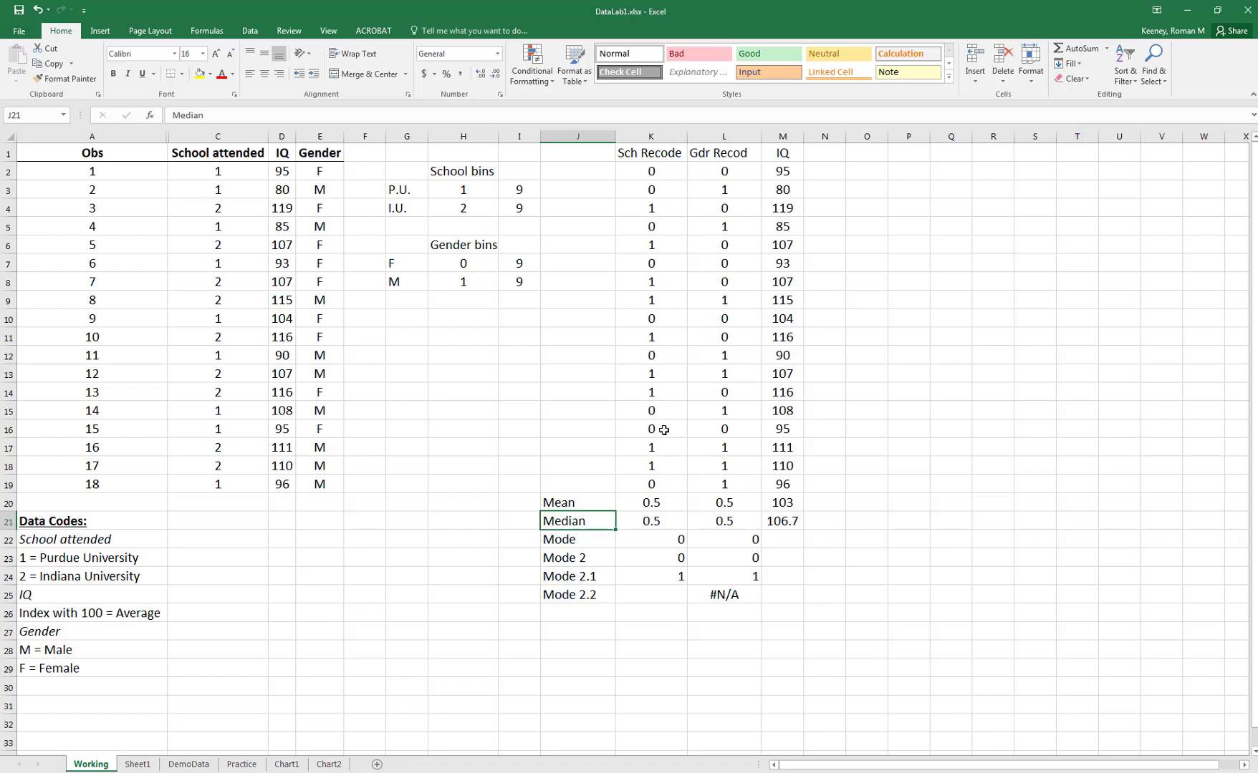
{"action": "left_click", "coordinate": [648, 522]}
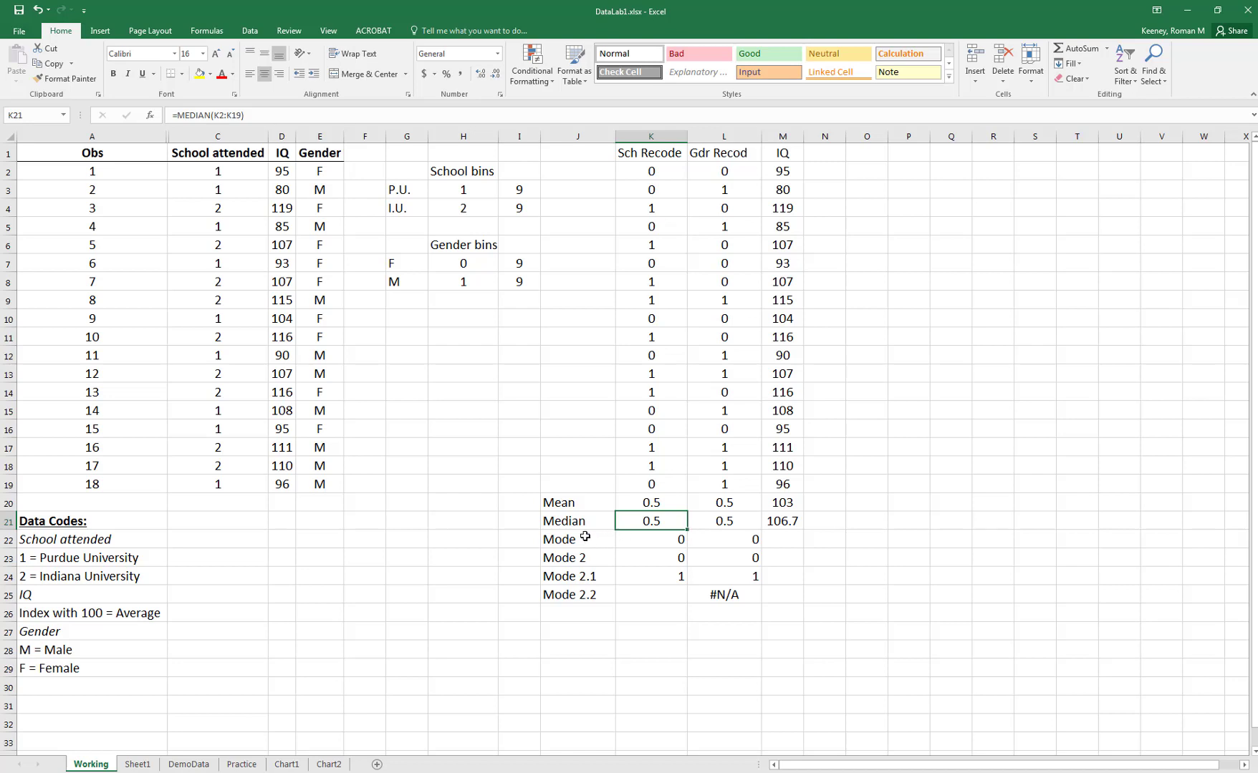
{"action": "left_click_drag", "start_coordinate": [571, 522], "coordinate": [709, 515]}
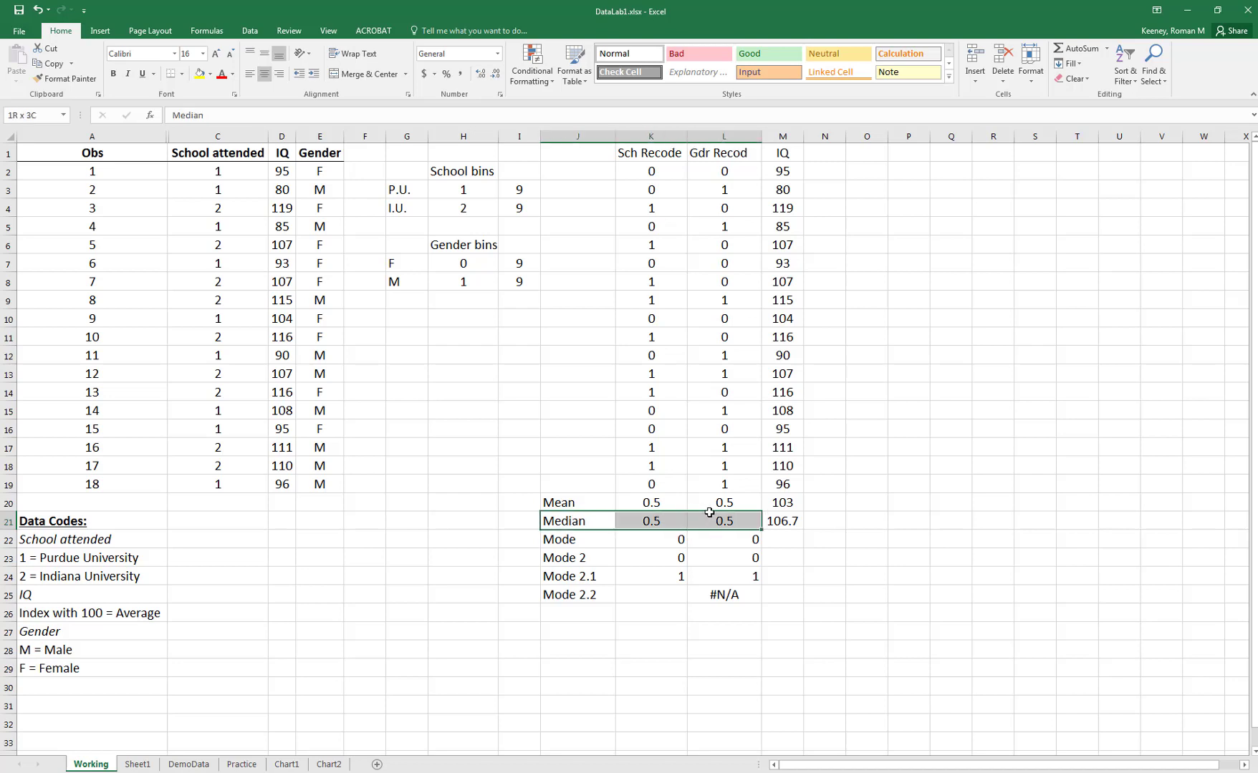
{"action": "key", "text": "Delete"}
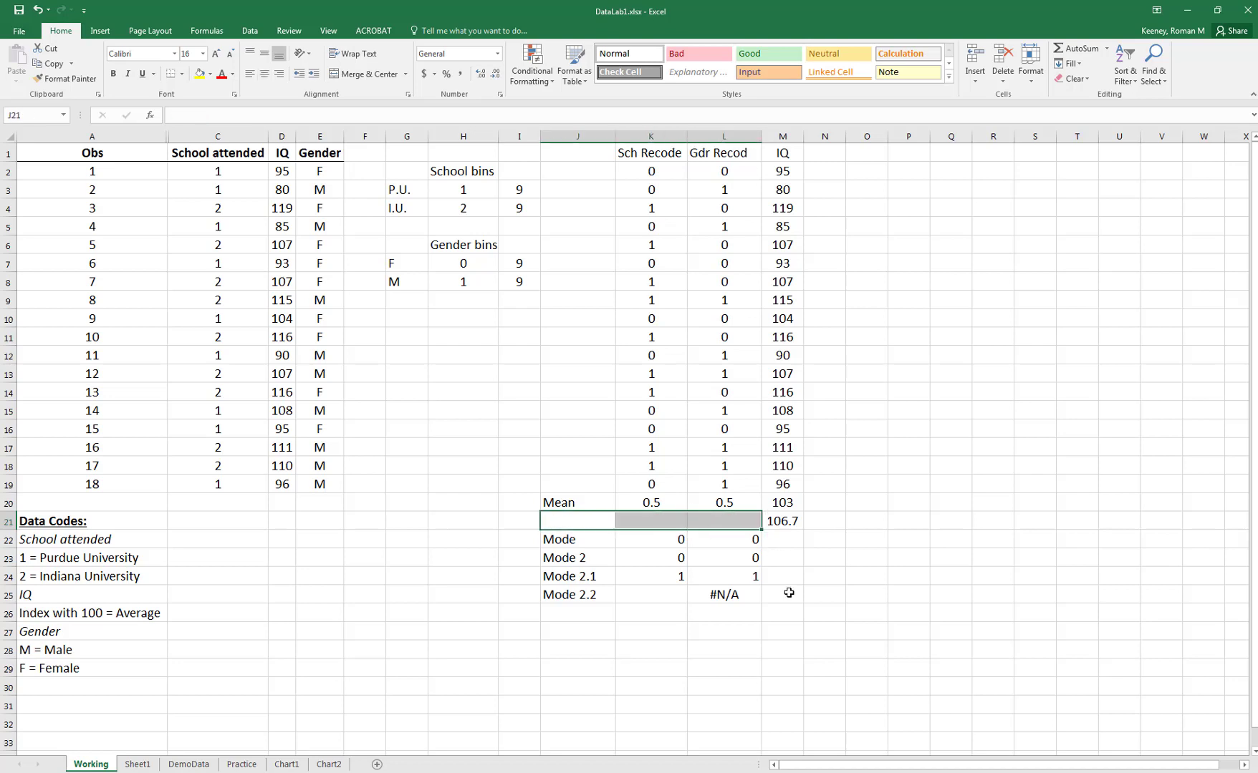
- Re-enter the label Median in J21, below the Mean label
{"action": "left_click", "coordinate": [575, 525]}
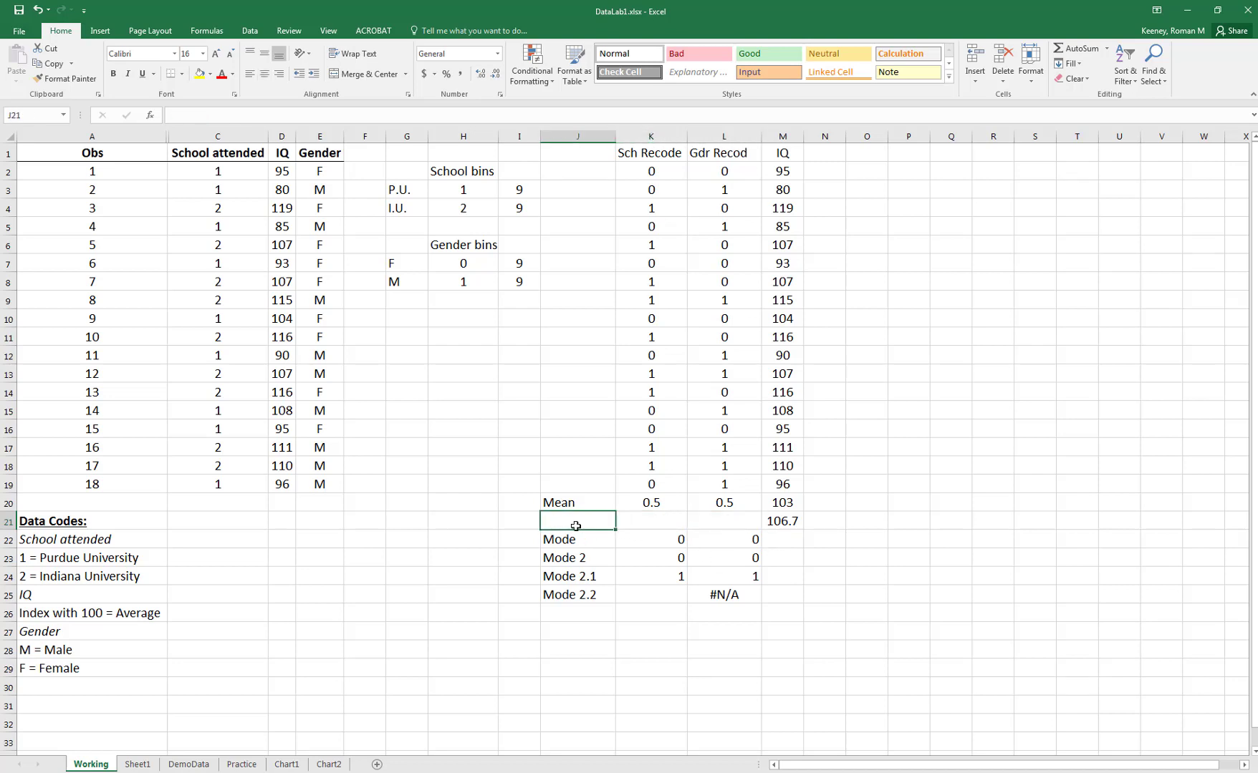
{"action": "type", "text": "Median"}
{"action": "key", "text": "Tab"}
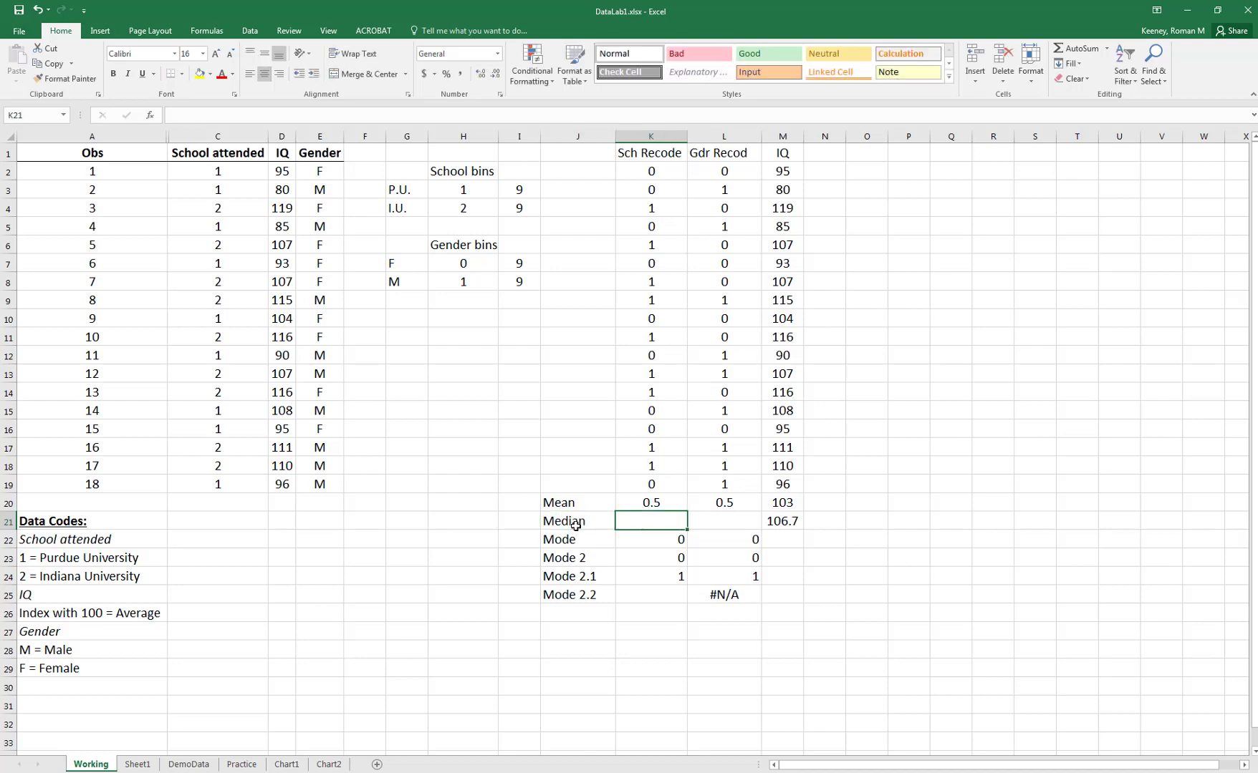
- Try to enter -- in K21 as a placeholder for the school median
{"action": "type", "text": "--"}
{"action": "key", "text": "Return"}
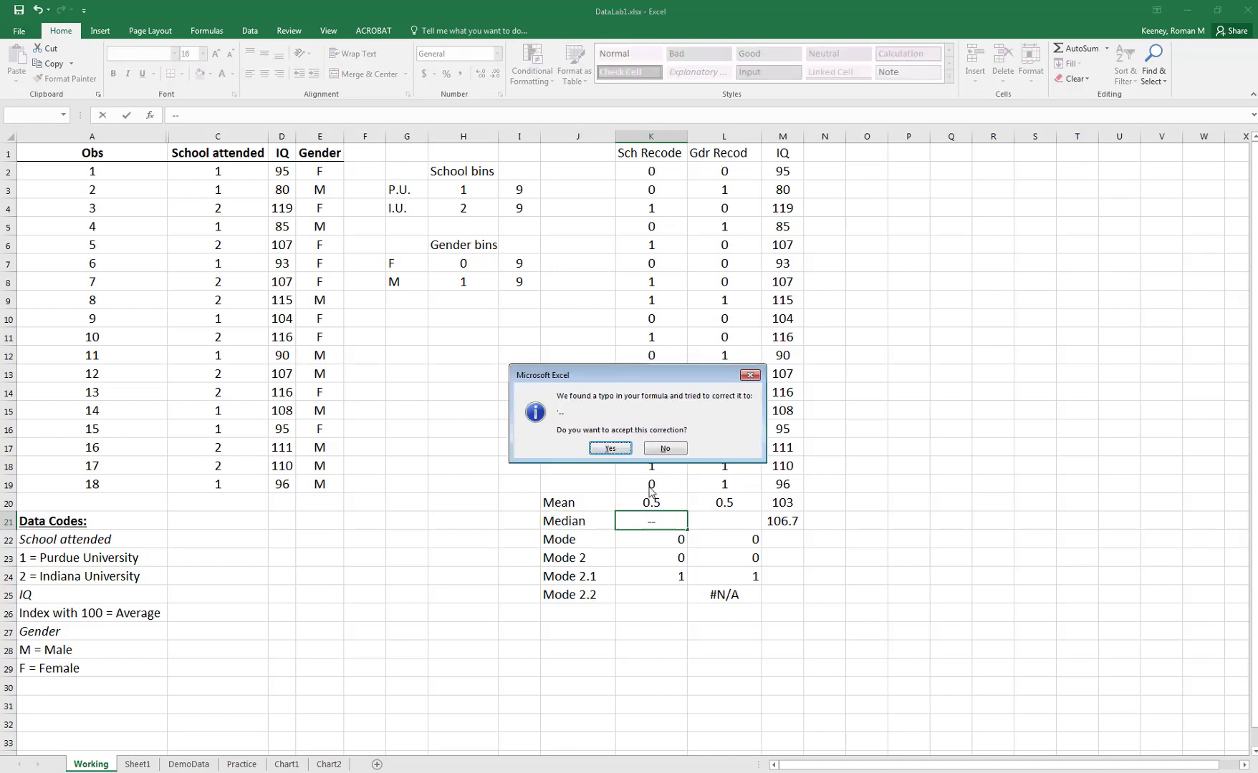
{"action": "left_click", "coordinate": [659, 449]}
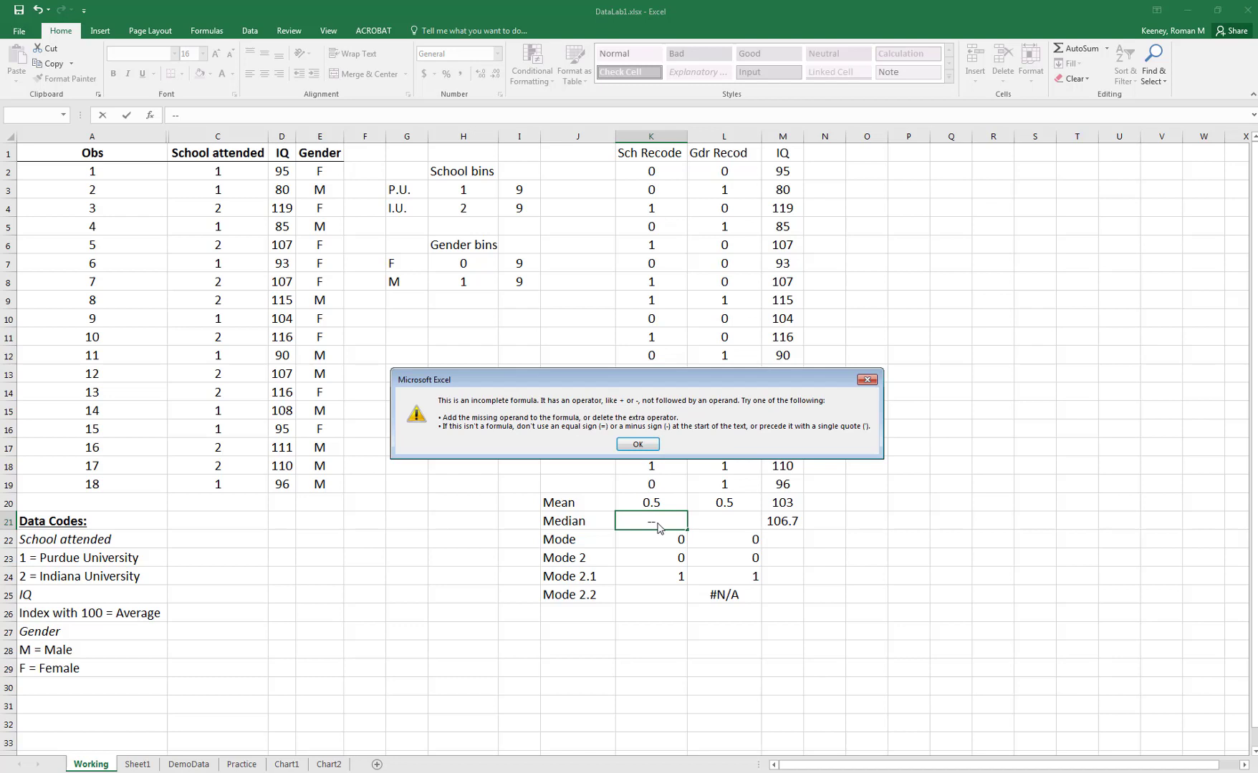
{"action": "left_click", "coordinate": [648, 444]}
- Enter the placeholder text "- in K21 and L21 in place of the school and gender medians
{"action": "left_click_drag", "start_coordinate": [678, 525], "coordinate": [607, 526]}
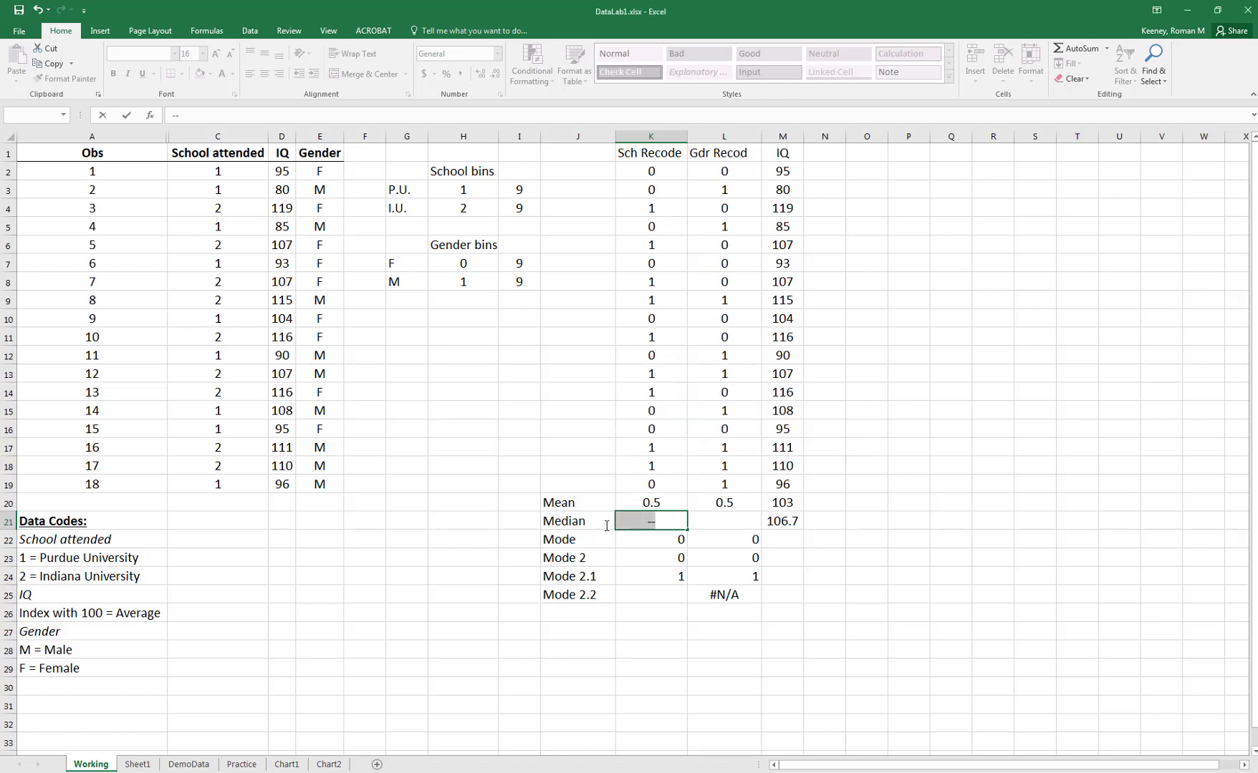
{"action": "type", "text": "\"-"}
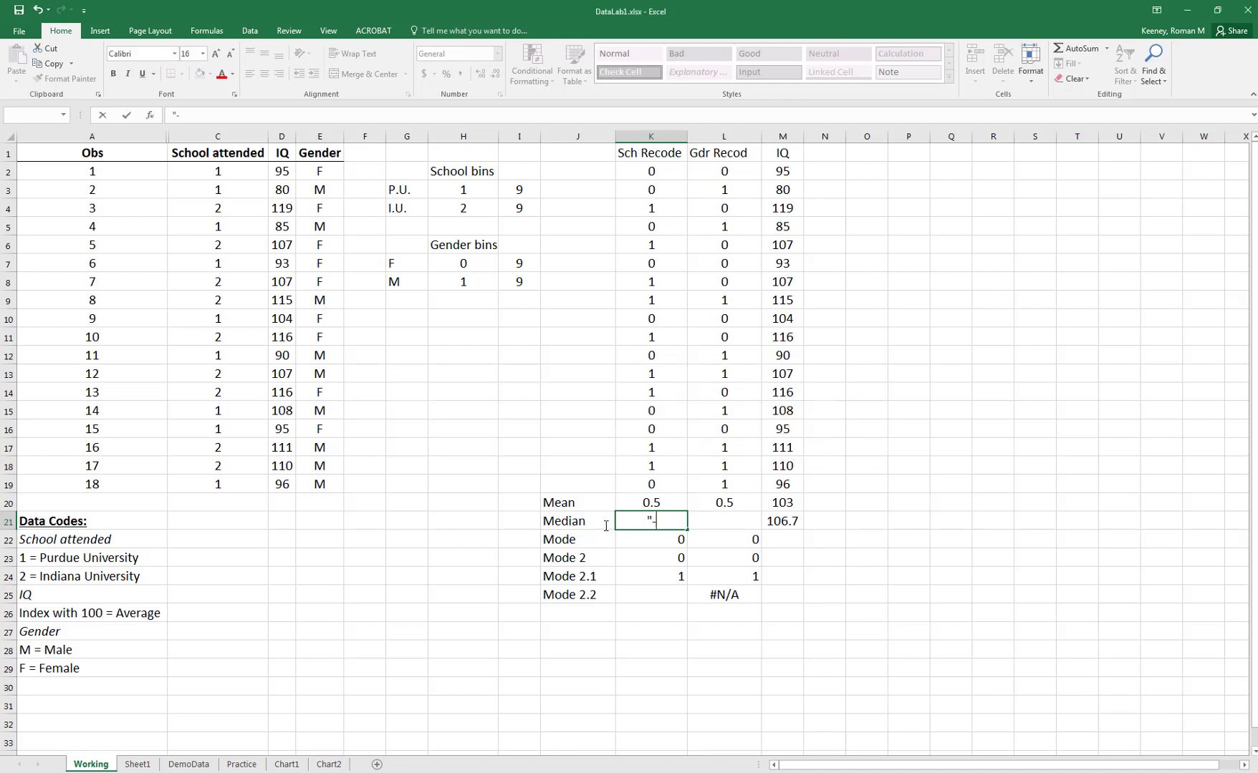
{"action": "key", "text": "Tab"}
{"action": "type", "text": "\"-"}
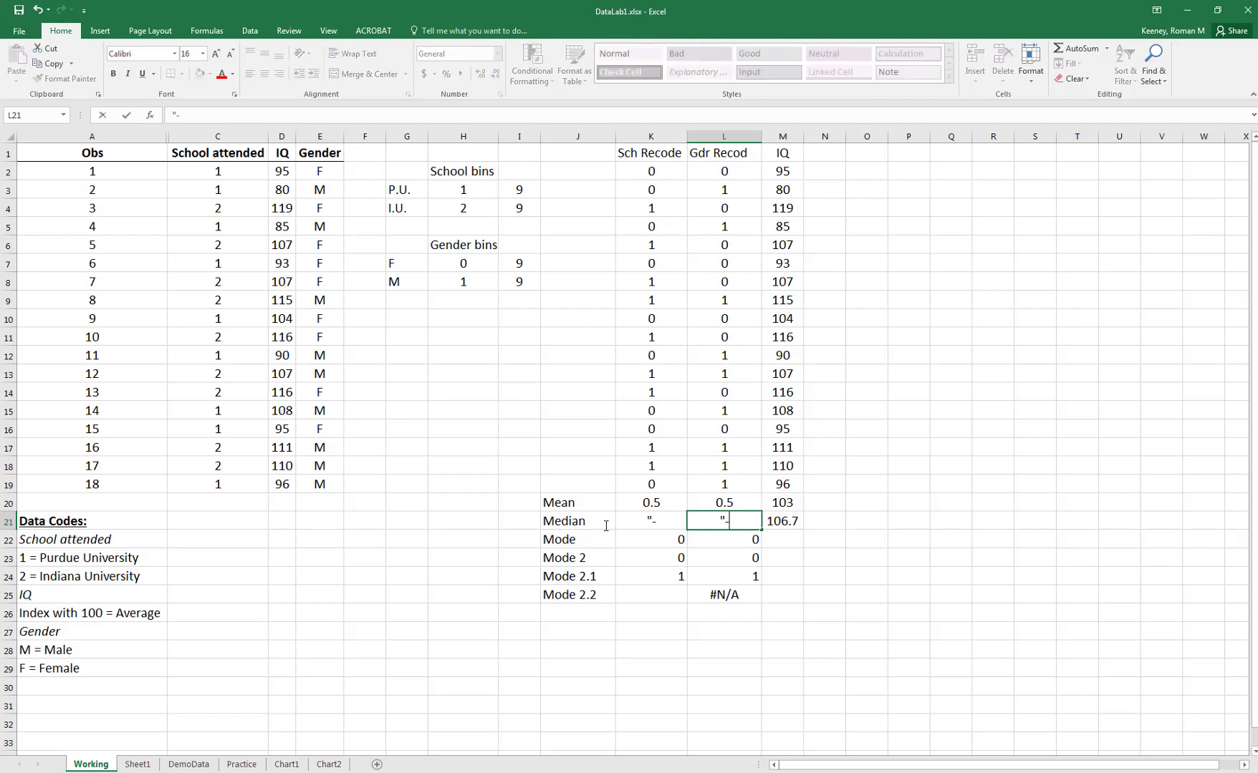
{"action": "key", "text": "Tab"}
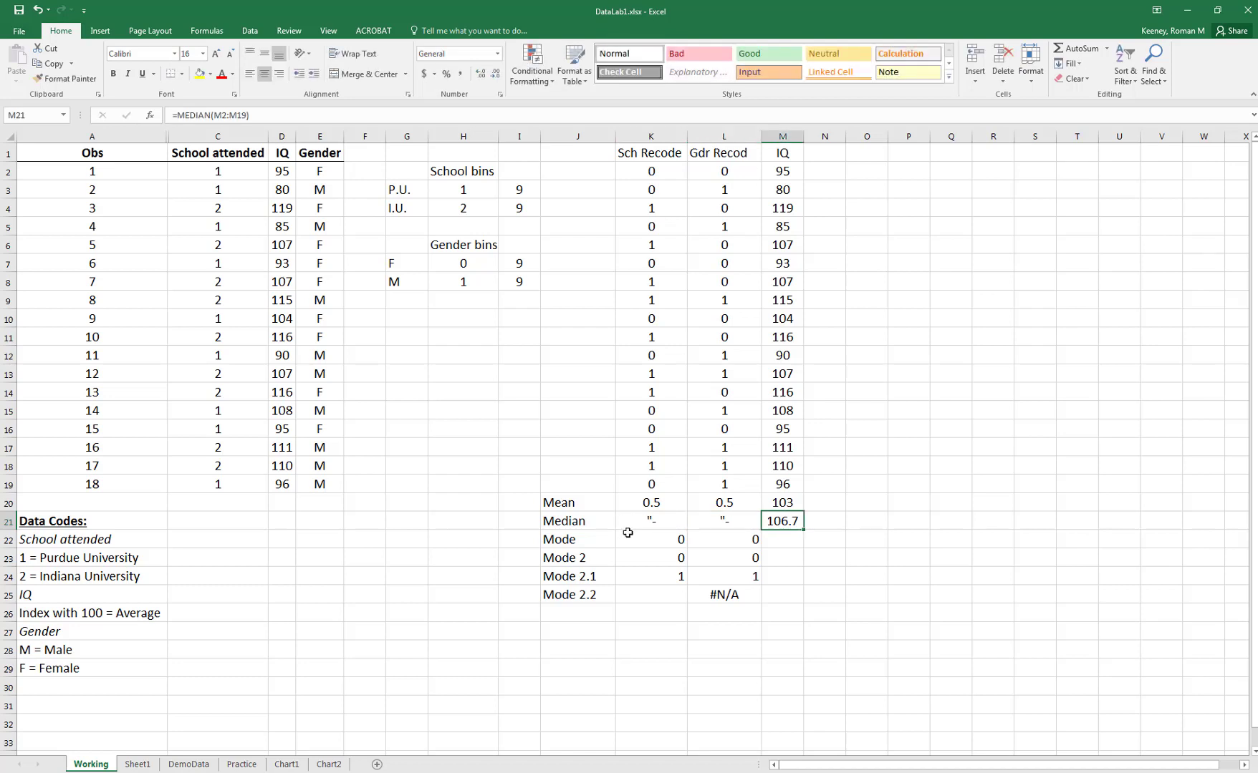
- Examine the mean, median and mode results for the school, gender and IQ columns
{"action": "left_click", "coordinate": [683, 536]}
{"action": "left_click_drag", "start_coordinate": [685, 536], "coordinate": [698, 539]}
{"action": "left_click", "coordinate": [778, 542]}
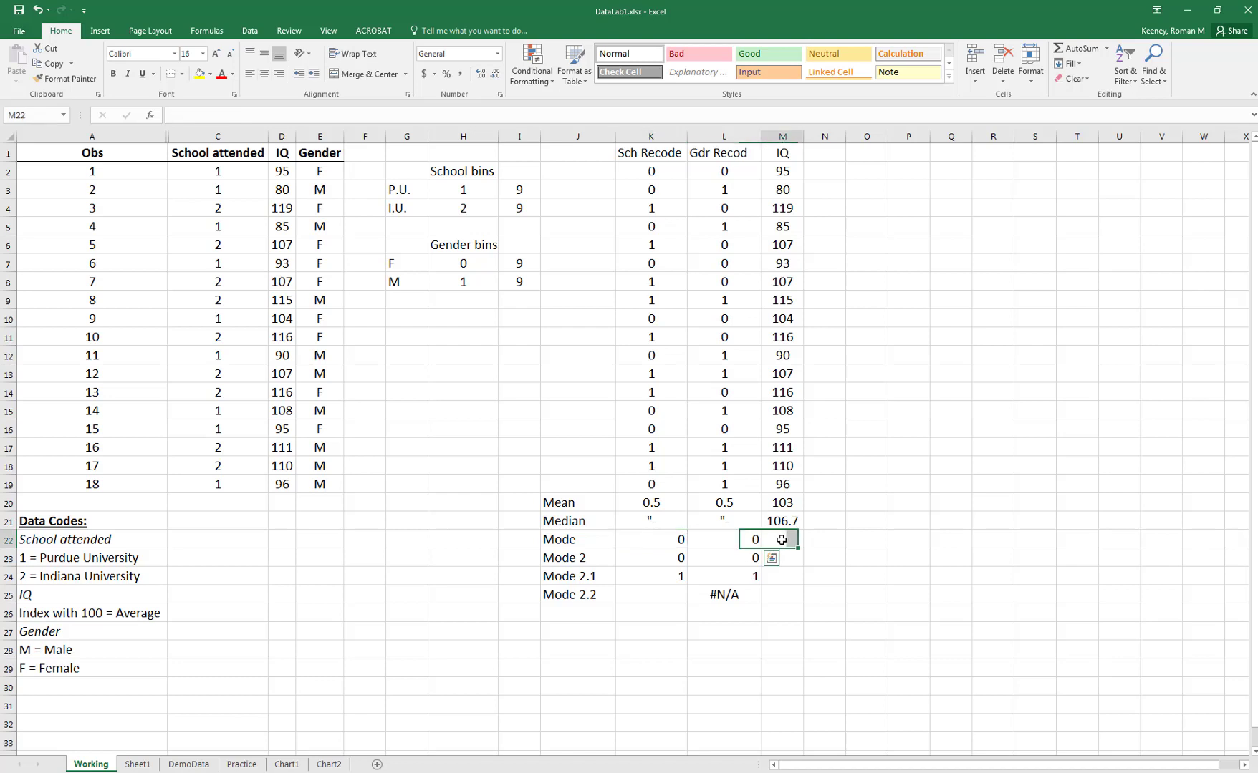
{"action": "left_click_drag", "start_coordinate": [788, 521], "coordinate": [797, 150]}
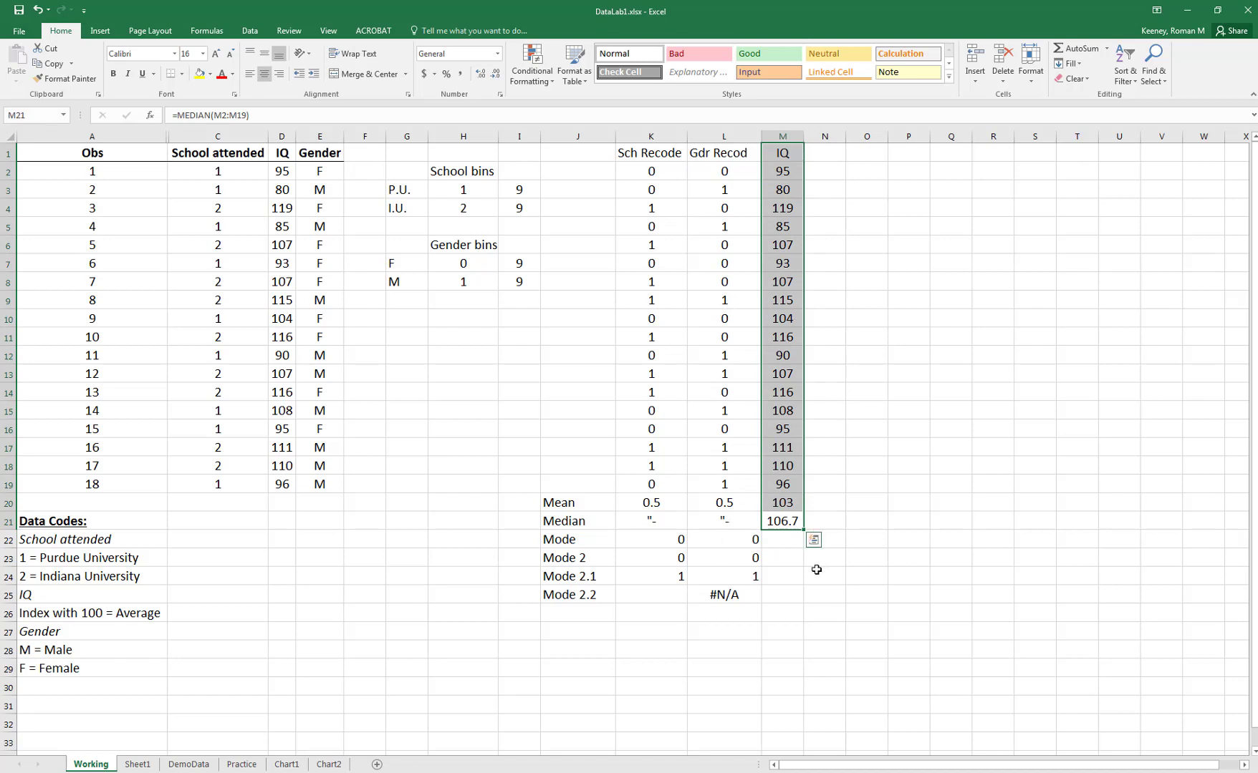
{"action": "left_click_drag", "start_coordinate": [681, 577], "coordinate": [744, 564]}
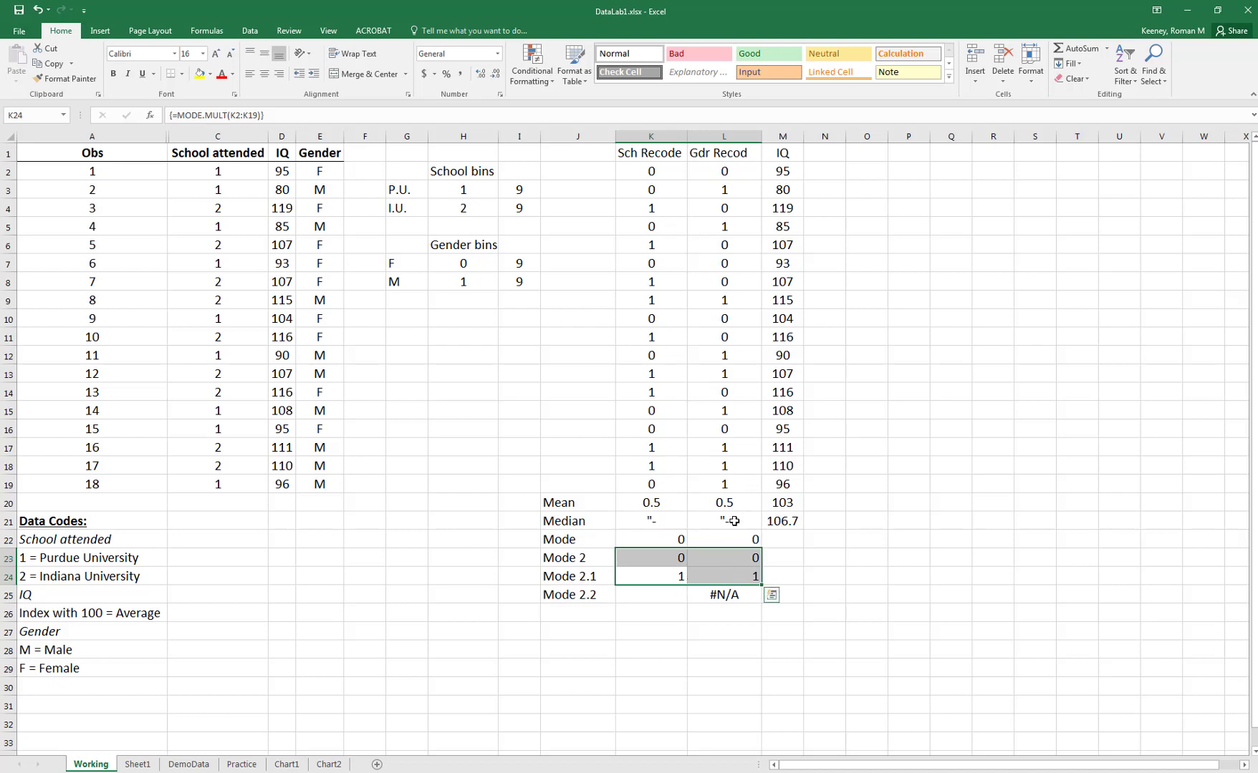
{"action": "left_click", "coordinate": [659, 502]}
{"action": "left_click_drag", "start_coordinate": [659, 501], "coordinate": [706, 506]}
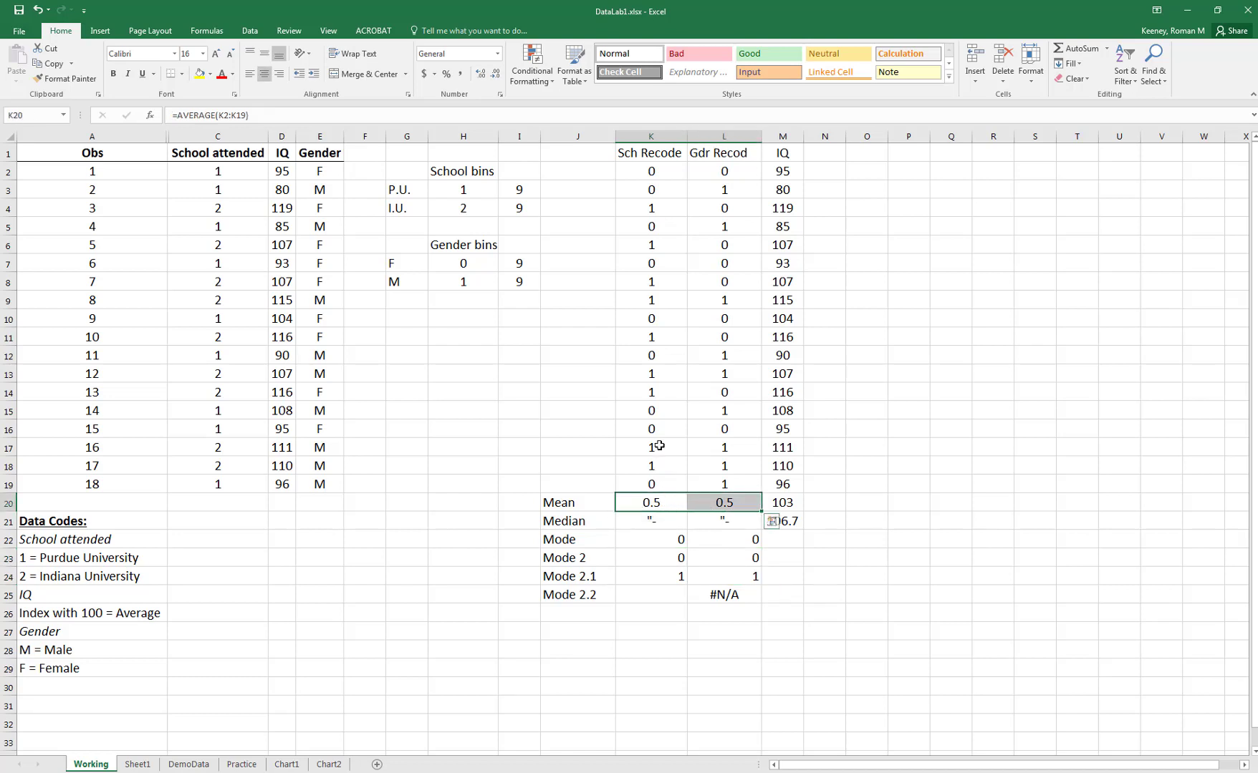
{"action": "left_click", "coordinate": [648, 502]}
{"action": "left_click", "coordinate": [713, 501]}
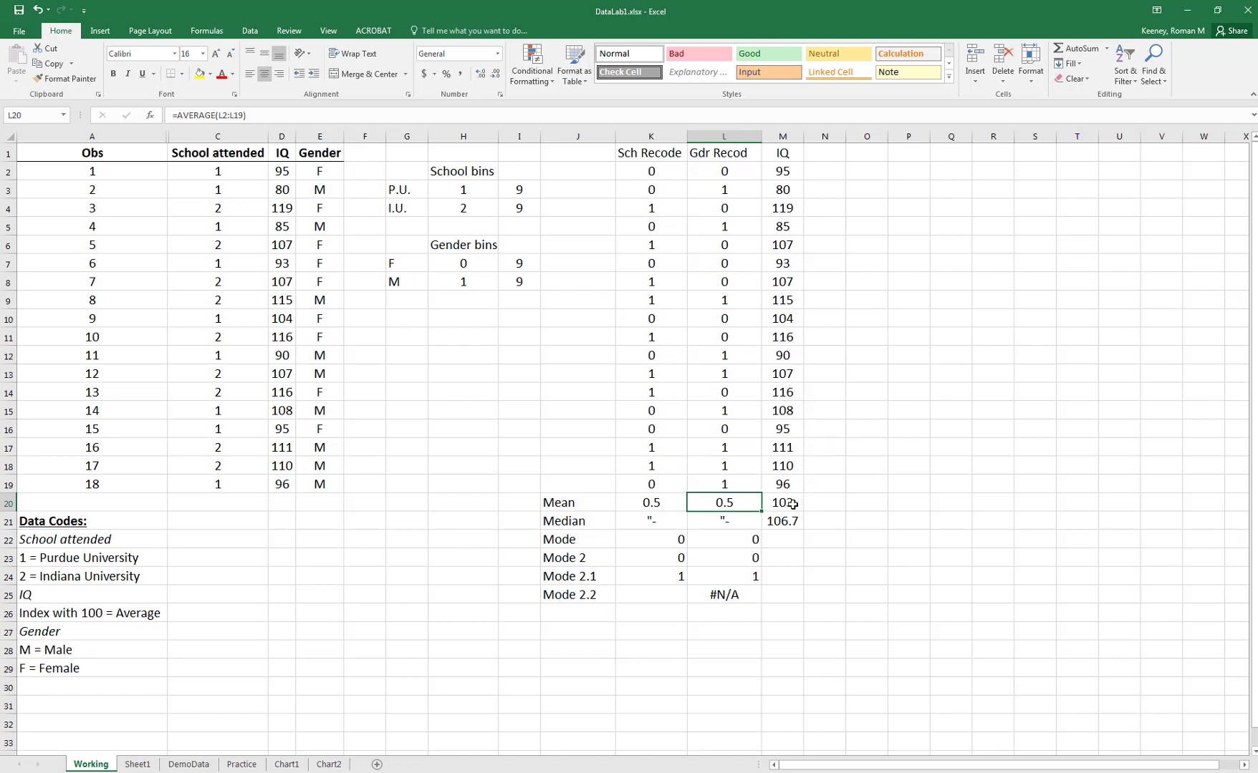
{"action": "left_click_drag", "start_coordinate": [793, 504], "coordinate": [791, 526]}
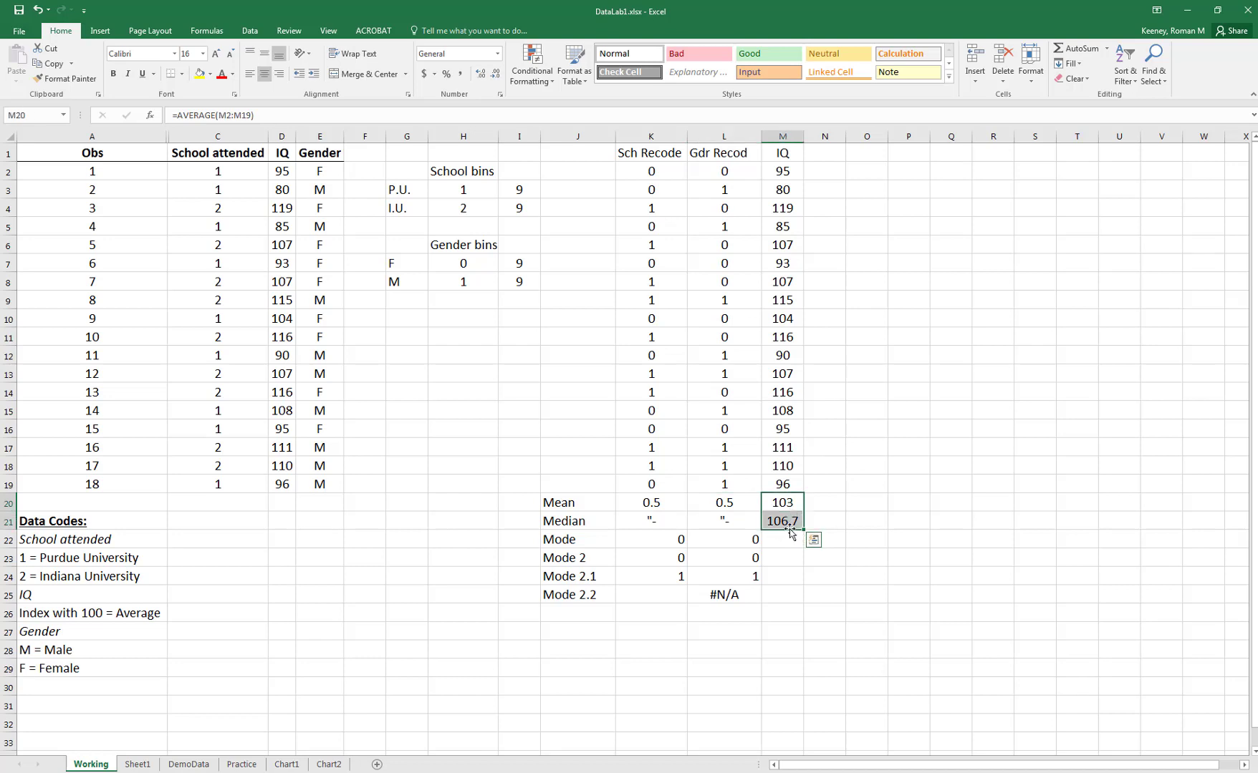
{"action": "left_click", "coordinate": [840, 476]}
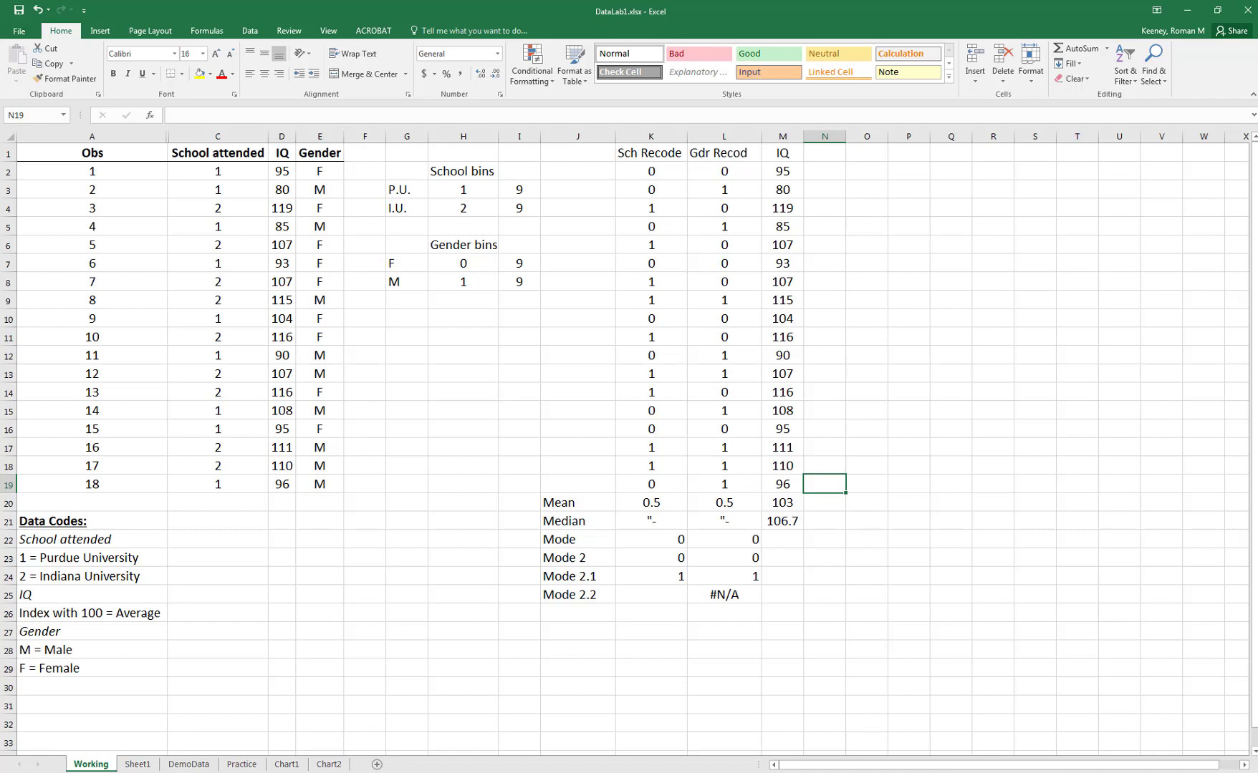
- Switch to the PowerPoint lab slides and view the slide on the AVERAGEIF and AVERAGEIFS functions
{"action": "key", "text": "alt+Tab"}
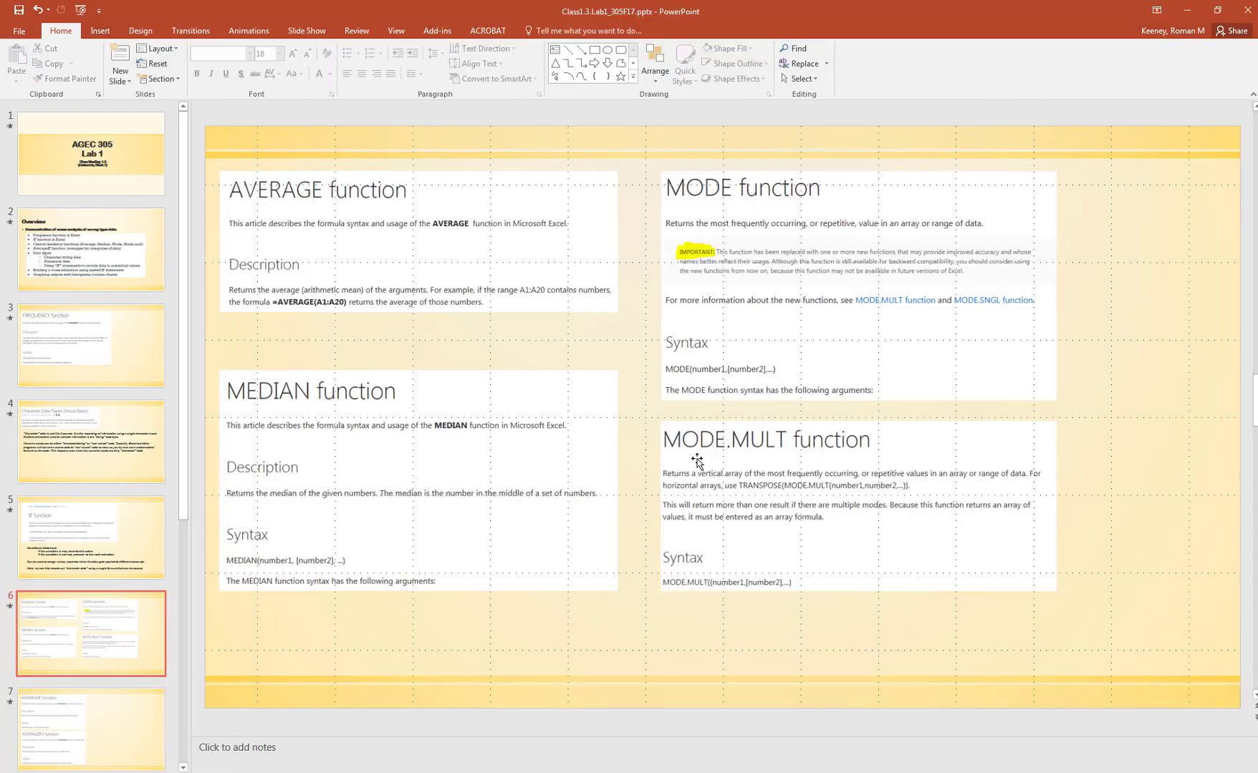
{"action": "scroll", "coordinate": [696, 461], "scroll_direction": "down", "scroll_amount": 1}
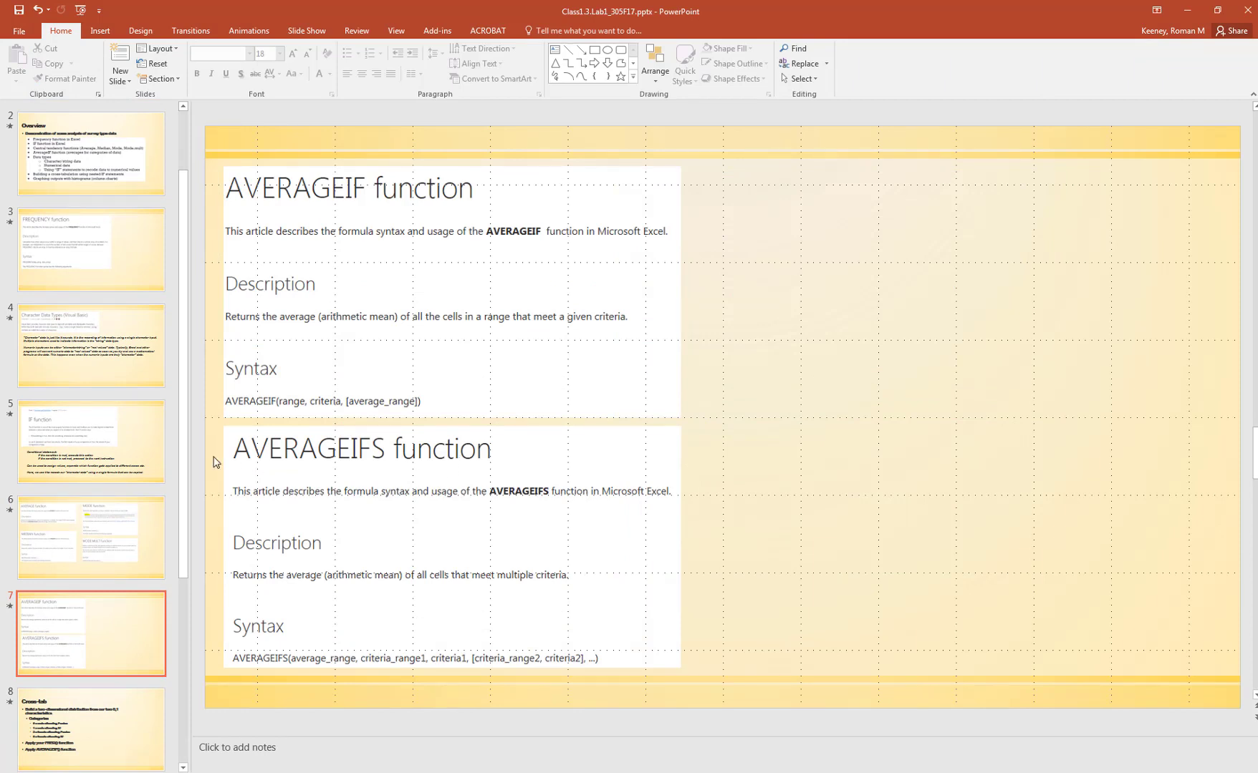
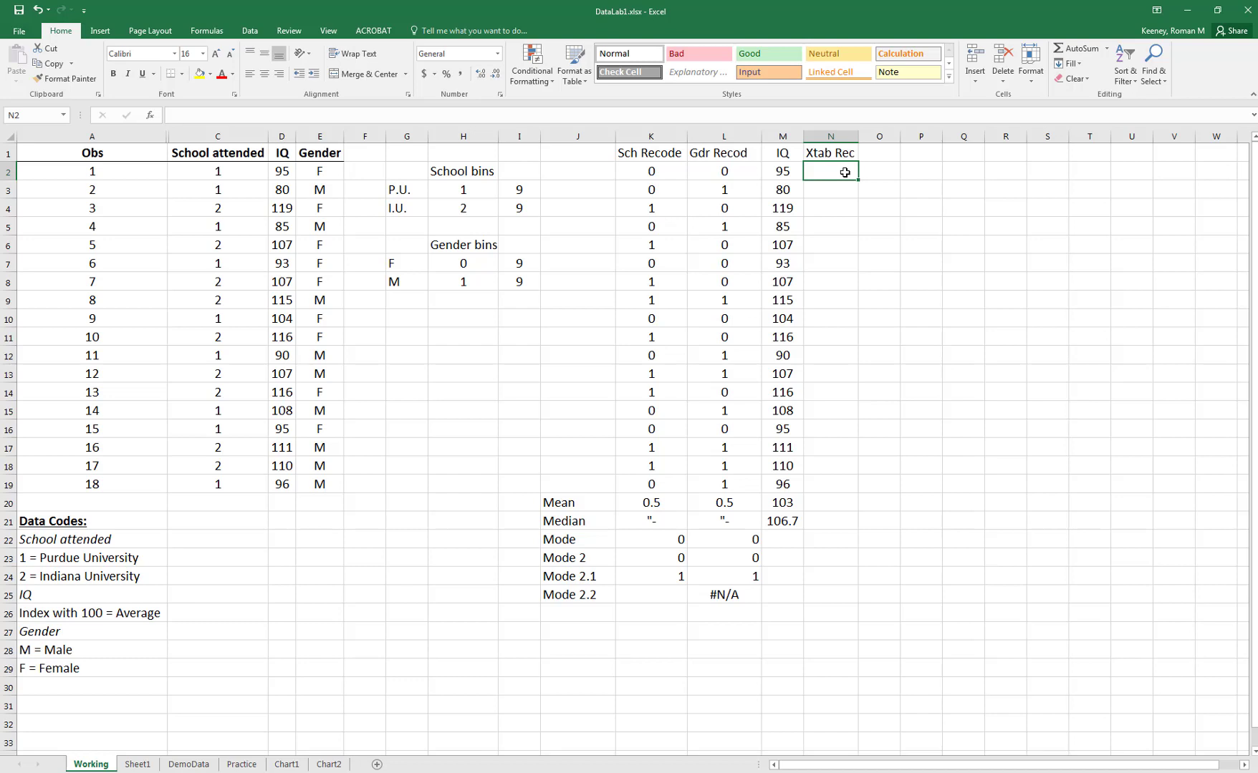
- Begin a nested formula in N2 that tests K2=0 in an outer IF and L2=1 in an inner IF
{"action": "type", "text": "="}
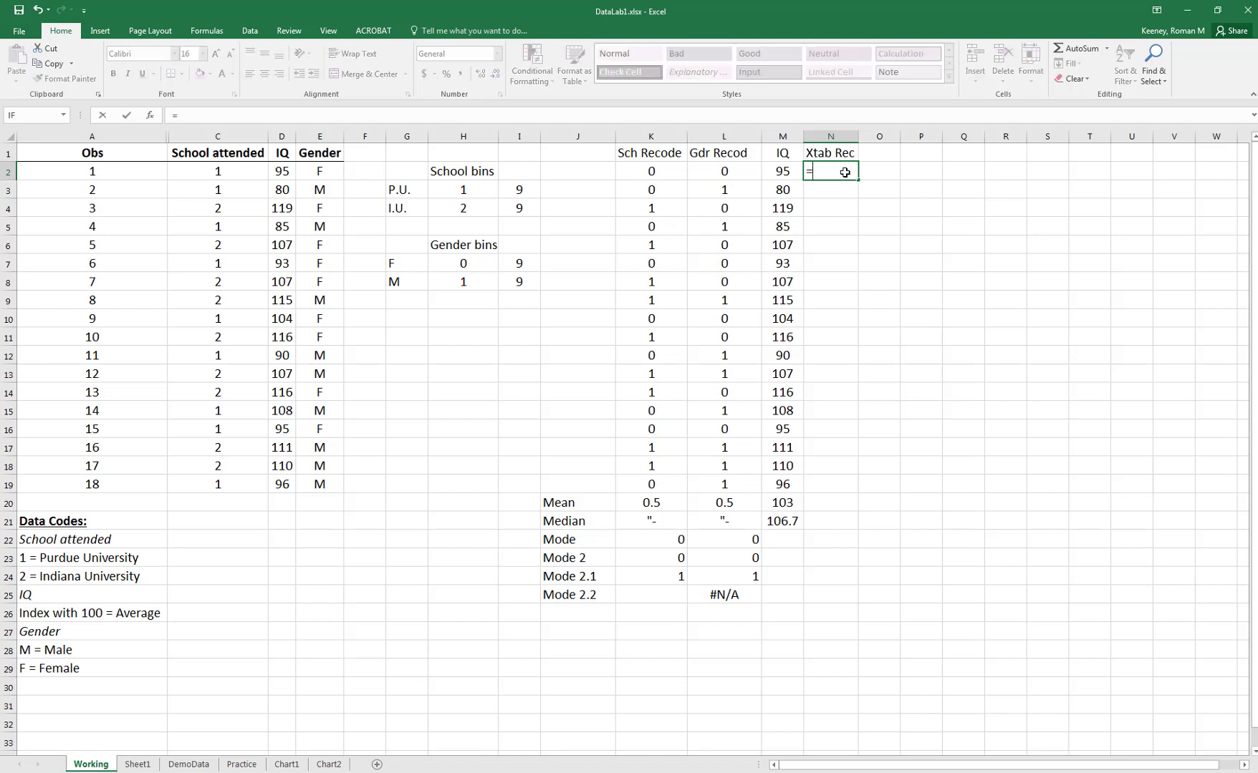
{"action": "type", "text": "if"}
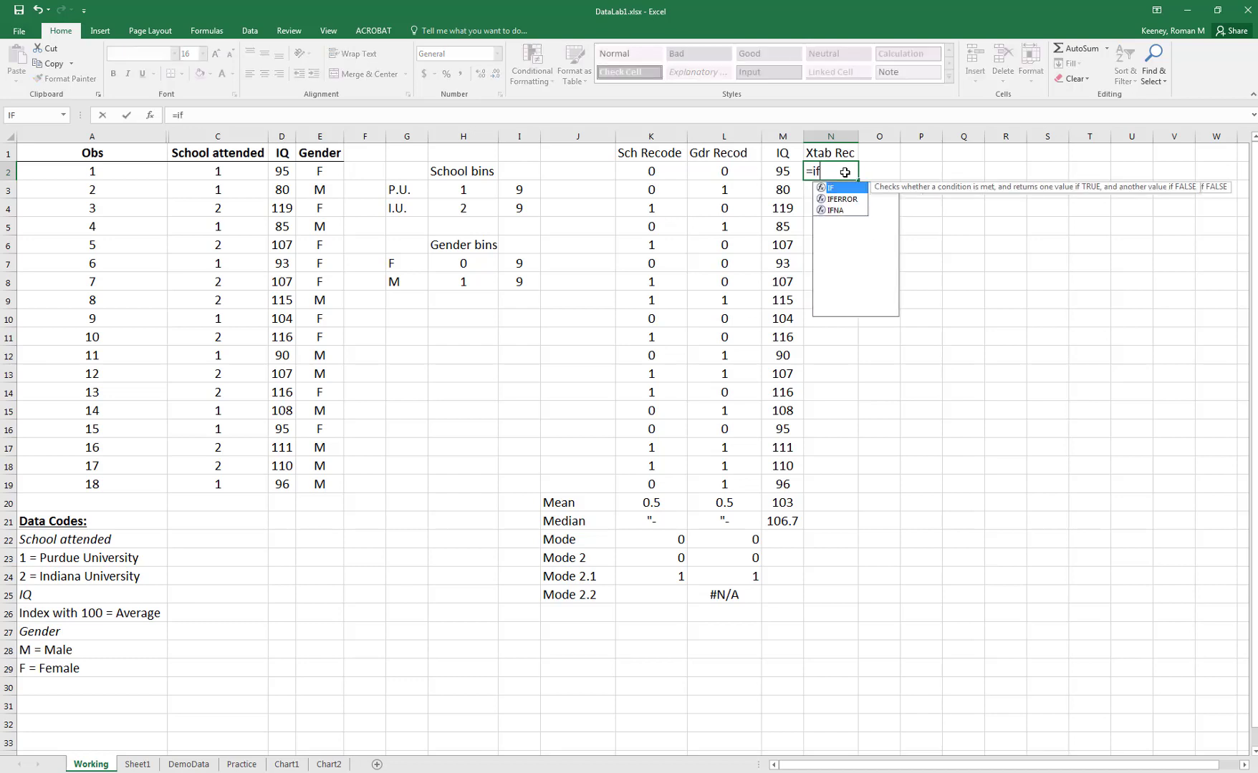
{"action": "type", "text": "("}
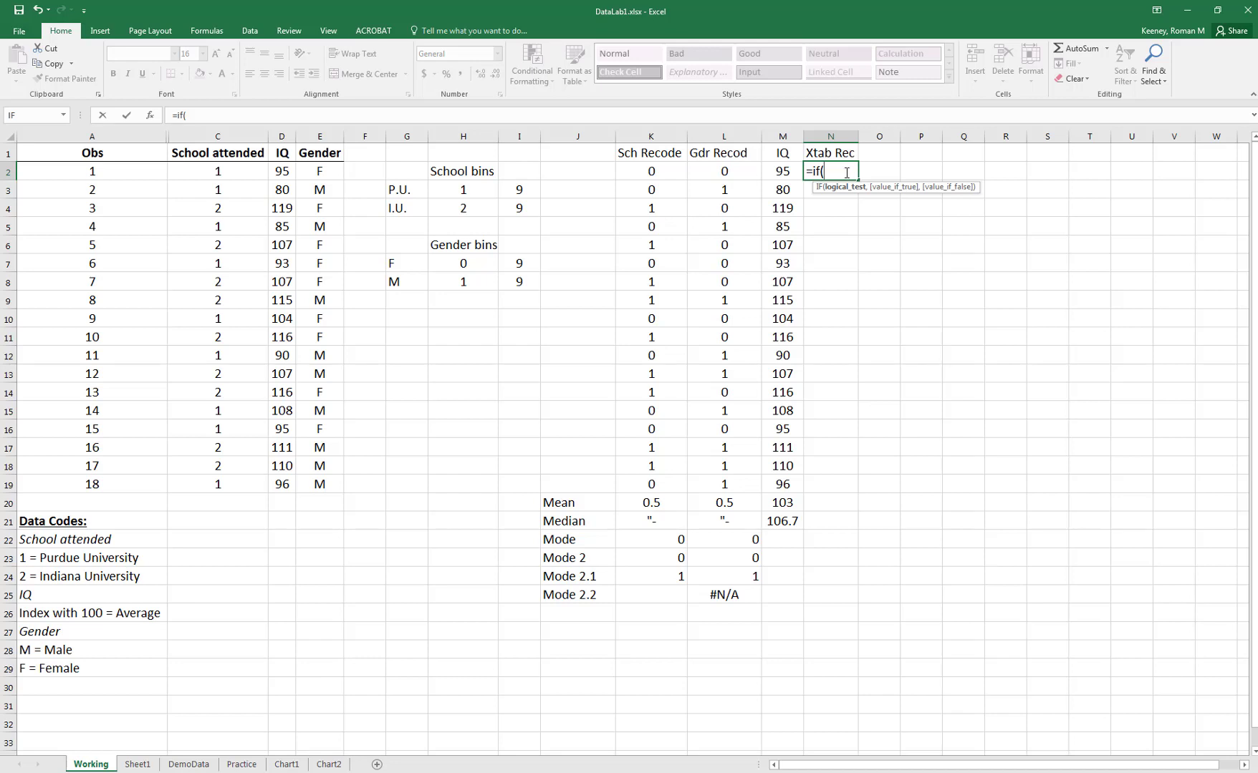
{"action": "left_click", "coordinate": [649, 171]}
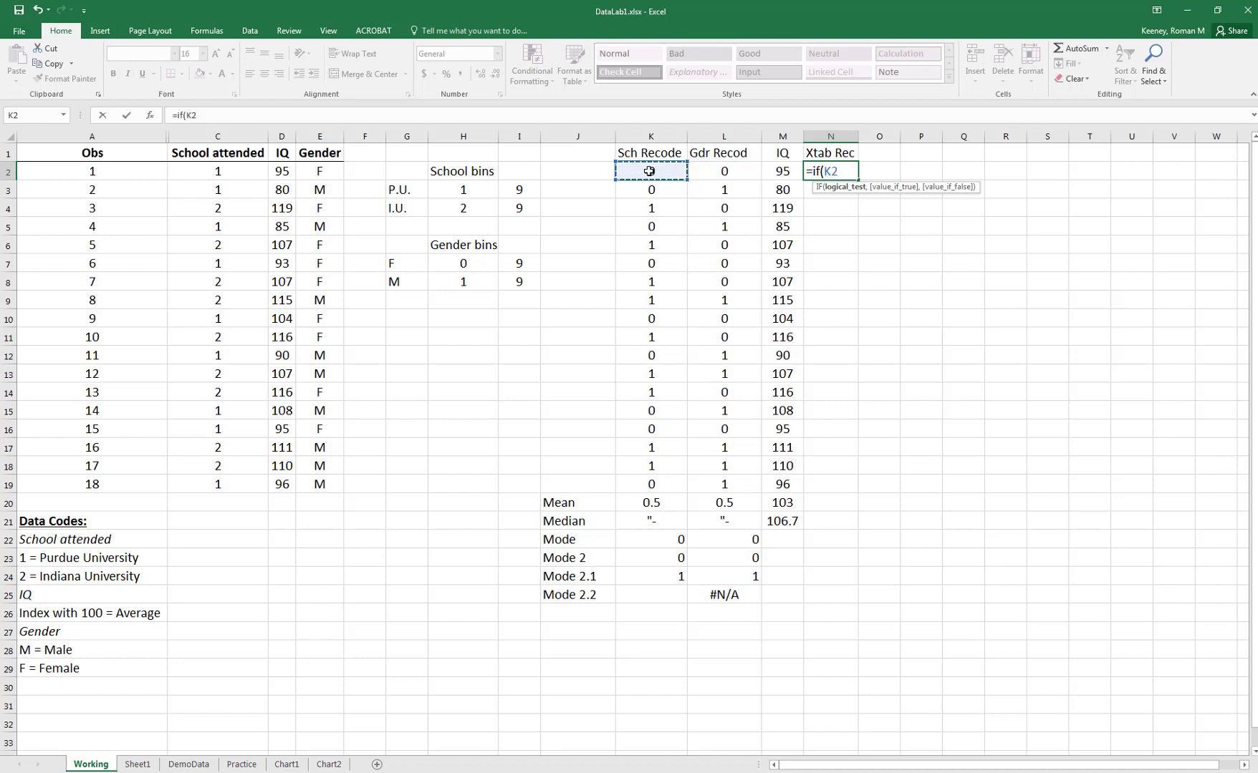
{"action": "type", "text": ","}
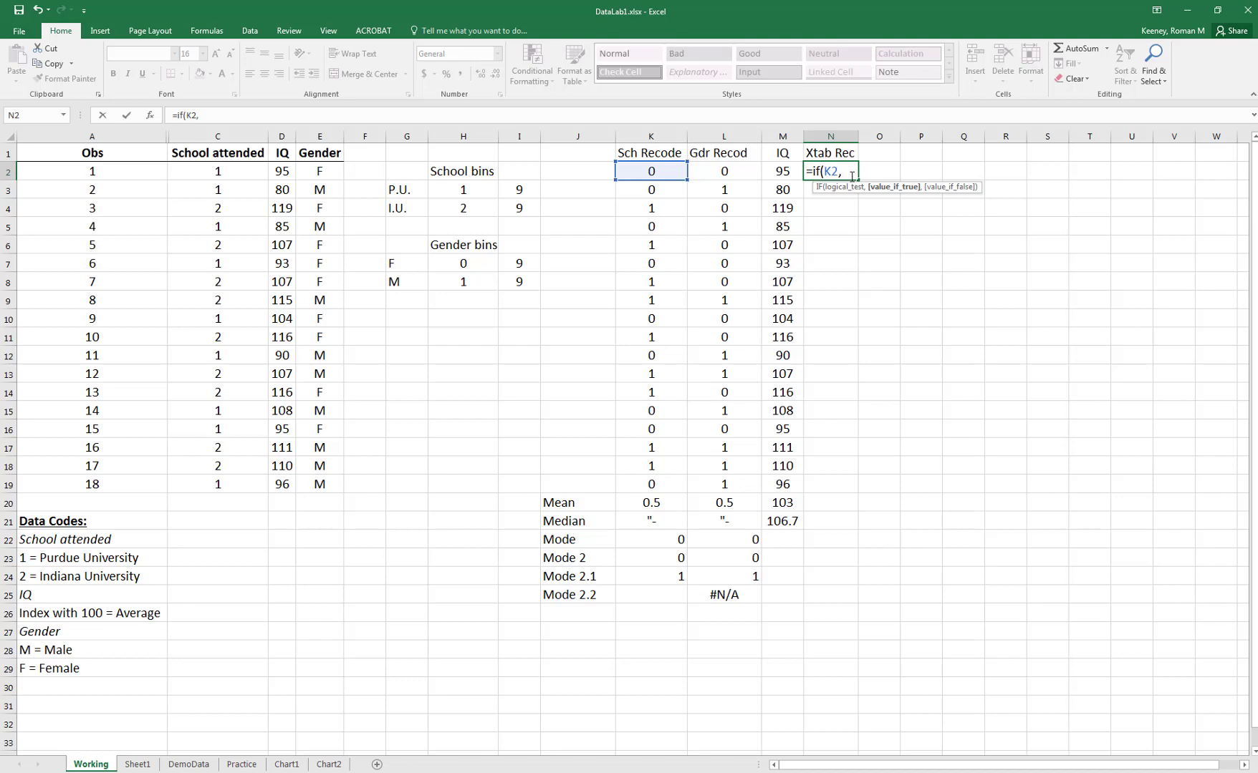
{"action": "type", "text": "if"}
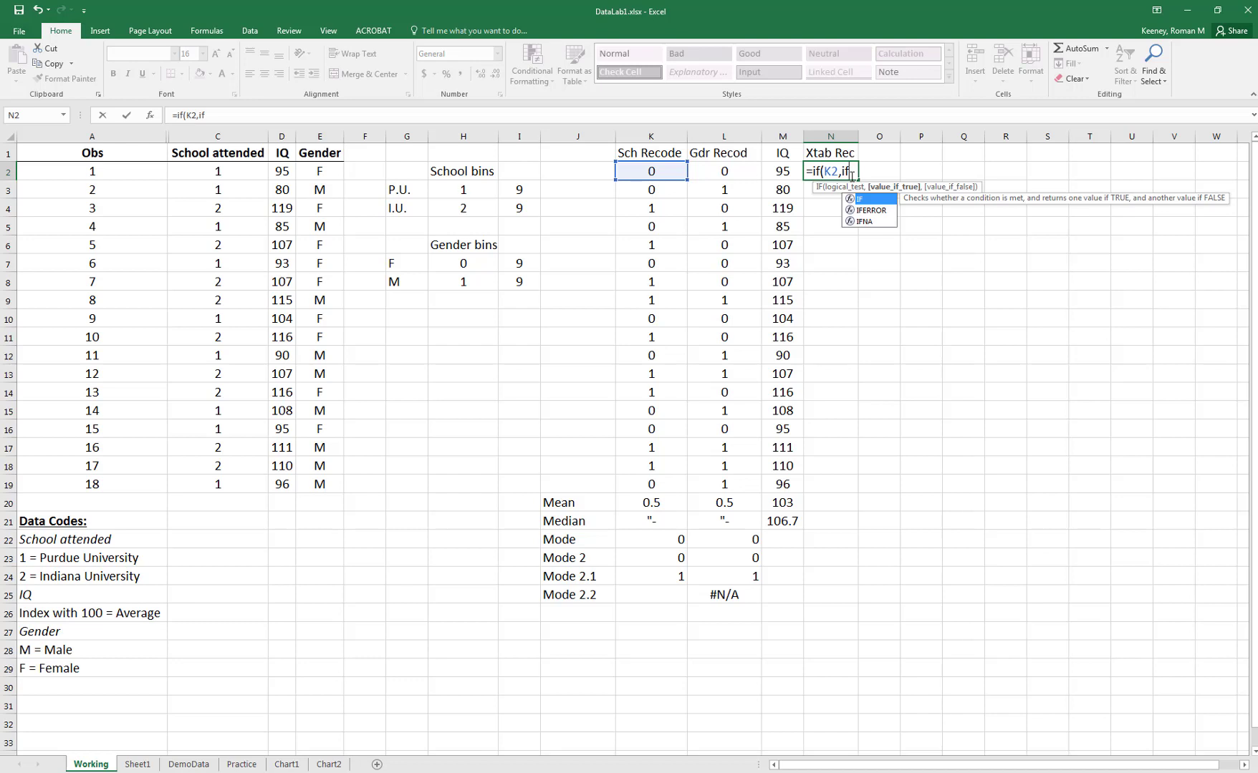
{"action": "type", "text": "("}
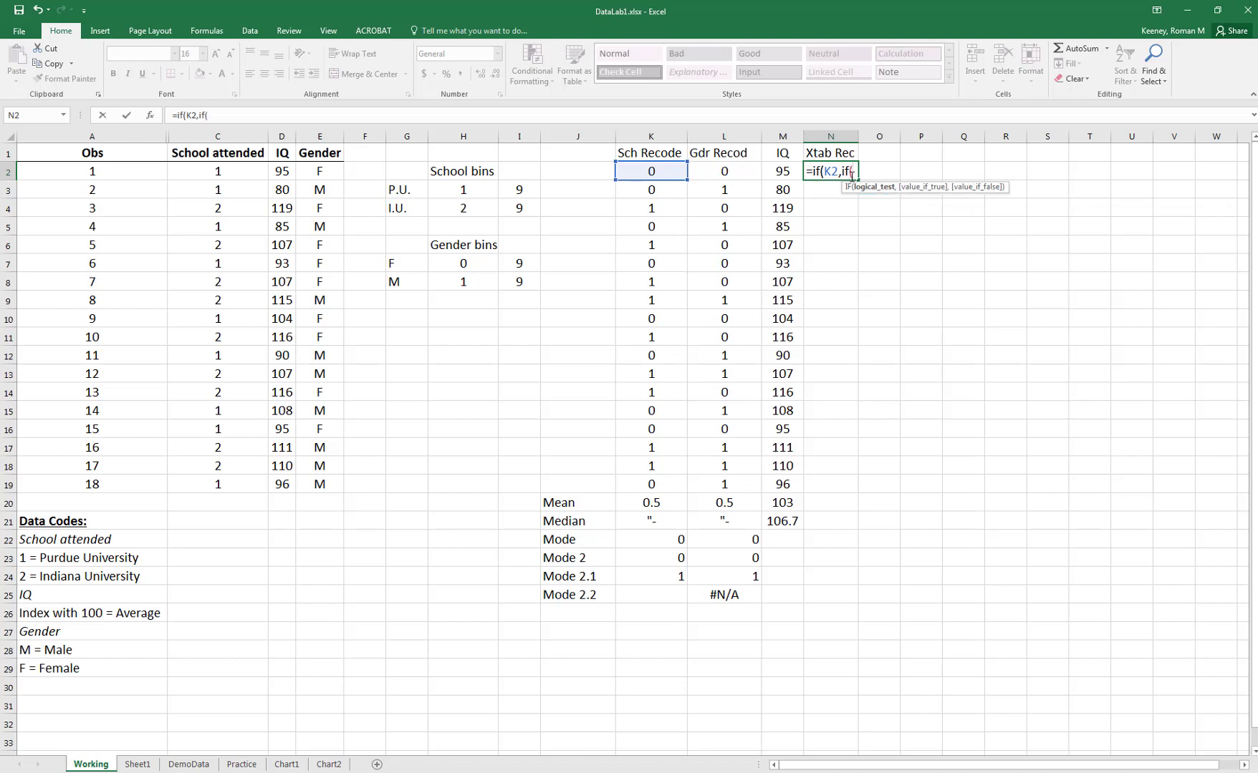
{"action": "left_click", "coordinate": [721, 173]}
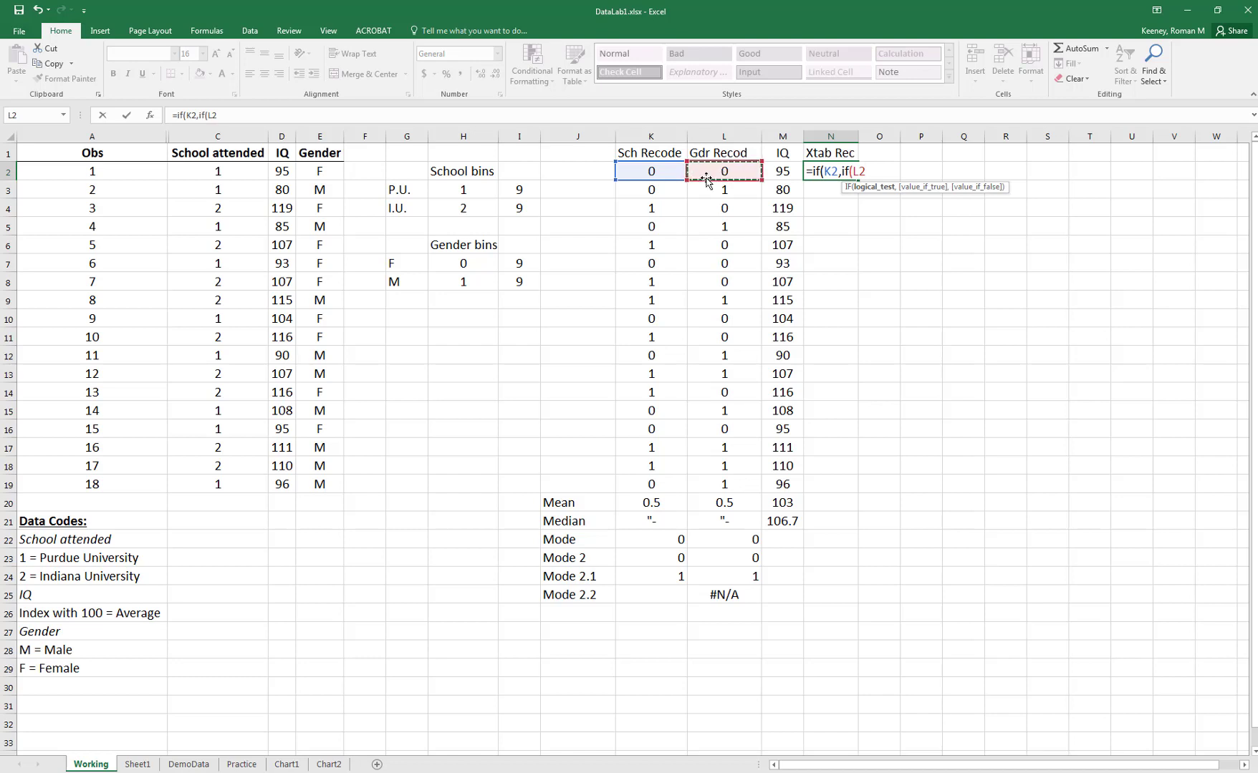
{"action": "left_click", "coordinate": [838, 173]}
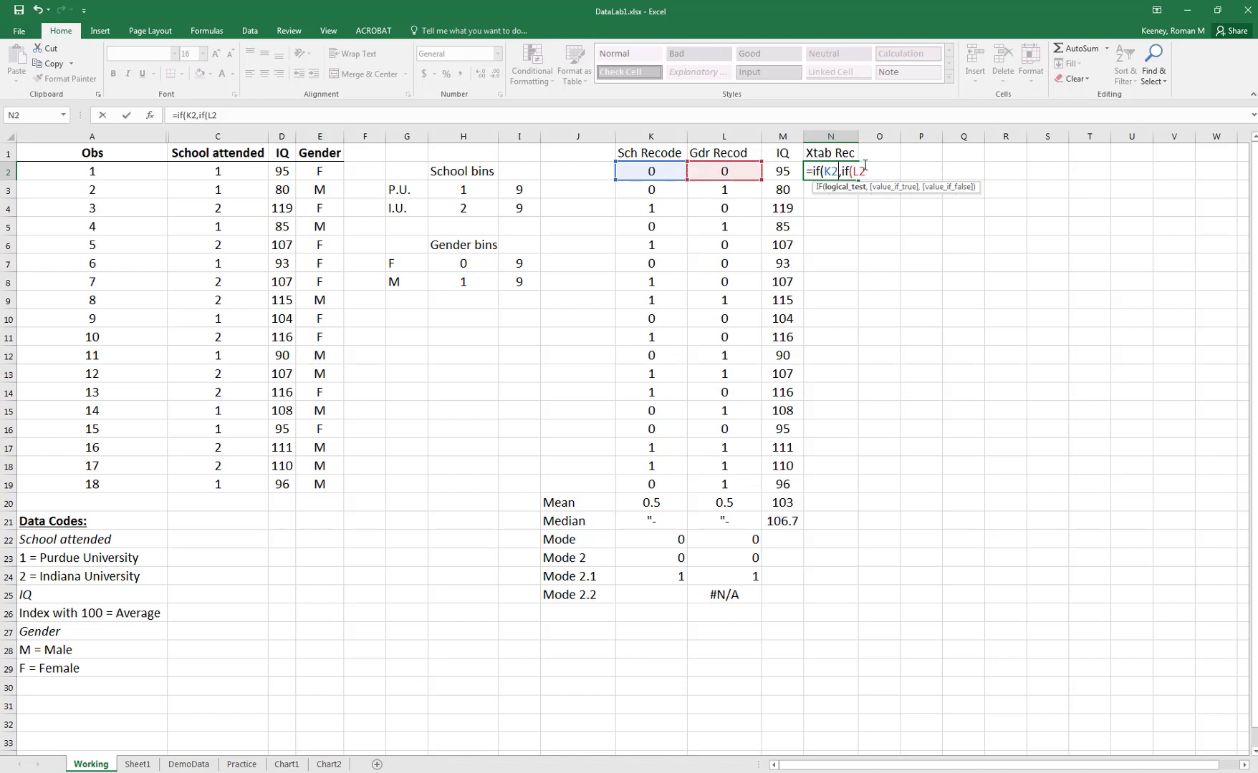
{"action": "type", "text": "=0"}
{"action": "key", "text": "End"}
{"action": "type", "text": "=1"}
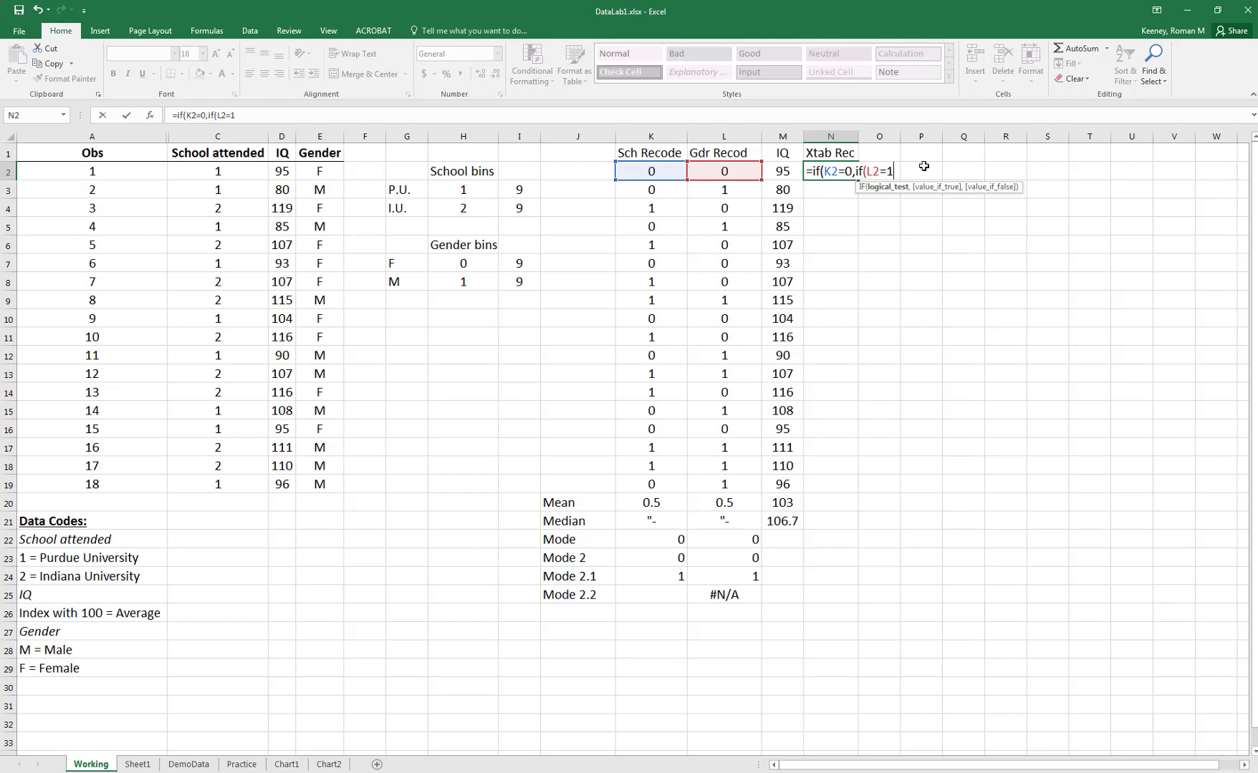
- Make the inner IF in N2's formula return 0 when true and 2 when false
{"action": "type", "text": ",0"}
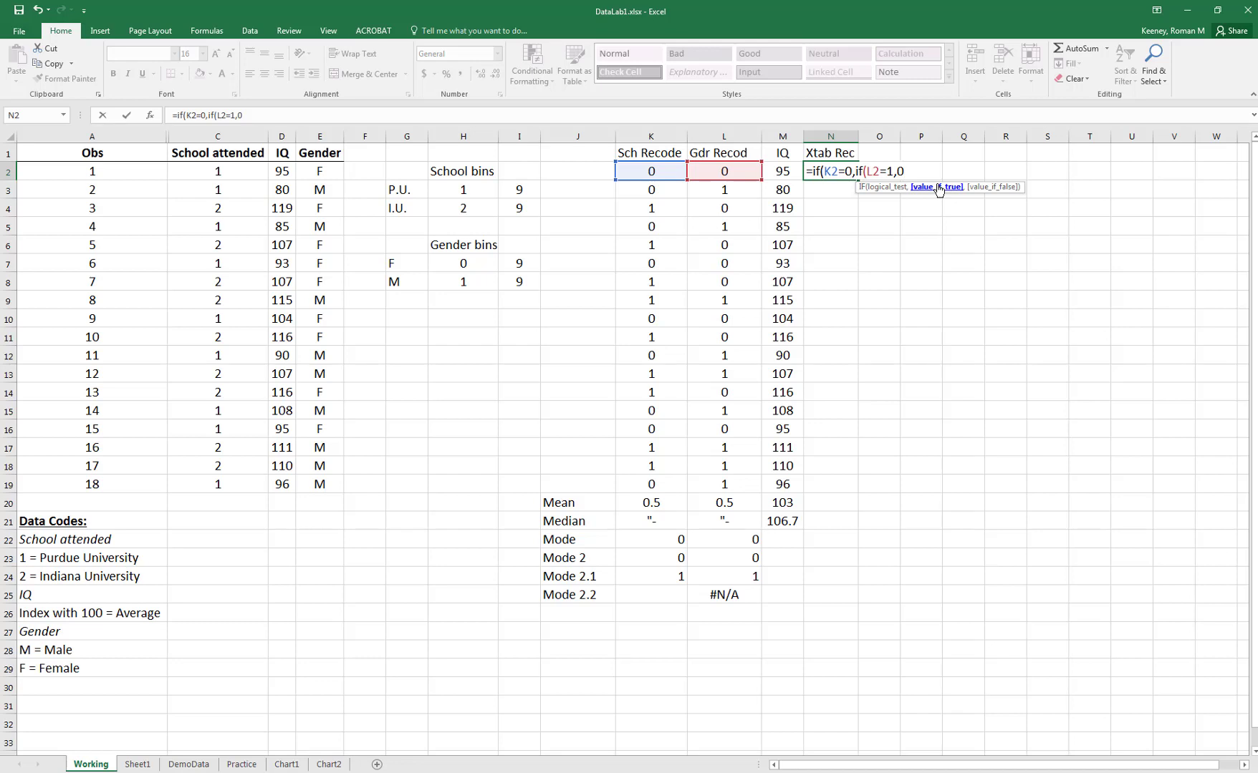
{"action": "type", "text": ","}
{"action": "type", "text": "2"}
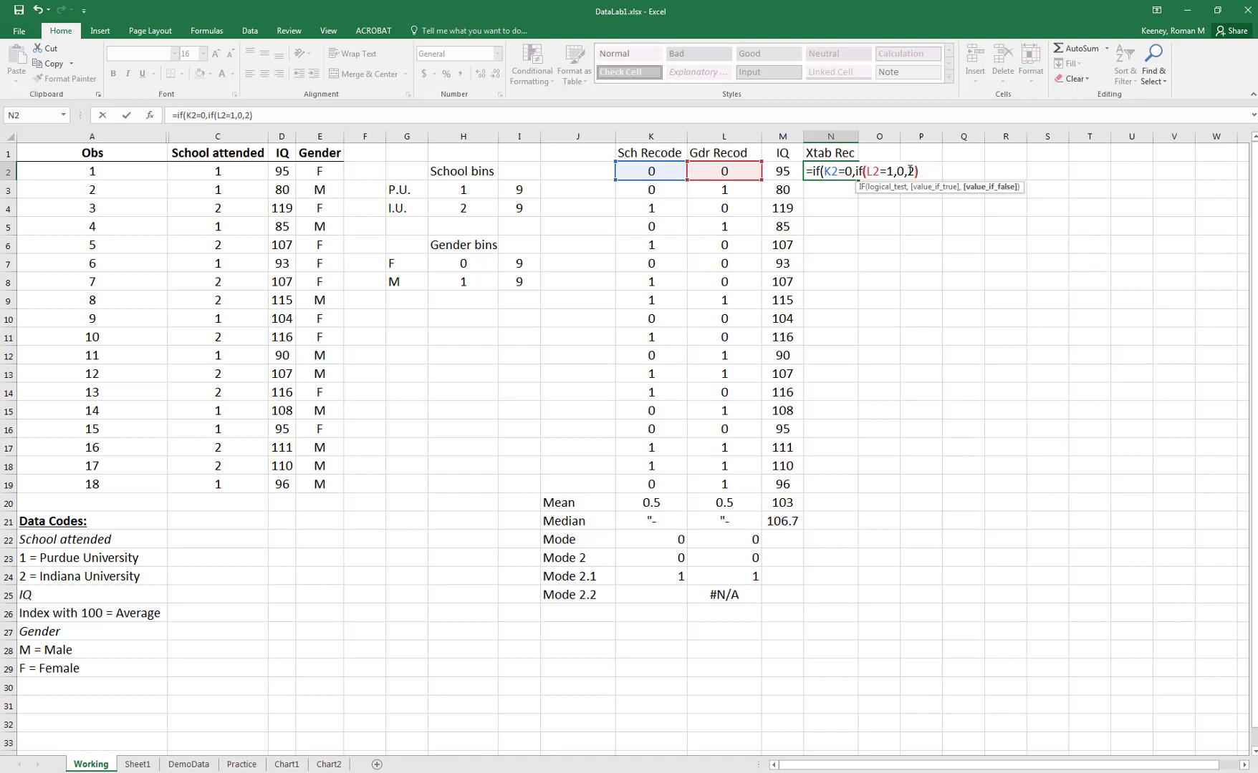
{"action": "type", "text": ")"}
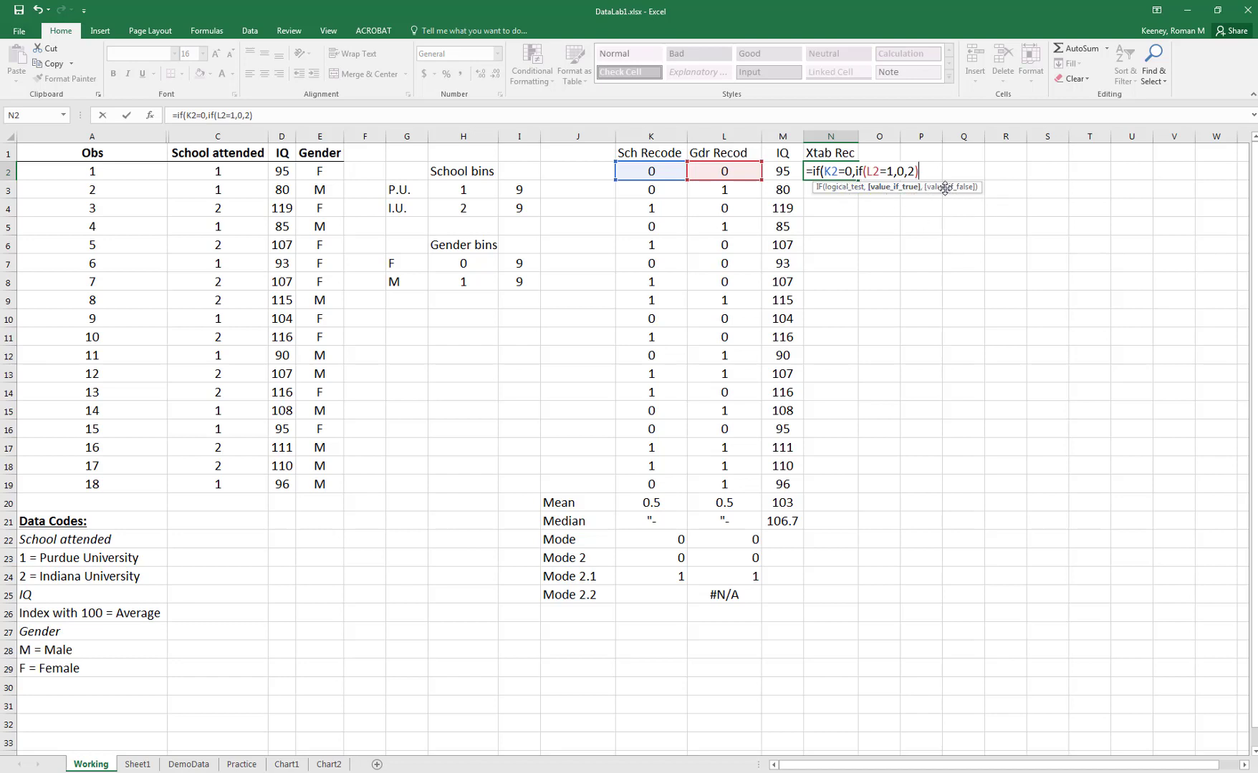
- Complete N2's formula with IF(L2=1,1,3) as the outer false result and fill it down through N20
{"action": "type", "text": ","}
{"action": "type", "text": "if"}
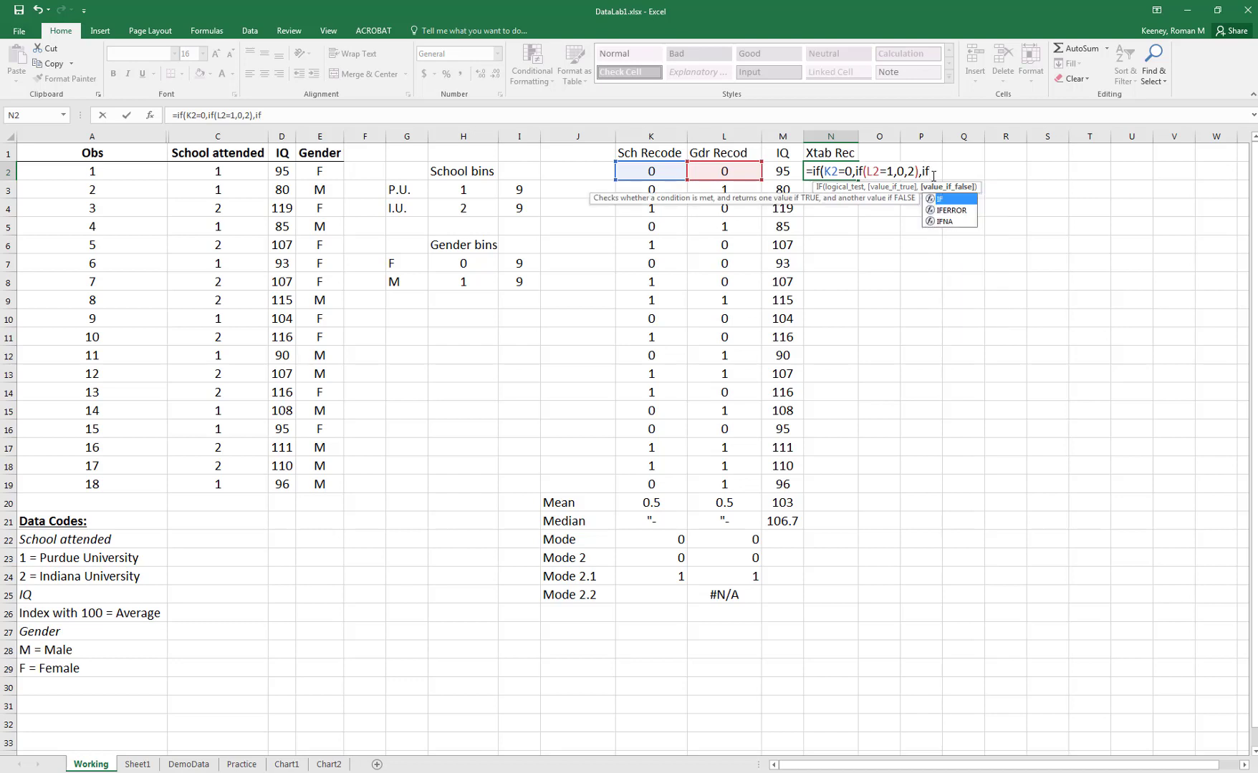
{"action": "type", "text": "("}
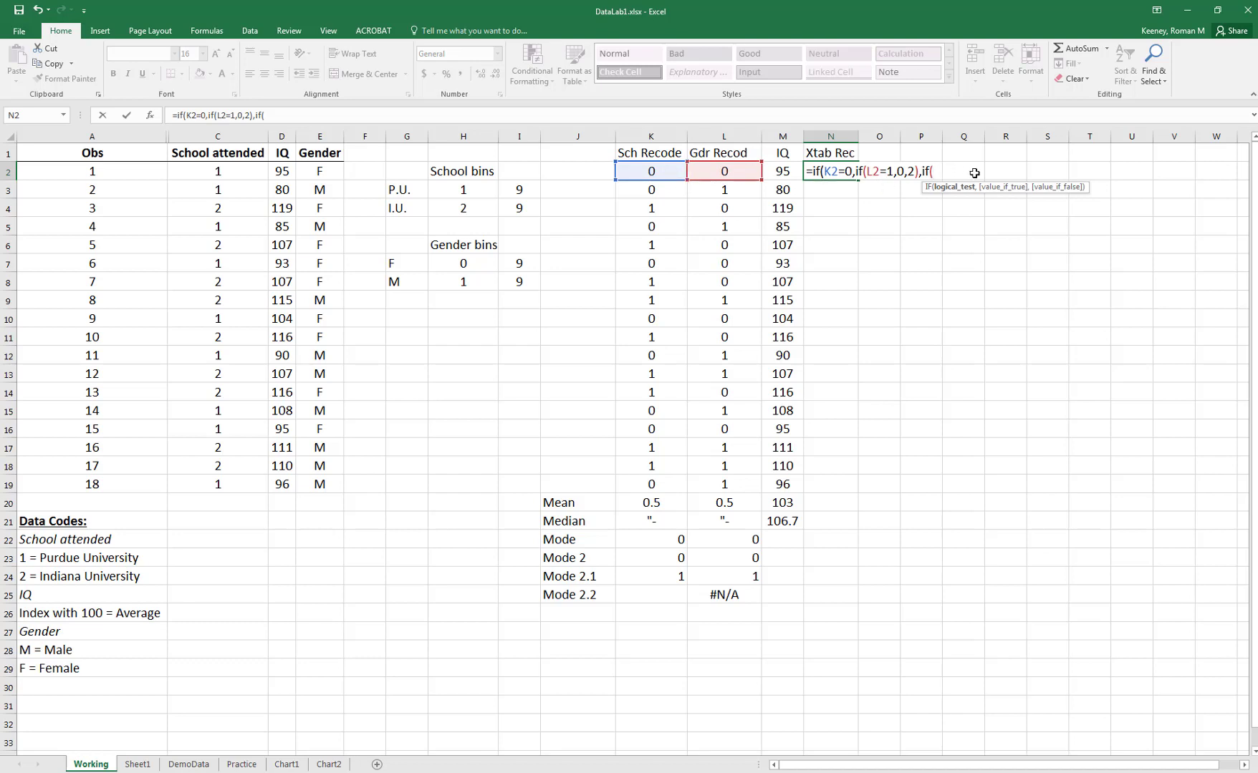
{"action": "left_click", "coordinate": [737, 171]}
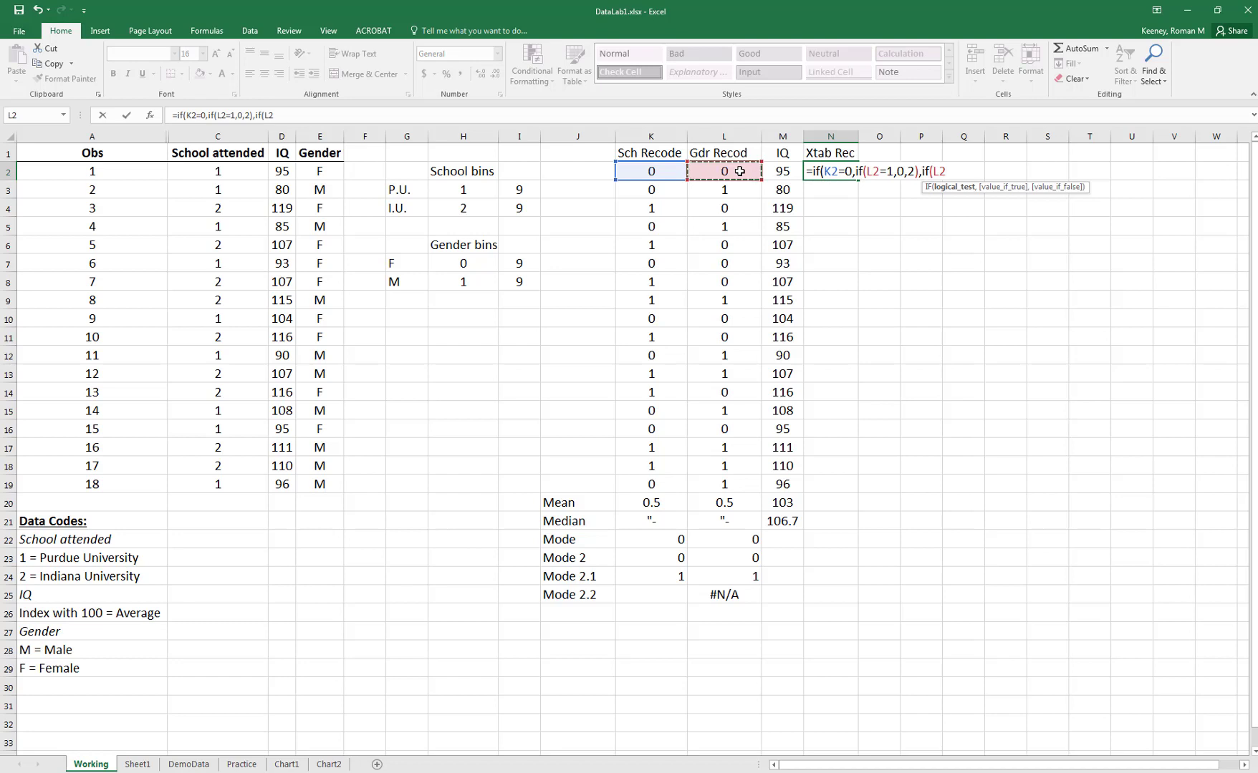
{"action": "type", "text": "=1,"}
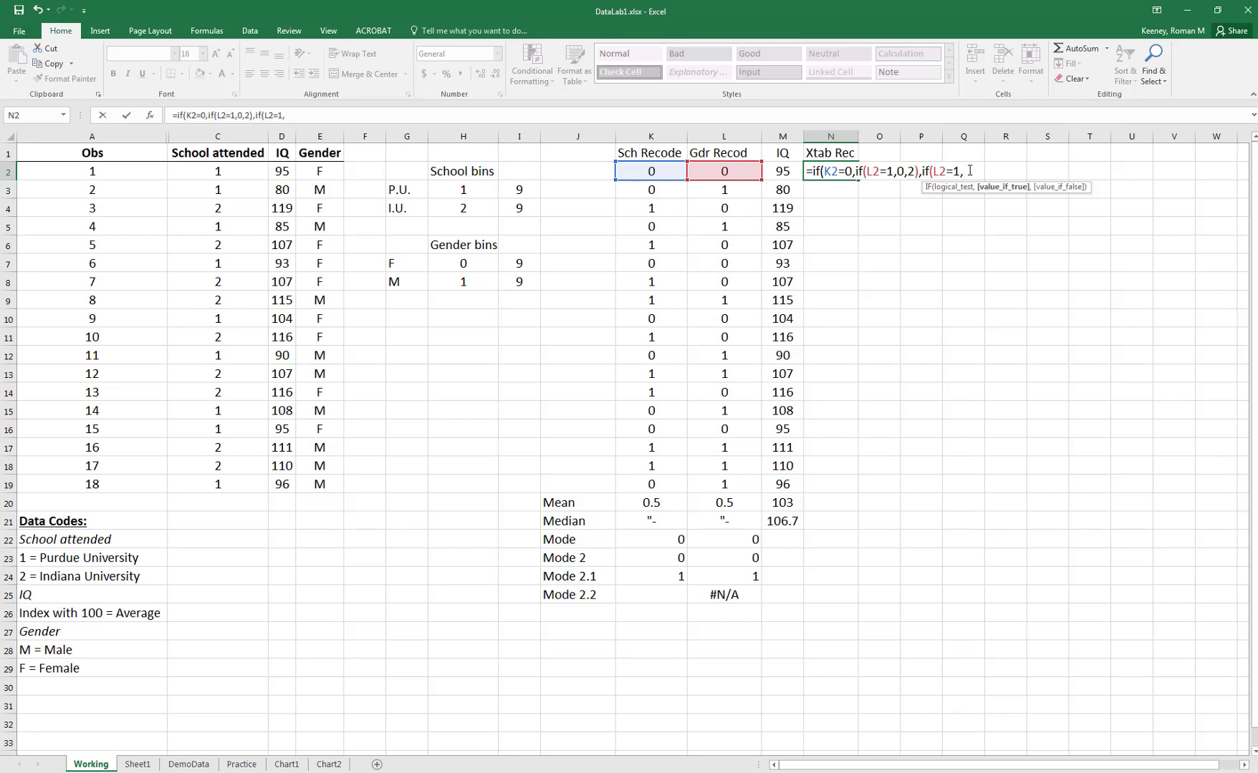
{"action": "type", "text": "1,3"}
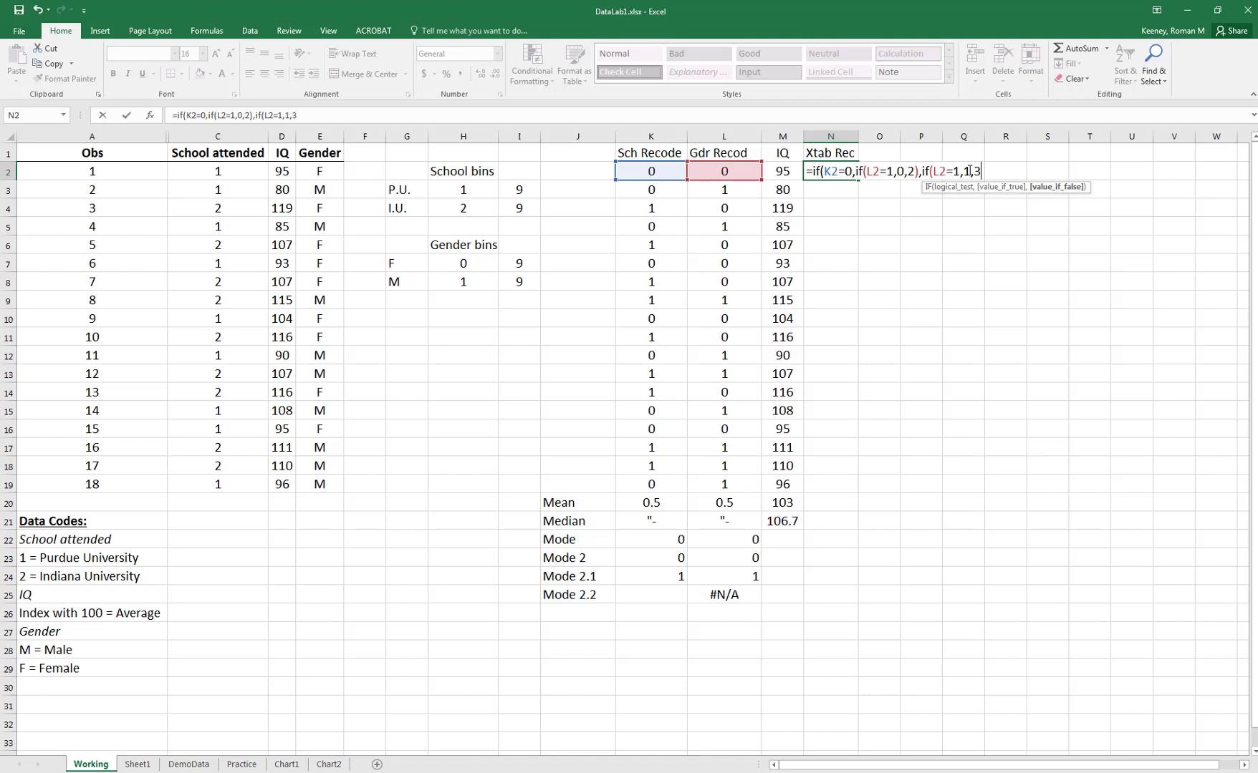
{"action": "type", "text": ")"}
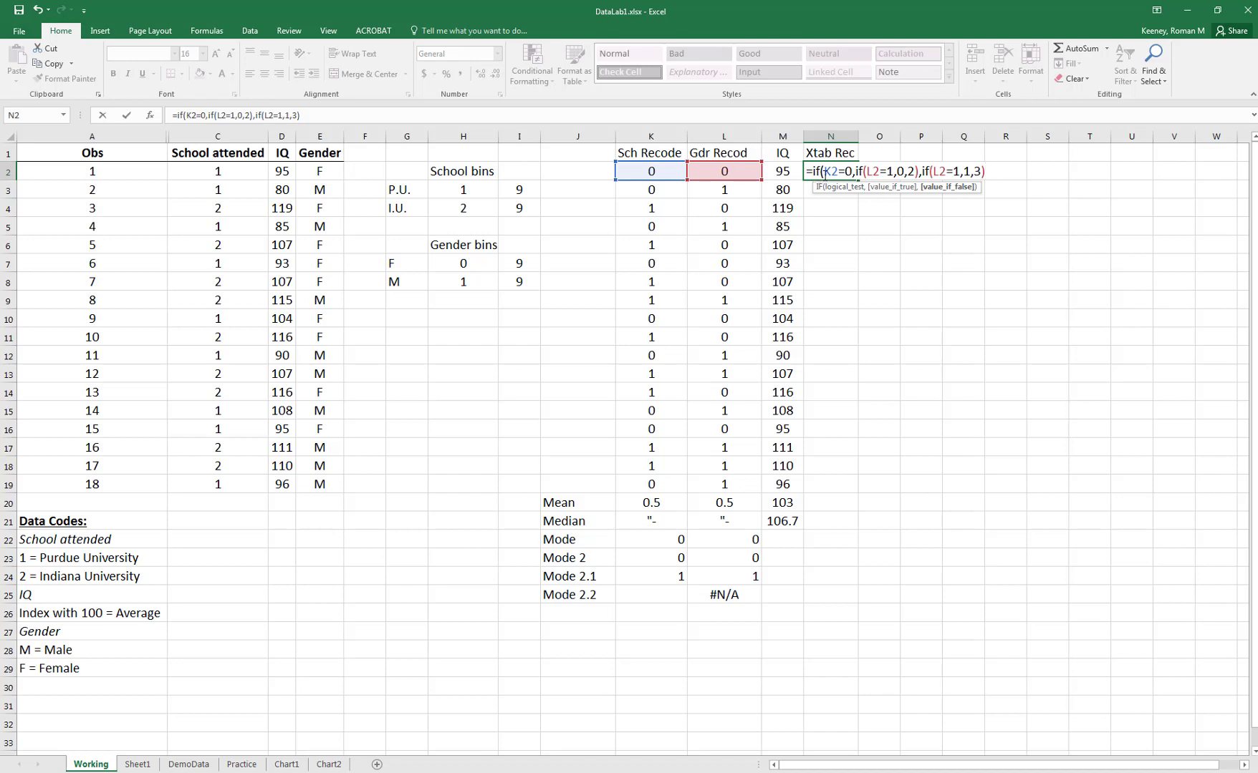
{"action": "left_click", "coordinate": [991, 171]}
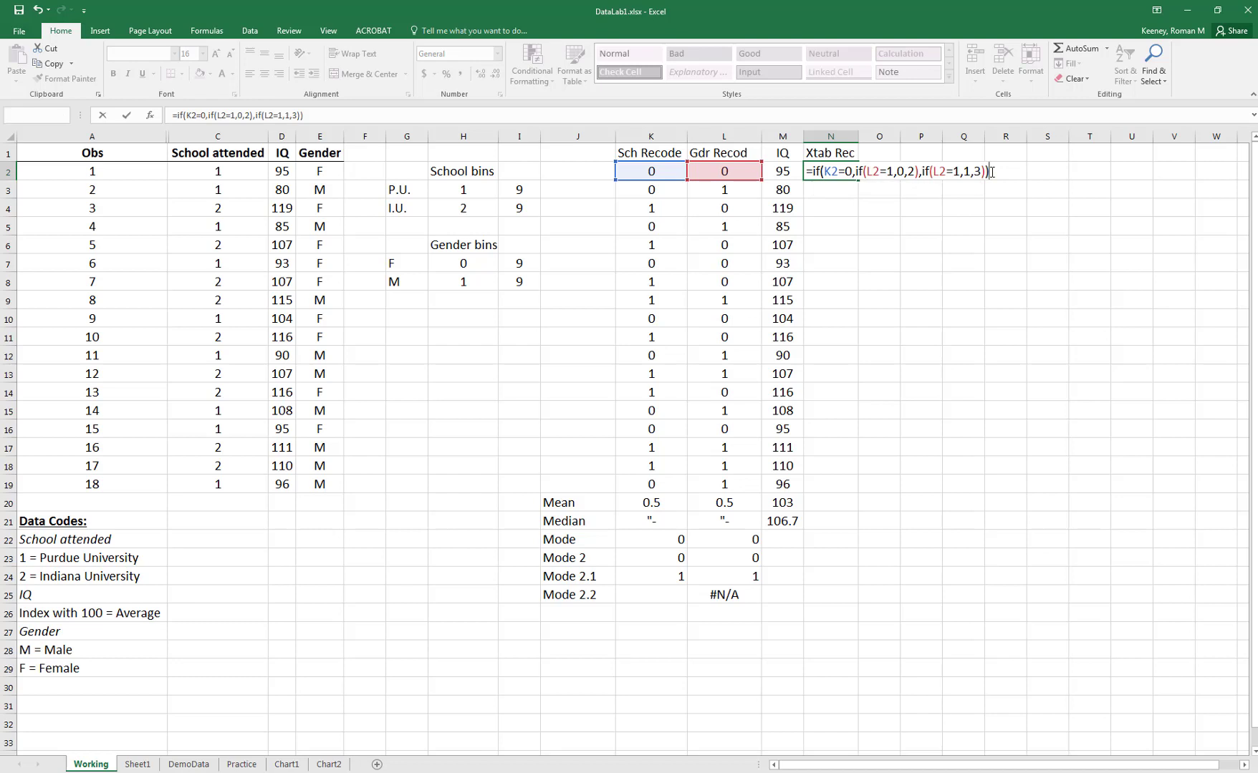
{"action": "key", "text": "Return"}
{"action": "key", "text": "Up"}
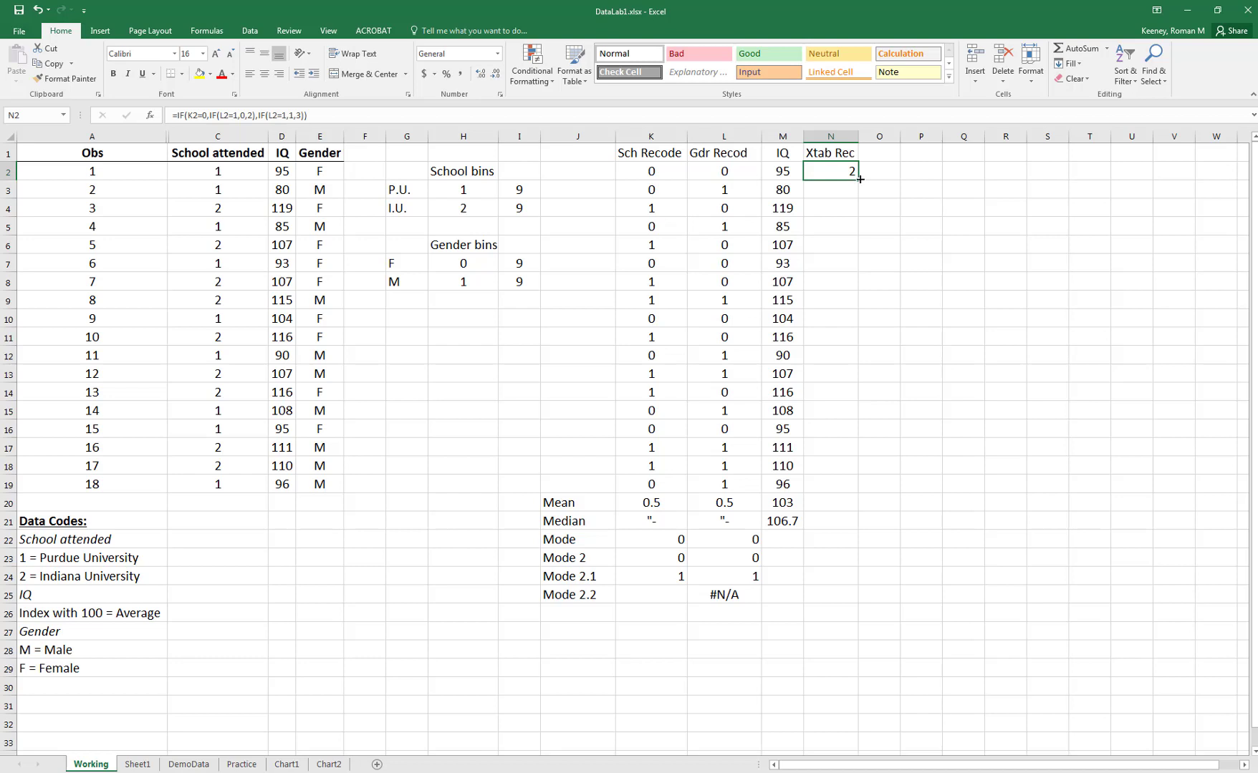
{"action": "left_click_drag", "start_coordinate": [861, 196], "coordinate": [843, 507]}
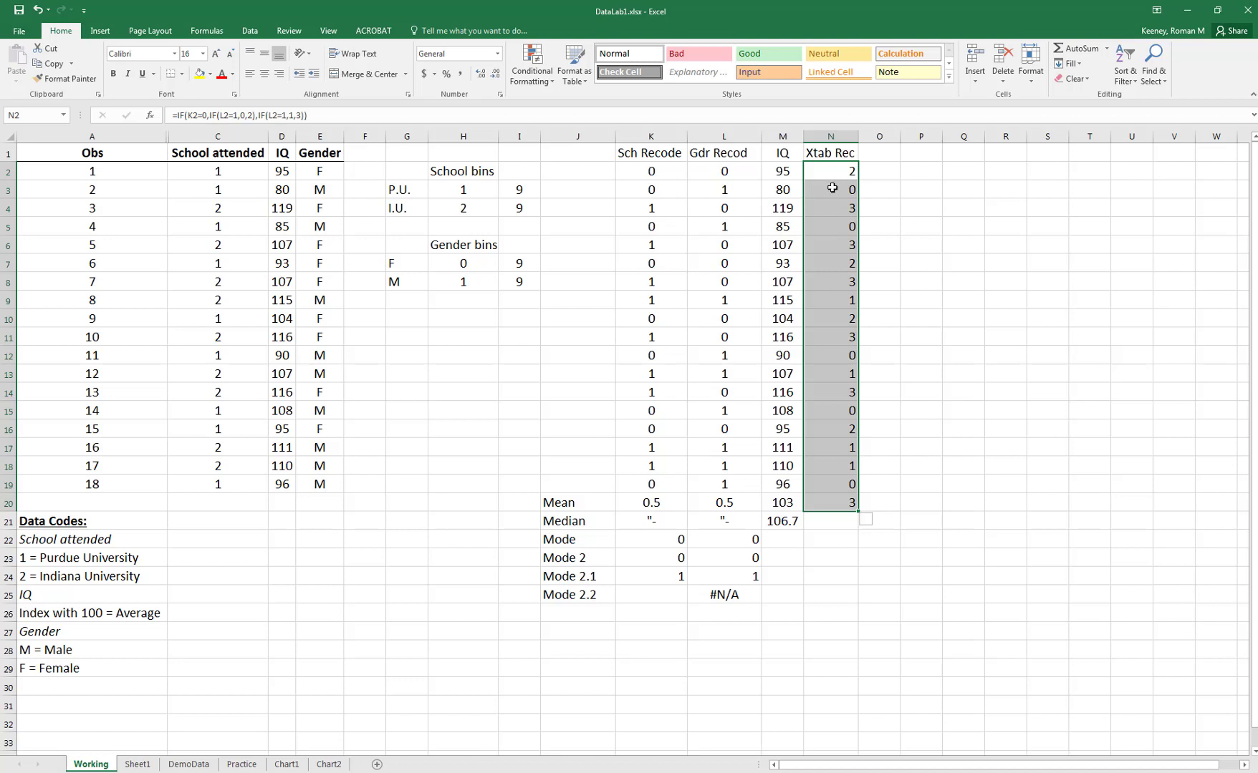
- Add a code key in M27:N28 with 0 labelled P,M and 1 labelled I,M
{"action": "left_click", "coordinate": [797, 628]}
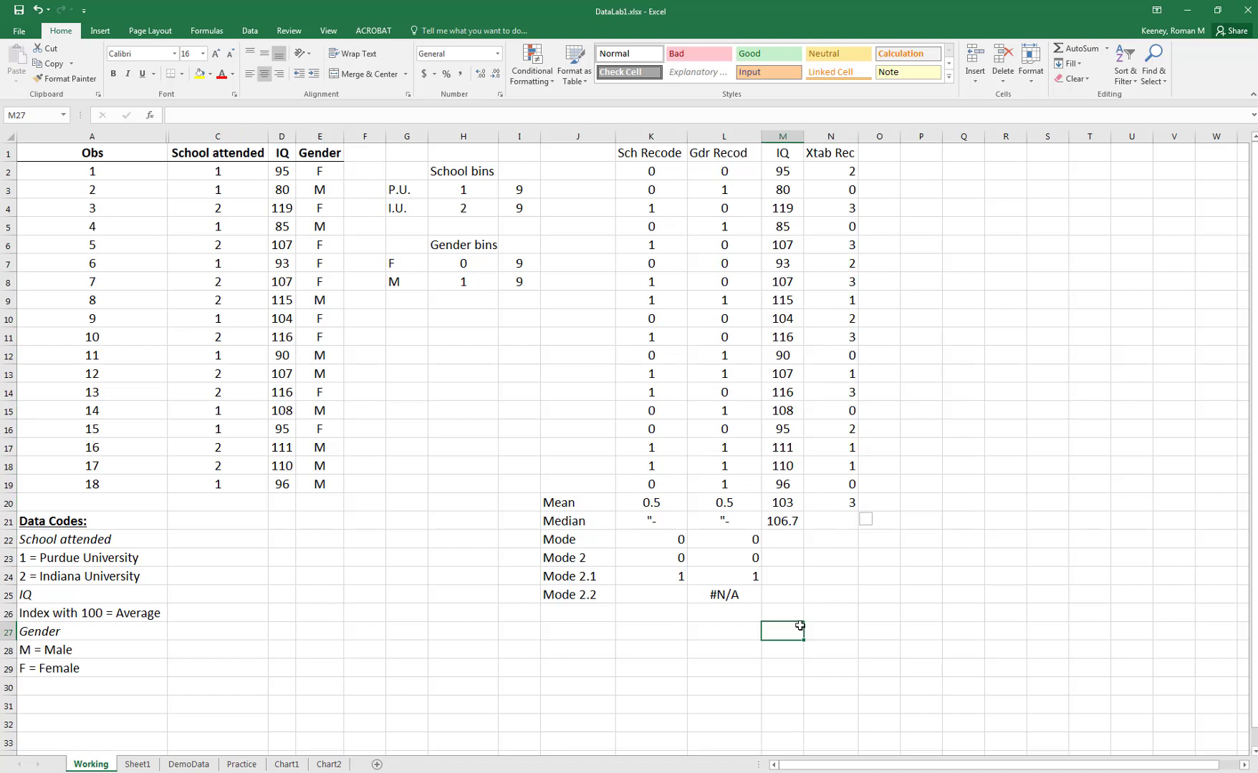
{"action": "type", "text": "0"}
{"action": "key", "text": "Tab"}
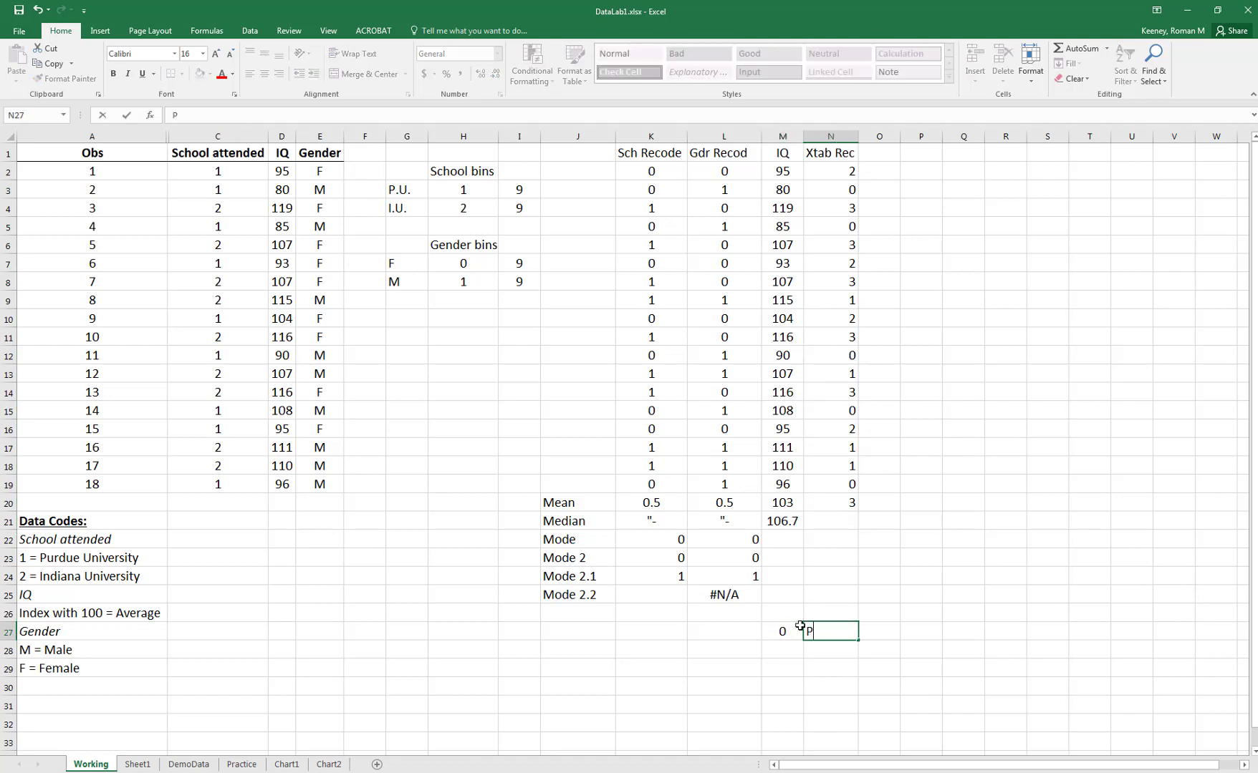
{"action": "type", "text": "P,M"}
{"action": "key", "text": "Return"}
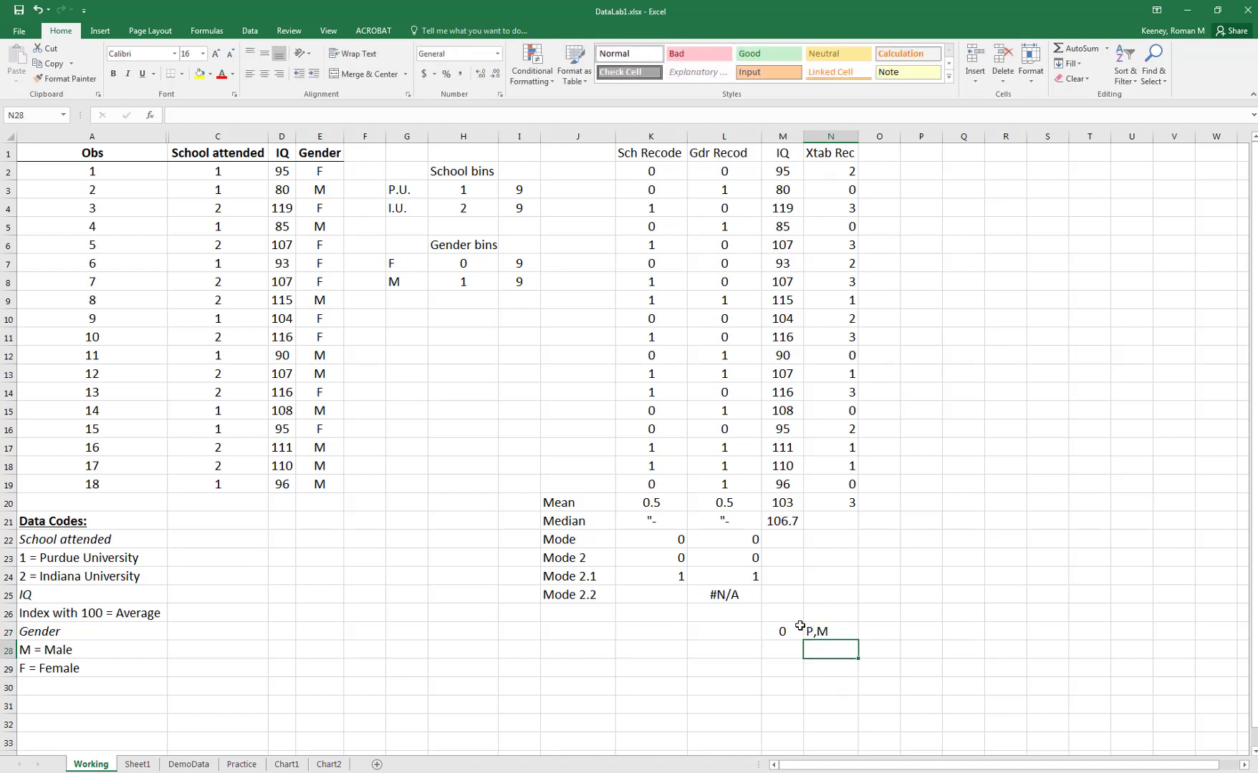
{"action": "type", "text": "1"}
{"action": "key", "text": "Tab"}
{"action": "type", "text": "I,M"}
{"action": "key", "text": "Return"}
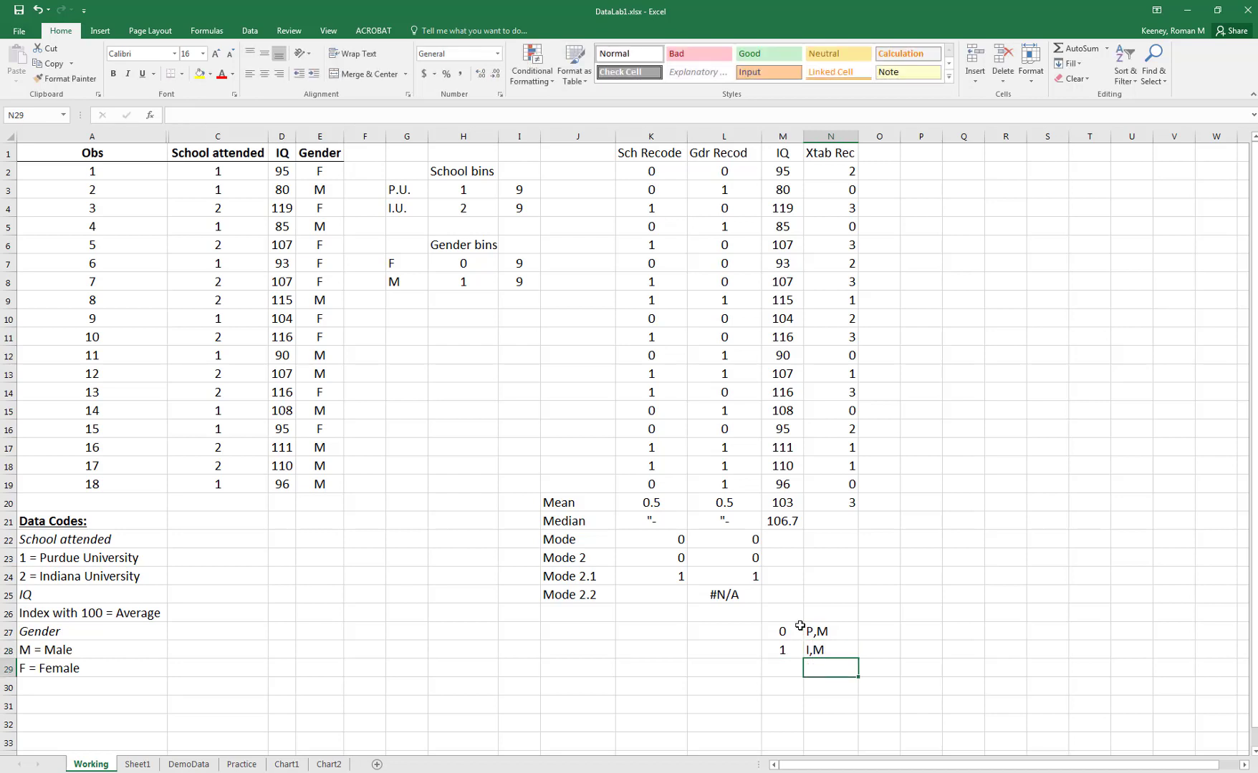
- Extend the code key in M29:N30 with 2 labelled P,F and 3 labelled I,F
{"action": "key", "text": "Left"}
{"action": "type", "text": "2"}
{"action": "key", "text": "Tab"}
{"action": "type", "text": "P,F"}
{"action": "key", "text": "Return"}
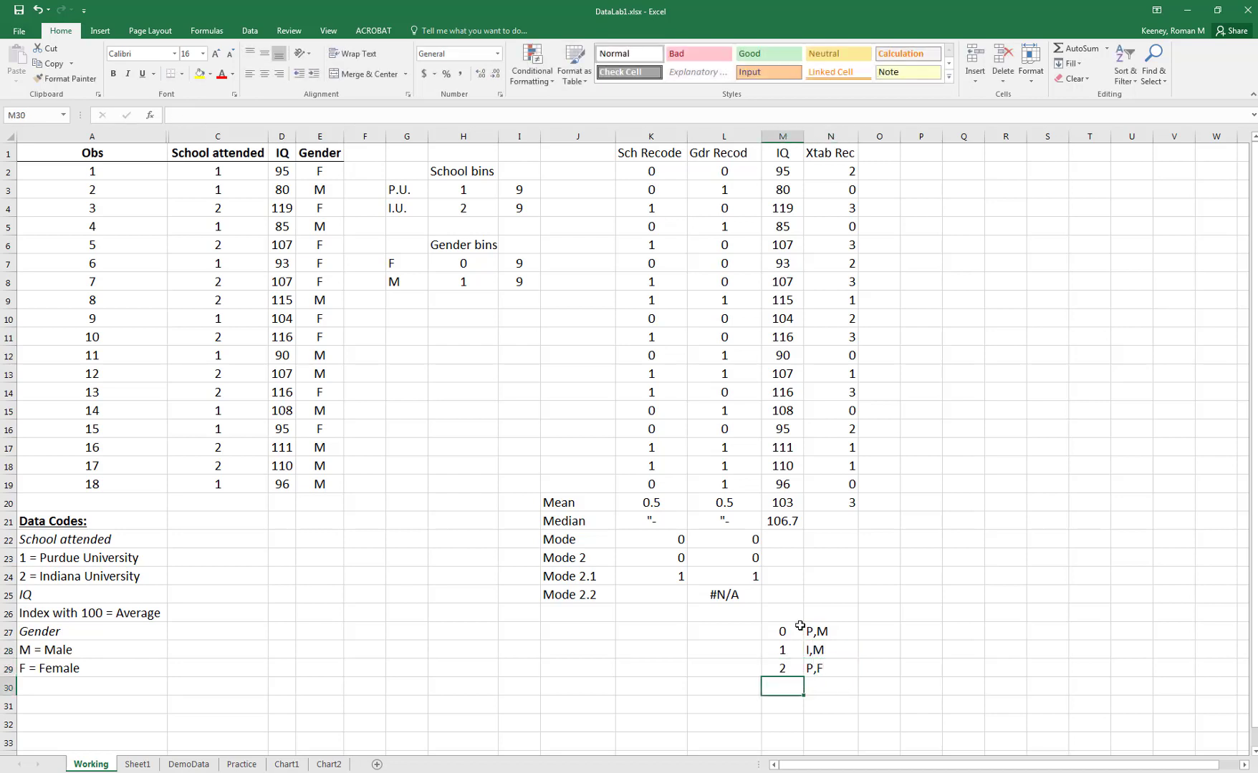
{"action": "type", "text": "3"}
{"action": "key", "text": "Tab"}
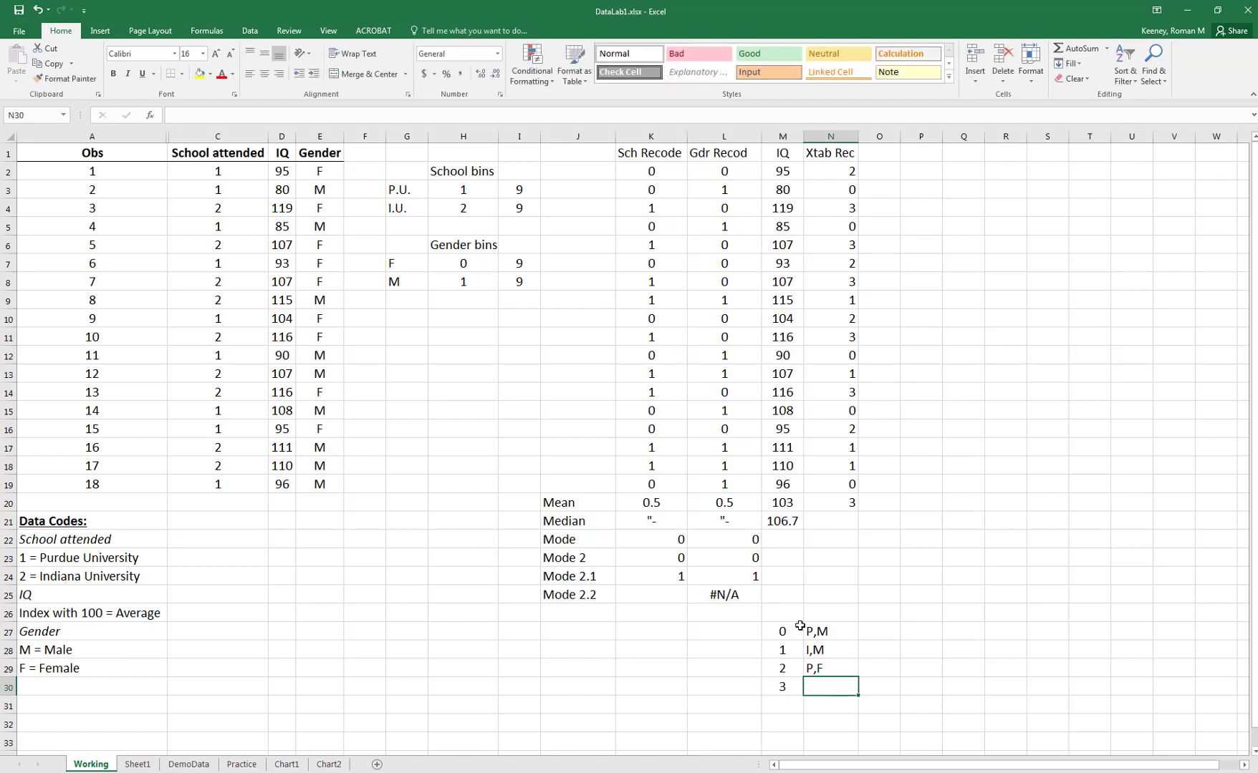
{"action": "type", "text": "I,F"}
{"action": "key", "text": "Tab"}
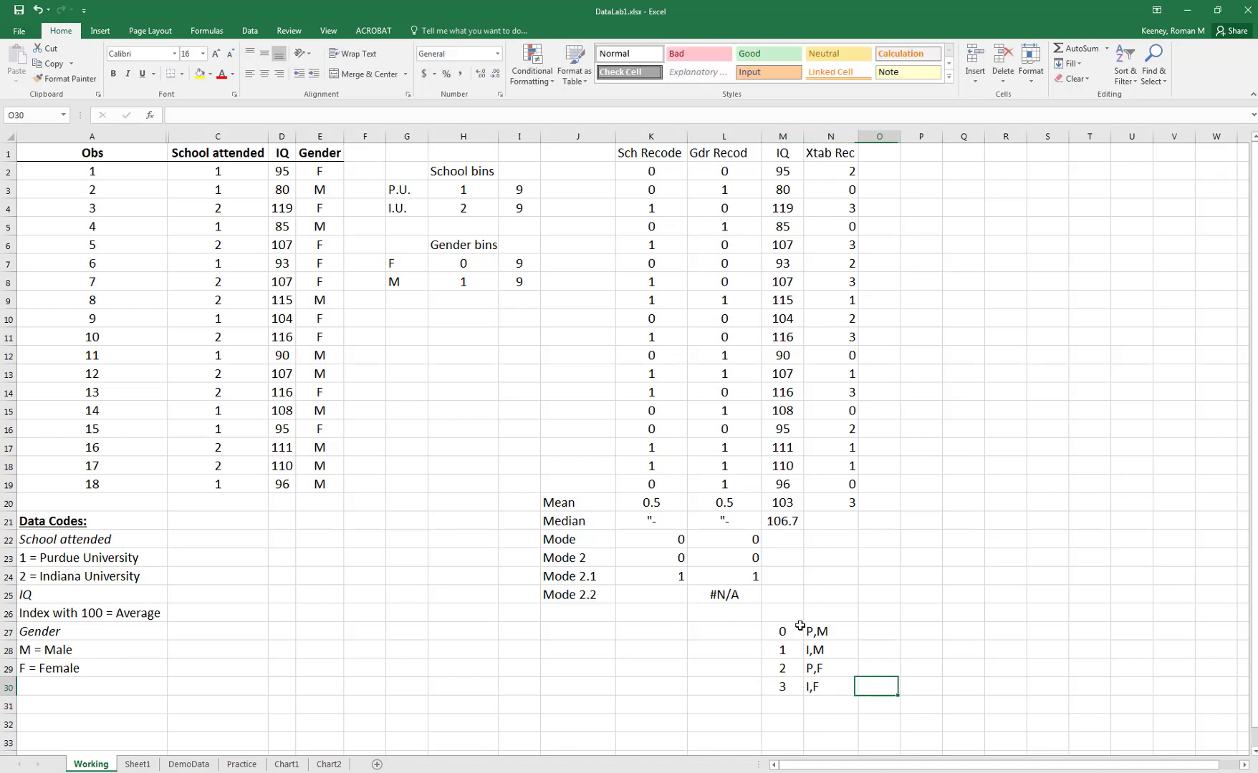
{"action": "key", "text": "Up"}
{"action": "key", "text": "Up"}
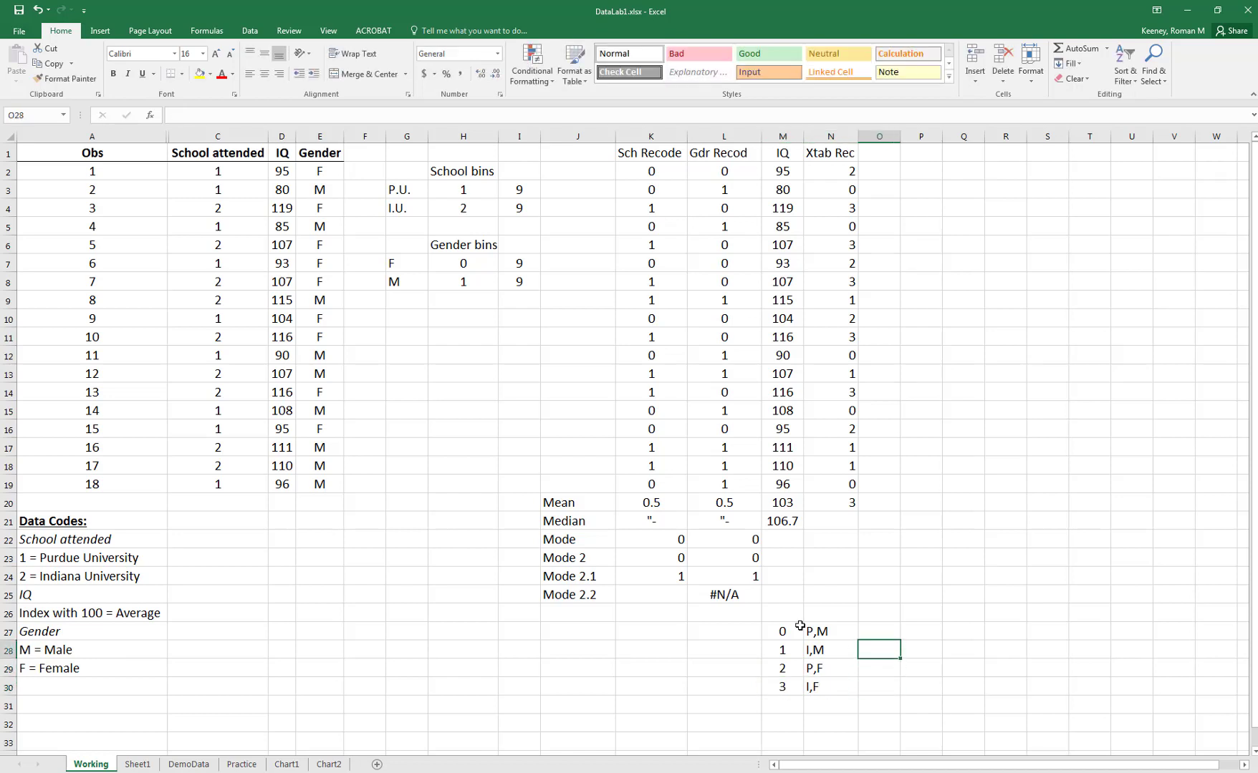
- Clear the surplus formula in N20 and centre the Xtab Rec codes in N2:N19
{"action": "left_click", "coordinate": [848, 485]}
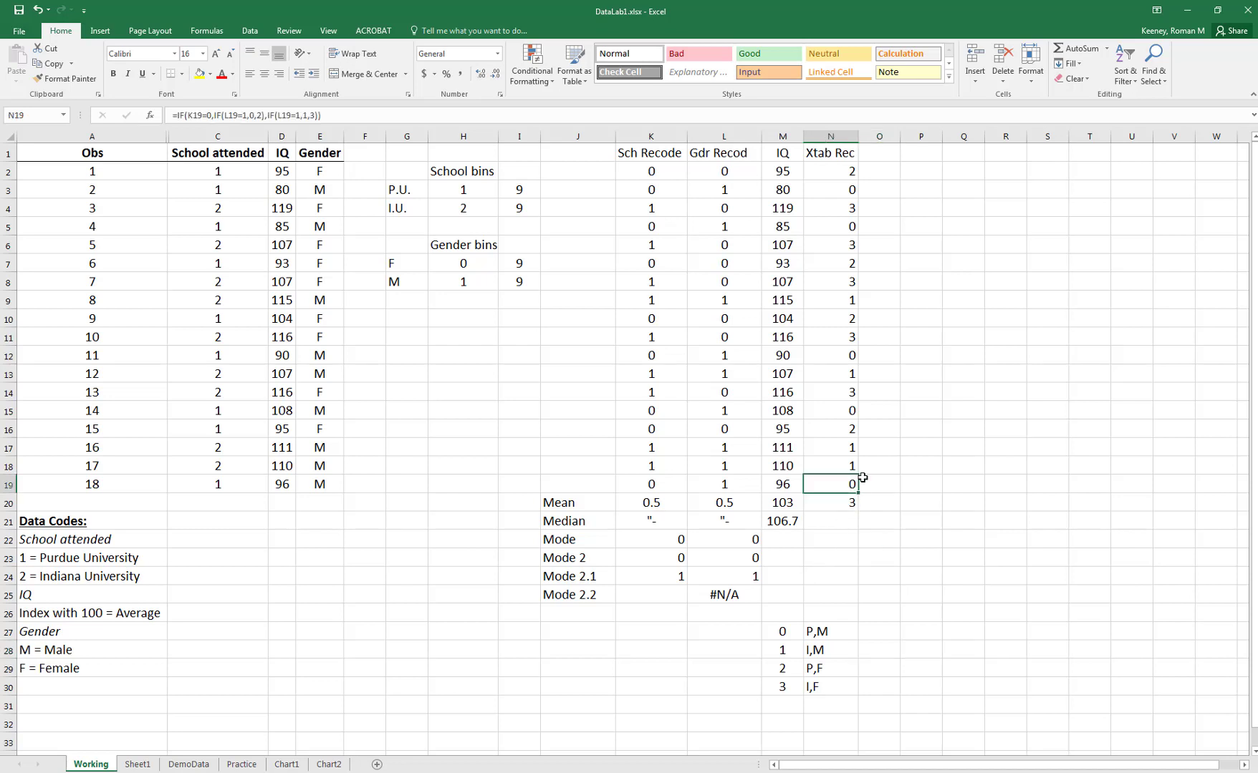
{"action": "left_click", "coordinate": [848, 505]}
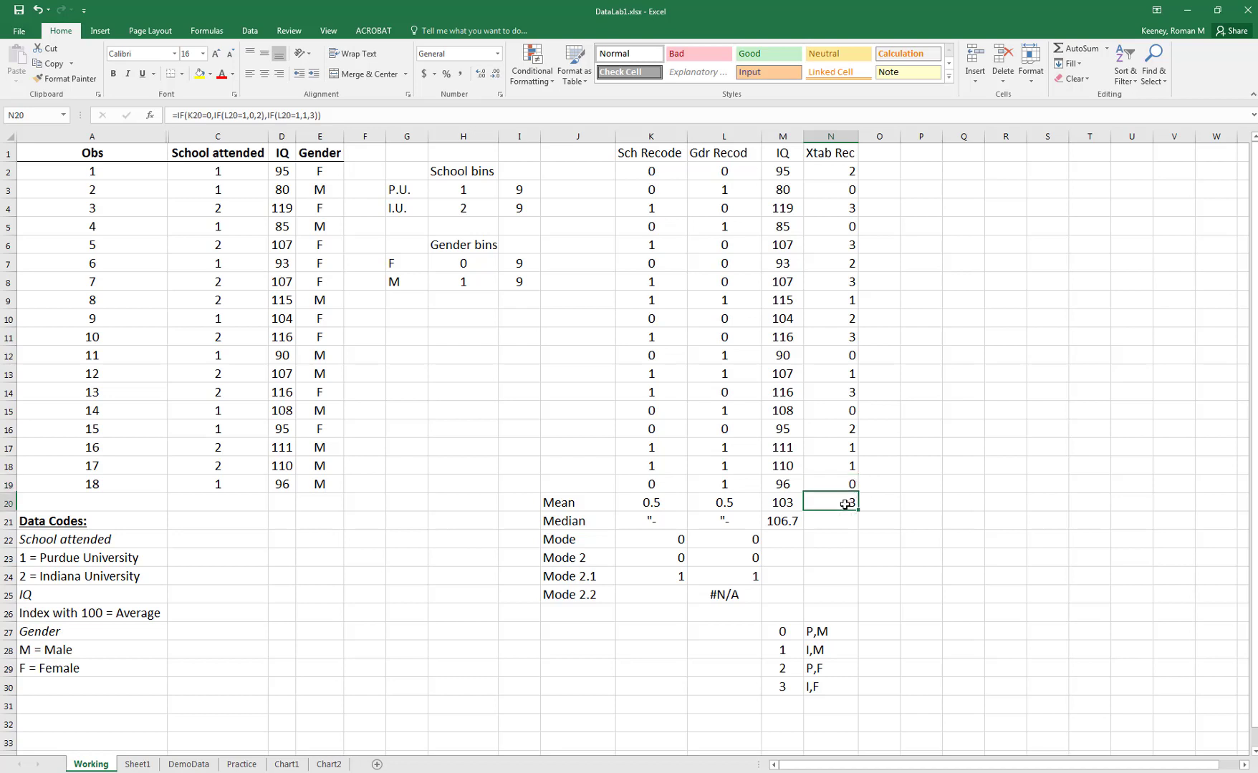
{"action": "key", "text": "Delete"}
{"action": "key", "text": "Up"}
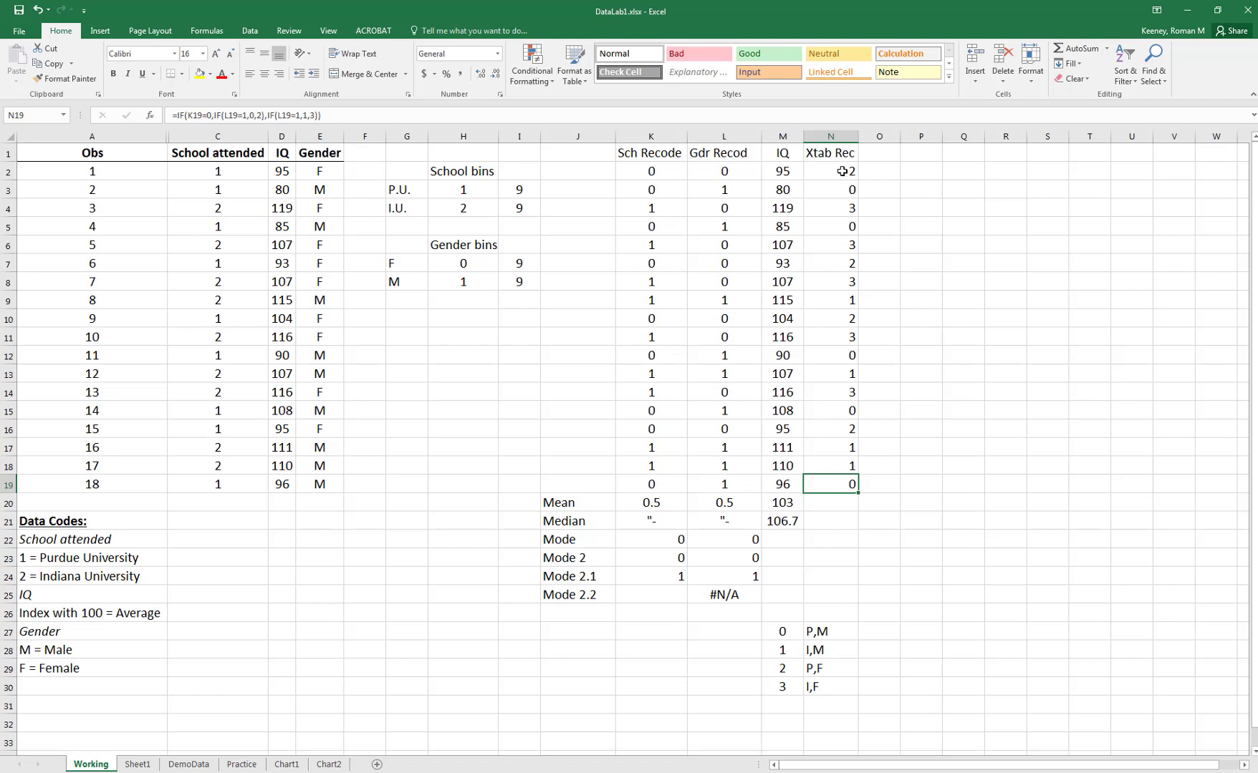
{"action": "left_click_drag", "start_coordinate": [843, 170], "coordinate": [827, 484]}
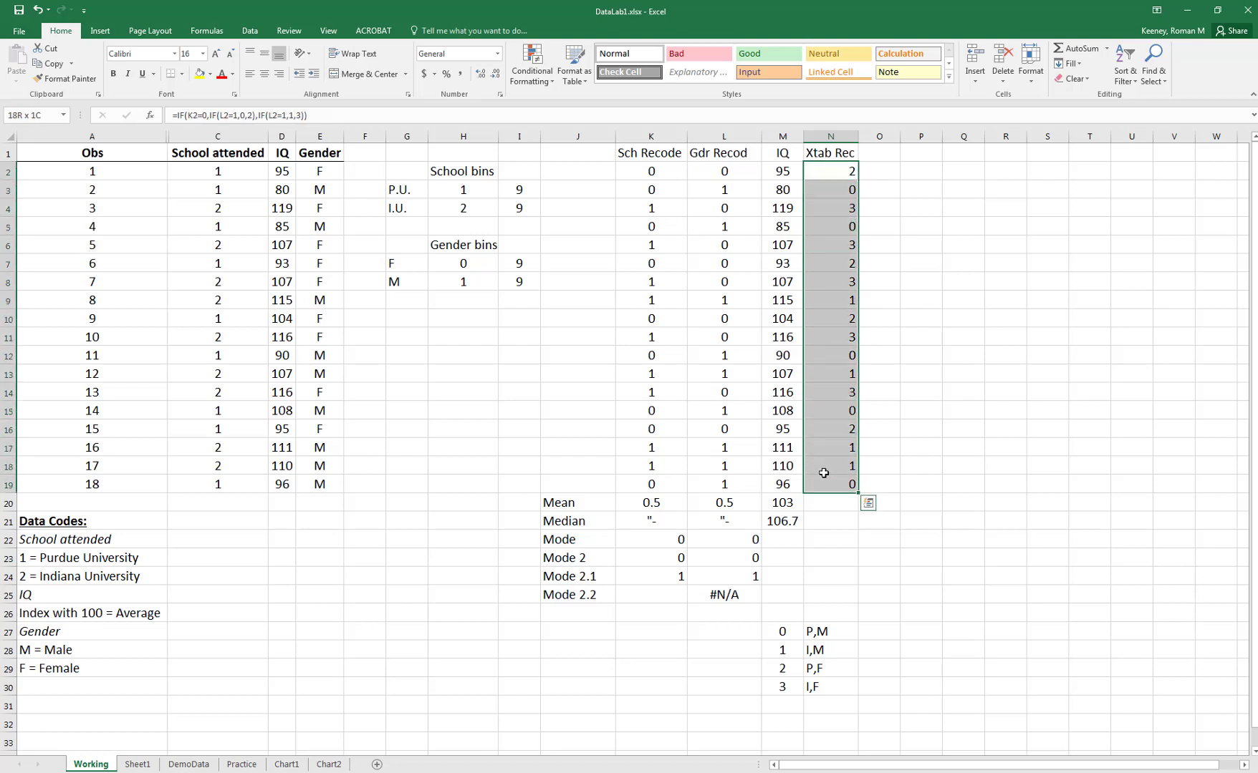
{"action": "left_click", "coordinate": [264, 74]}
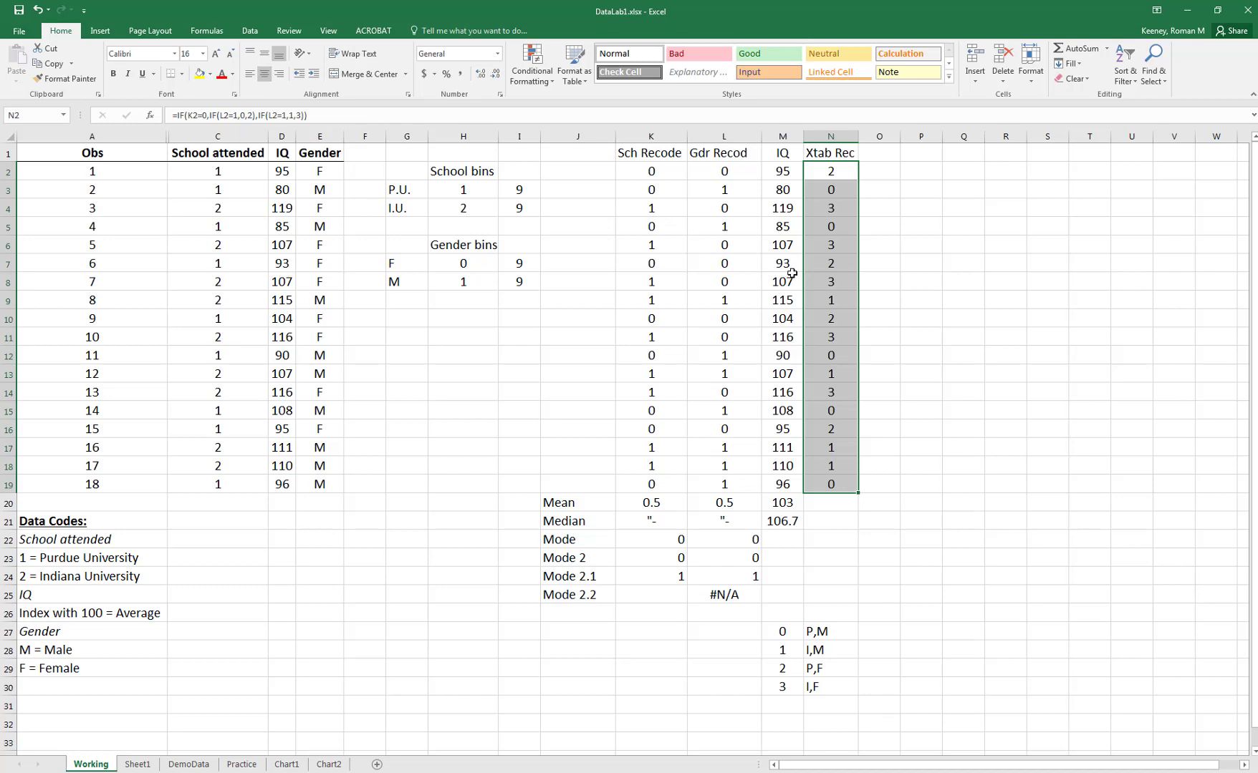
- Review the nested IF formula behind the first Xtab Rec code in N2
{"action": "left_click", "coordinate": [833, 175]}
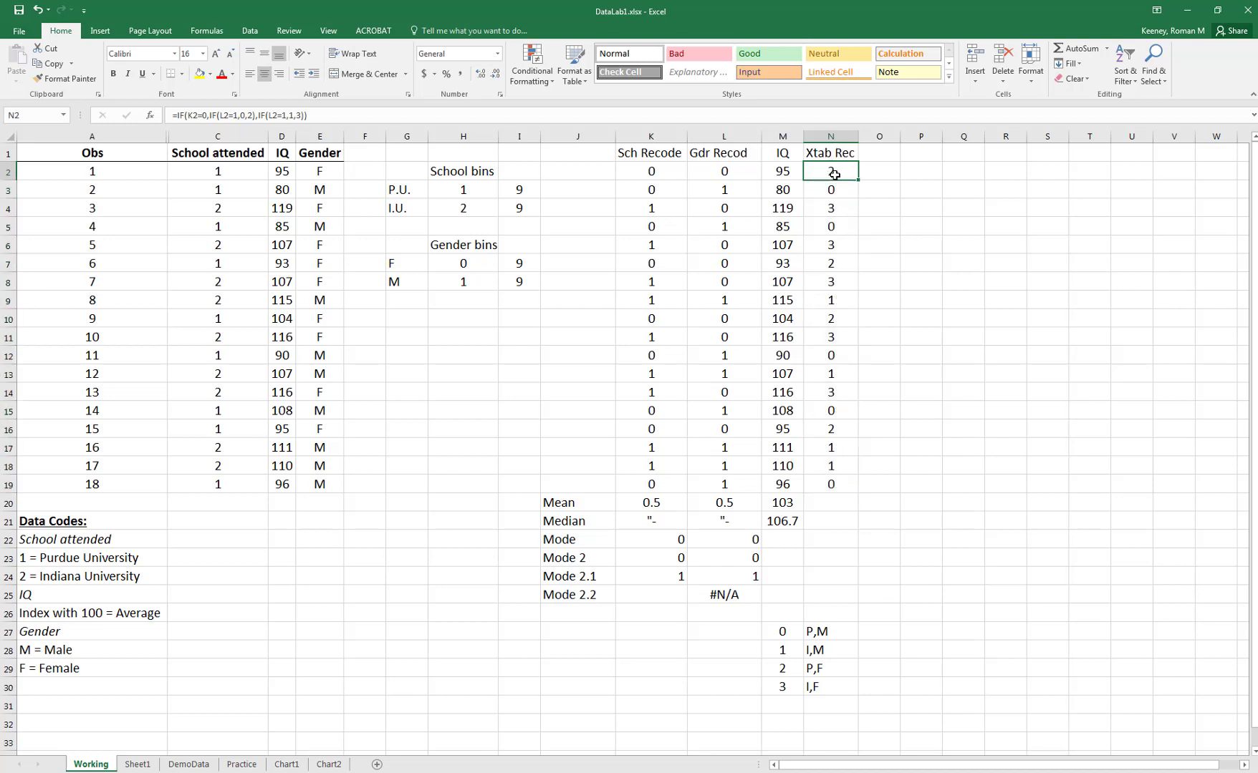
{"action": "double_click", "coordinate": [835, 174]}
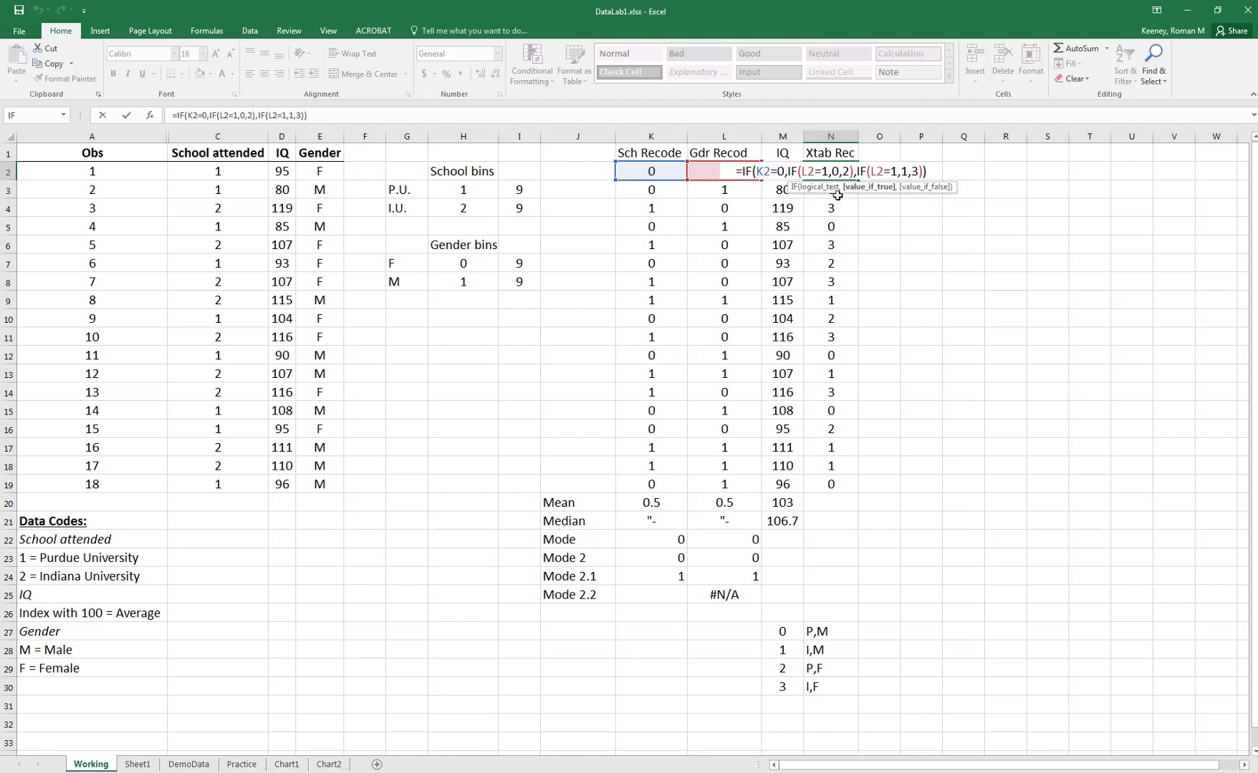
{"action": "left_click", "coordinate": [868, 218]}
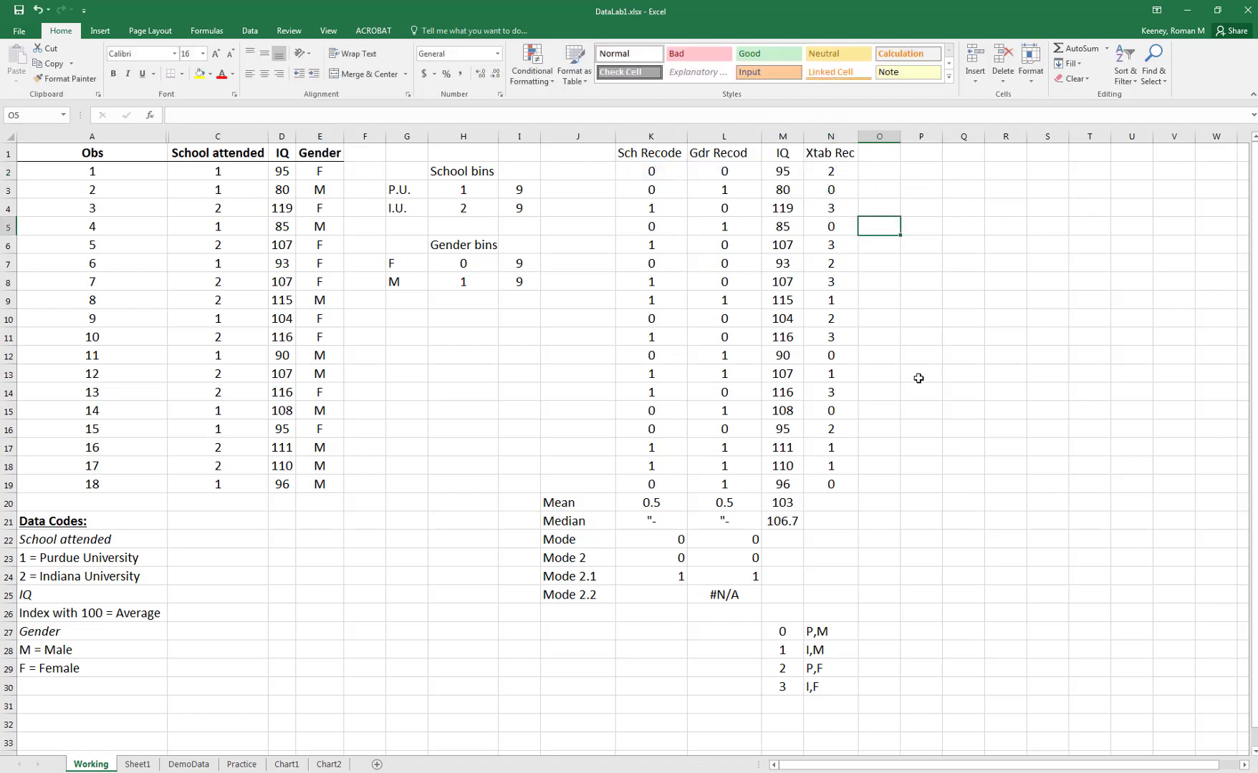
- Enter the bin values 0, 1, 2 and 3 in H10:H13, below the gender bins
{"action": "left_click", "coordinate": [403, 323]}
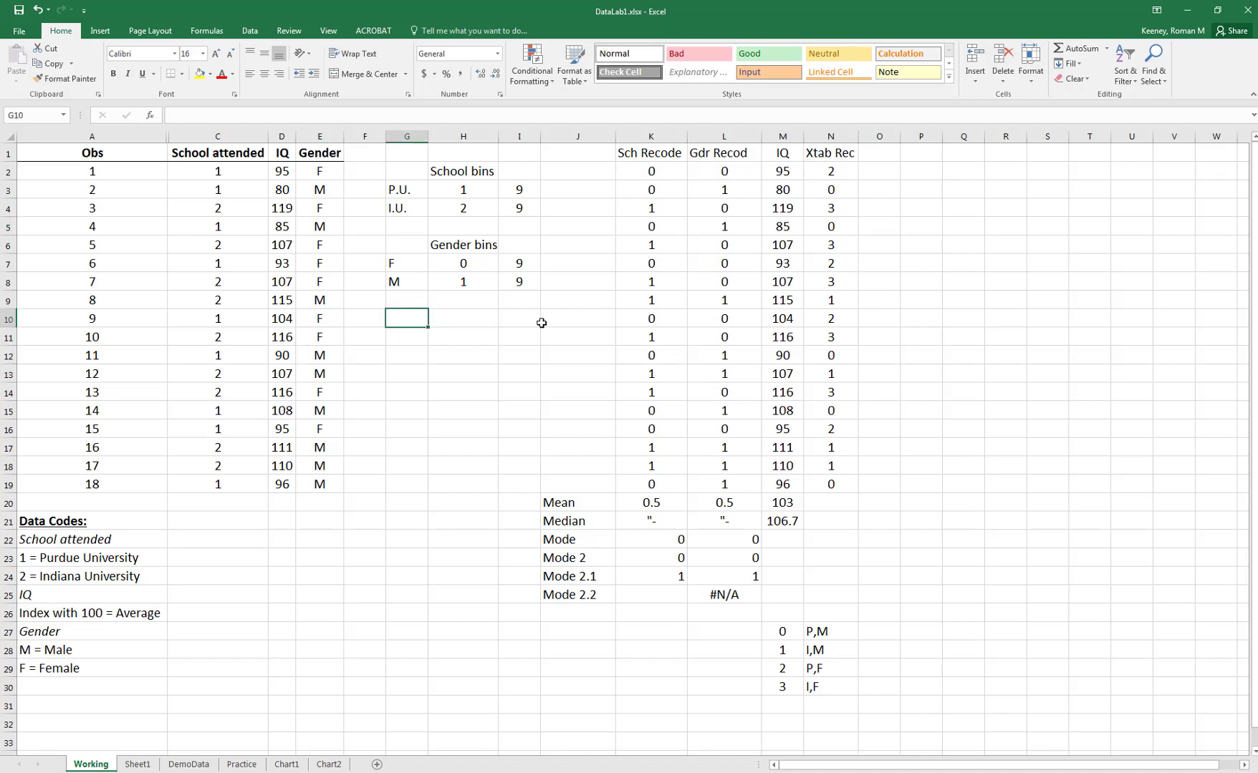
{"action": "key", "text": "Right"}
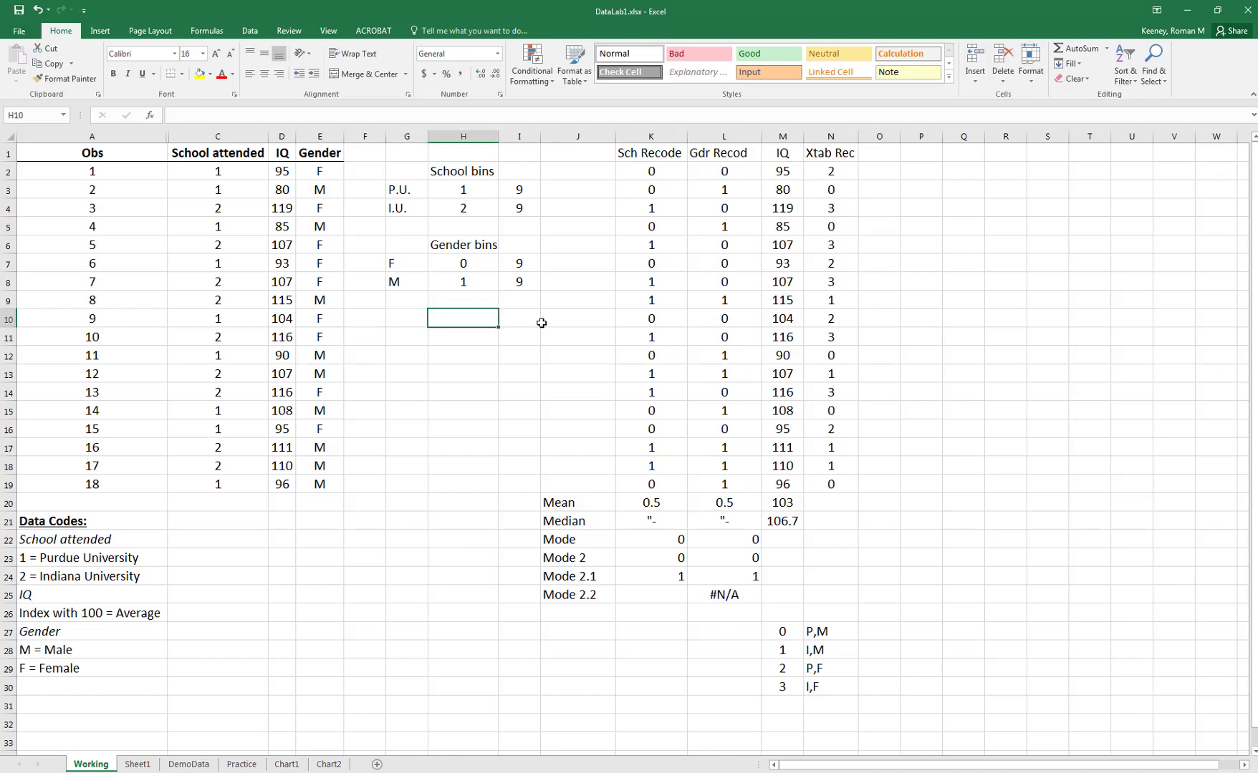
{"action": "type", "text": "0"}
{"action": "key", "text": "Return"}
{"action": "type", "text": "1"}
{"action": "key", "text": "Return"}
{"action": "type", "text": "2"}
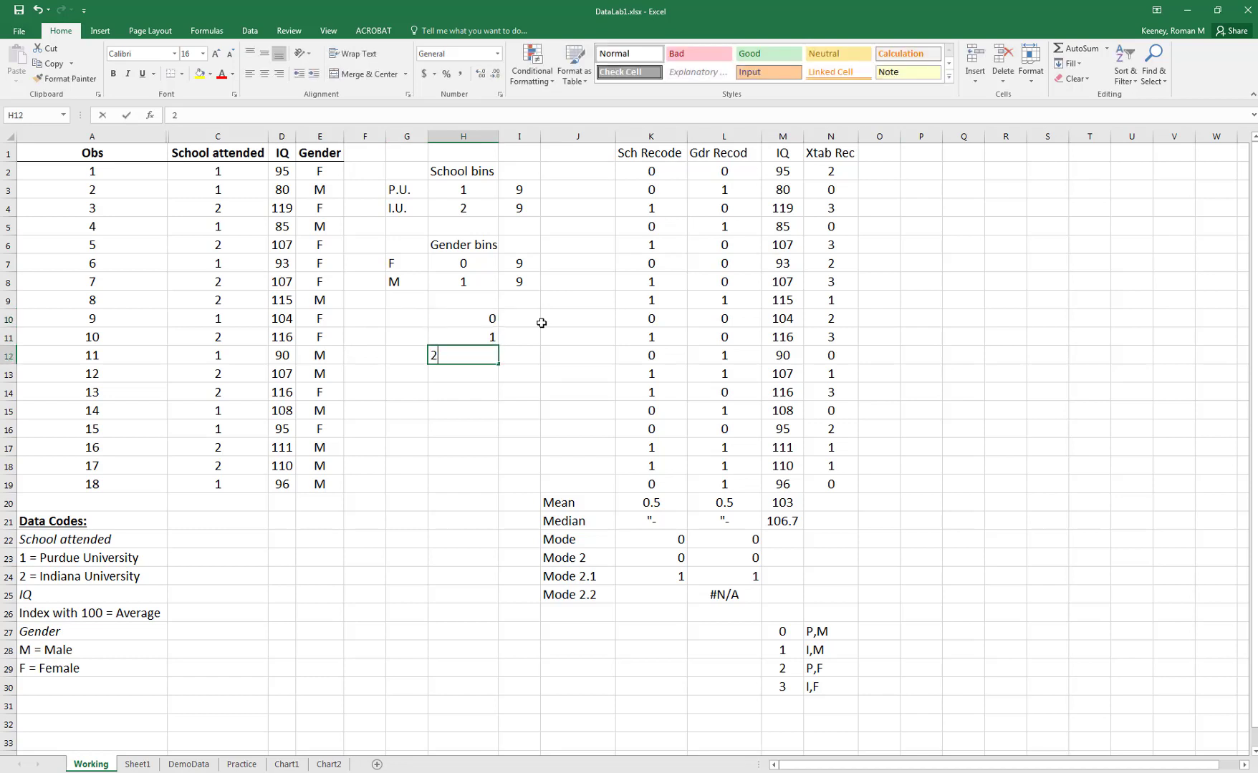
{"action": "key", "text": "Return"}
{"action": "type", "text": "3"}
- Label the new bin list with the heading "4 bins" in H9
{"action": "key", "text": "Up"}
{"action": "key", "text": "Up"}
{"action": "key", "text": "Up"}
{"action": "key", "text": "Up"}
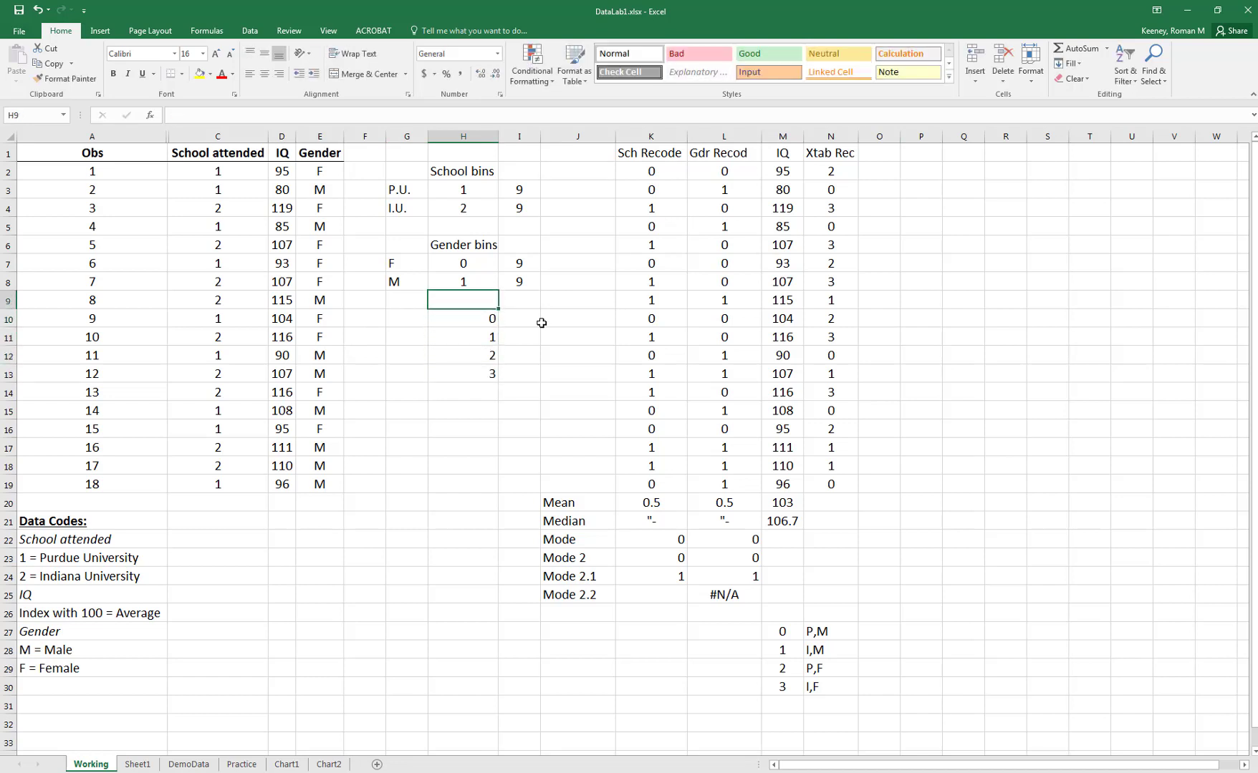
{"action": "type", "text": "$"}
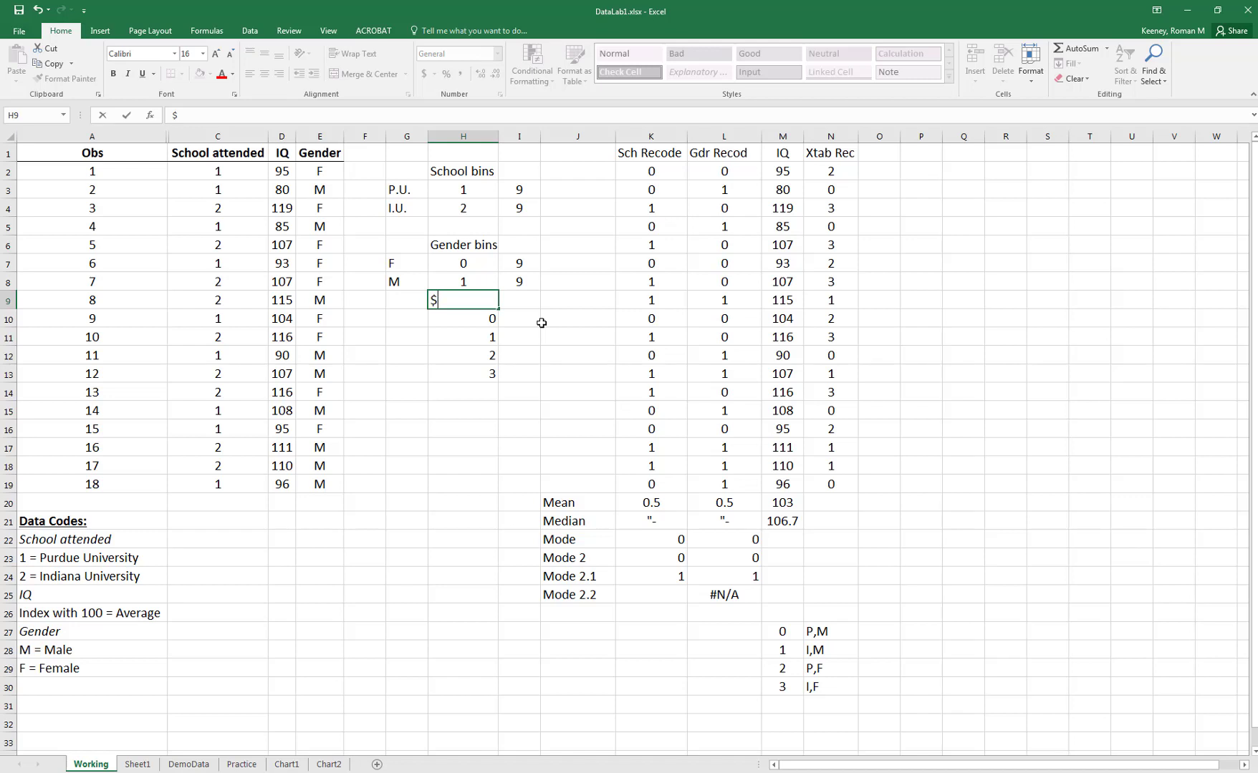
{"action": "key", "text": "BackSpace"}
{"action": "type", "text": "4 bins"}
- Copy the code key labels from N27:N30 to G10:G13 beside the new bins
{"action": "left_click_drag", "start_coordinate": [835, 634], "coordinate": [834, 685]}
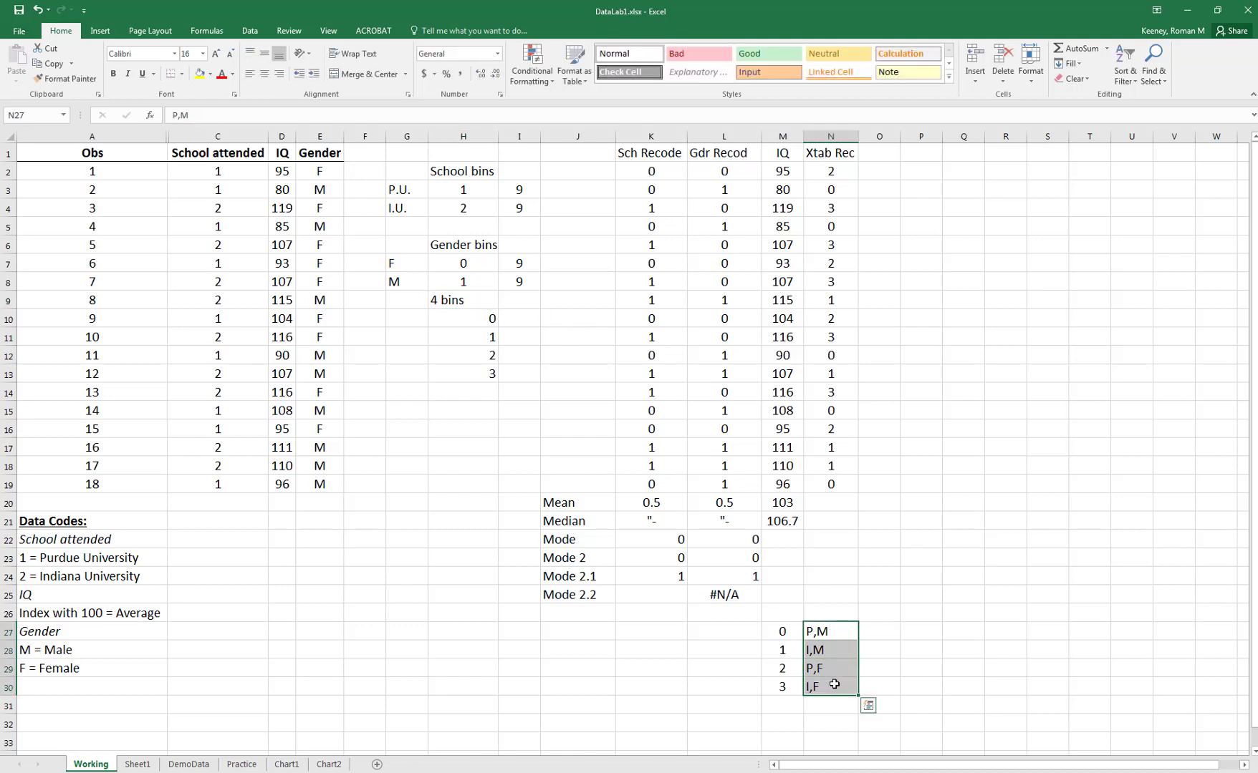
{"action": "key", "text": "ctrl+c"}
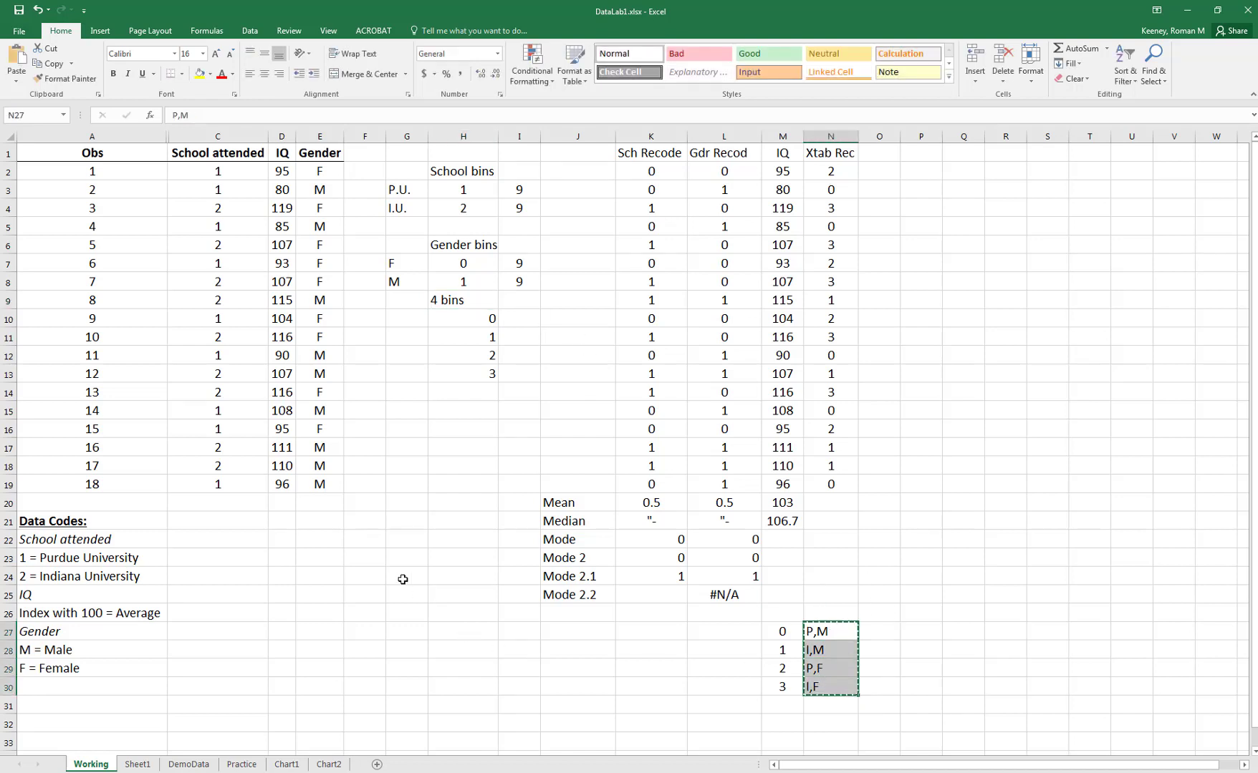
{"action": "left_click", "coordinate": [406, 316]}
{"action": "key", "text": "ctrl+v"}
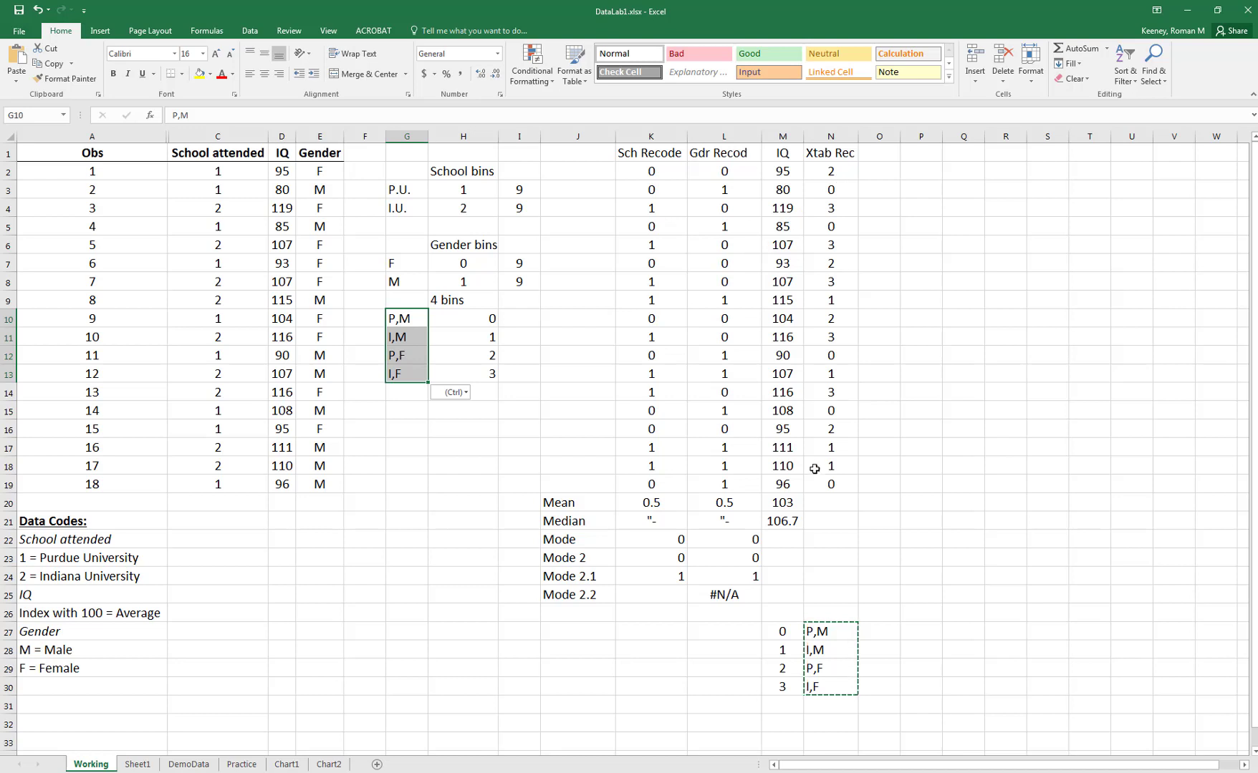
- Enter a FREQUENCY formula in I10 using N2:N19 as the data and H10:H13 as the bins
{"action": "left_click", "coordinate": [533, 319]}
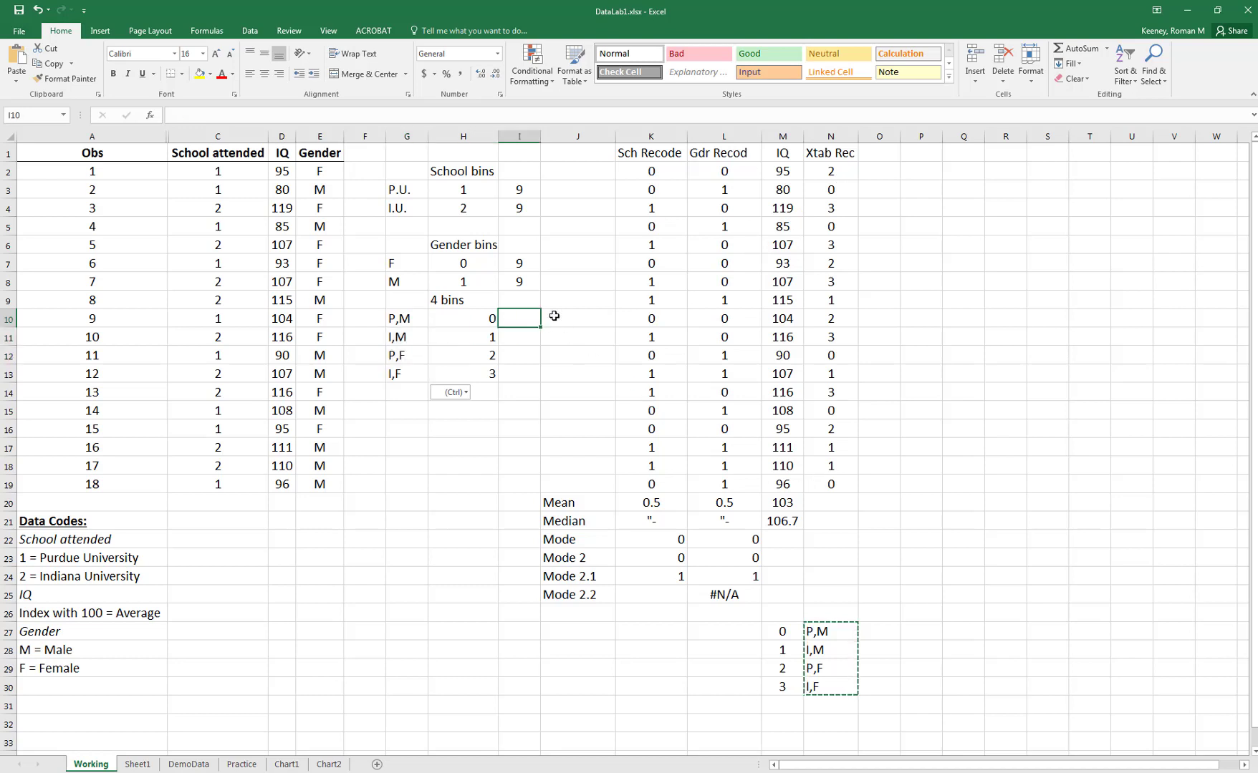
{"action": "type", "text": "="}
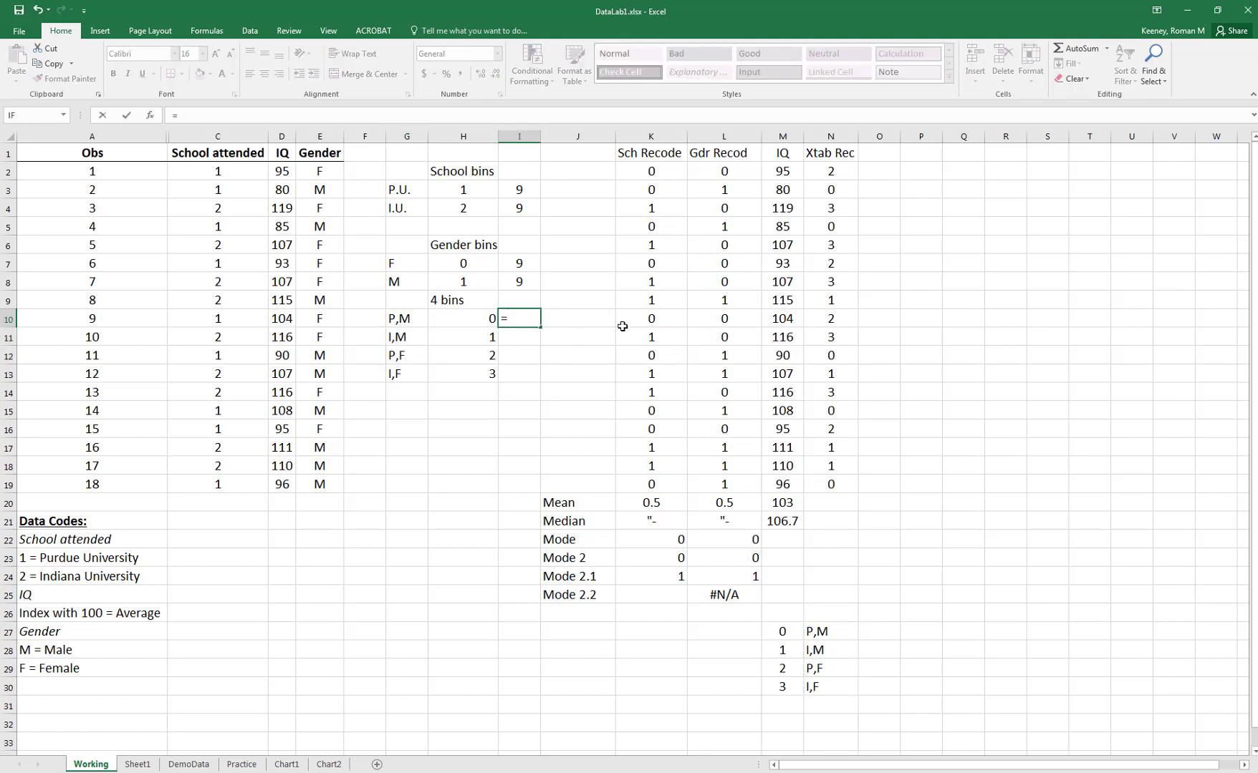
{"action": "type", "text": "freq"}
{"action": "key", "text": "Tab"}
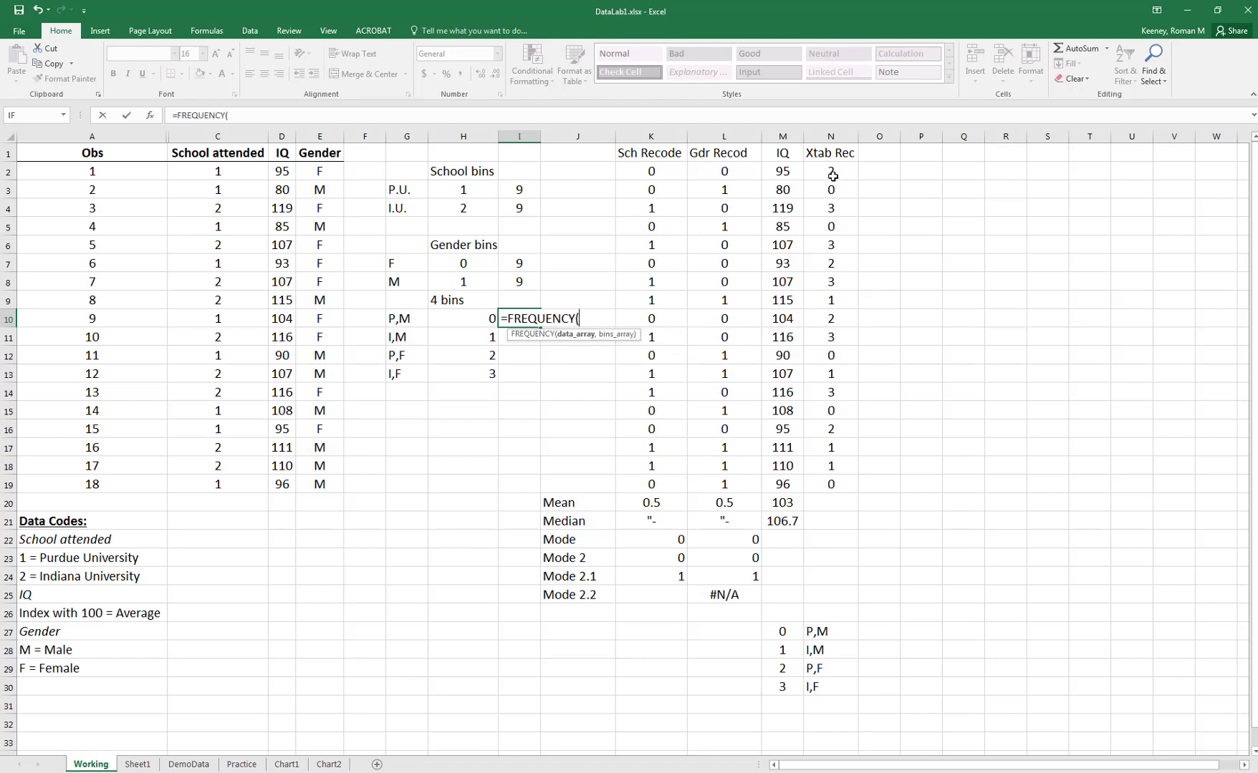
{"action": "left_click_drag", "start_coordinate": [833, 172], "coordinate": [838, 487]}
{"action": "type", "text": ","}
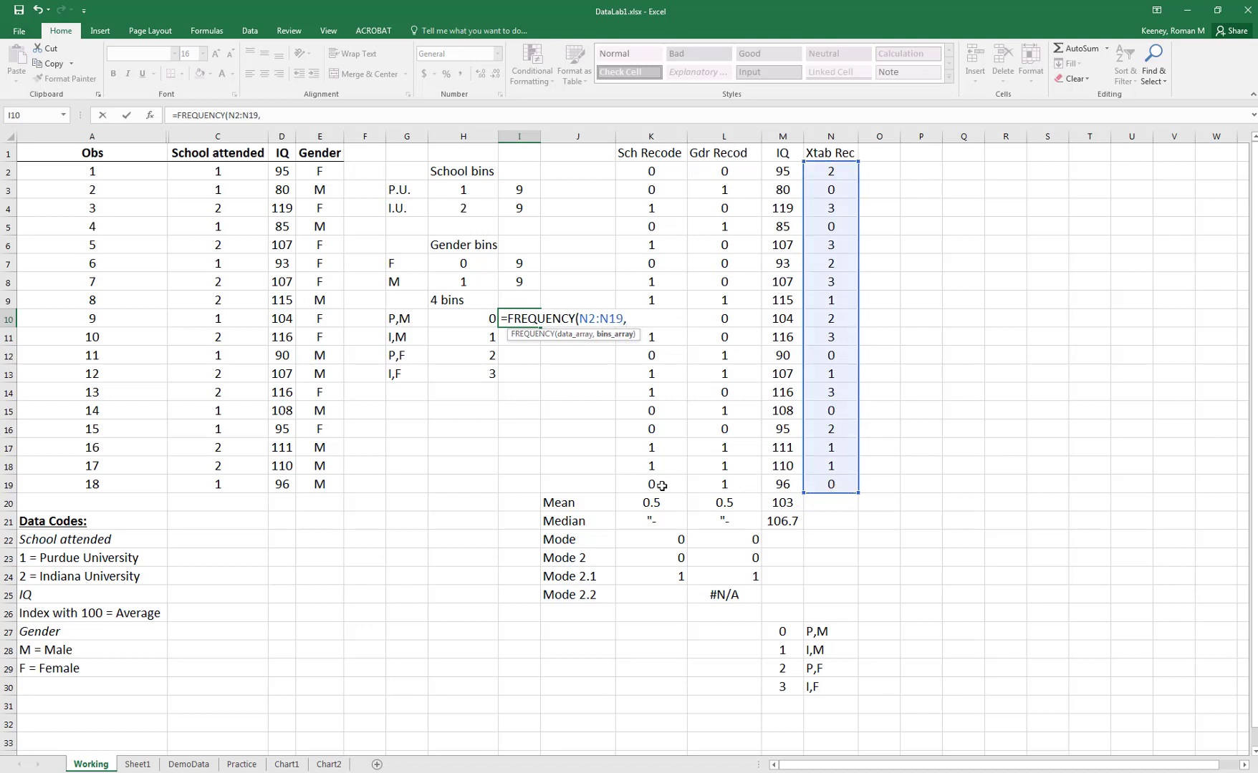
{"action": "left_click_drag", "start_coordinate": [480, 319], "coordinate": [464, 376]}
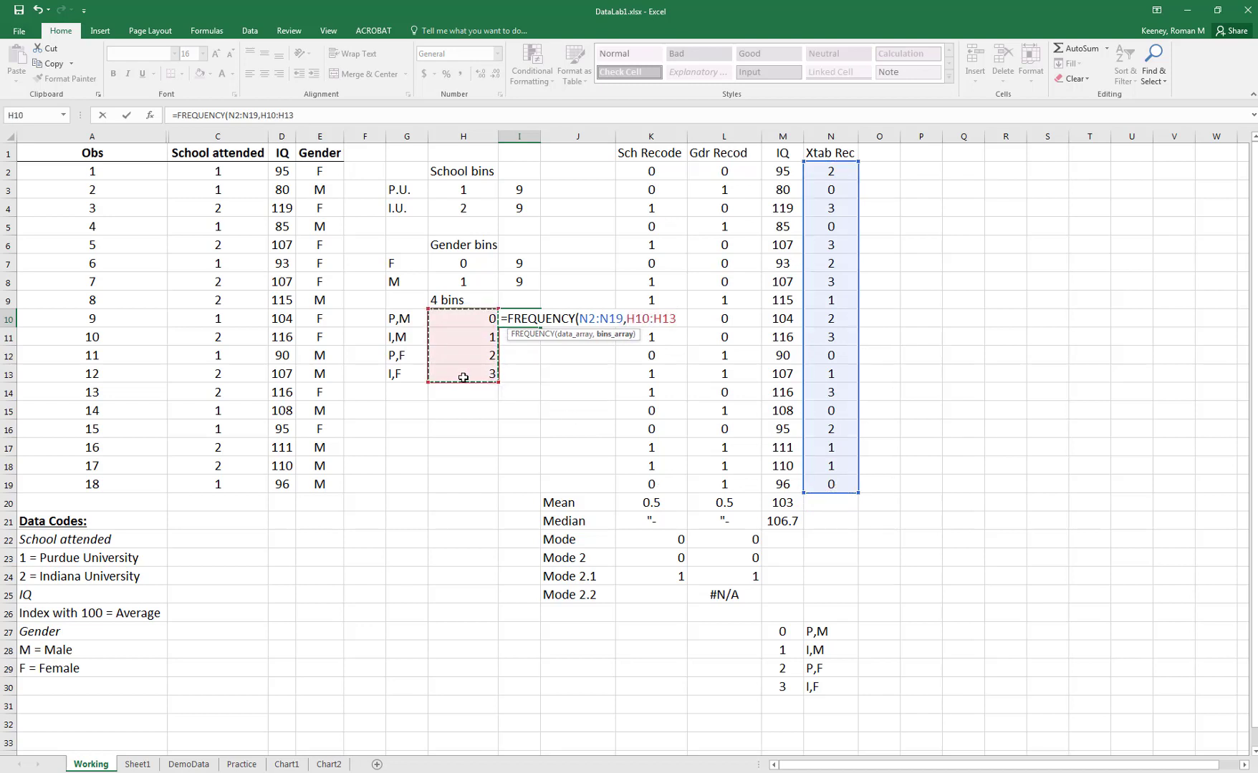
{"action": "key", "text": "Return"}
{"action": "key", "text": "Up"}
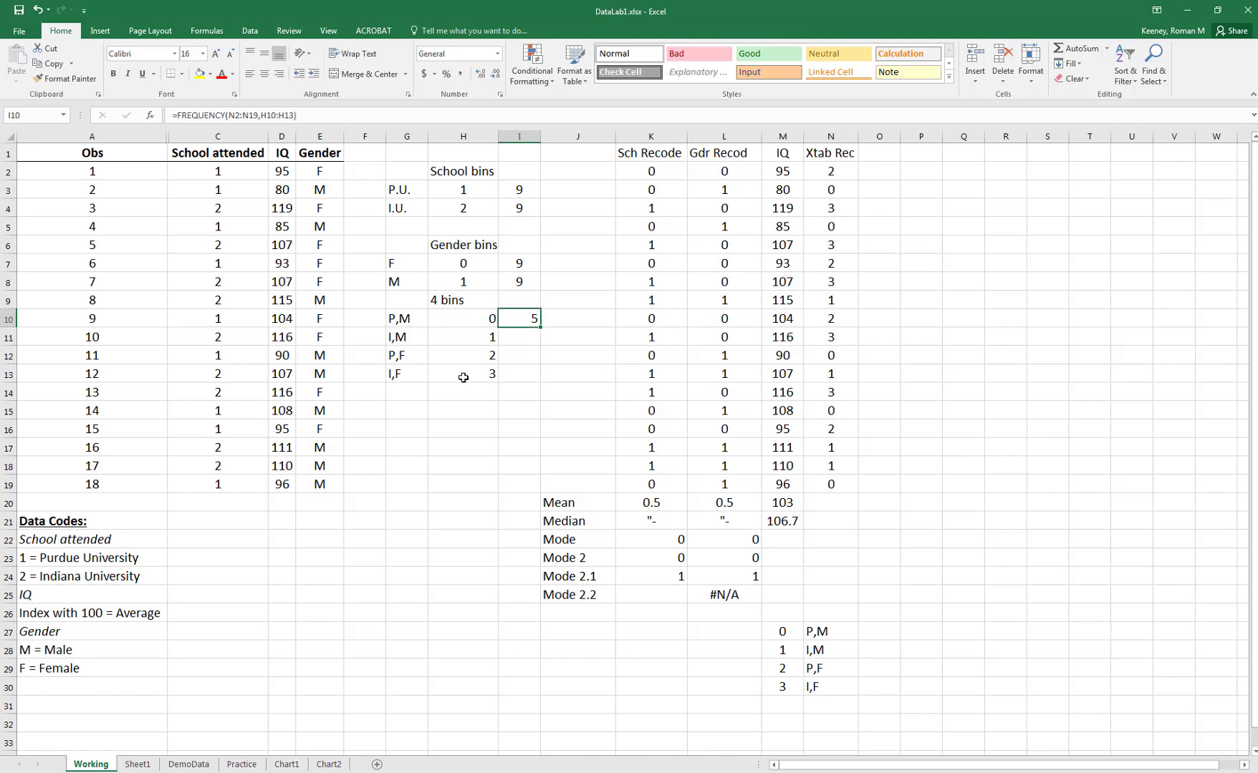
- Extend I10's FREQUENCY formula over I10:I13 as an array formula covering all four bins
{"action": "key", "text": "ctrl+c"}
{"action": "key", "text": "shift+Down"}
{"action": "key", "text": "shift+Down"}
{"action": "key", "text": "Escape"}
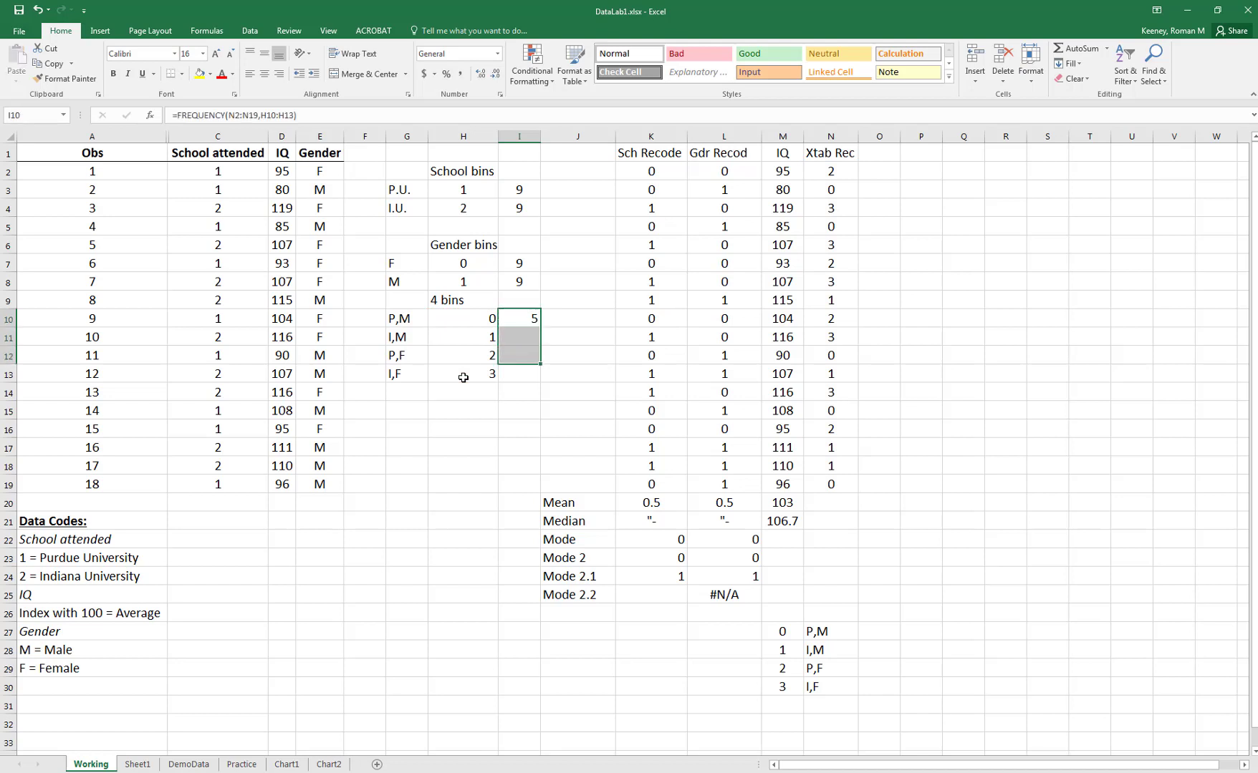
{"action": "key", "text": "shift+Up"}
{"action": "key", "text": "shift+Up"}
{"action": "key", "text": "shift+Down"}
{"action": "key", "text": "shift+Down"}
{"action": "key", "text": "shift+Down"}
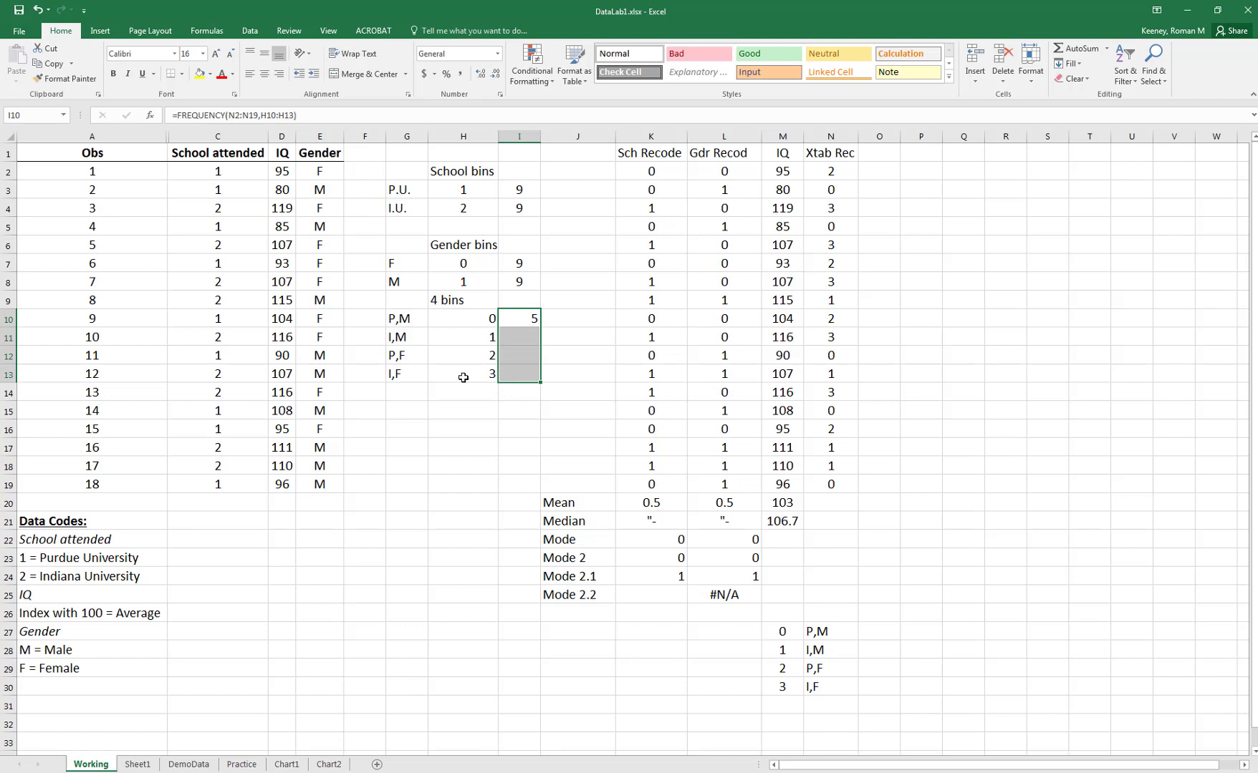
{"action": "key", "text": "F2"}
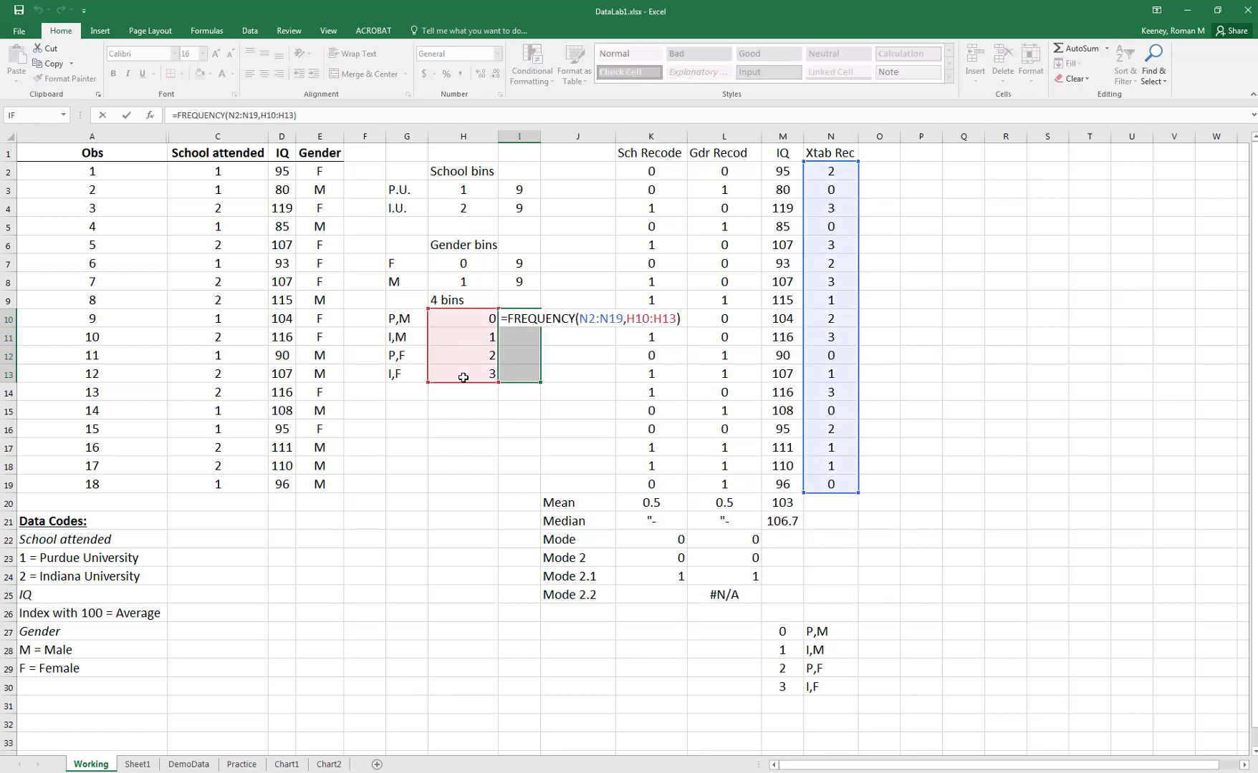
{"action": "key", "text": "ctrl+shift+Return"}
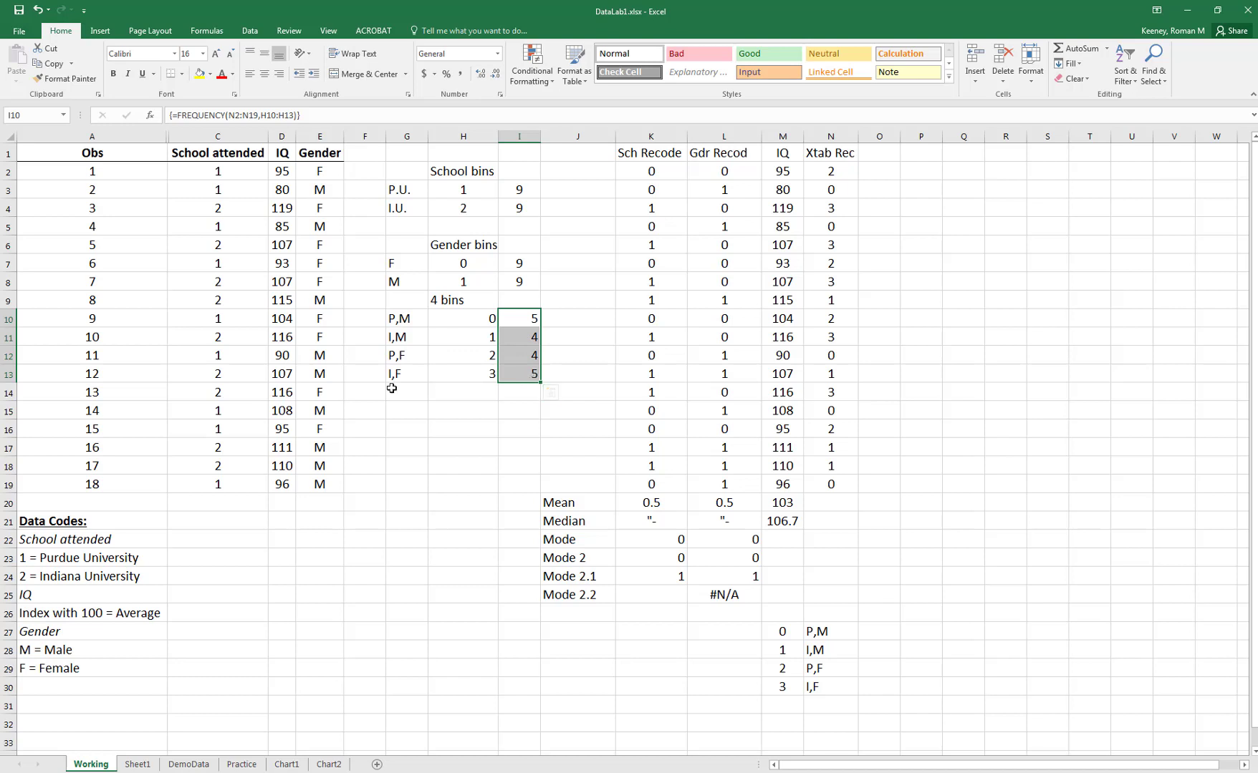
{"action": "left_click", "coordinate": [534, 413]}
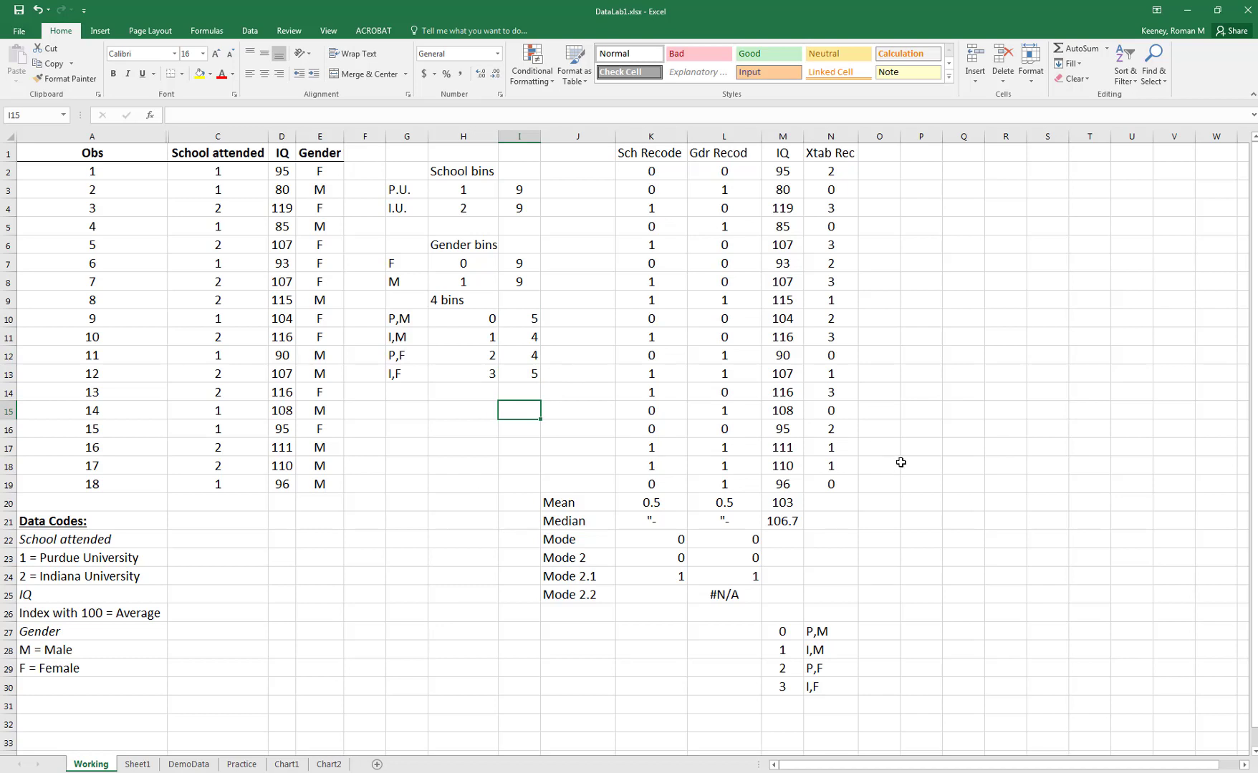
- Copy the four group labels from G10:G13 to P7:P10
{"action": "left_click_drag", "start_coordinate": [480, 315], "coordinate": [533, 374]}
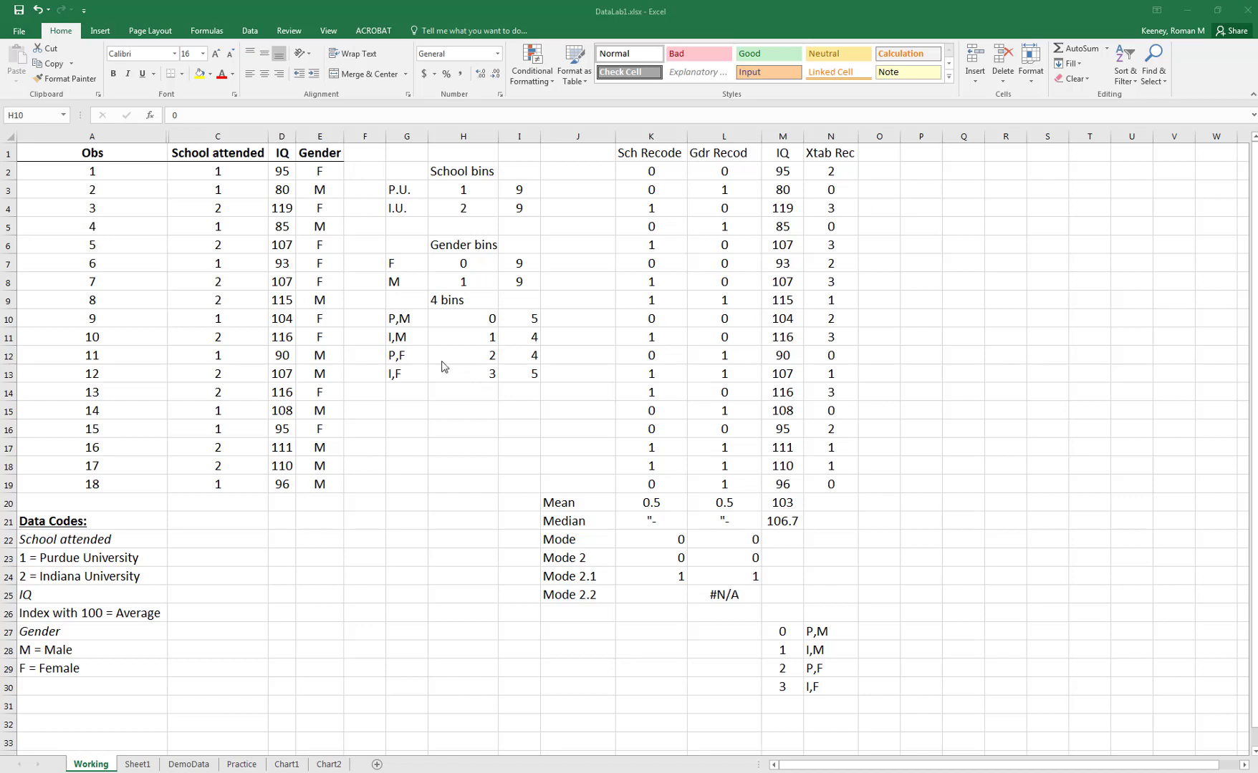
{"action": "left_click_drag", "start_coordinate": [400, 324], "coordinate": [533, 373]}
{"action": "left_click", "coordinate": [400, 324]}
{"action": "left_click_drag", "start_coordinate": [400, 324], "coordinate": [393, 376]}
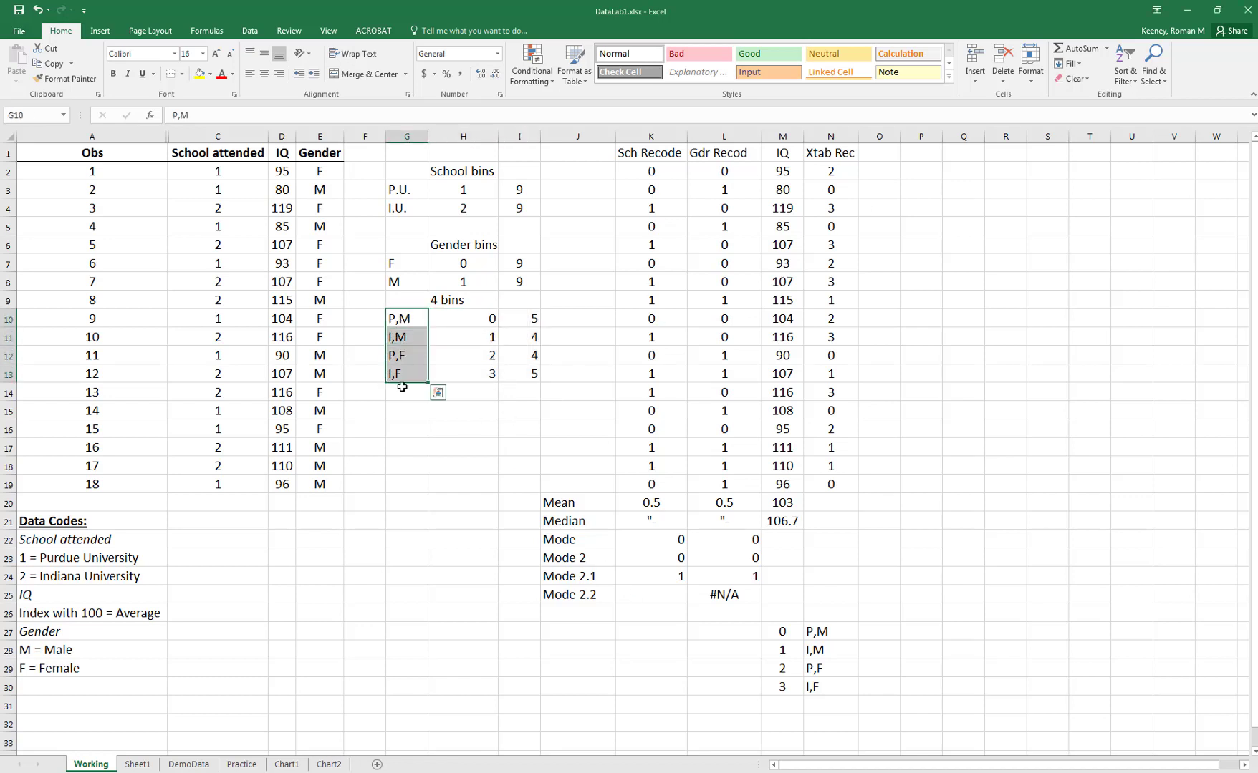
{"action": "key", "text": "ctrl+c"}
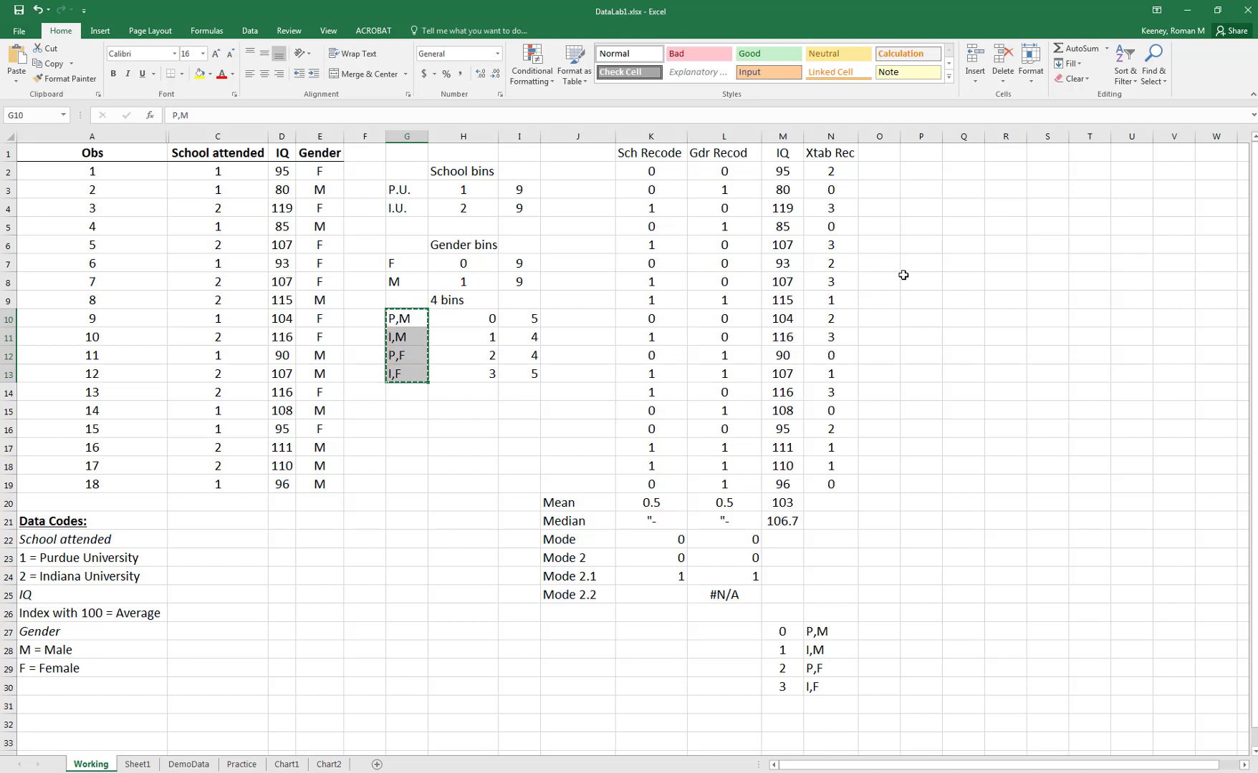
{"action": "left_click", "coordinate": [912, 262]}
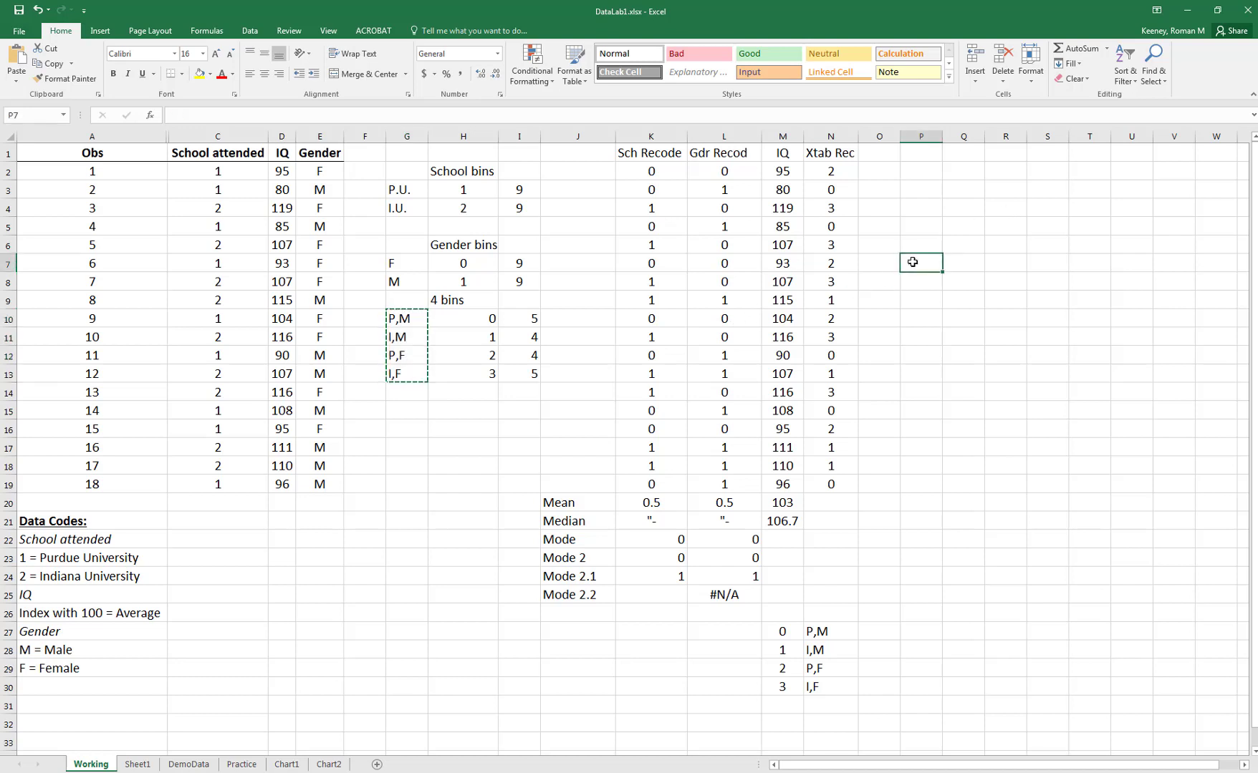
{"action": "key", "text": "ctrl+v"}
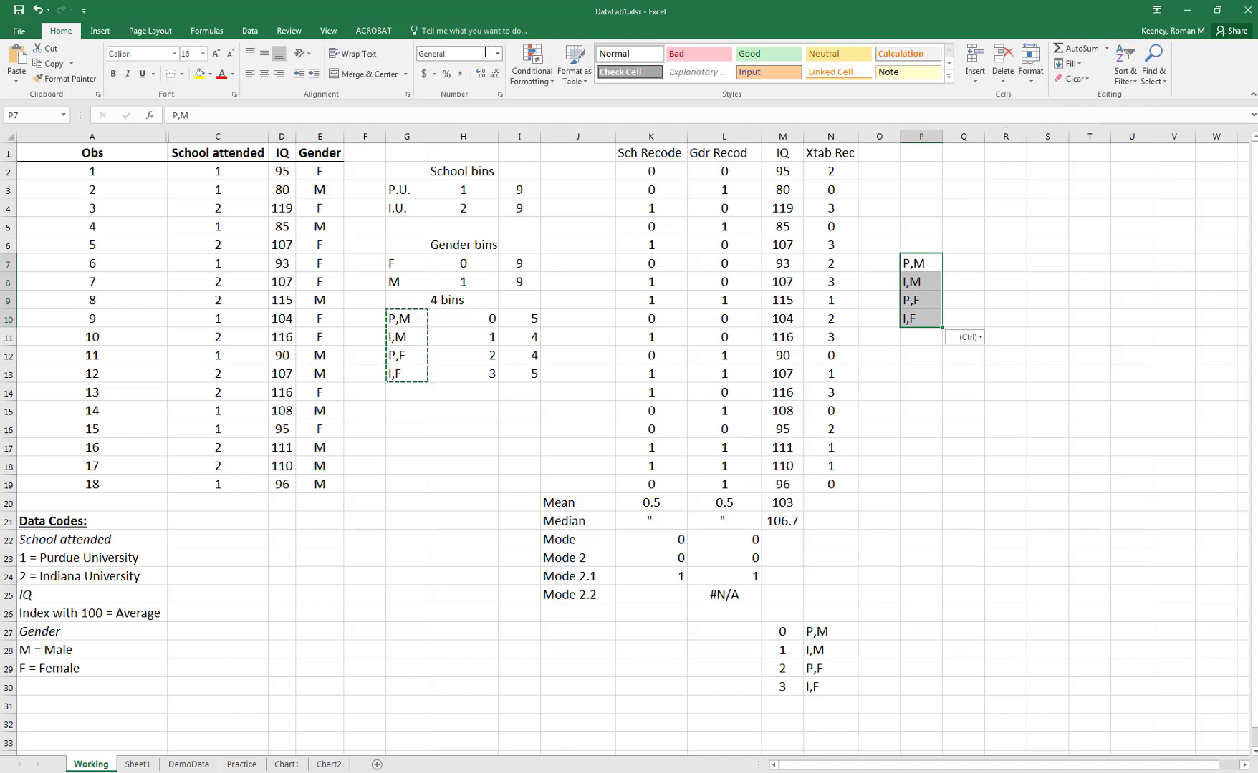
{"action": "left_click", "coordinate": [479, 30]}
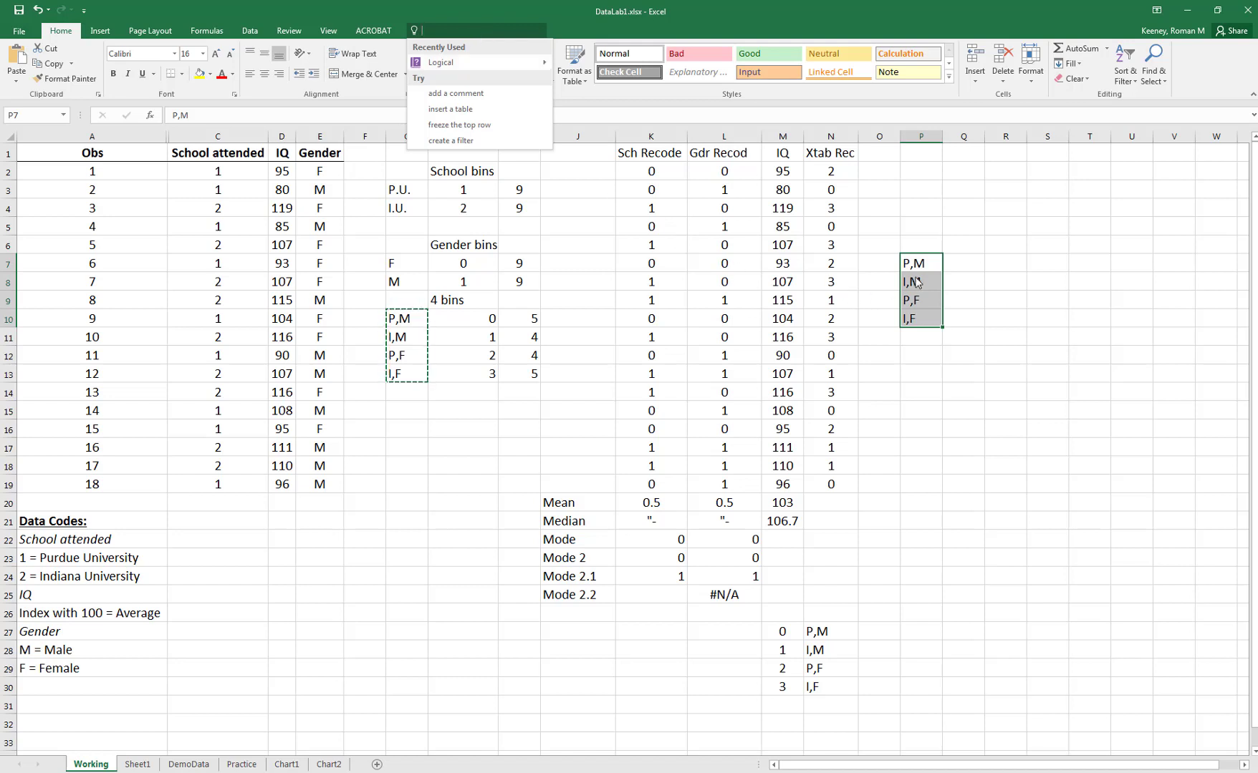
{"action": "key", "text": "Escape"}
- Enter an AVERAGEIF formula in Q7 that averages M2:M19 where N2:N19 meets the criterion "=0"
{"action": "left_click", "coordinate": [973, 263]}
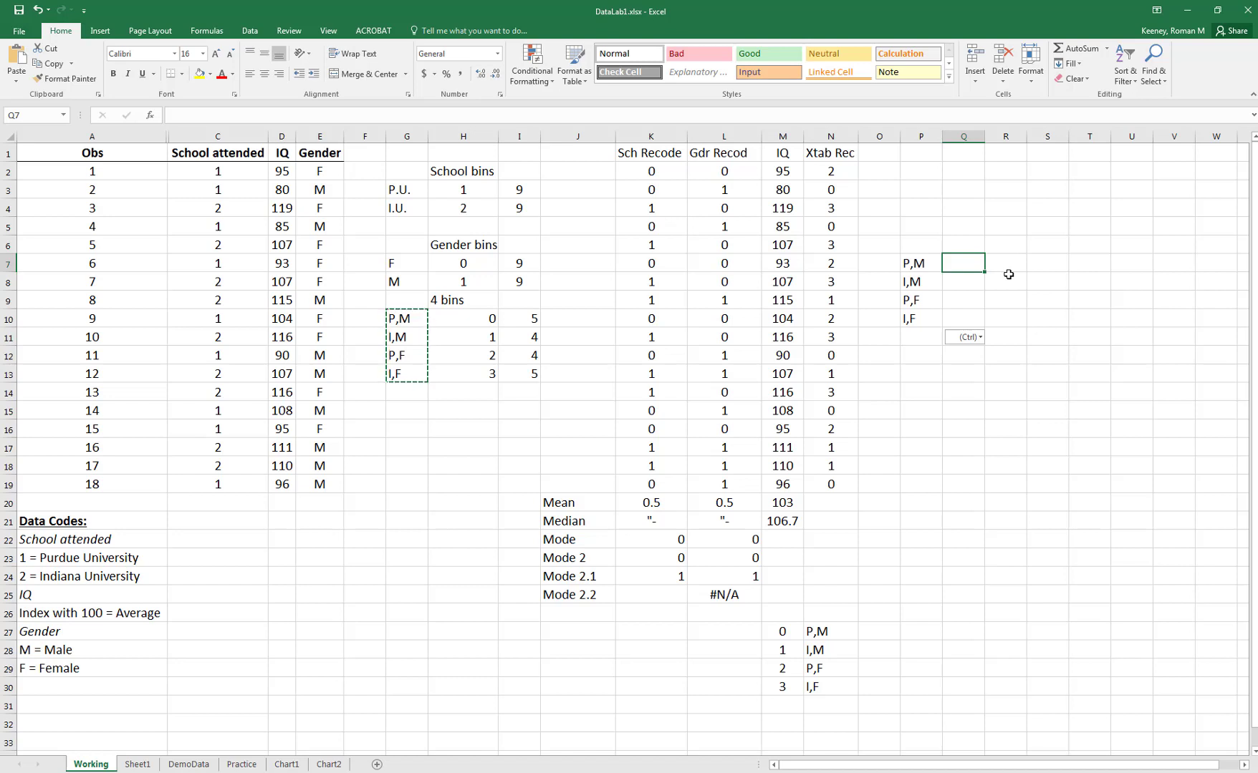
{"action": "type", "text": "=averageif"}
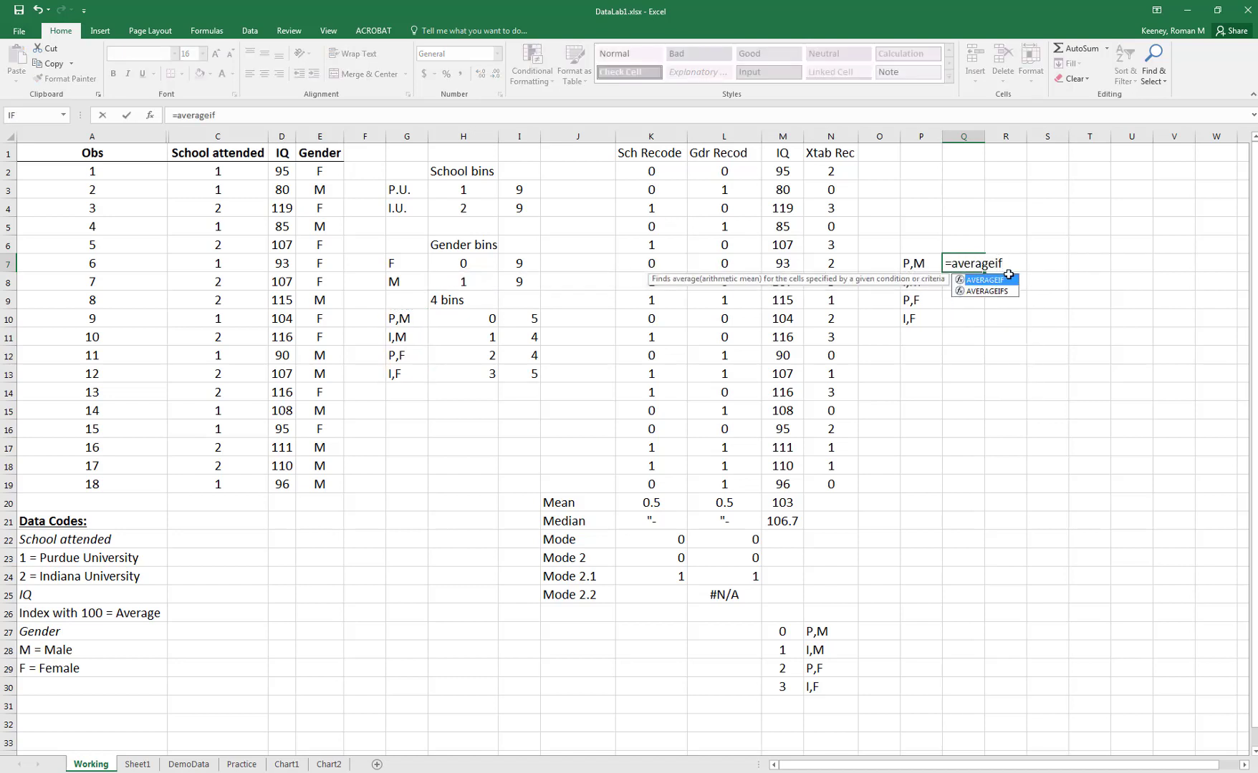
{"action": "type", "text": "("}
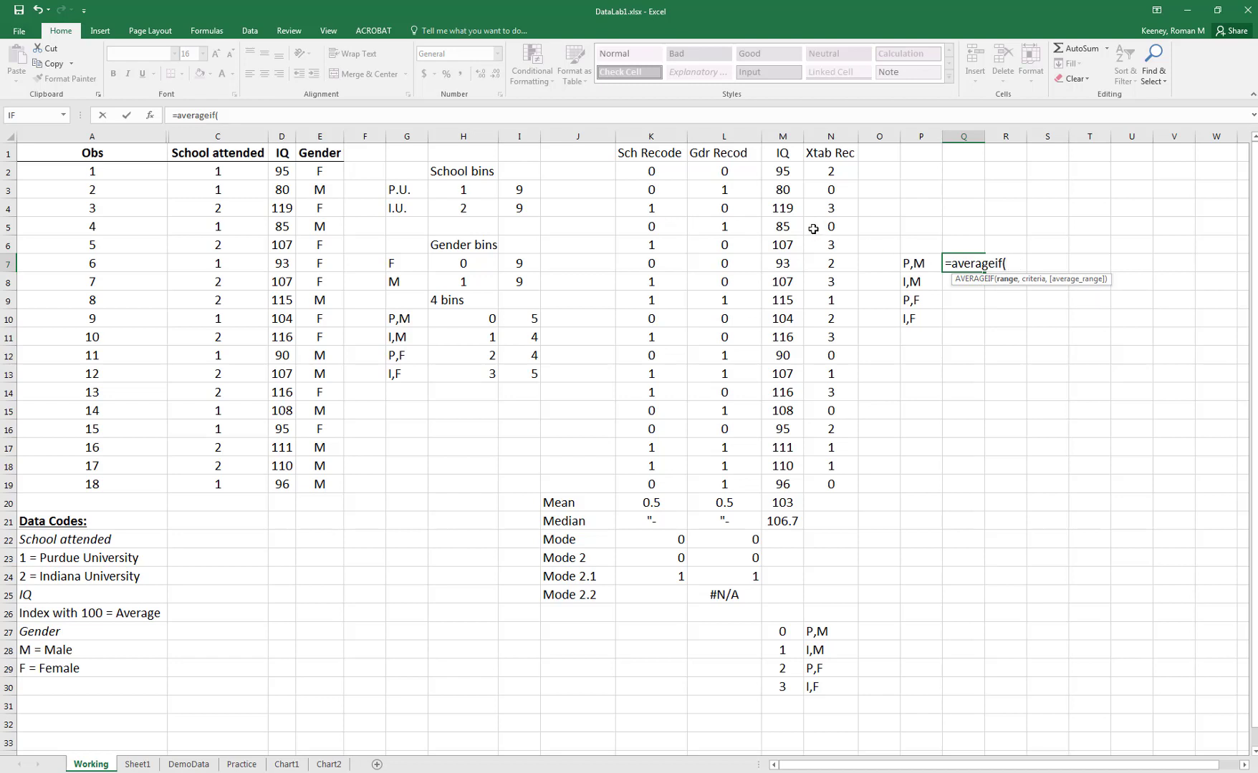
{"action": "left_click_drag", "start_coordinate": [833, 172], "coordinate": [827, 484]}
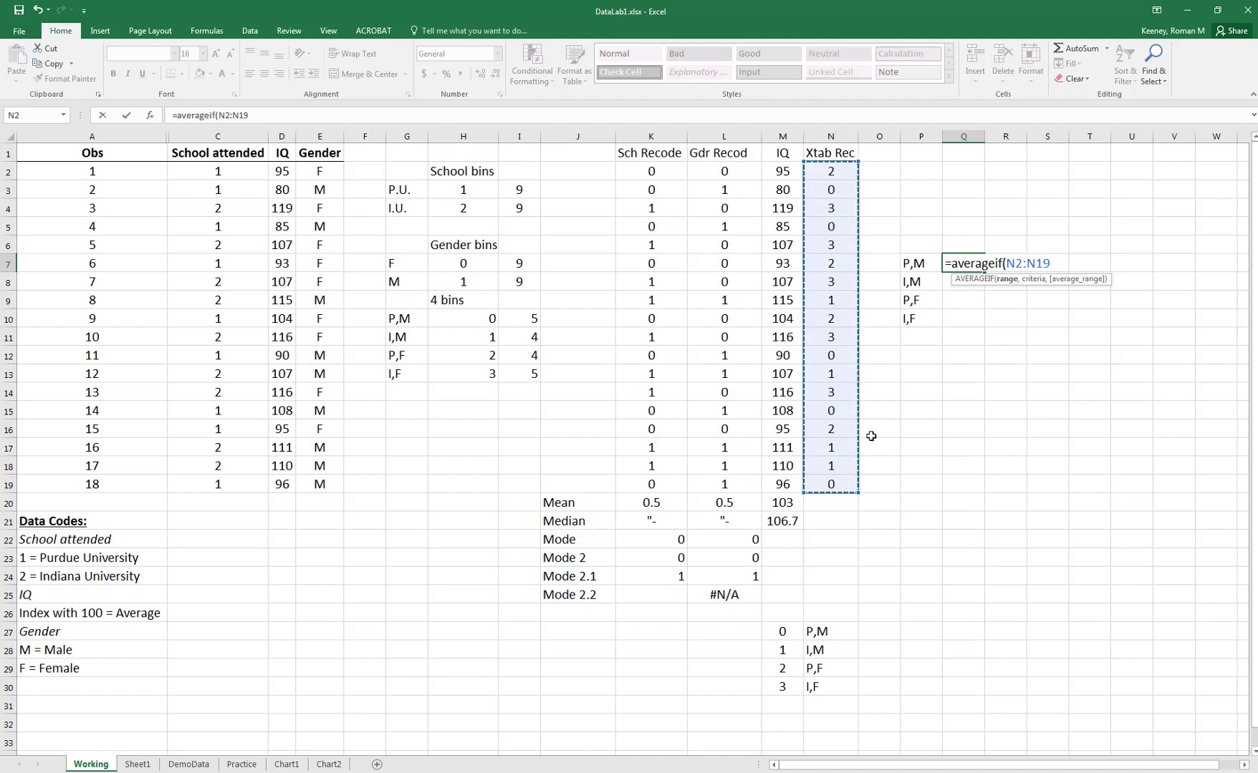
{"action": "type", "text": ","}
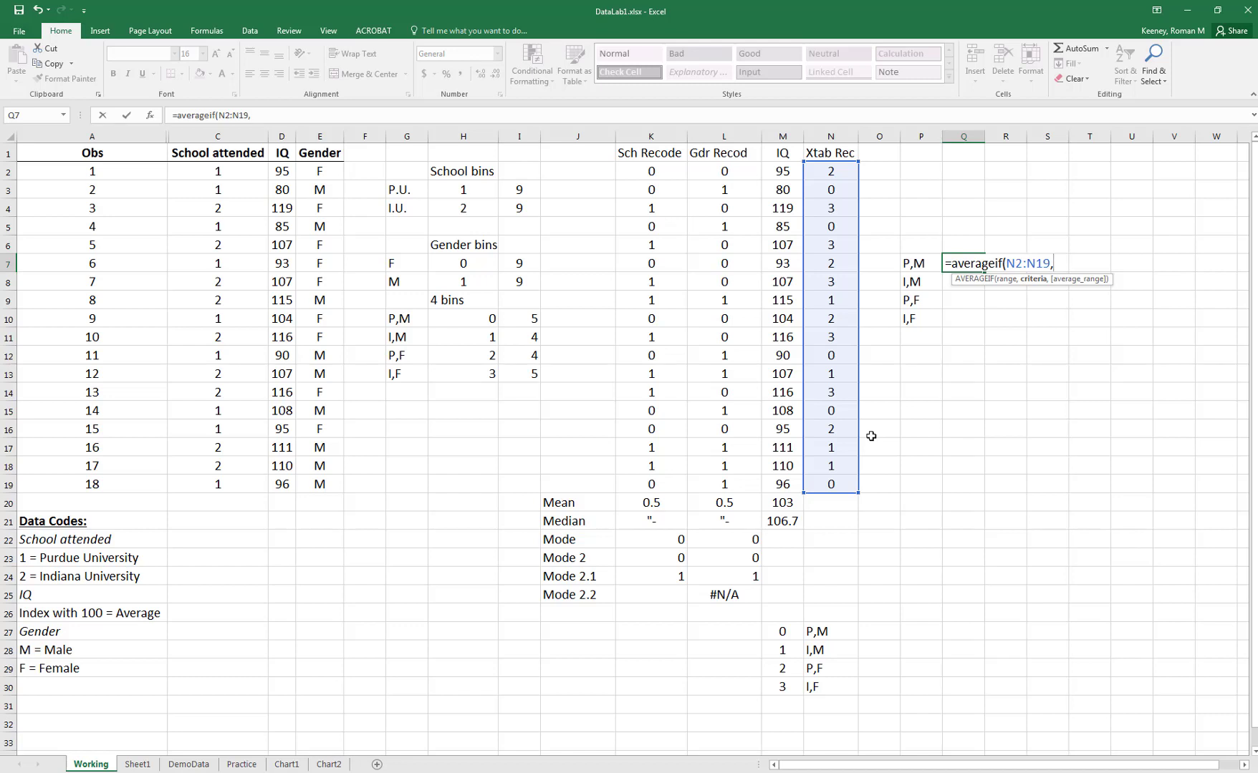
{"action": "type", "text": "\"=0\""}
{"action": "type", "text": ","}
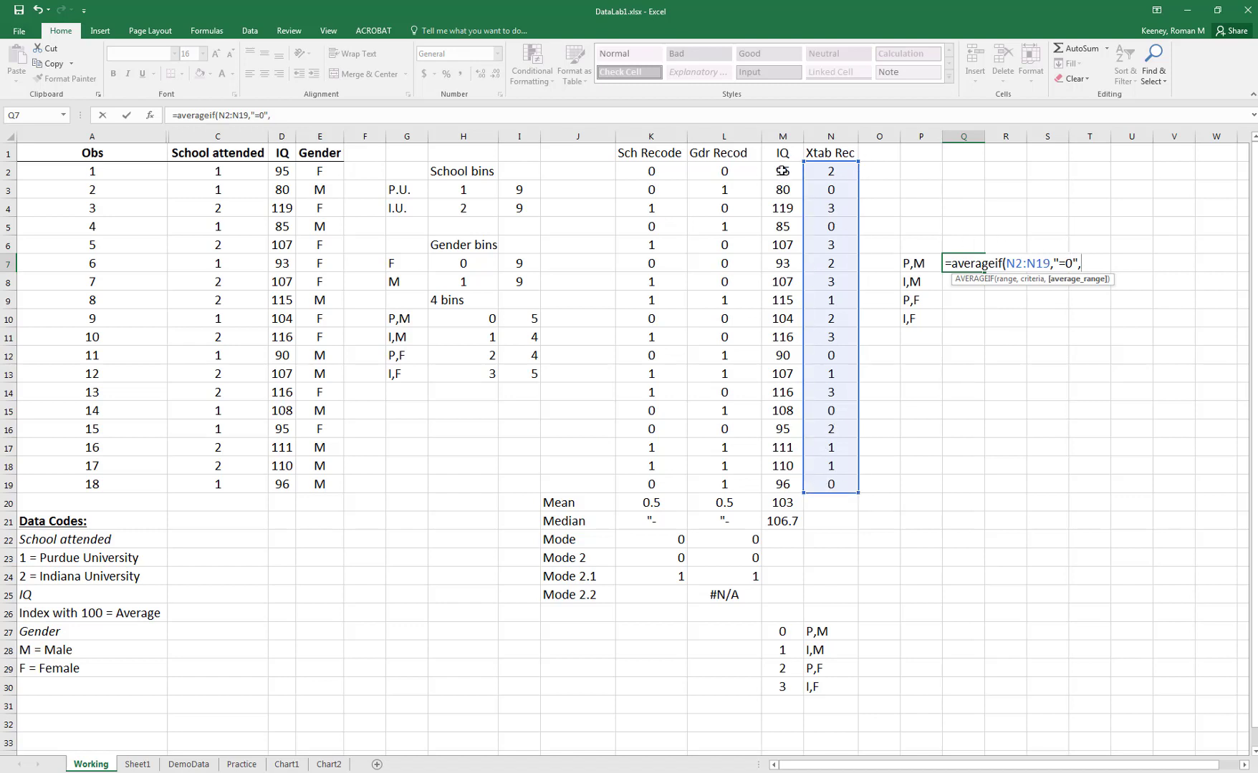
{"action": "left_click_drag", "start_coordinate": [782, 170], "coordinate": [782, 202]}
{"action": "left_click_drag", "start_coordinate": [763, 285], "coordinate": [773, 414]}
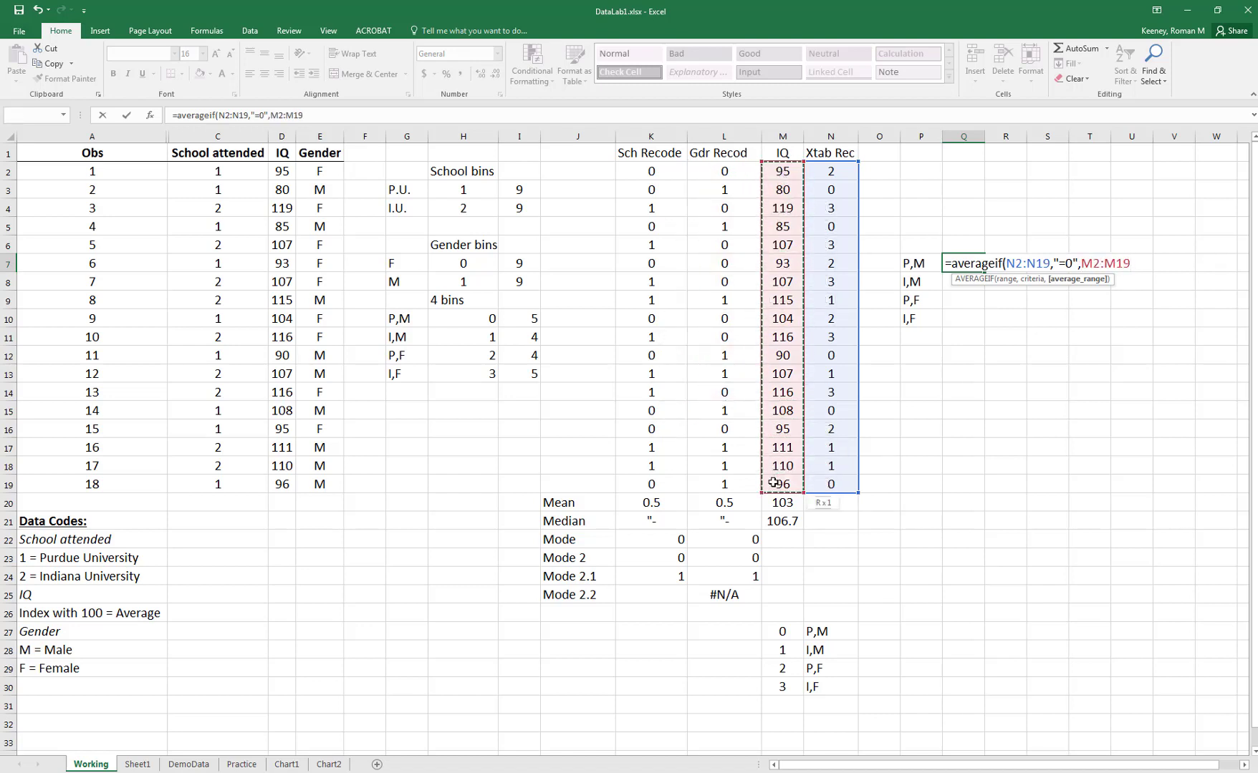
{"action": "left_click_drag", "start_coordinate": [773, 484], "coordinate": [774, 483]}
{"action": "key", "text": "Return"}
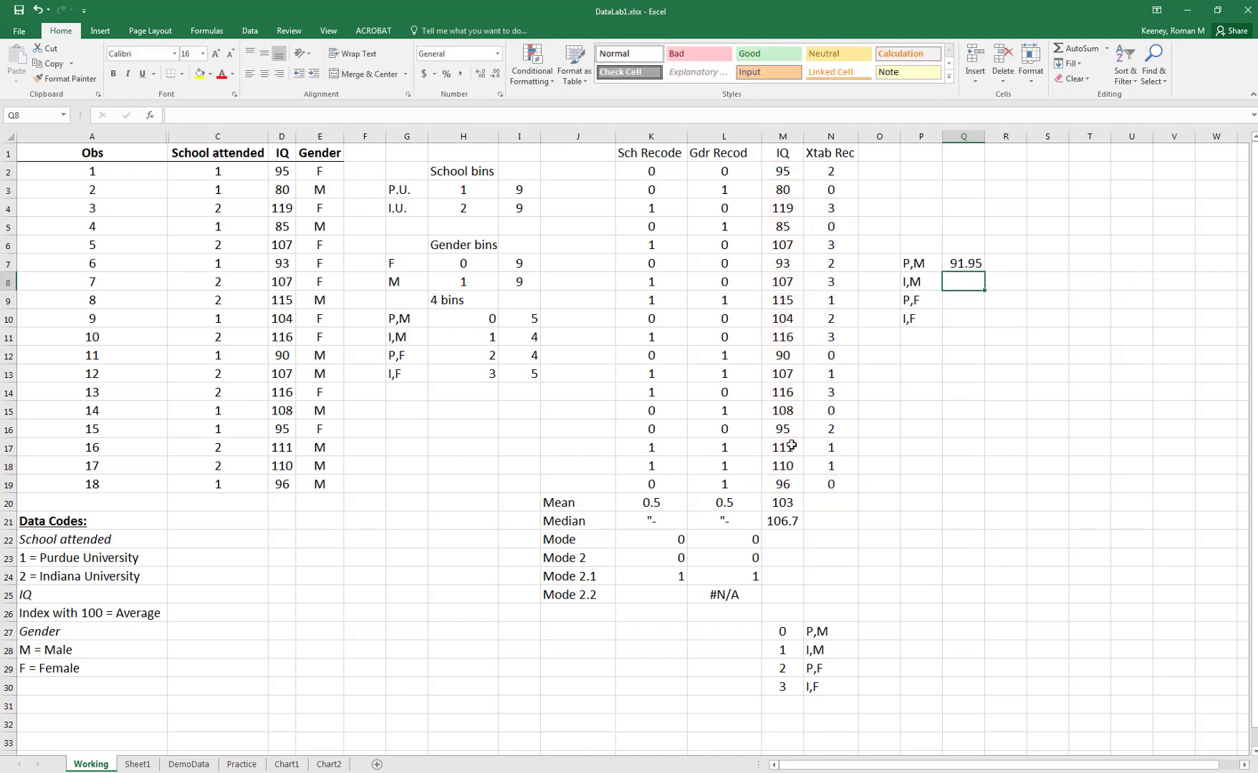
{"action": "key", "text": "Up"}
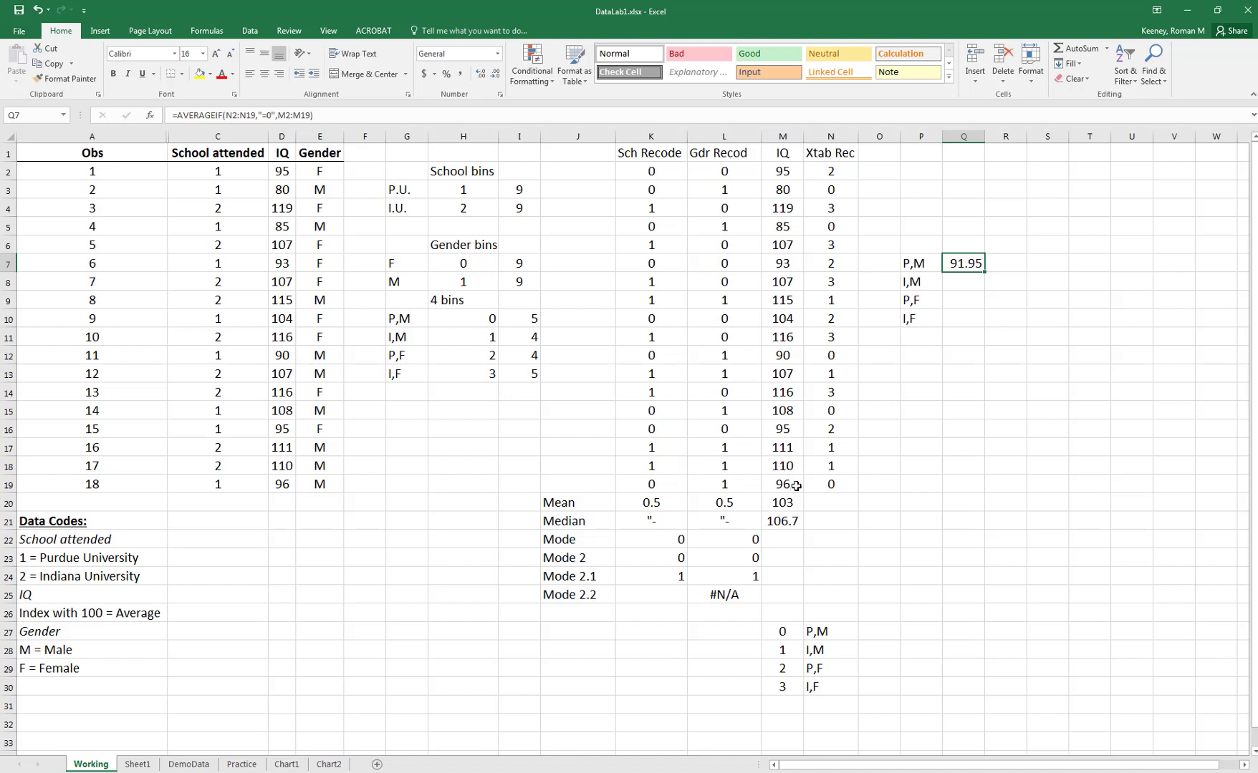
- Make both ranges in Q7's AVERAGEIF formula absolute, as $N$2:$N$19 and $M$2:$M$19
{"action": "left_click", "coordinate": [966, 280]}
{"action": "left_click", "coordinate": [971, 264]}
{"action": "double_click", "coordinate": [966, 263]}
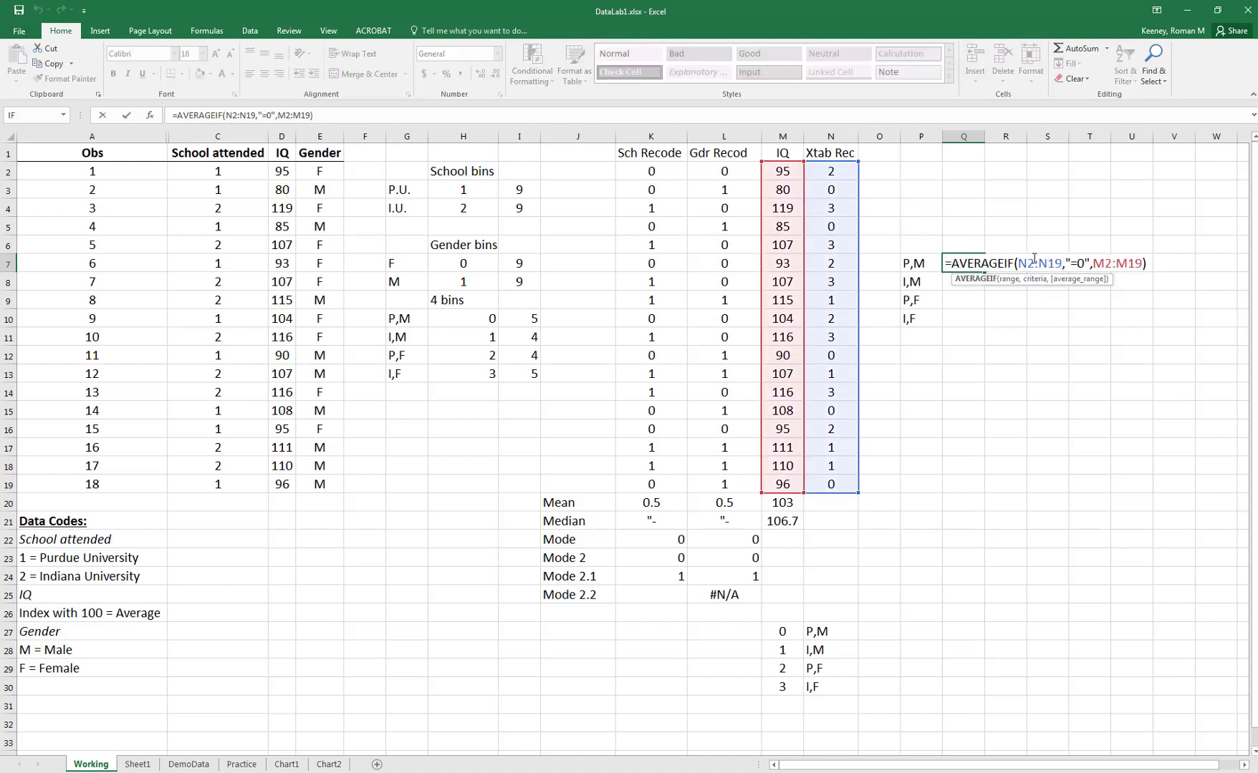
{"action": "left_click_drag", "start_coordinate": [1027, 263], "coordinate": [1055, 263]}
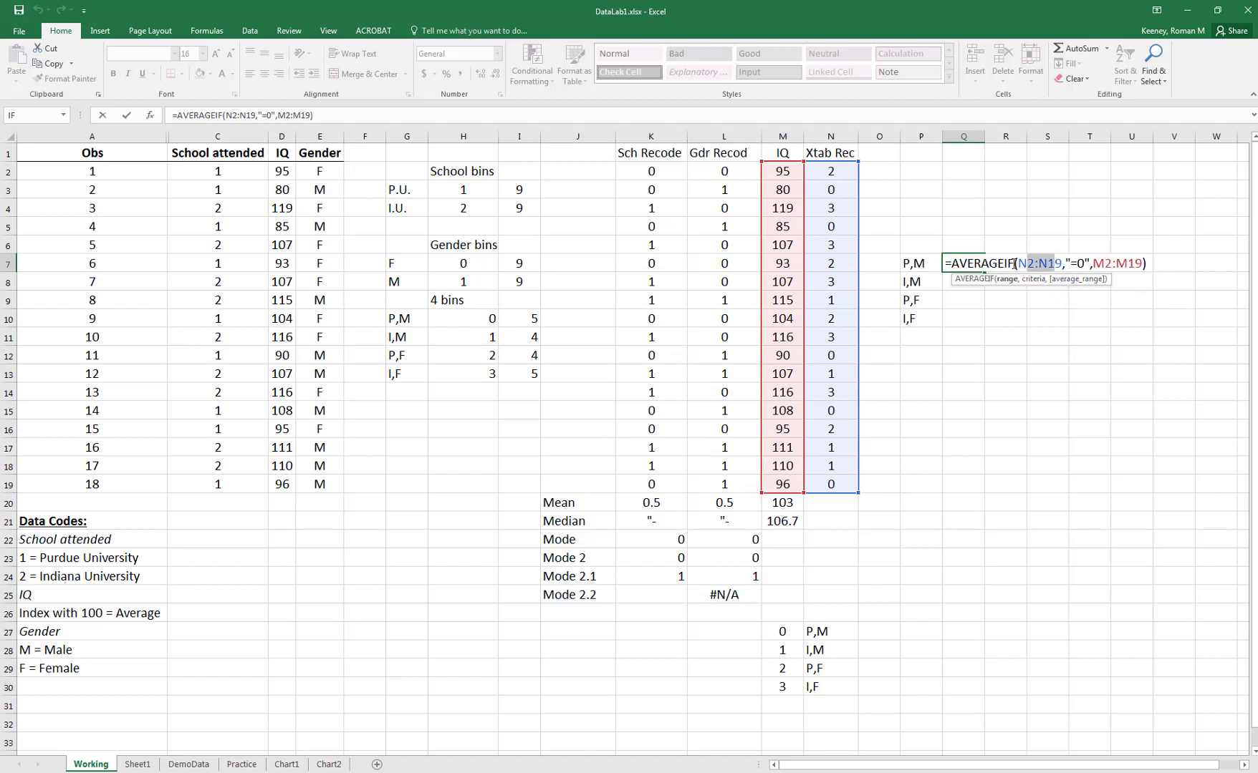
{"action": "left_click_drag", "start_coordinate": [1018, 263], "coordinate": [1062, 265]}
{"action": "key", "text": "F4"}
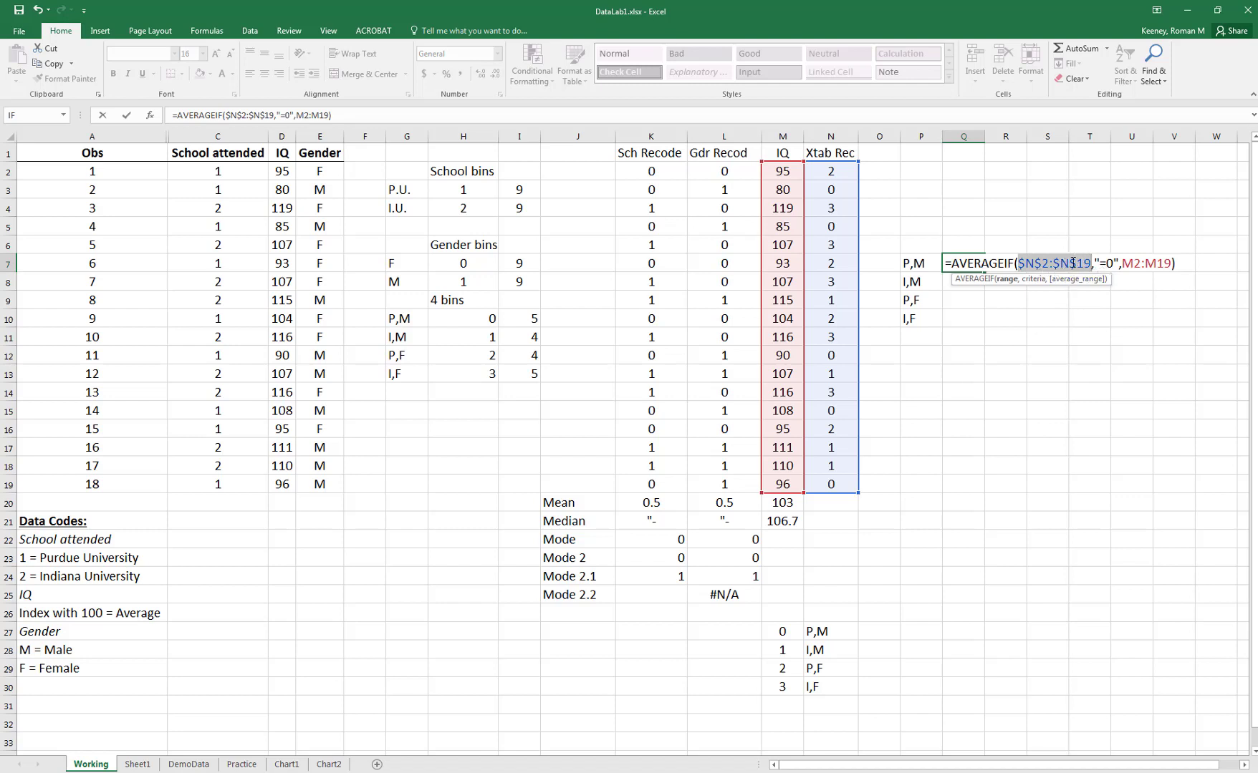
{"action": "left_click_drag", "start_coordinate": [1122, 262], "coordinate": [1173, 263]}
{"action": "key", "text": "F4"}
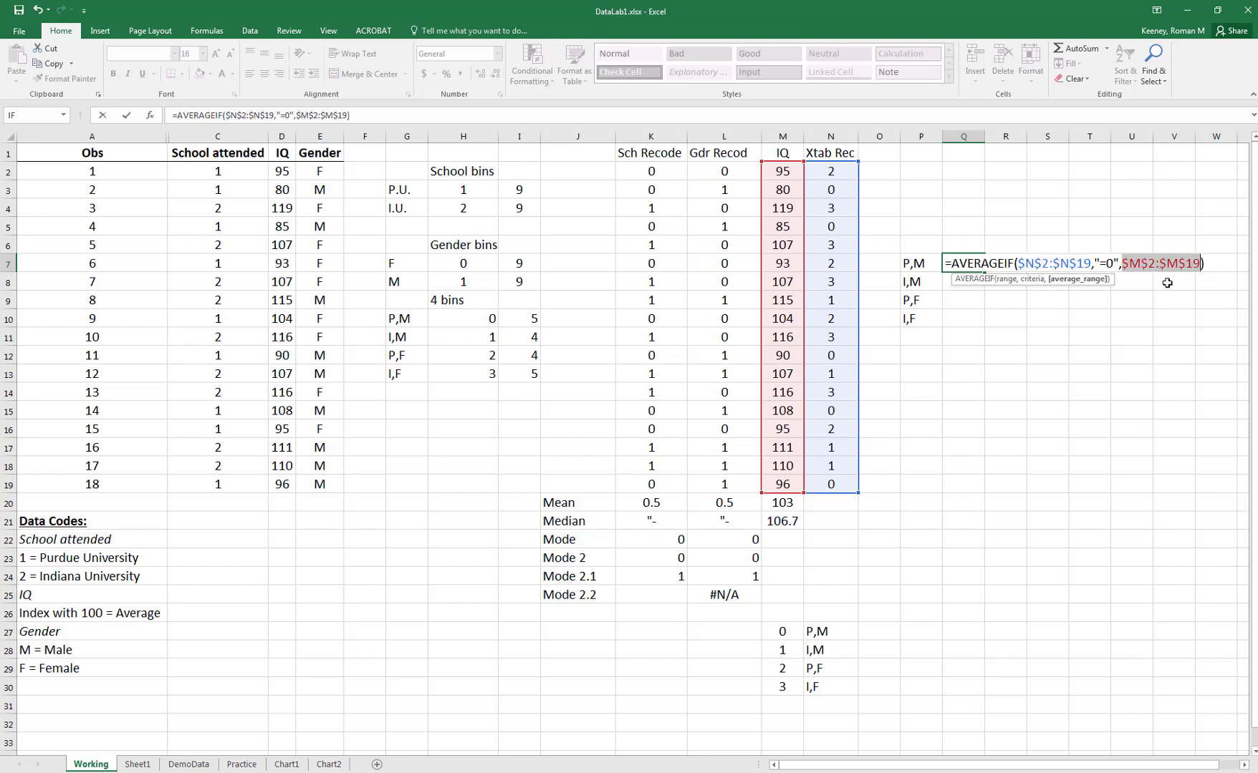
{"action": "key", "text": "Return"}
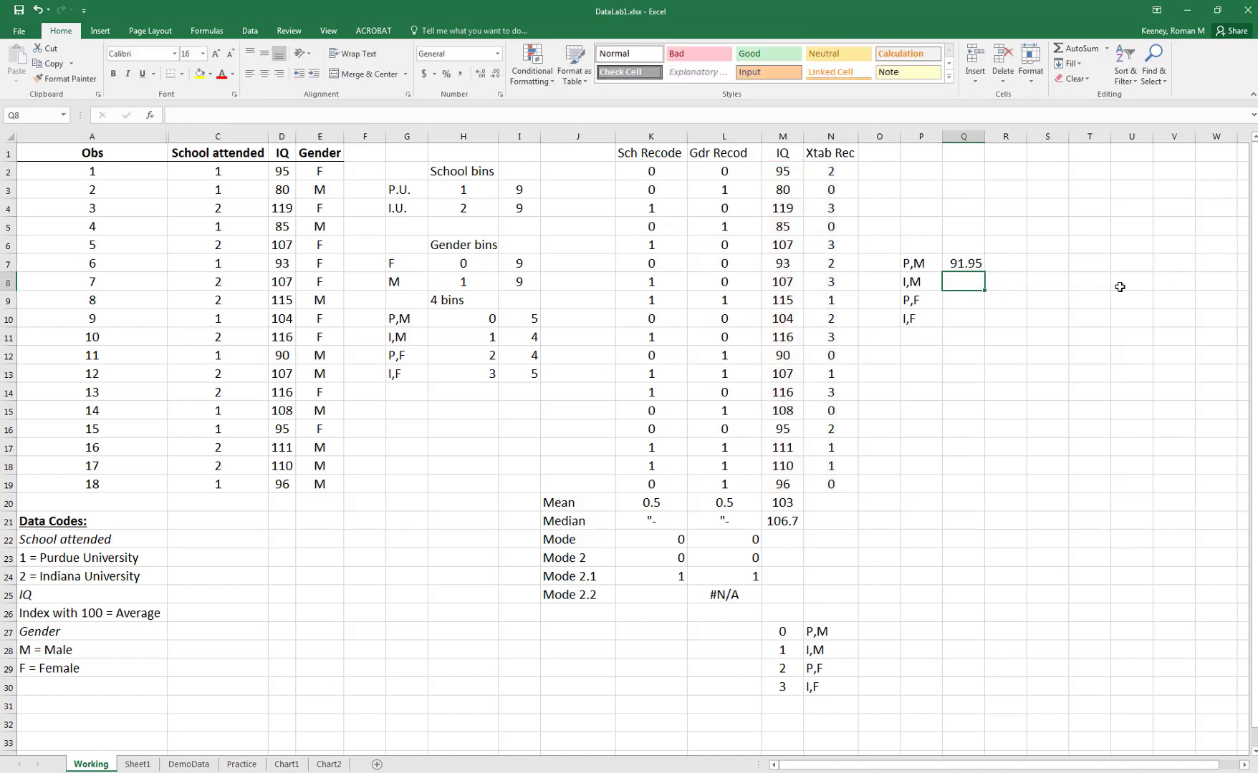
- Fill the AVERAGEIF formula from Q7 down through Q10
{"action": "left_click", "coordinate": [981, 268]}
{"action": "left_click", "coordinate": [984, 278]}
{"action": "left_click", "coordinate": [978, 266]}
{"action": "left_click_drag", "start_coordinate": [983, 275], "coordinate": [975, 324]}
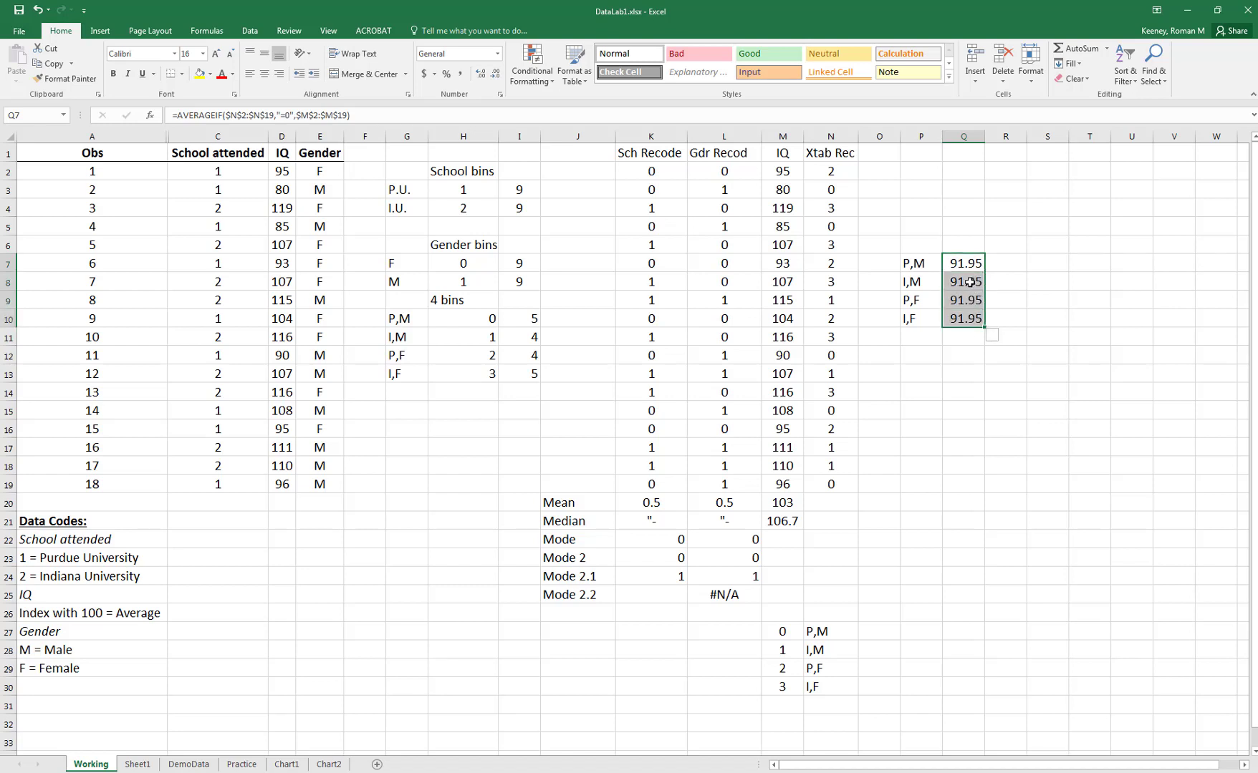
- Change the criterion in Q8's AVERAGEIF formula to "=1" for the I,M group
{"action": "left_click", "coordinate": [967, 283]}
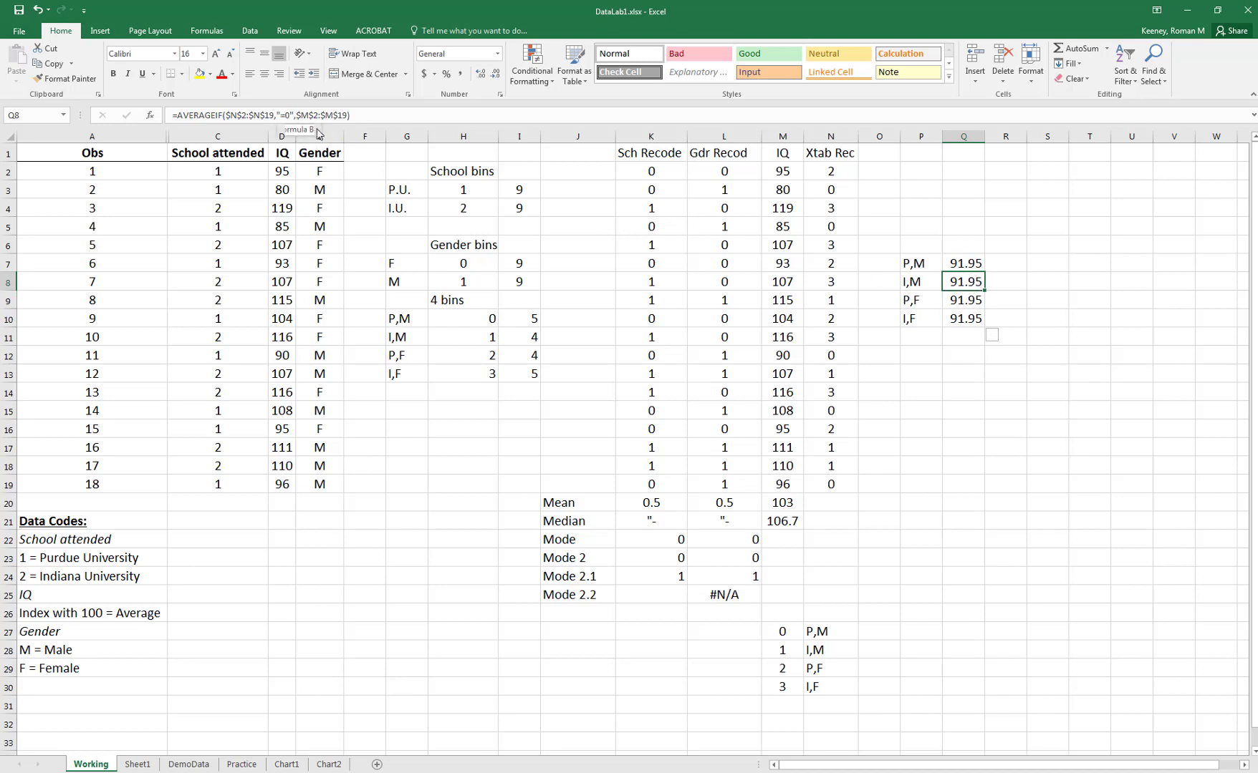
{"action": "double_click", "coordinate": [965, 283]}
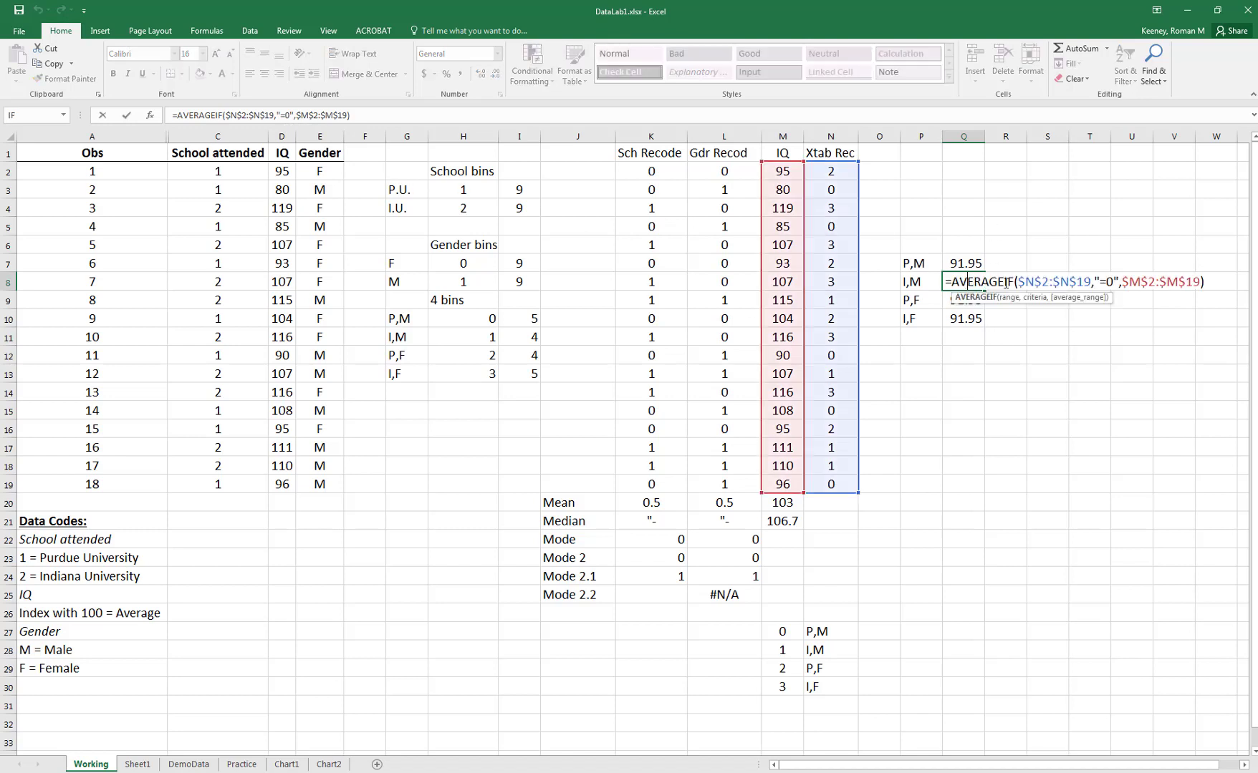
{"action": "left_click", "coordinate": [1114, 281]}
{"action": "key", "text": "BackSpace"}
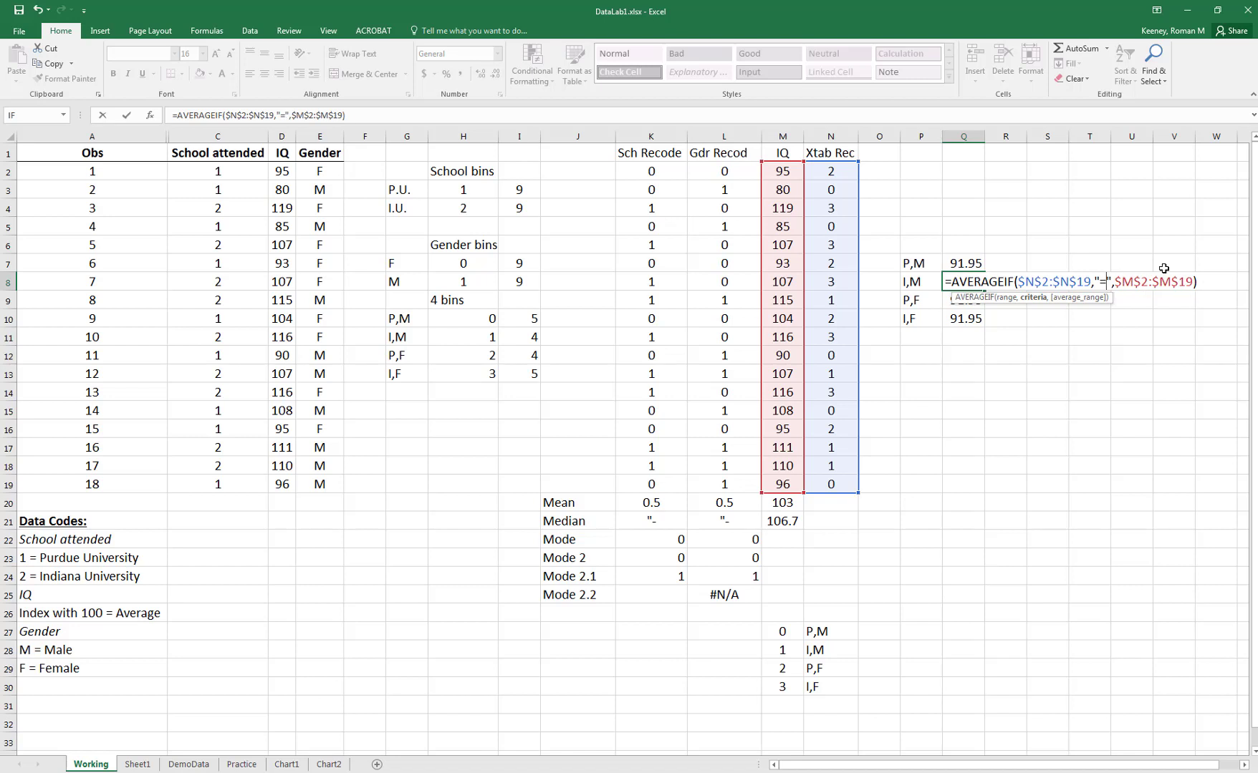
{"action": "type", "text": "1"}
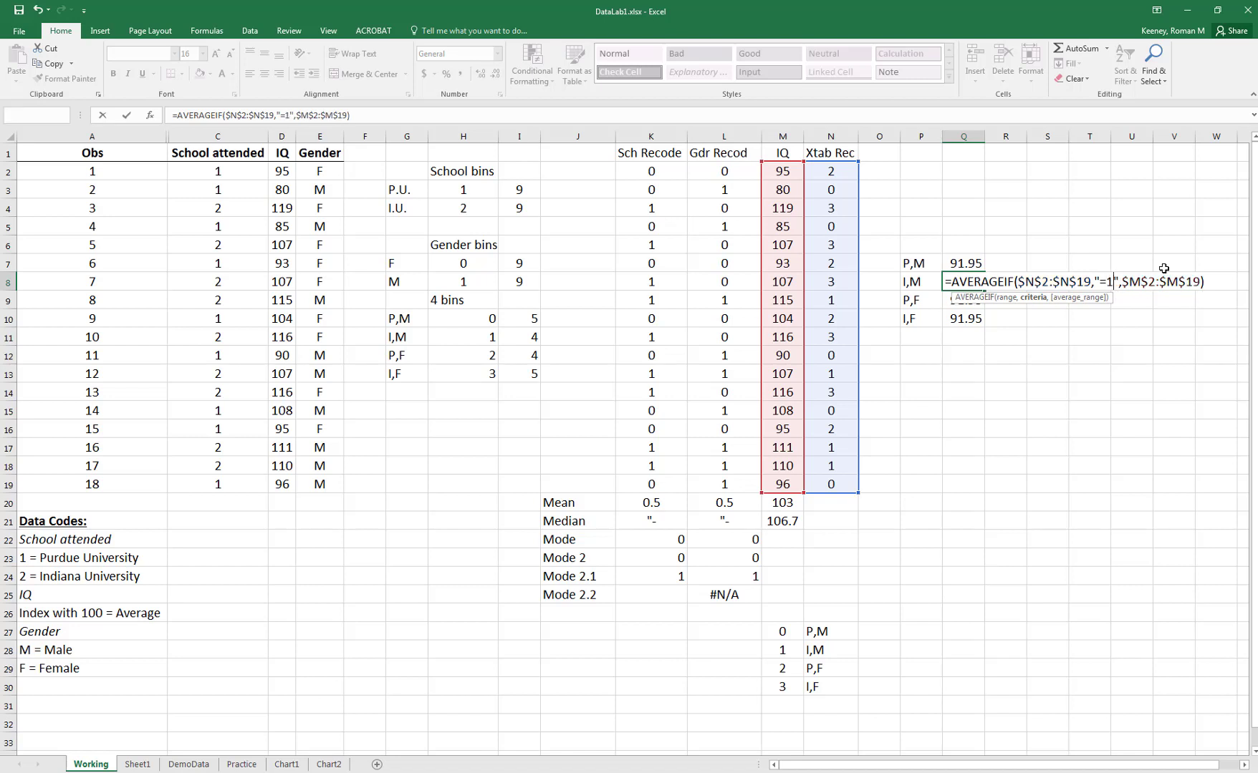
{"action": "key", "text": "Return"}
{"action": "key", "text": "Up"}
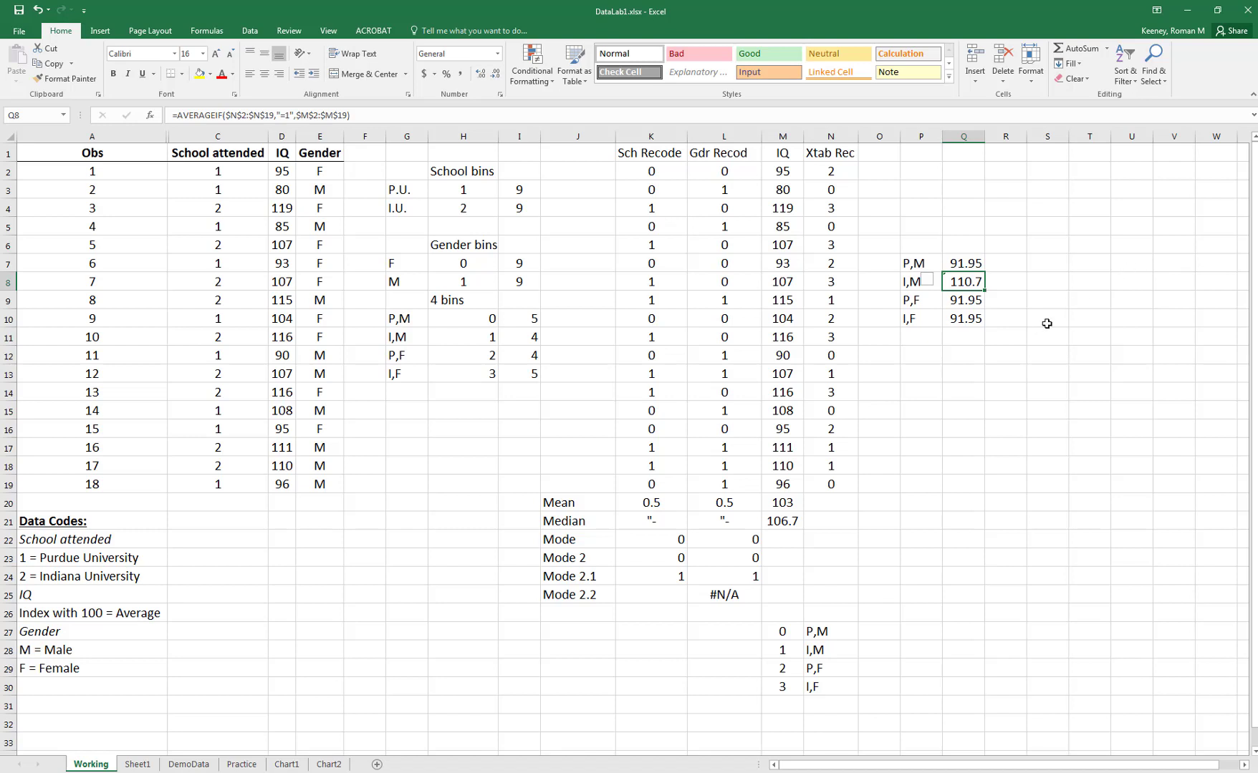
- Change the criterion in Q9's AVERAGEIF formula to "=2" for the P,F group
{"action": "left_click", "coordinate": [974, 304]}
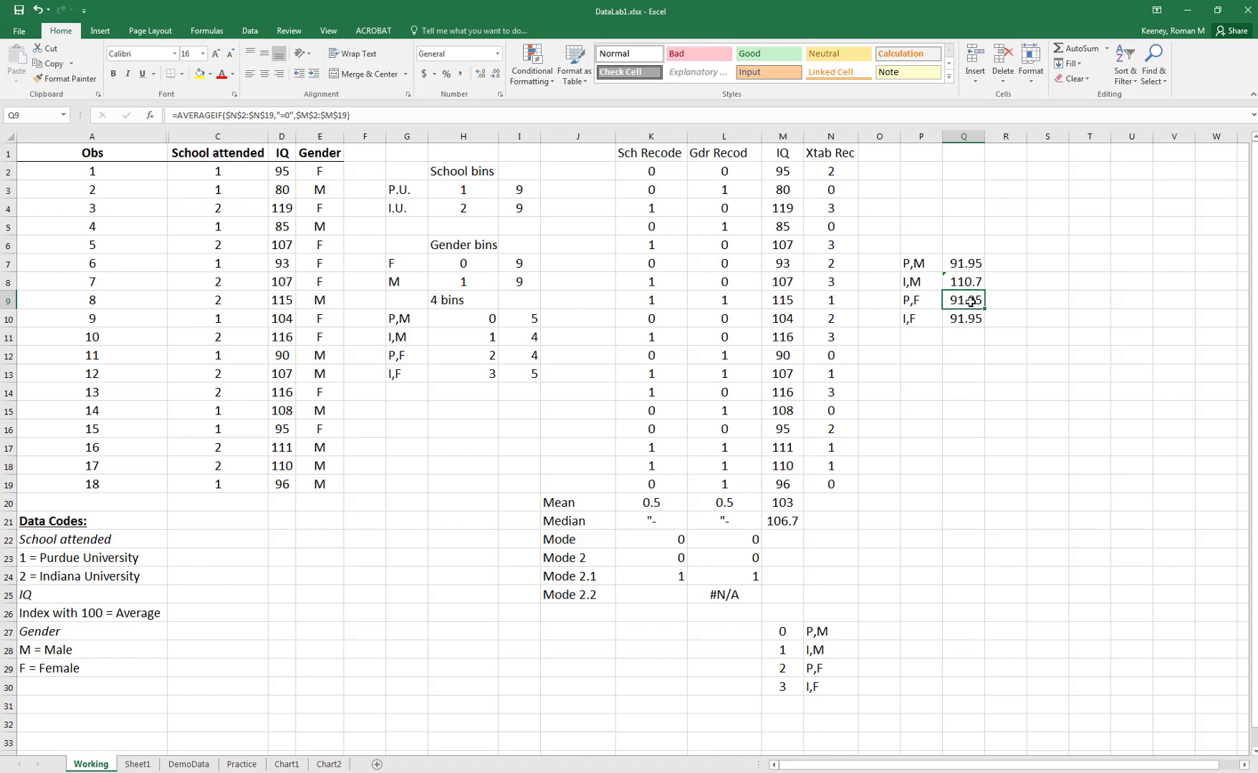
{"action": "double_click", "coordinate": [969, 302]}
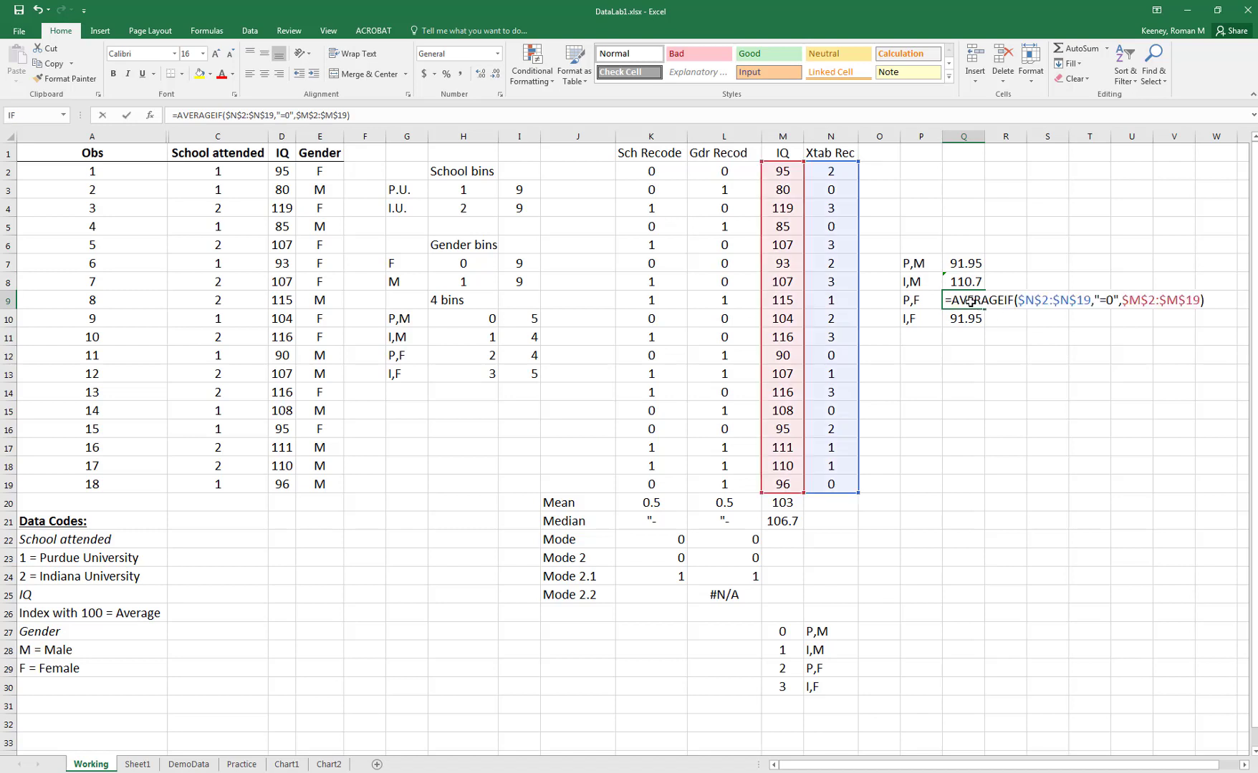
{"action": "double_click", "coordinate": [1109, 300]}
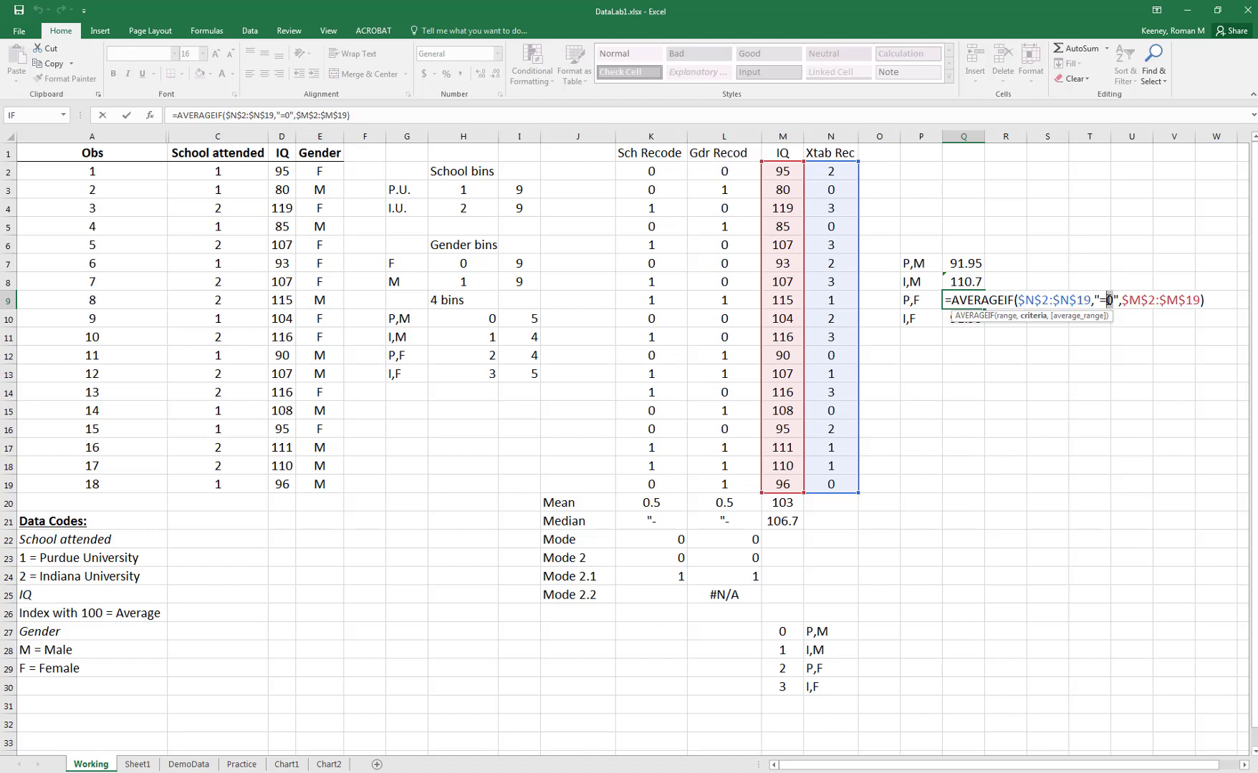
{"action": "type", "text": "2"}
{"action": "key", "text": "Return"}
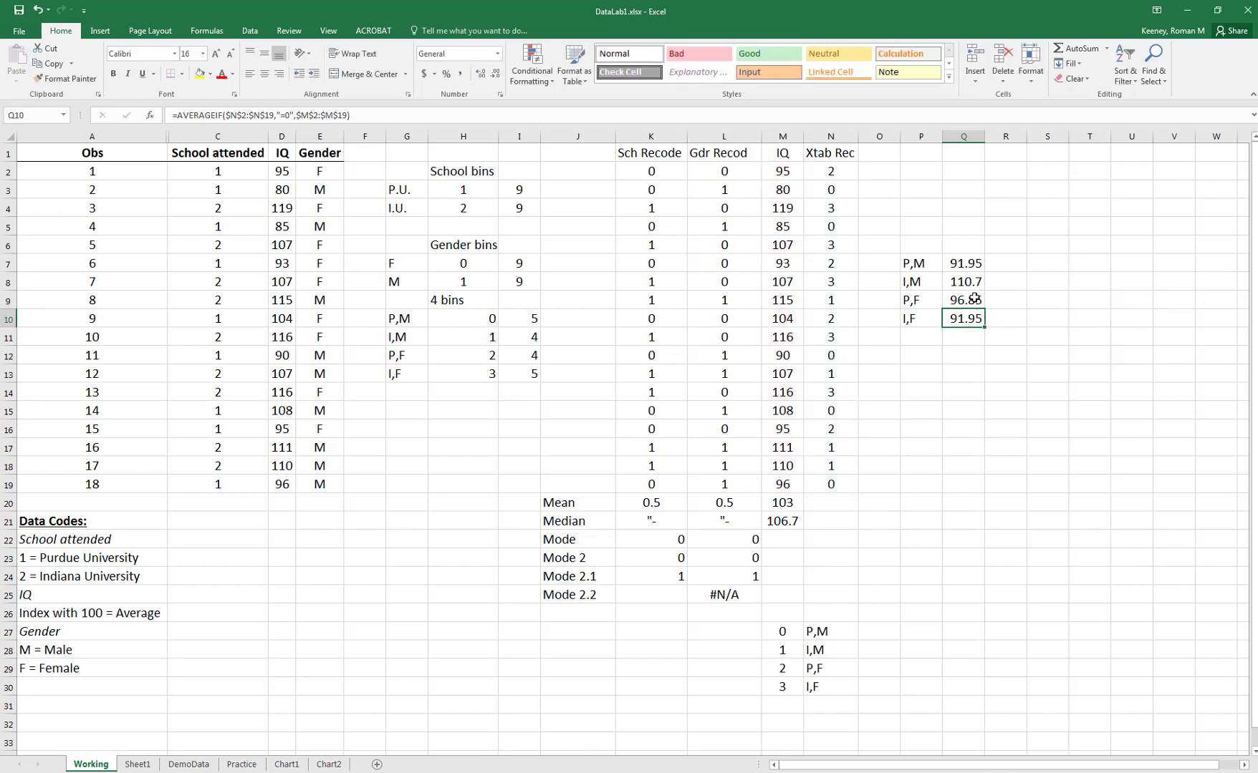
- Change the criterion in Q10's AVERAGEIF formula to "=3" for the I,F group, then select the table P7:Q10
{"action": "double_click", "coordinate": [965, 318]}
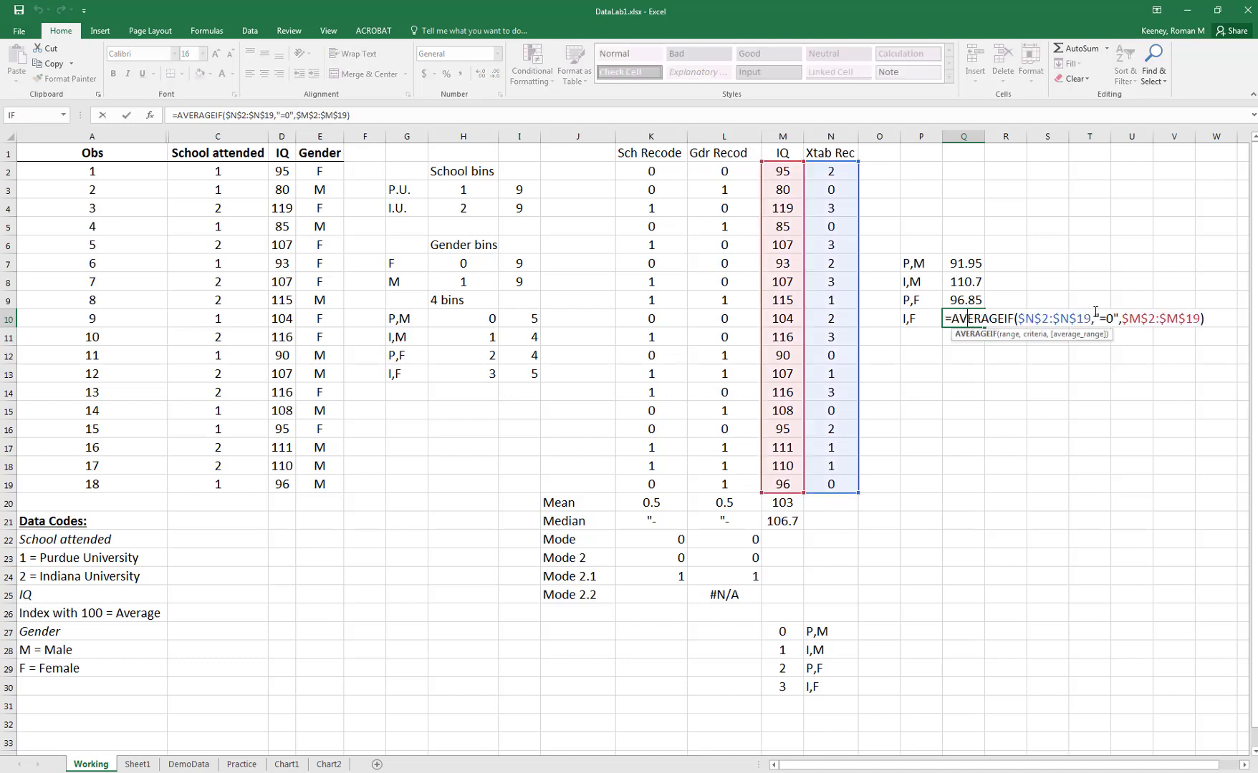
{"action": "double_click", "coordinate": [1113, 317]}
{"action": "type", "text": "3"}
{"action": "key", "text": "Return"}
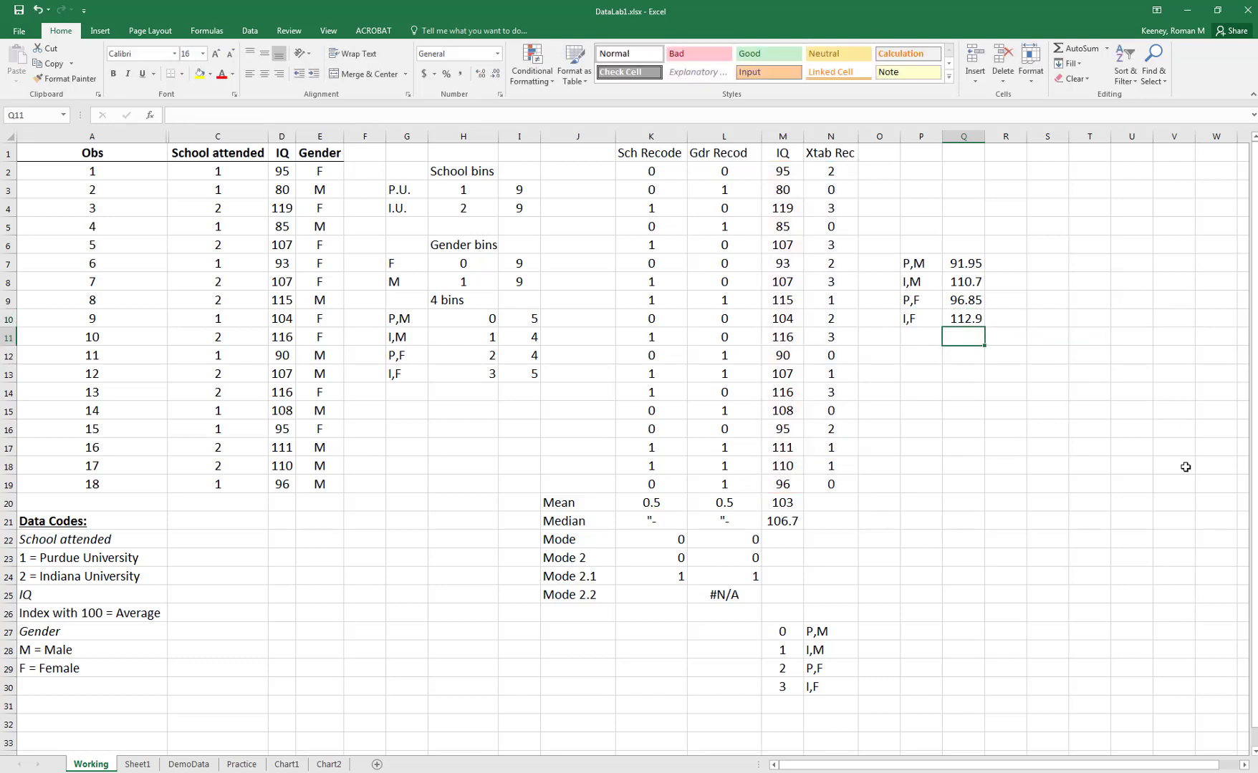
{"action": "left_click", "coordinate": [969, 319]}
{"action": "left_click_drag", "start_coordinate": [920, 264], "coordinate": [953, 318]}
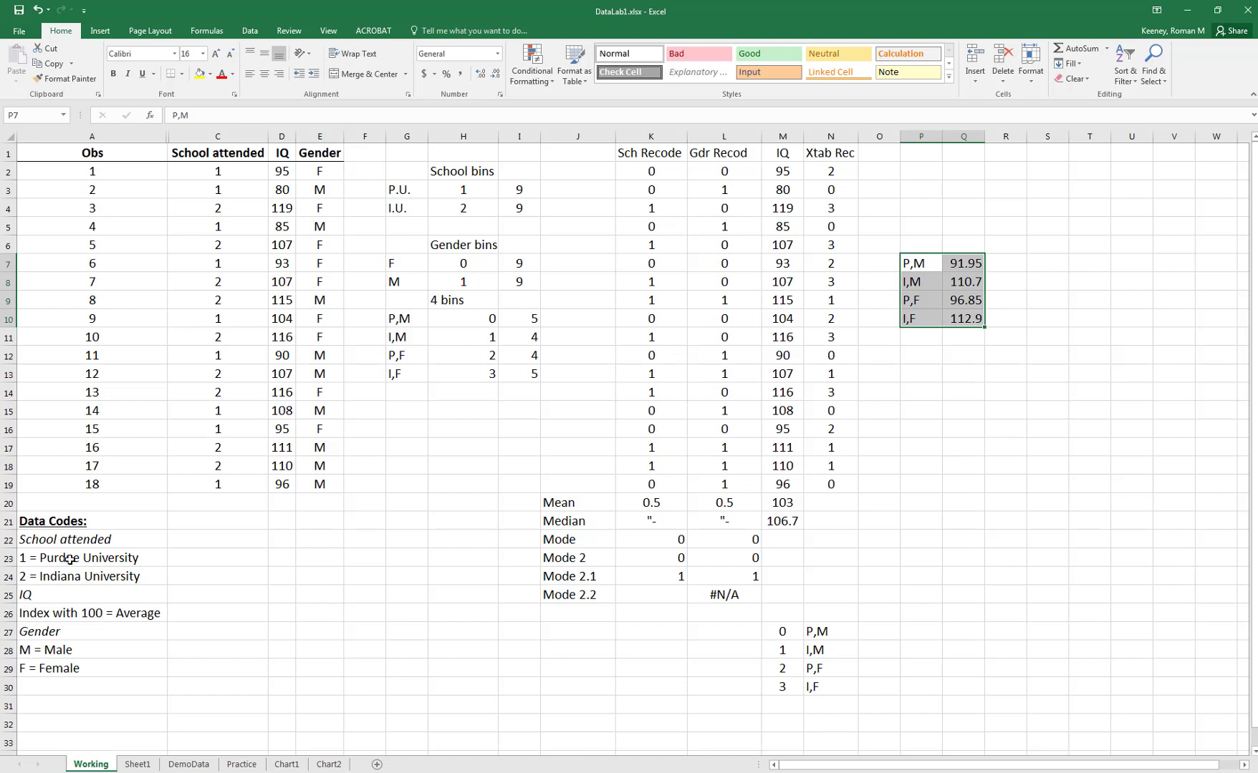
- Change the school code description in A23 to "1 = Indiana University"
{"action": "left_click", "coordinate": [70, 560]}
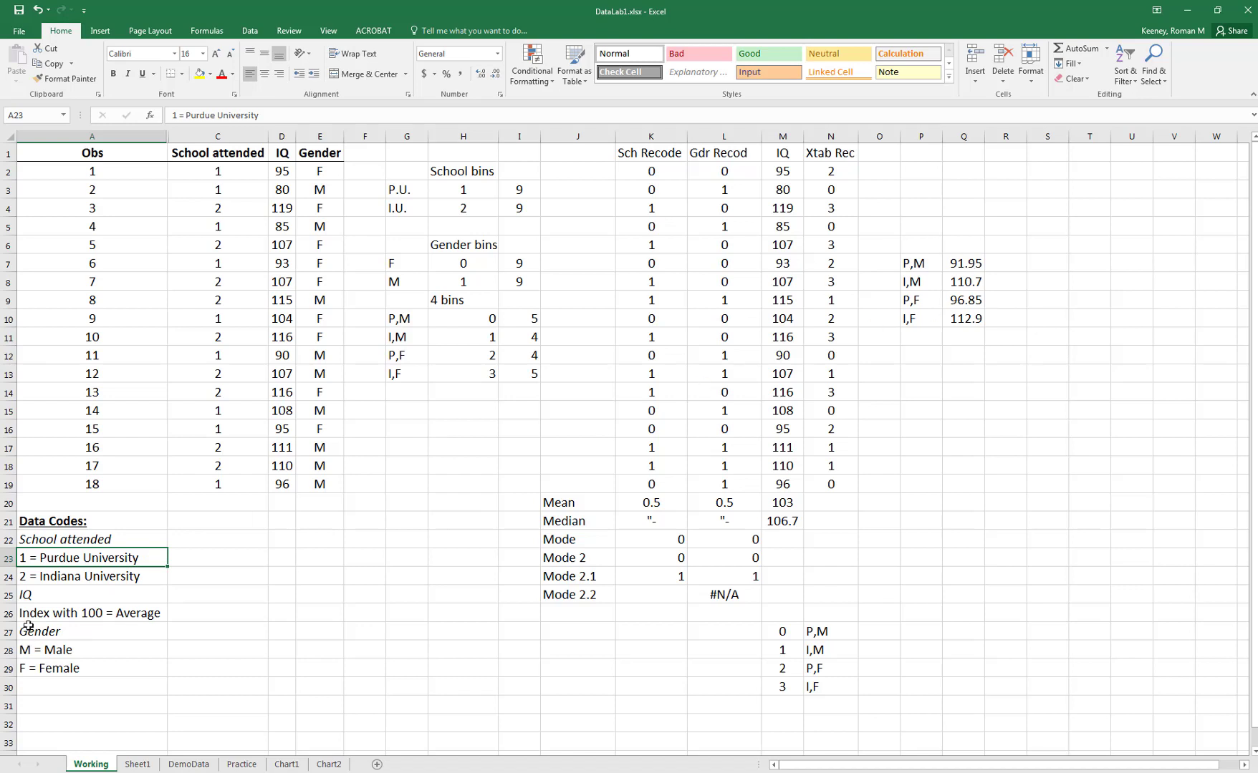
{"action": "left_click", "coordinate": [48, 577]}
{"action": "left_click", "coordinate": [52, 560]}
{"action": "left_click_drag", "start_coordinate": [187, 117], "coordinate": [215, 116]}
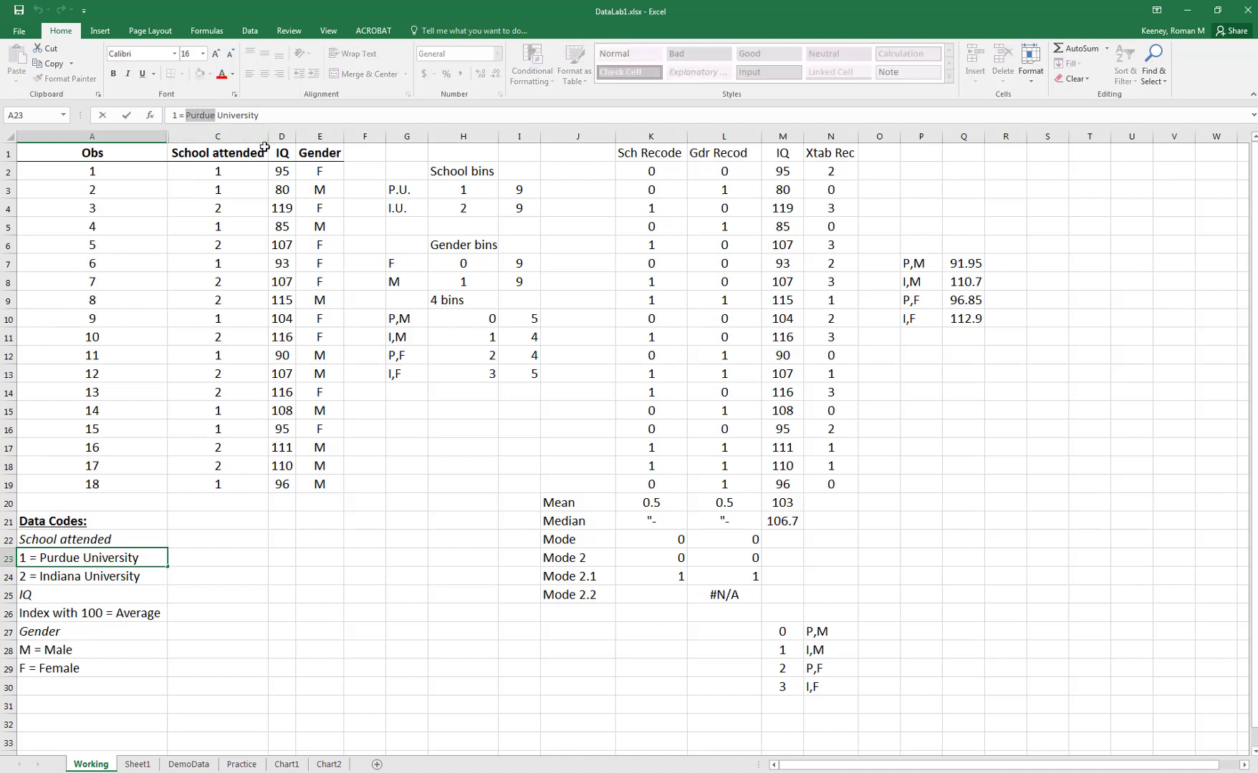
{"action": "type", "text": "Indi"}
{"action": "key", "text": "BackSpace"}
{"action": "key", "text": "BackSpace"}
{"action": "key", "text": "BackSpace"}
{"action": "type", "text": "nd"}
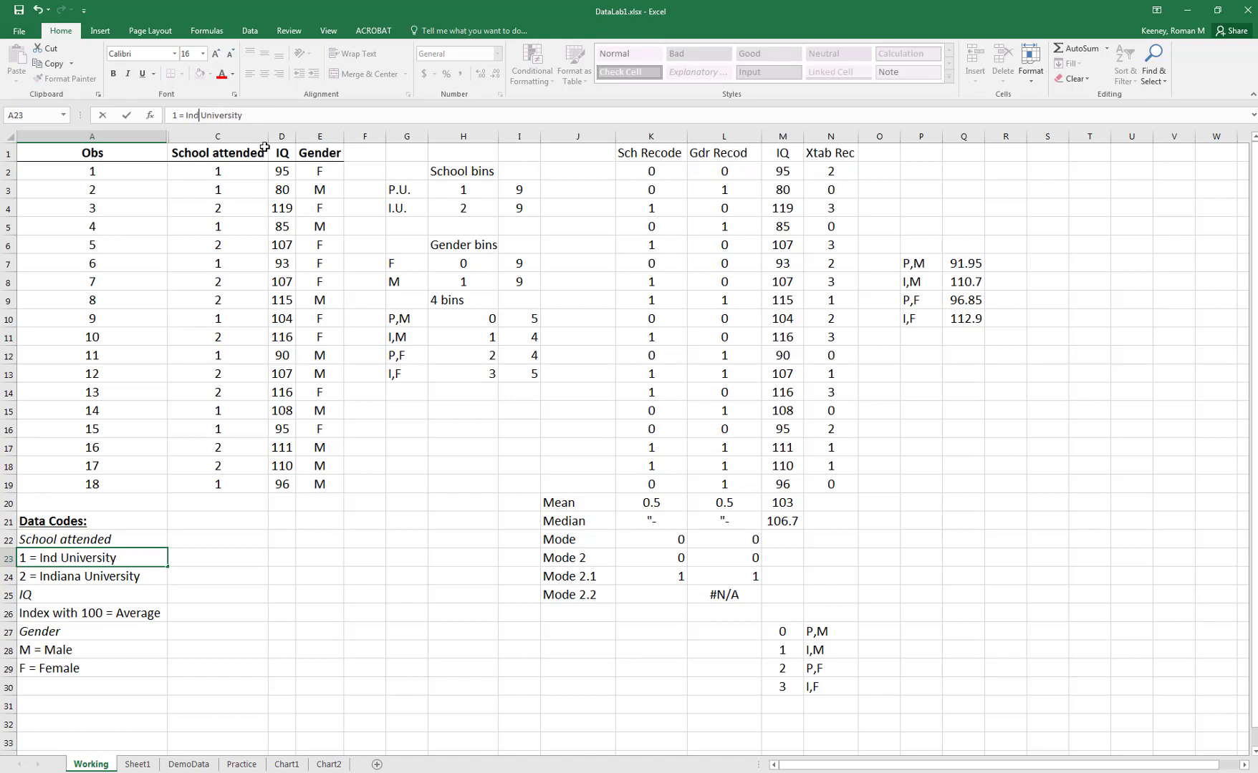
{"action": "type", "text": "iana"}
{"action": "key", "text": "Return"}
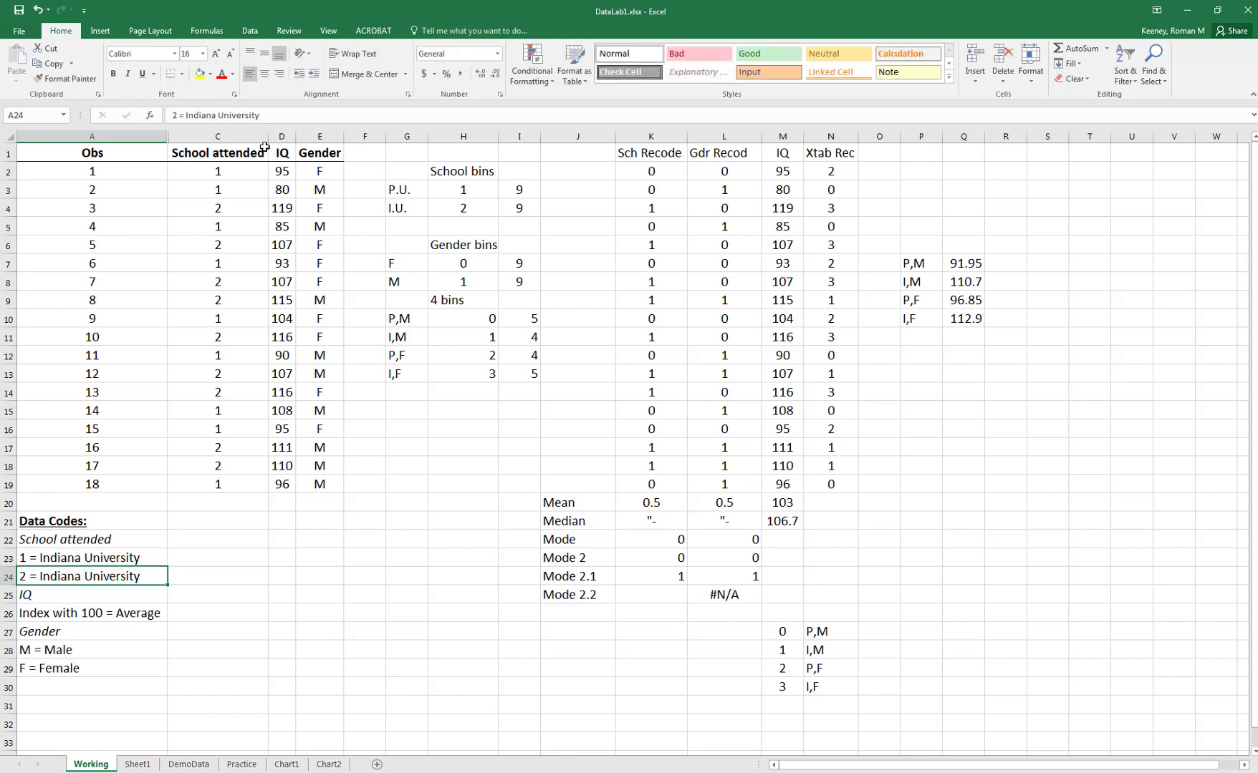
- Change the school code description in A24 to "2 = Purdue University"
{"action": "left_click", "coordinate": [214, 115]}
{"action": "left_click_drag", "start_coordinate": [215, 115], "coordinate": [193, 116]}
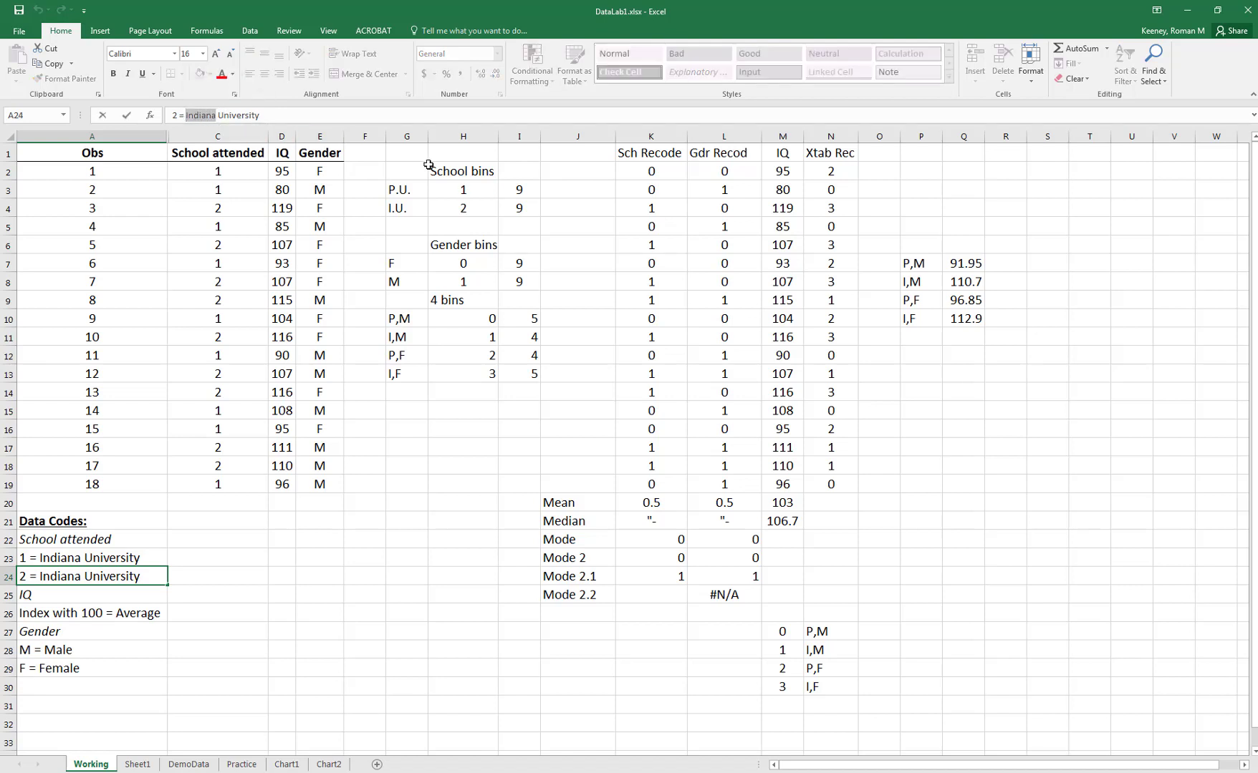
{"action": "type", "text": "Purdue"}
{"action": "key", "text": "Return"}
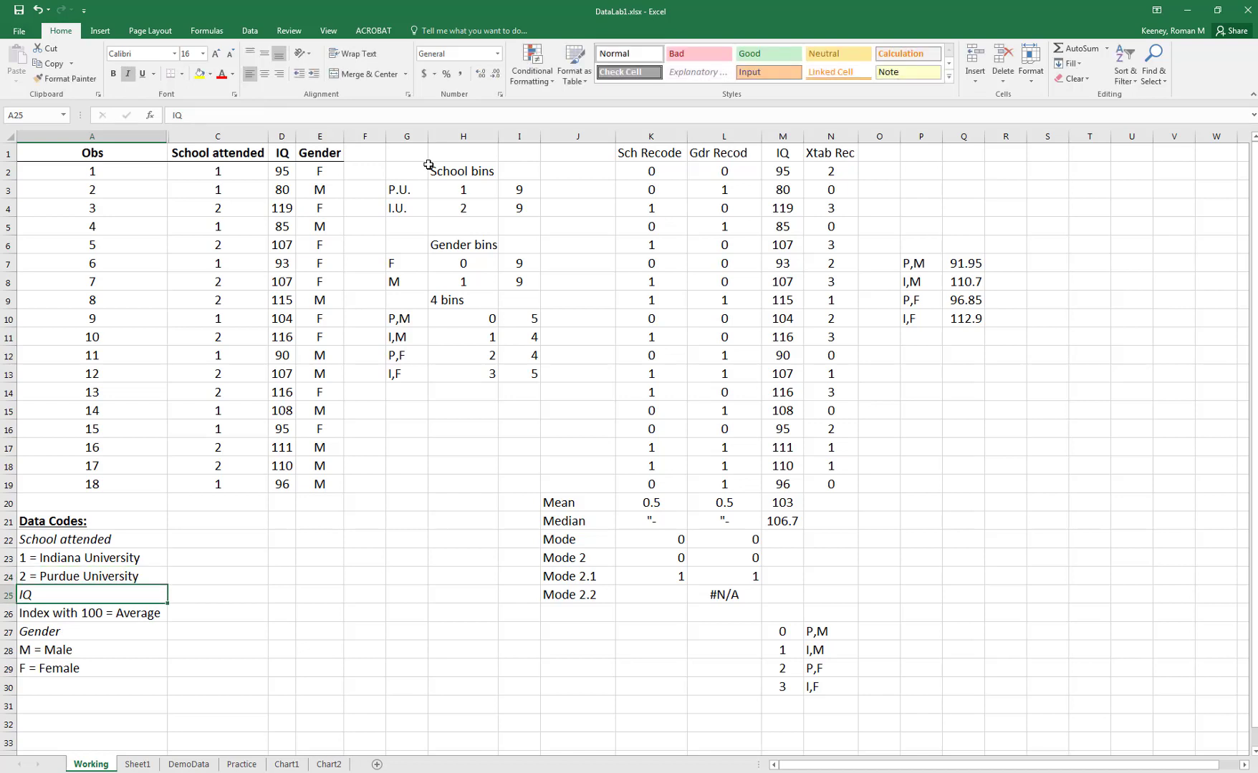
- Replace the group label in P7 with "I,M" to match the swapped school codes
{"action": "left_click", "coordinate": [919, 265]}
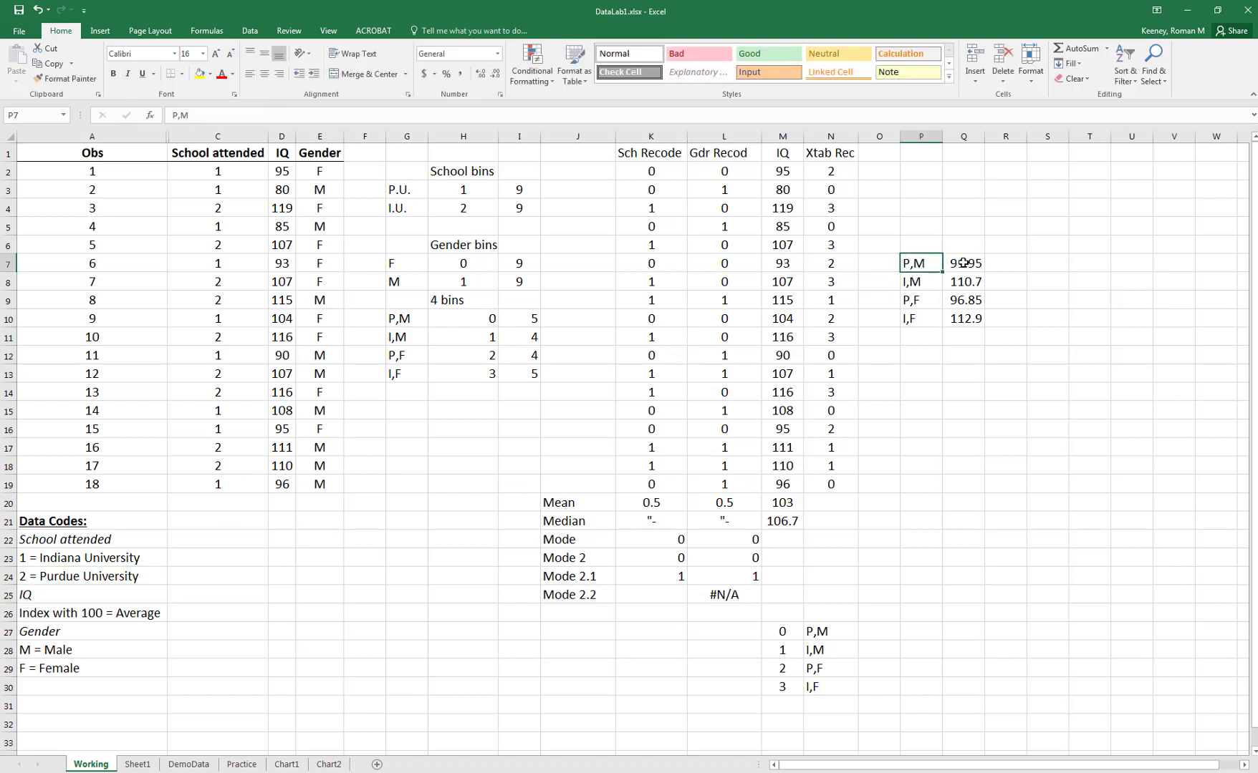
{"action": "key", "text": "BackSpace"}
{"action": "type", "text": "I,M"}
{"action": "key", "text": "Return"}
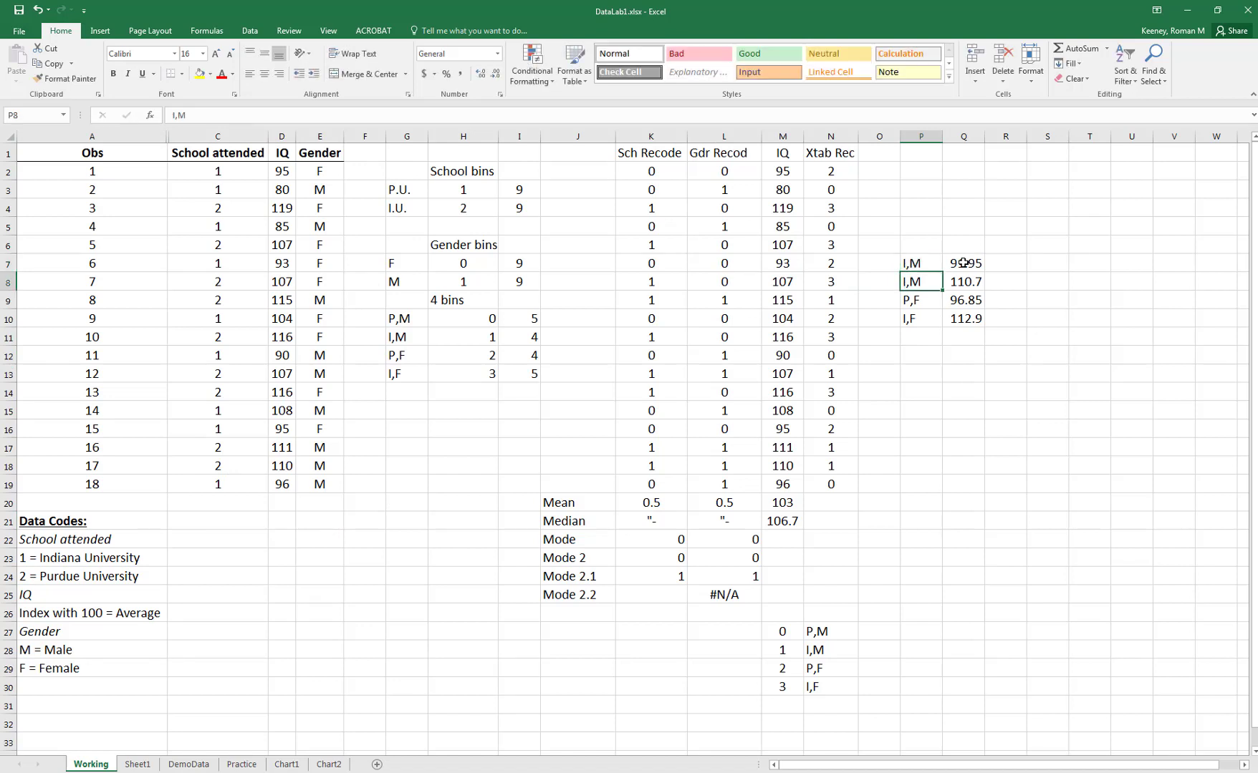
- Replace the group labels in P8, P9 and P10 with "P,M", "I,F" and "P,F"
{"action": "type", "text": "P"}
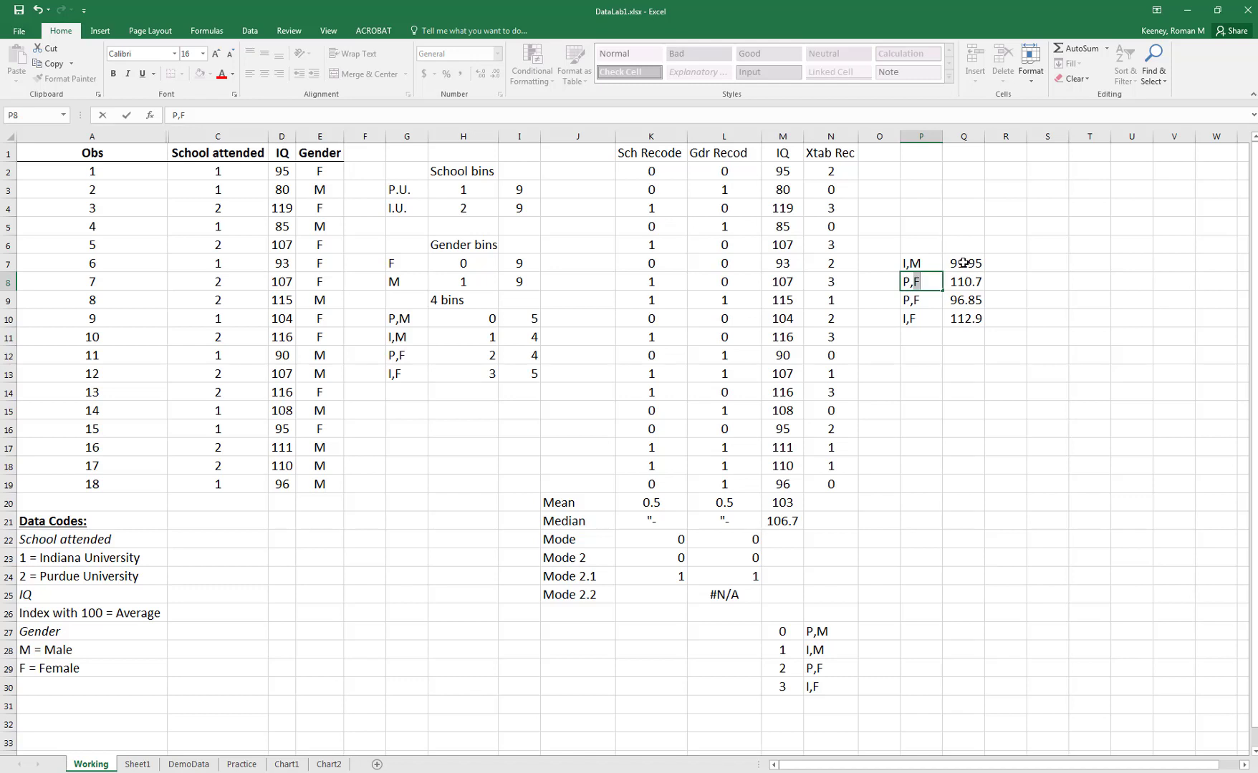
{"action": "type", "text": ",M"}
{"action": "key", "text": "Return"}
{"action": "key", "text": "BackSpace"}
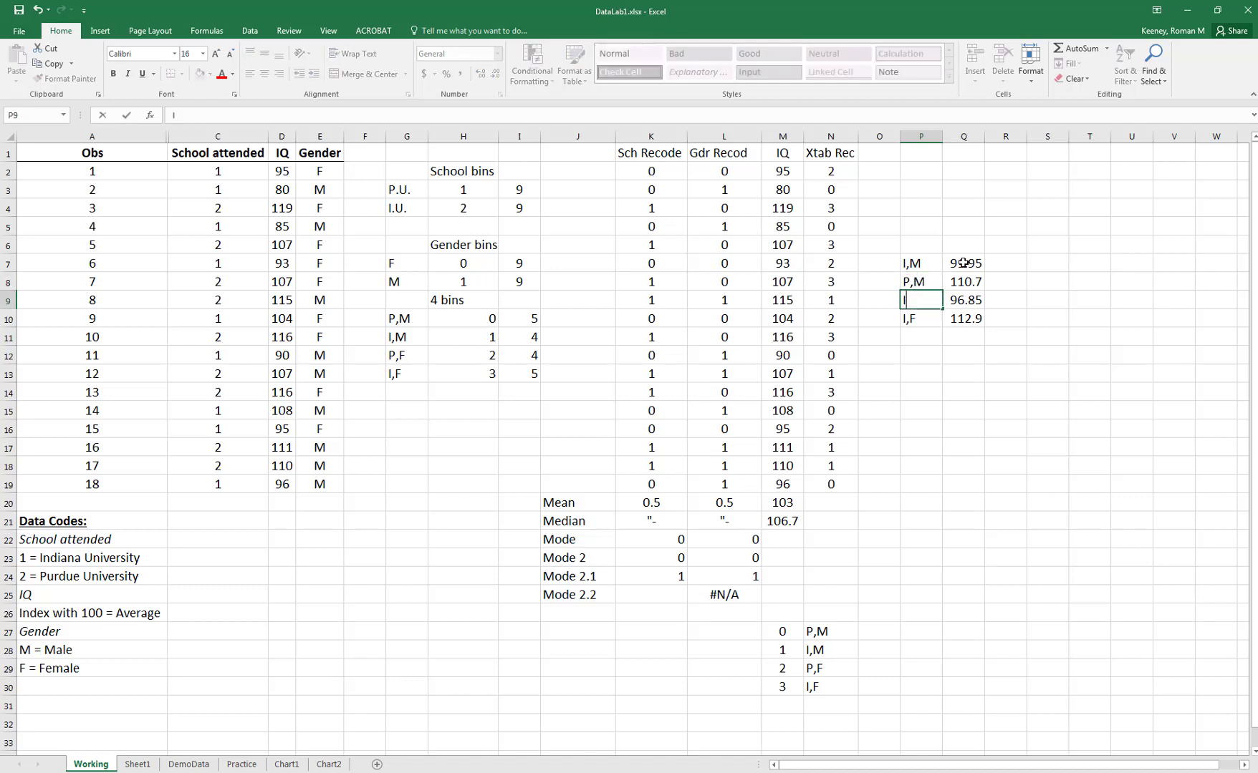
{"action": "type", "text": "I,F"}
{"action": "key", "text": "Return"}
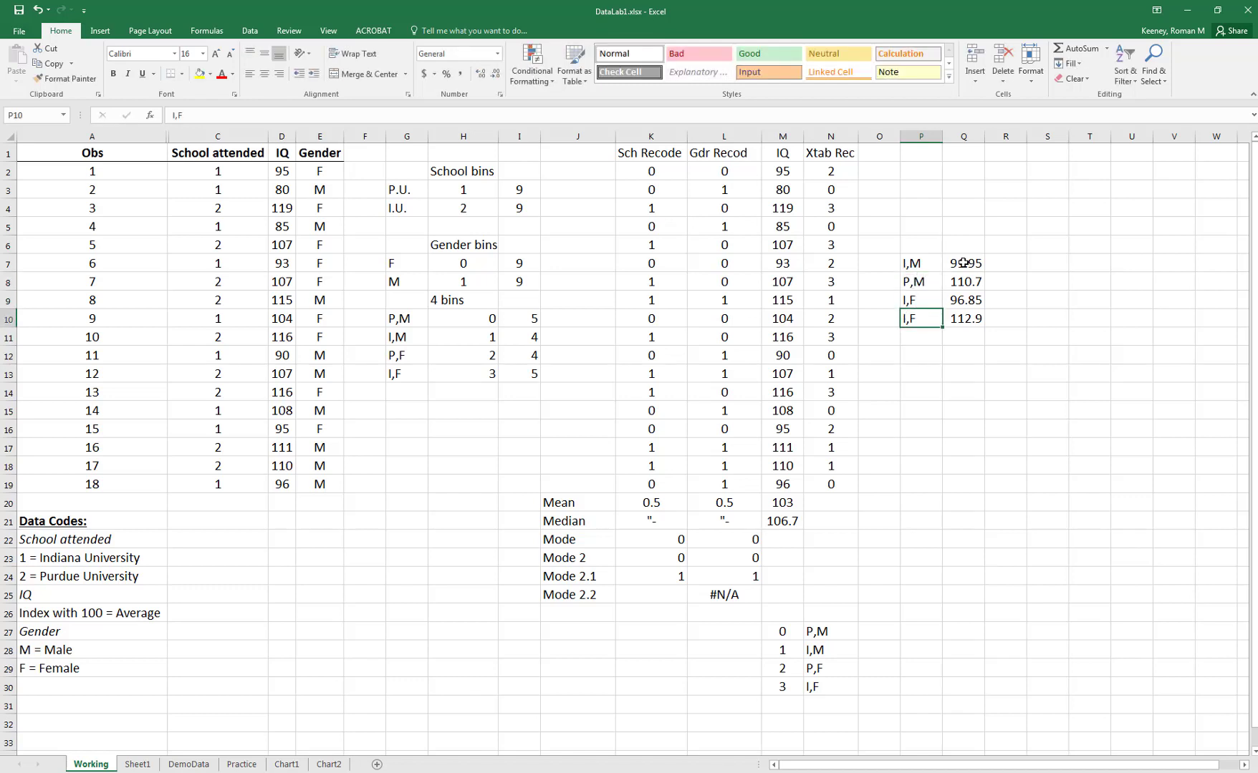
{"action": "type", "text": "P"}
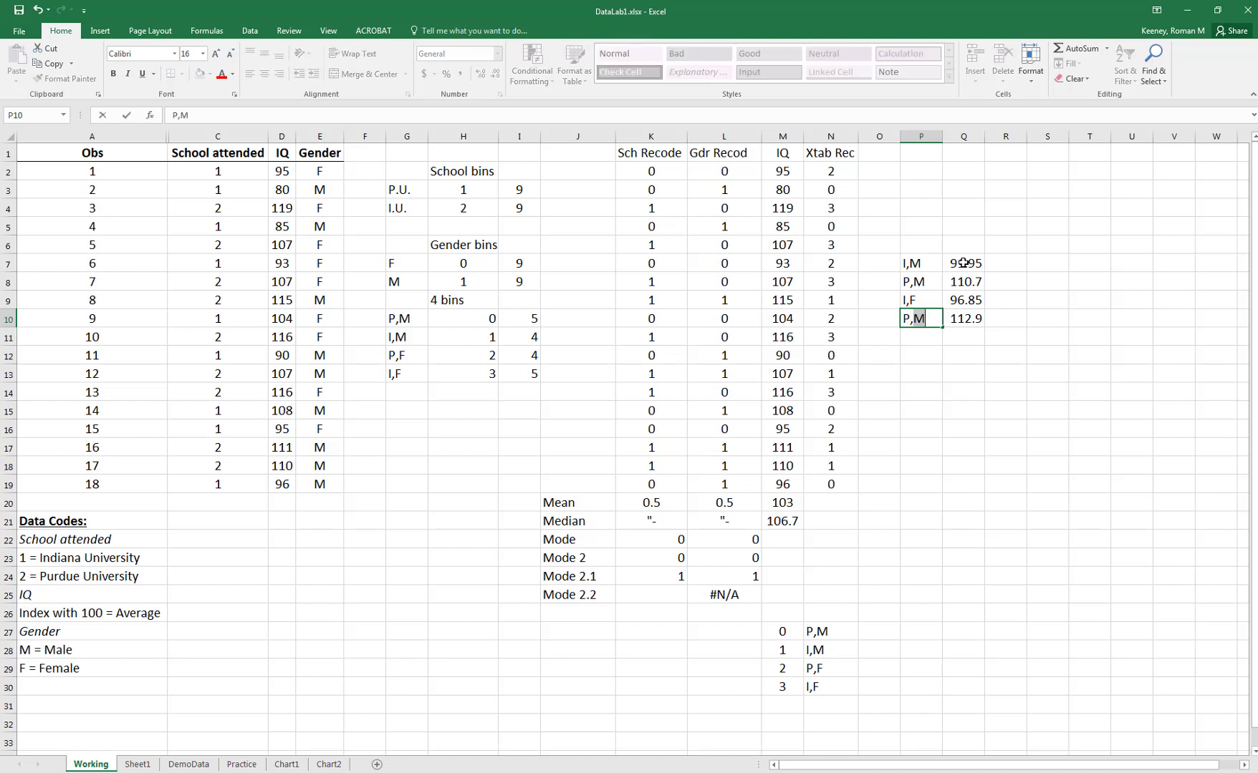
{"action": "type", "text": ",F"}
{"action": "key", "text": "Return"}
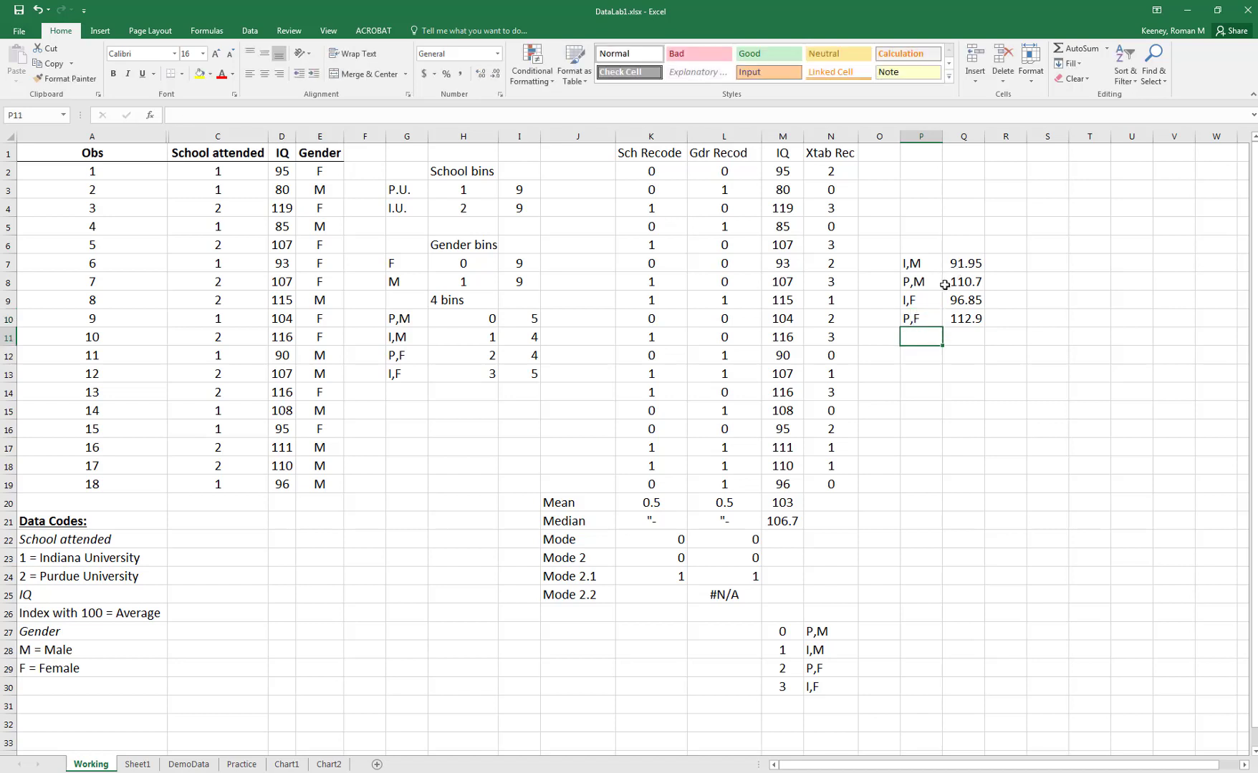
- Select the group average IQ table P7:Q10 to review the relabelled groups
{"action": "left_click_drag", "start_coordinate": [922, 264], "coordinate": [963, 322]}
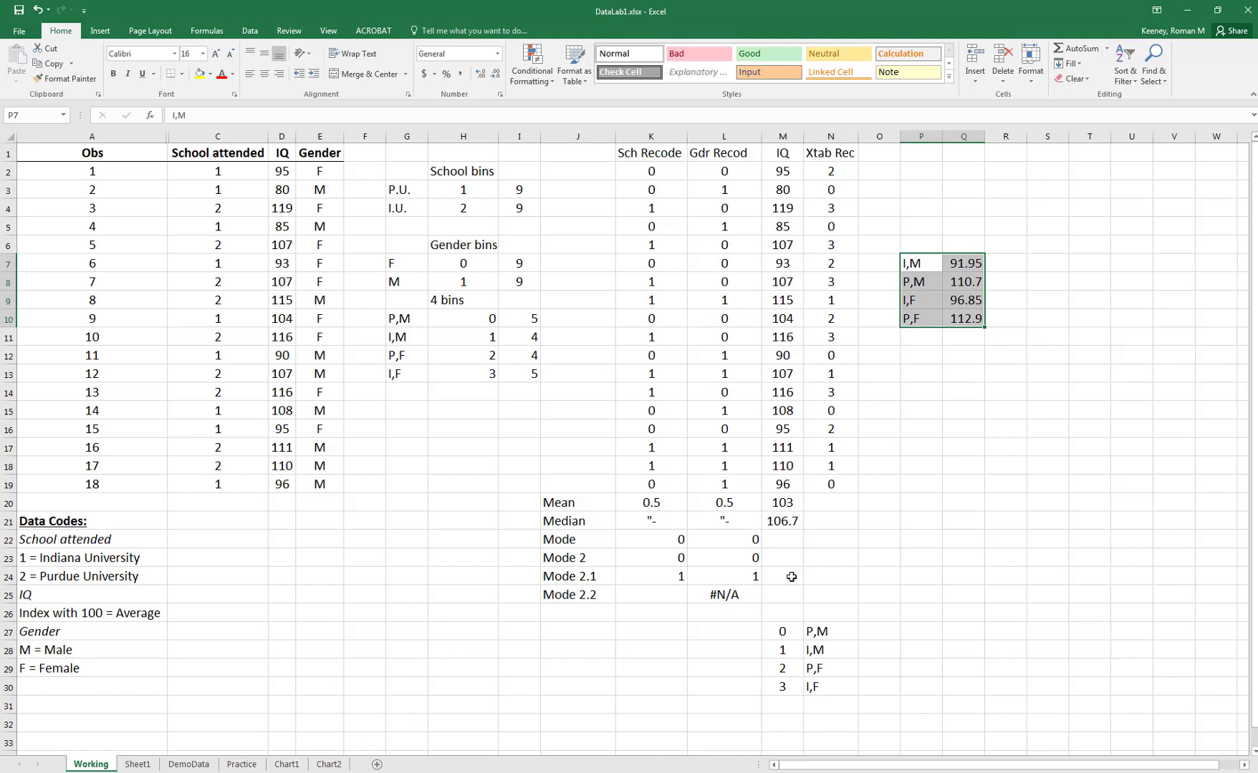
{"action": "left_click", "coordinate": [955, 365]}
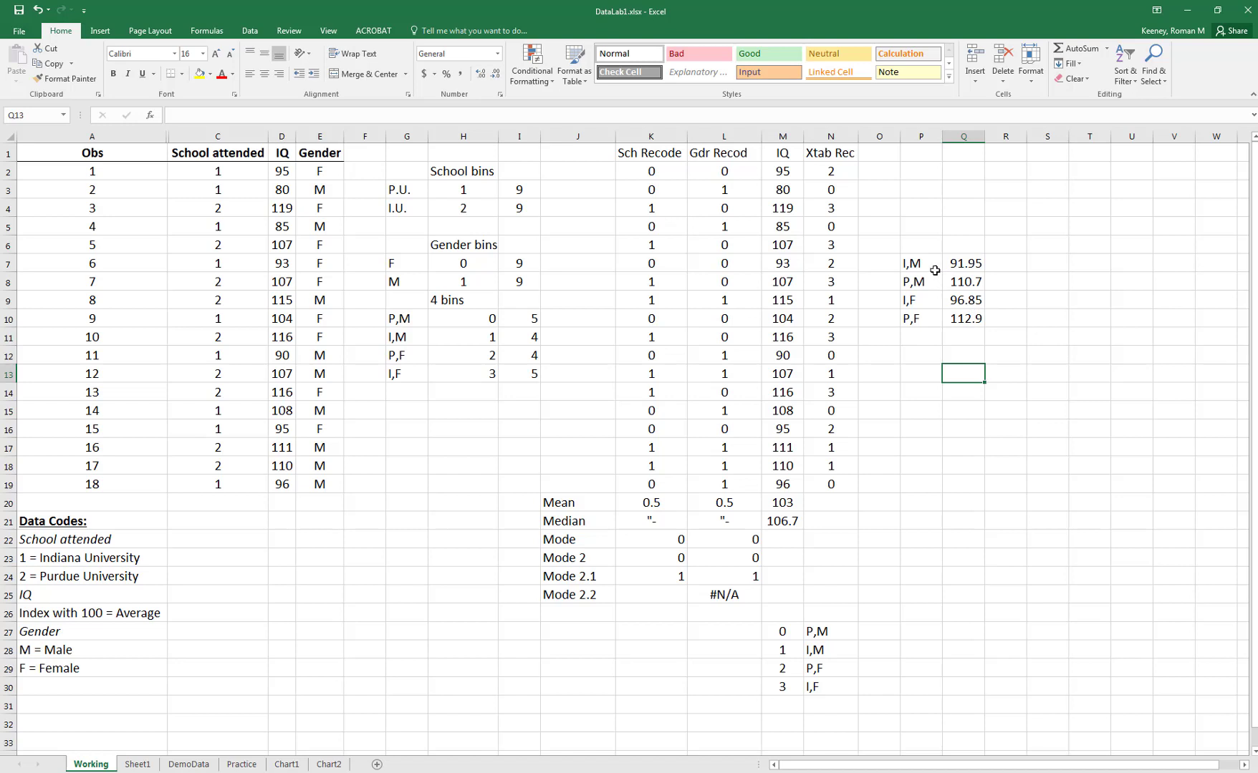
{"action": "left_click_drag", "start_coordinate": [920, 262], "coordinate": [964, 320]}
{"action": "key", "text": "ctrl+c"}
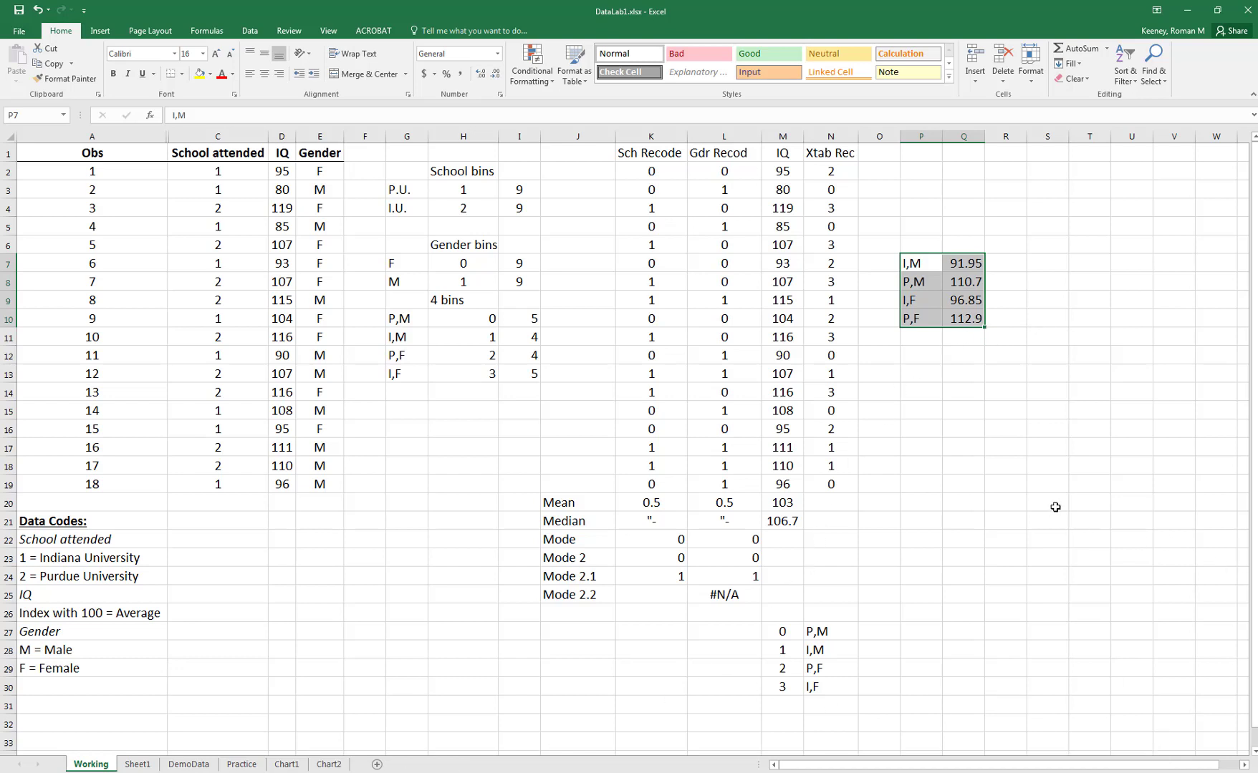
- Switch to PowerPoint, examine the "Avg IQ By Category" chart on slide 10, and return to the Excel worksheet
{"action": "key", "text": "alt+Tab"}
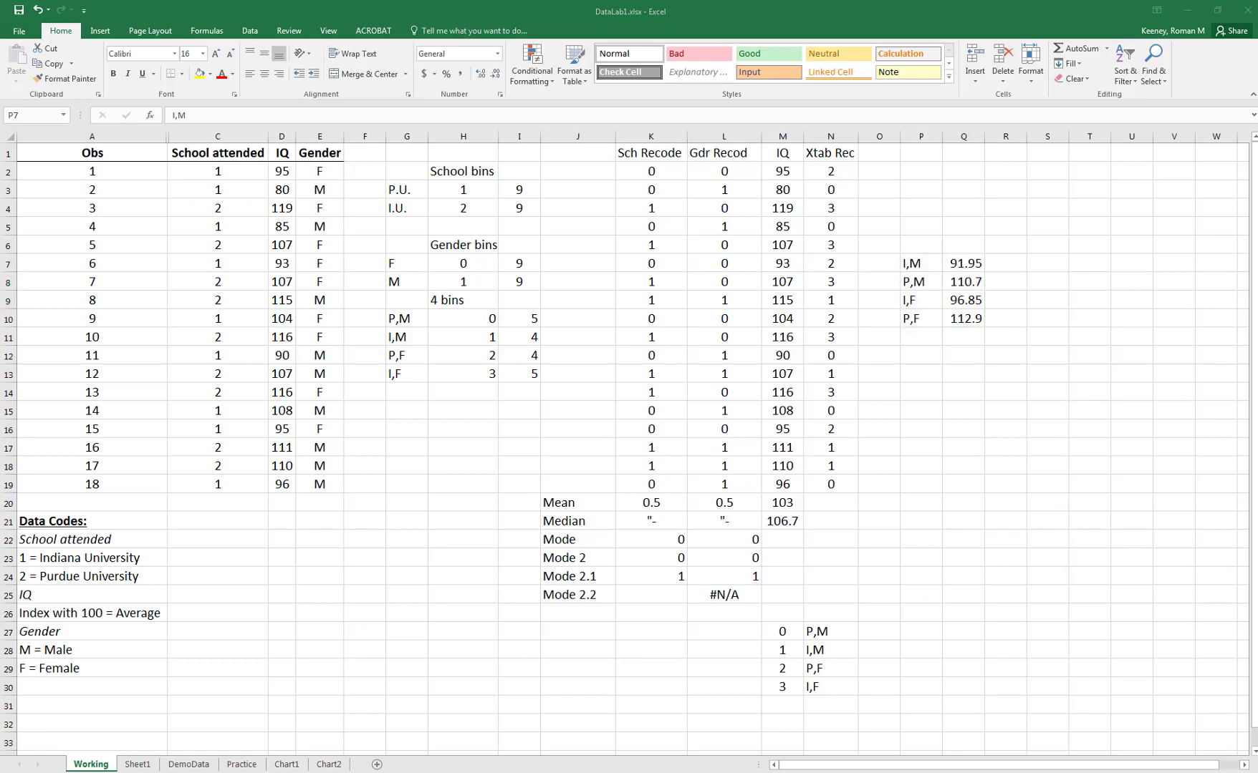
{"action": "scroll", "coordinate": [694, 521], "scroll_direction": "down", "scroll_amount": 3}
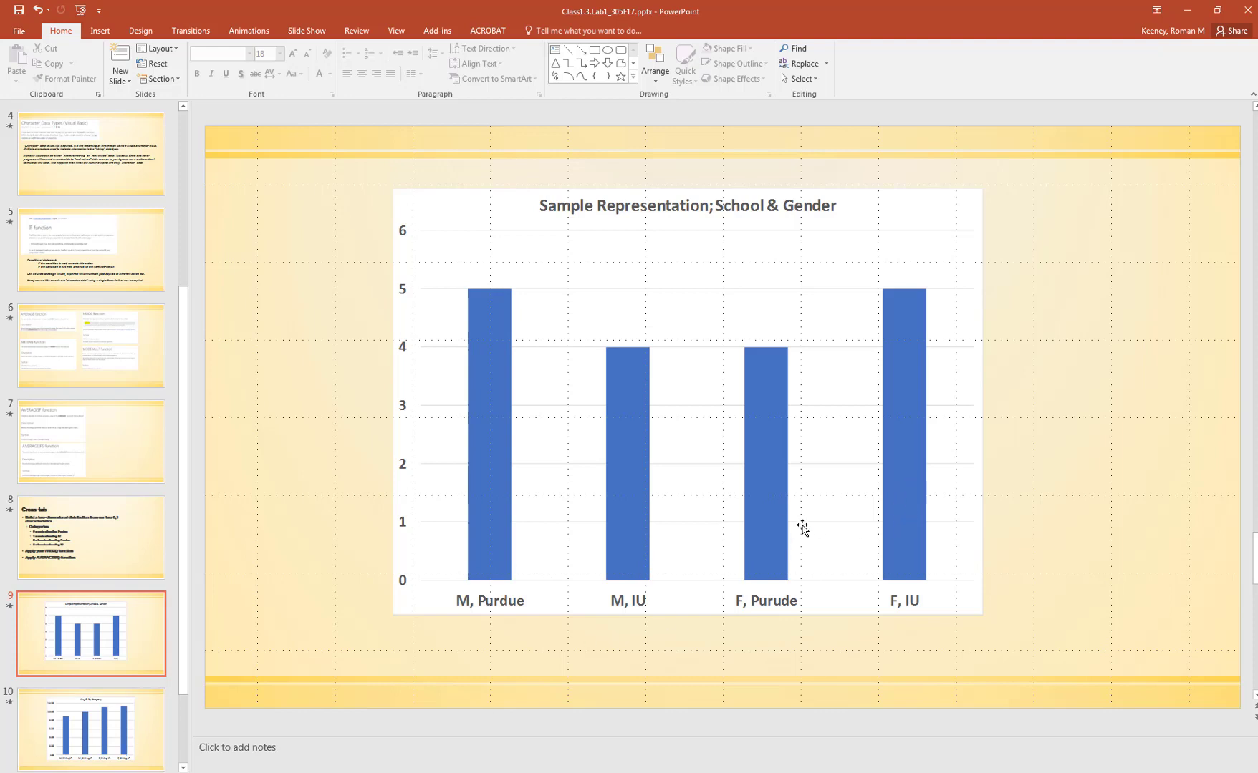
{"action": "left_click", "coordinate": [119, 735]}
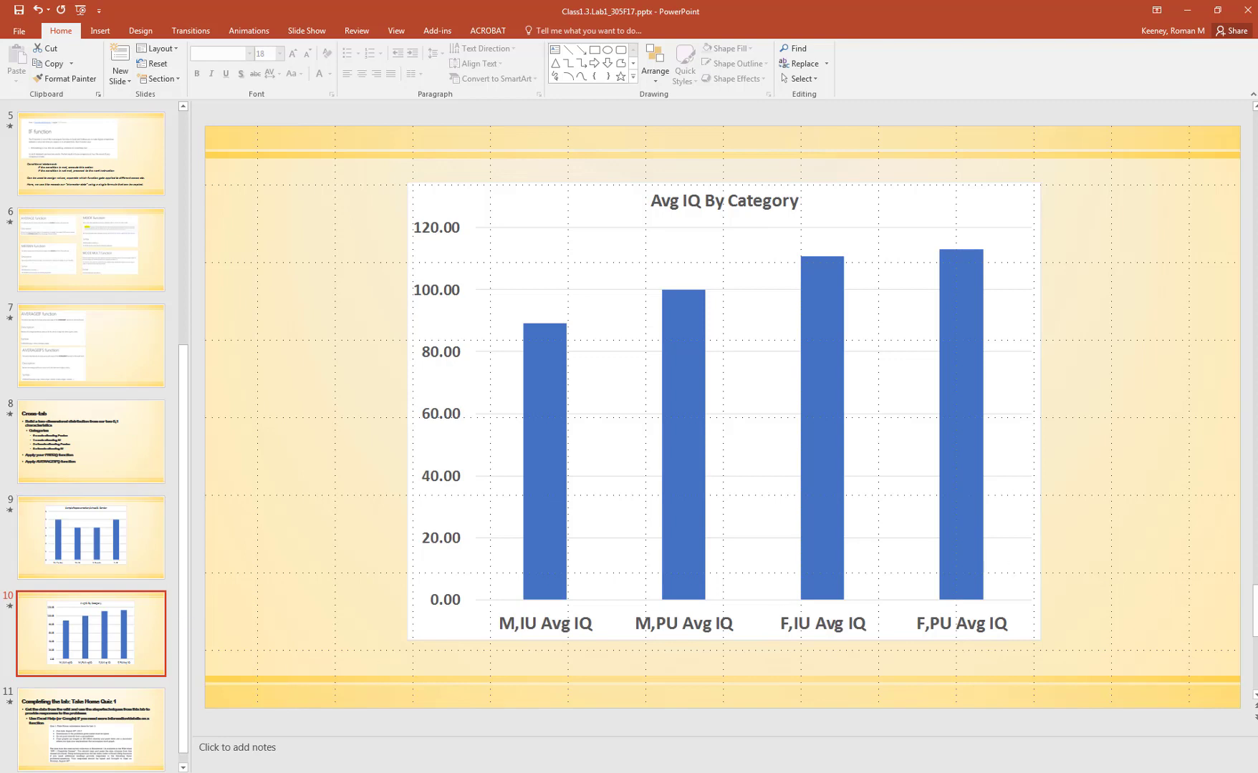
{"action": "key", "text": "alt+Tab"}
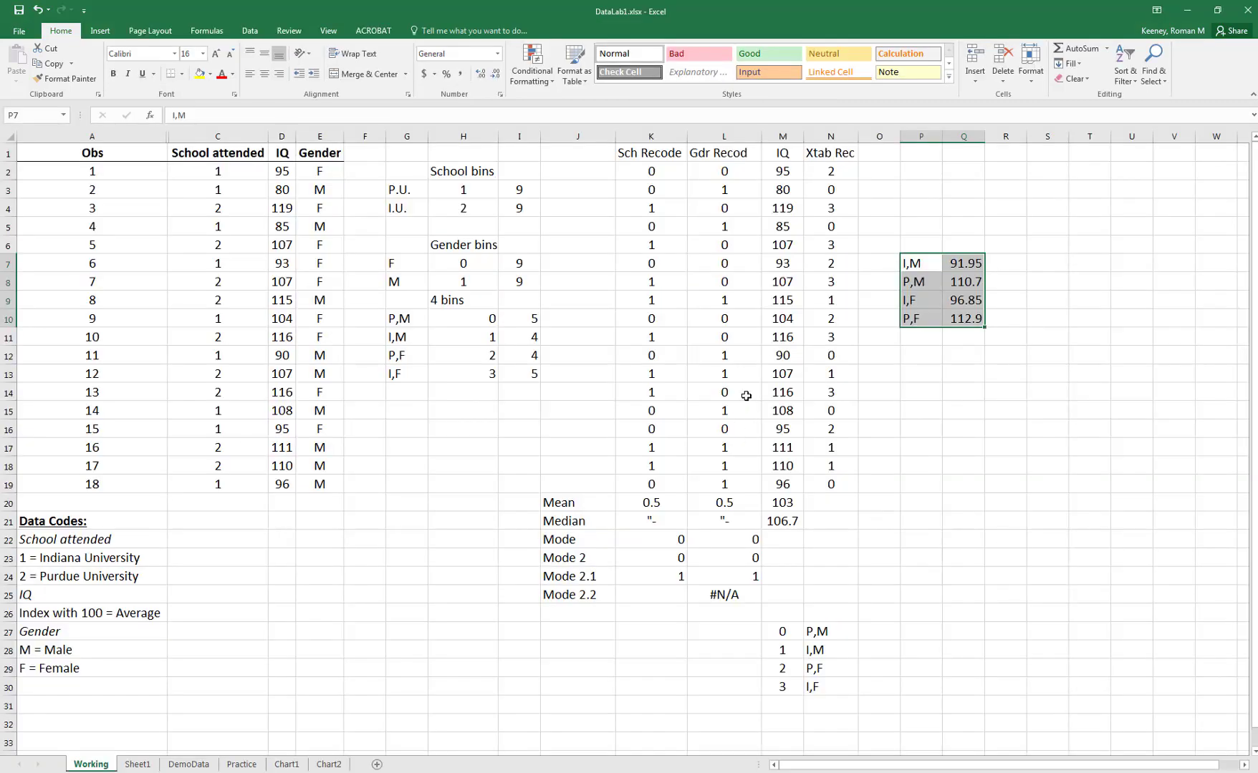
{"action": "key", "text": "ctrl+v"}
{"action": "key", "text": "Escape"}
{"action": "left_click", "coordinate": [963, 392]}
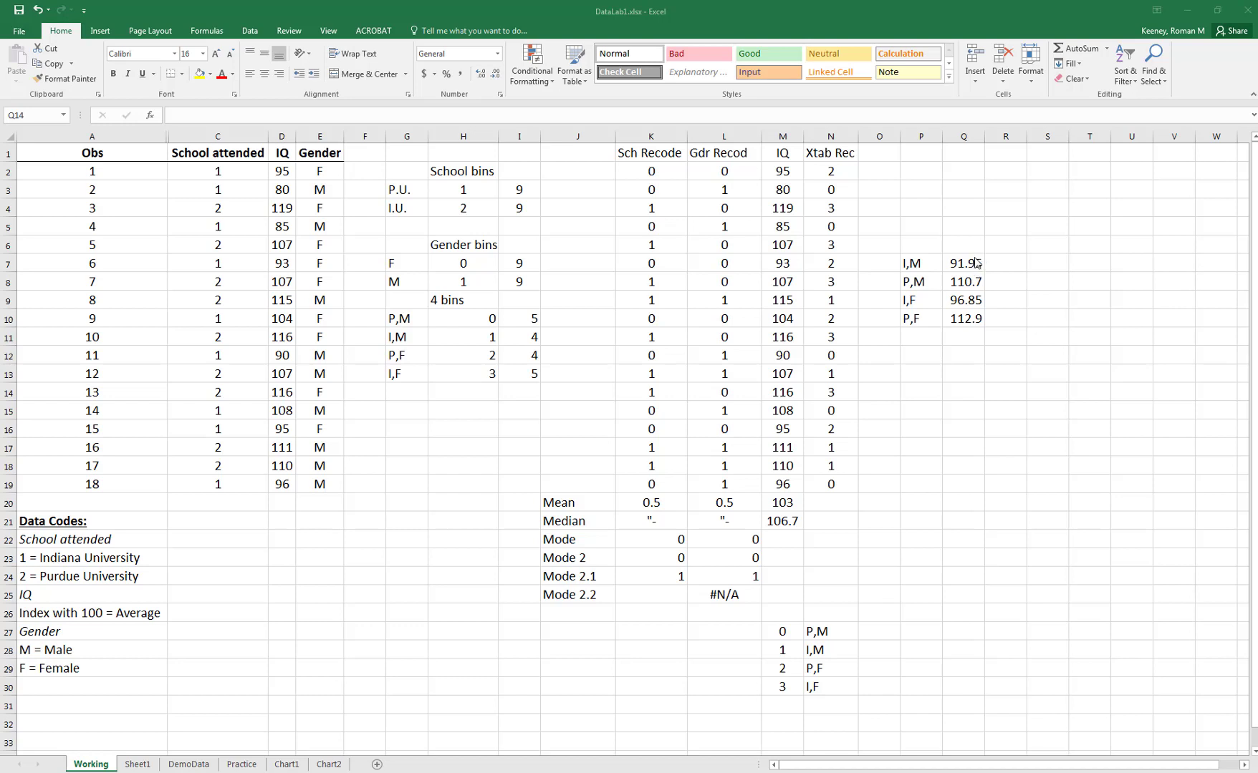
- Insert a 2-D clustered column chart from the average IQ values in Q7:Q10
{"action": "left_click_drag", "start_coordinate": [965, 262], "coordinate": [974, 321]}
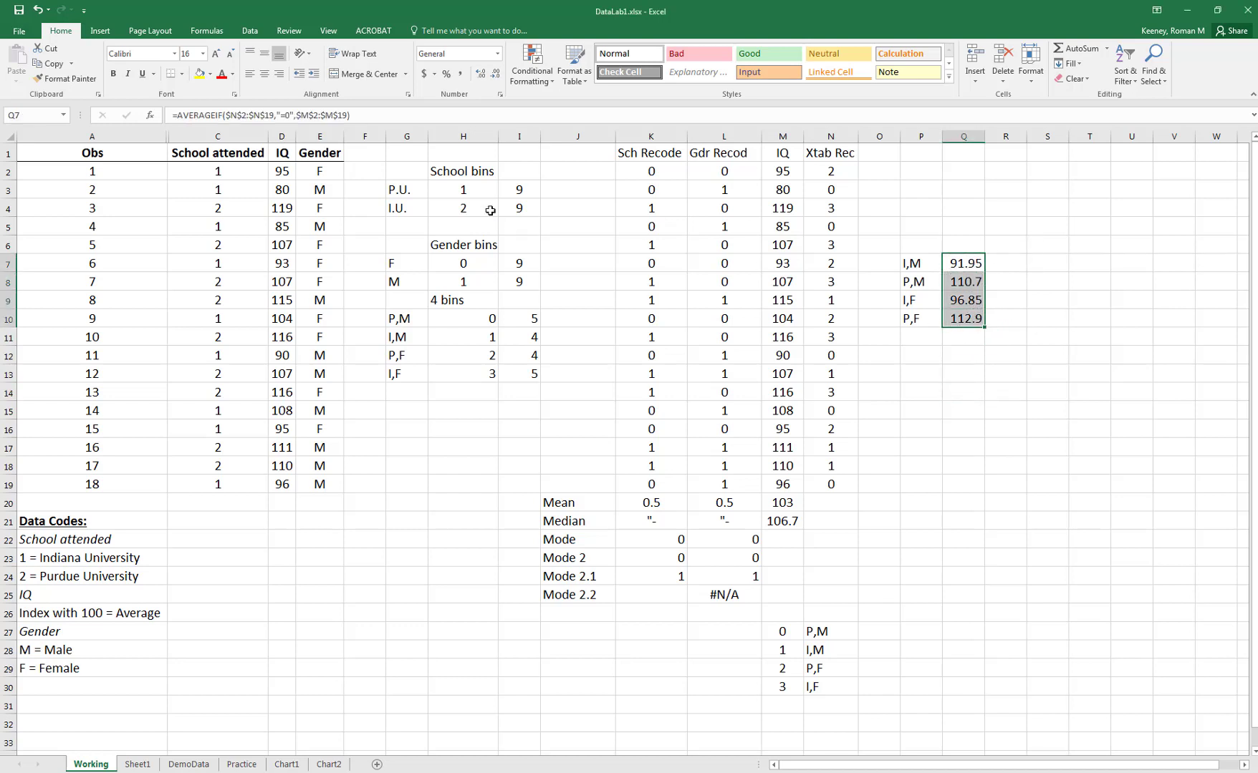
{"action": "left_click", "coordinate": [100, 30]}
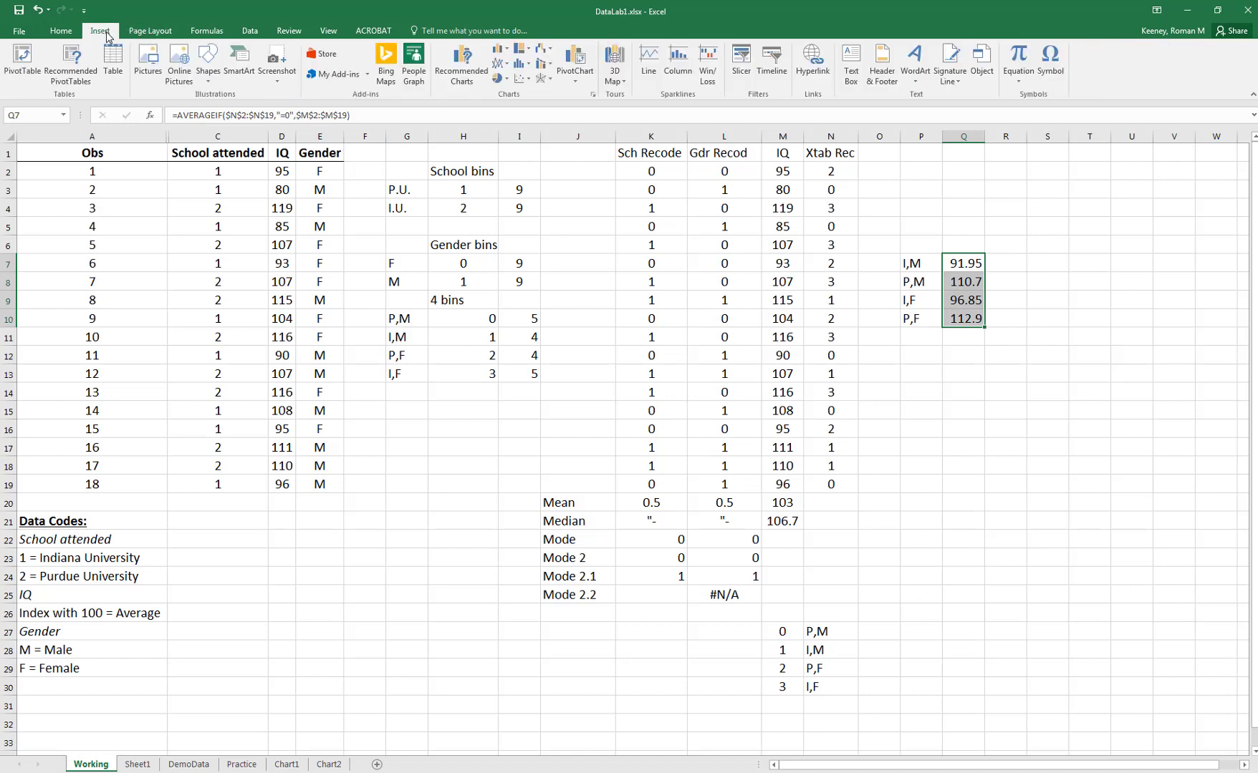
{"action": "left_click", "coordinate": [505, 54]}
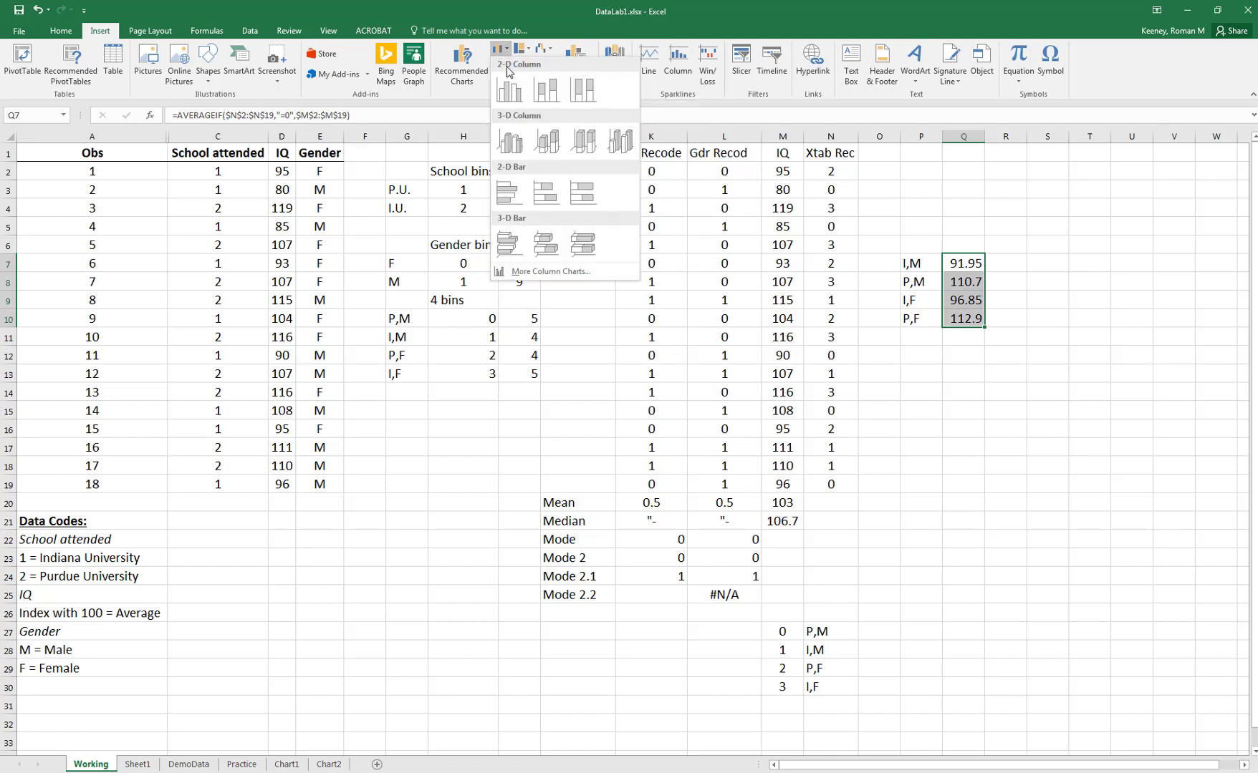
{"action": "left_click", "coordinate": [510, 88]}
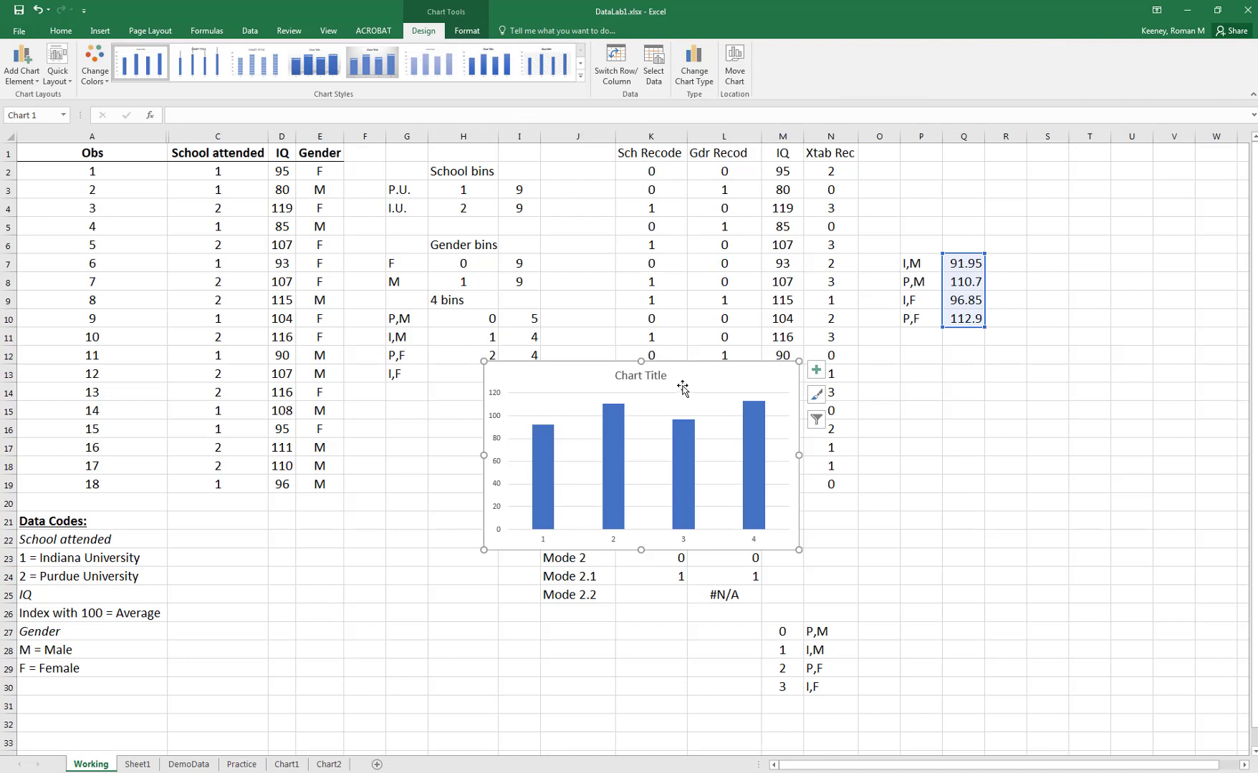
- Enlarge the average IQ chart and move it clear of the group averages table
{"action": "left_click_drag", "start_coordinate": [797, 362], "coordinate": [882, 252]}
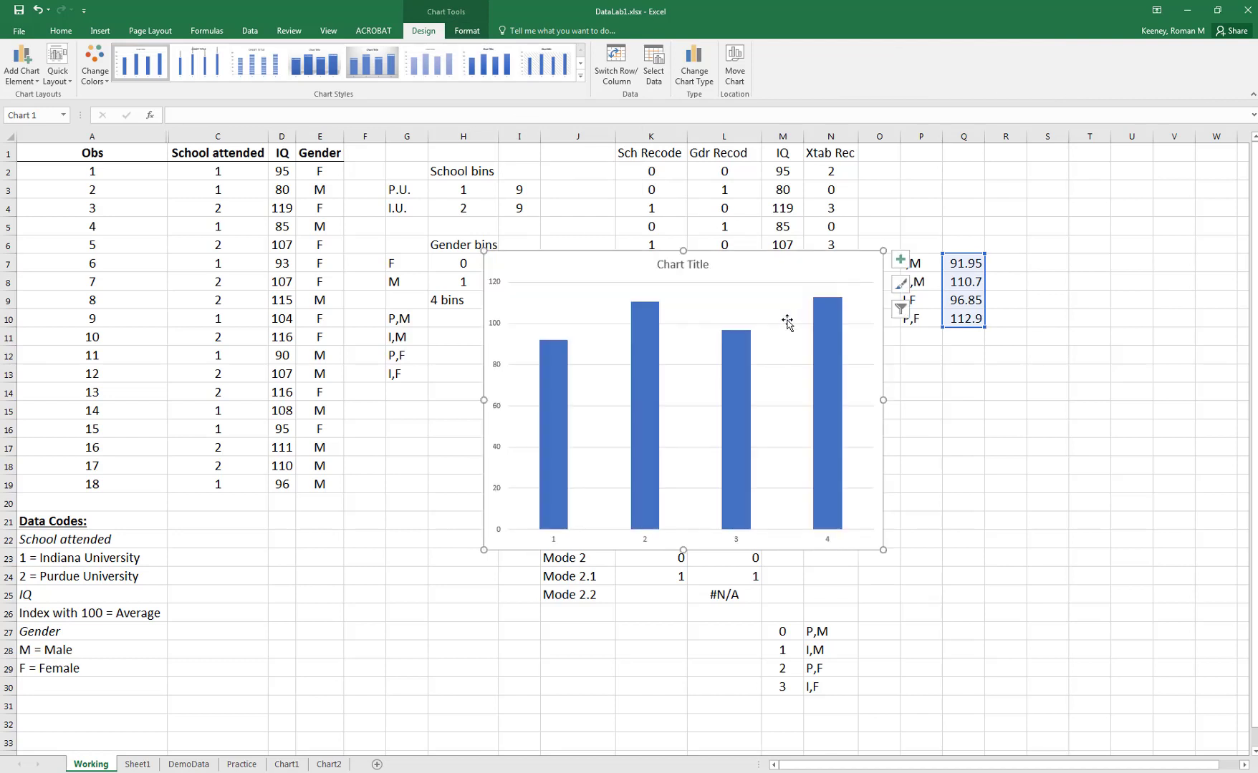
{"action": "left_click_drag", "start_coordinate": [484, 251], "coordinate": [390, 211]}
{"action": "double_click", "coordinate": [552, 222]}
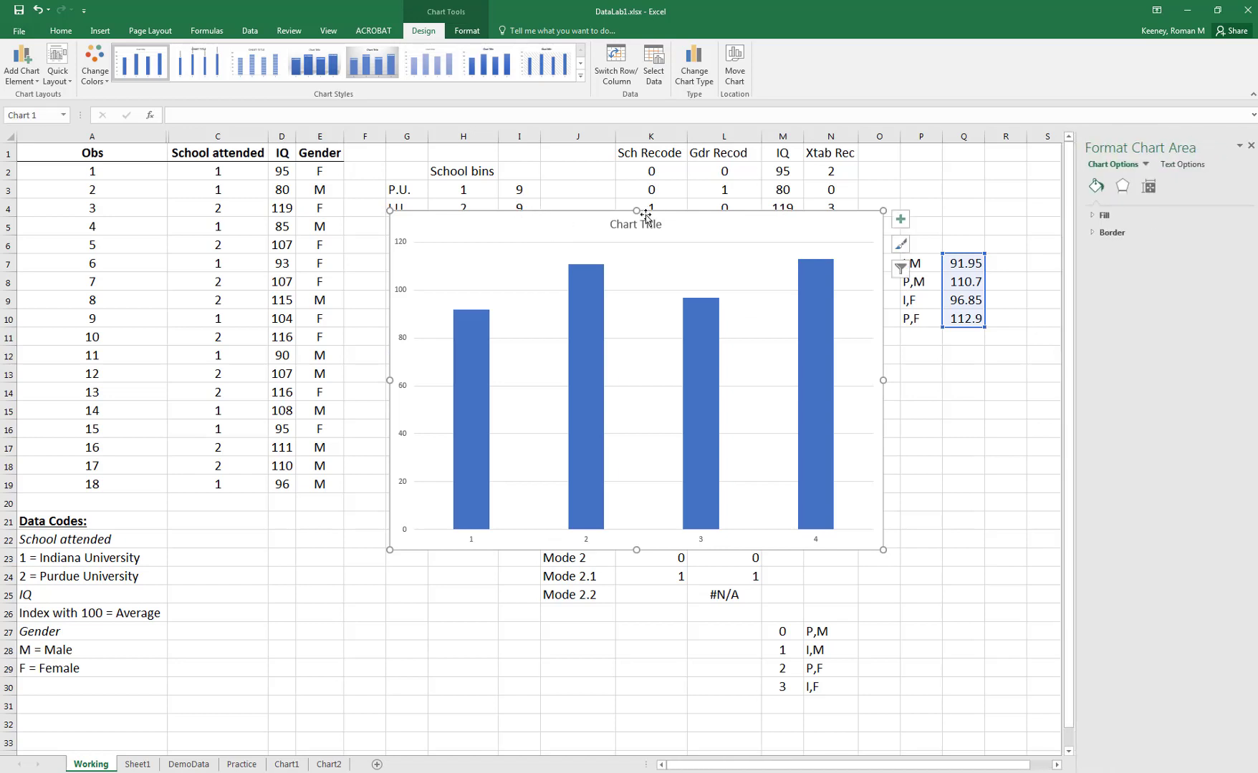
{"action": "left_click_drag", "start_coordinate": [576, 221], "coordinate": [501, 174]}
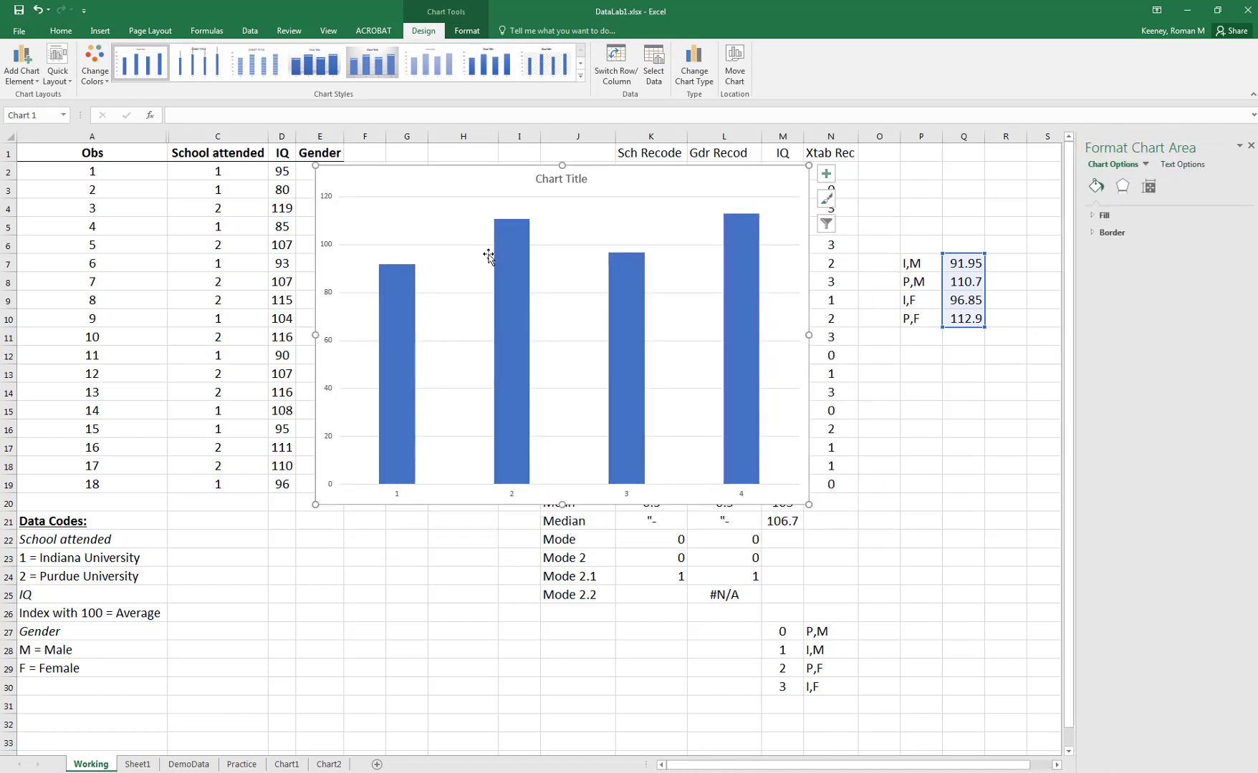
- Name the chart's data series "IQ by school and gender"
{"action": "right_click", "coordinate": [448, 280]}
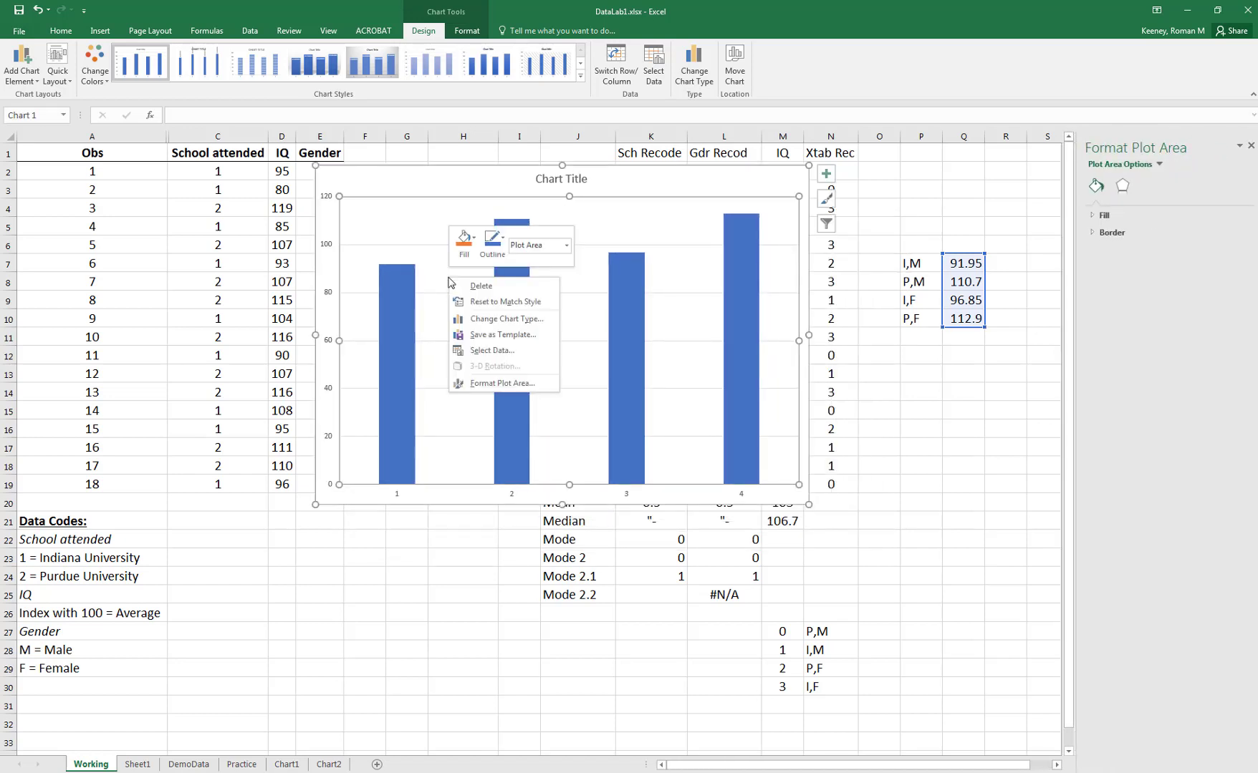
{"action": "left_click", "coordinate": [494, 351]}
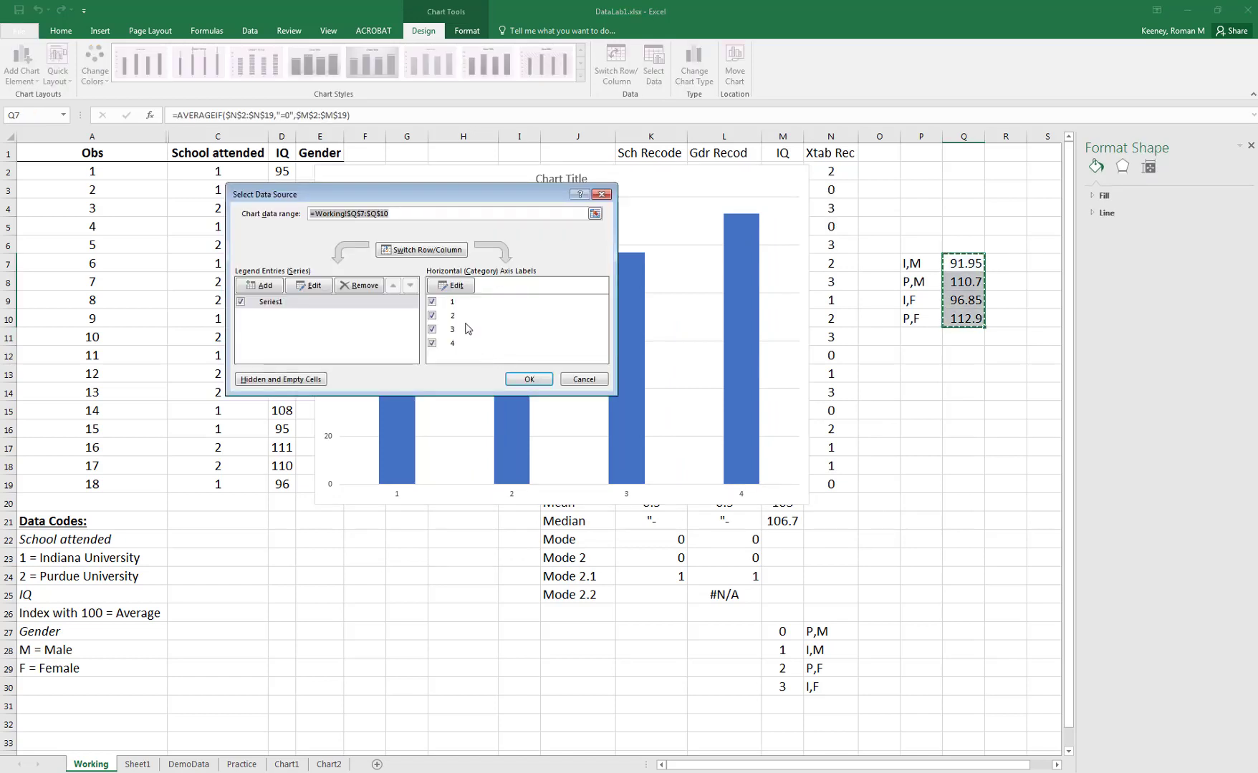
{"action": "left_click", "coordinate": [306, 287]}
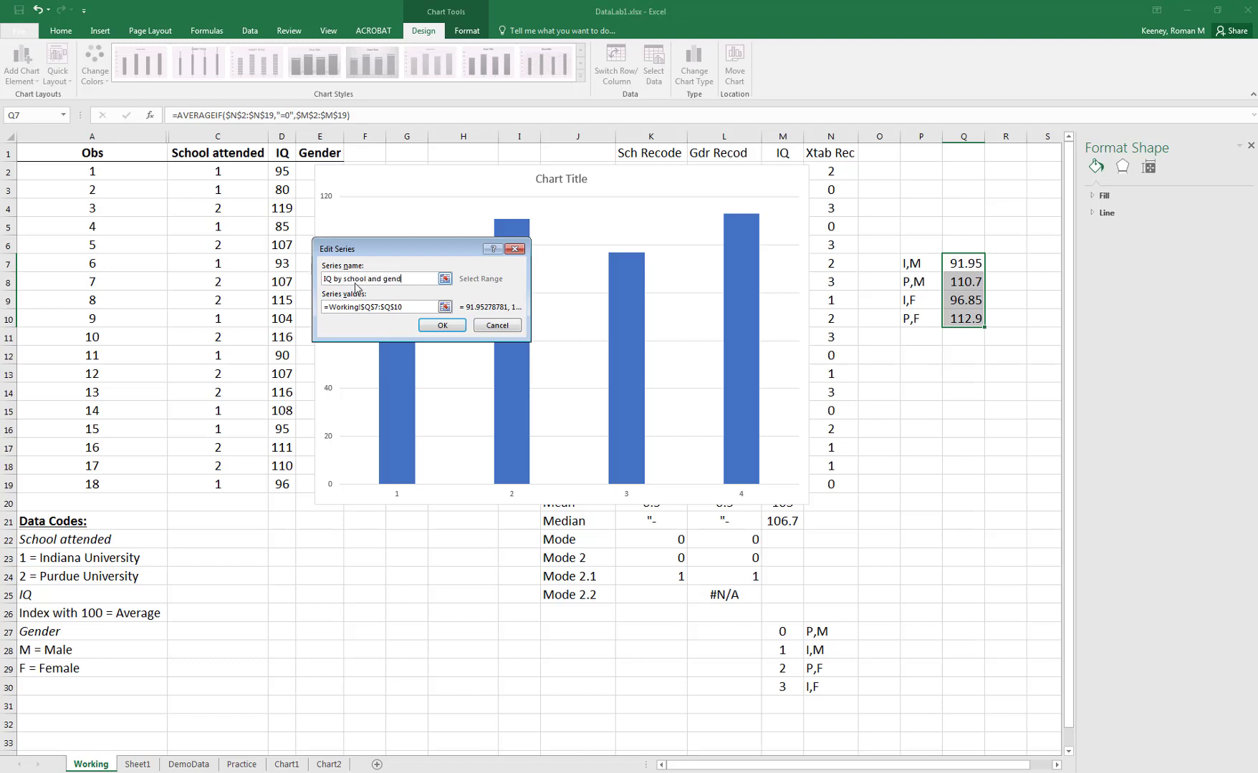
{"action": "left_click", "coordinate": [435, 327]}
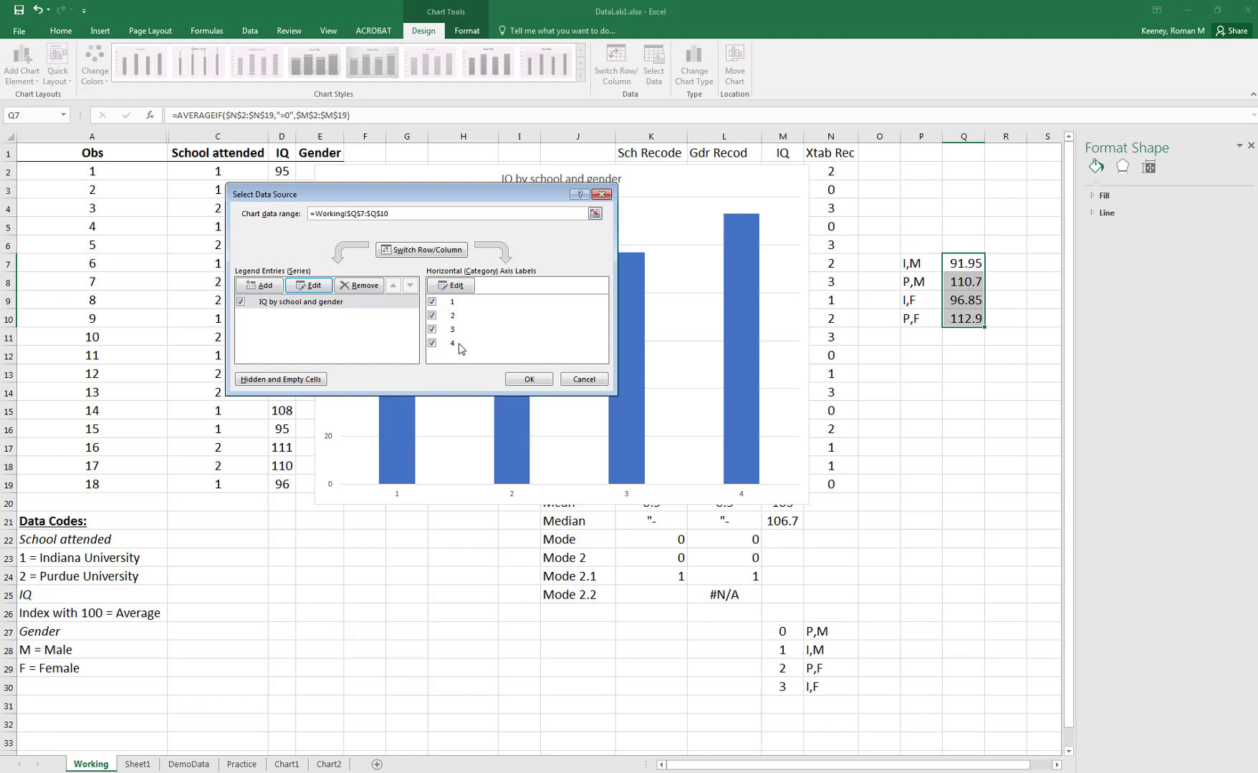
- Use the group labels in P7:P10 as the chart's horizontal axis labels and accept the data source
{"action": "left_click", "coordinate": [456, 286]}
{"action": "left_click", "coordinate": [449, 293]}
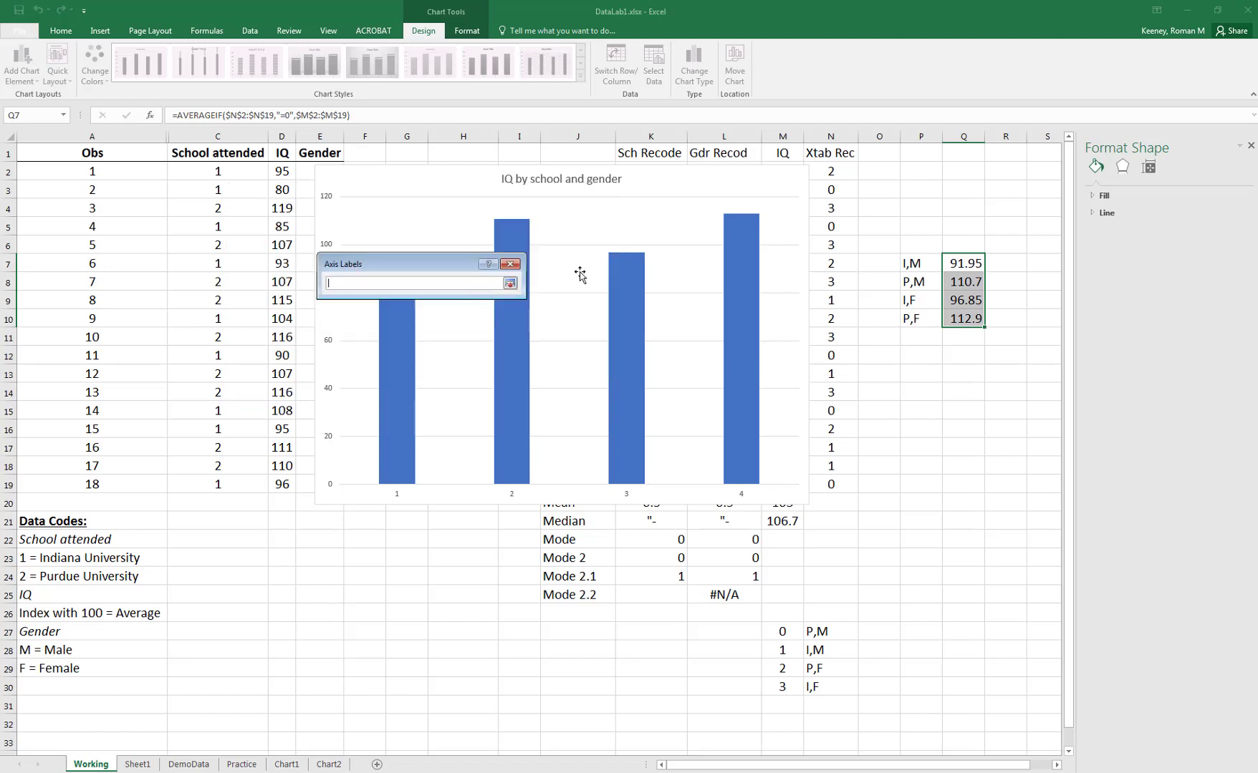
{"action": "left_click_drag", "start_coordinate": [911, 263], "coordinate": [906, 320]}
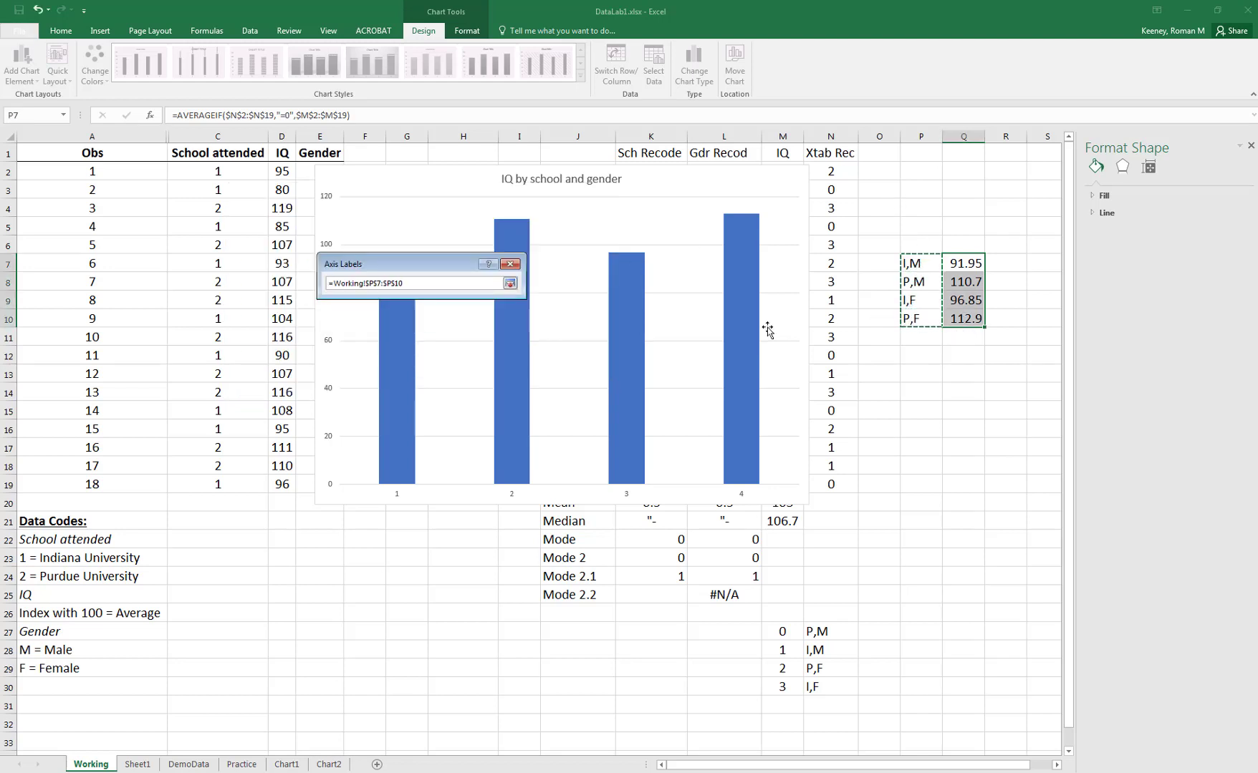
{"action": "left_click", "coordinate": [509, 286]}
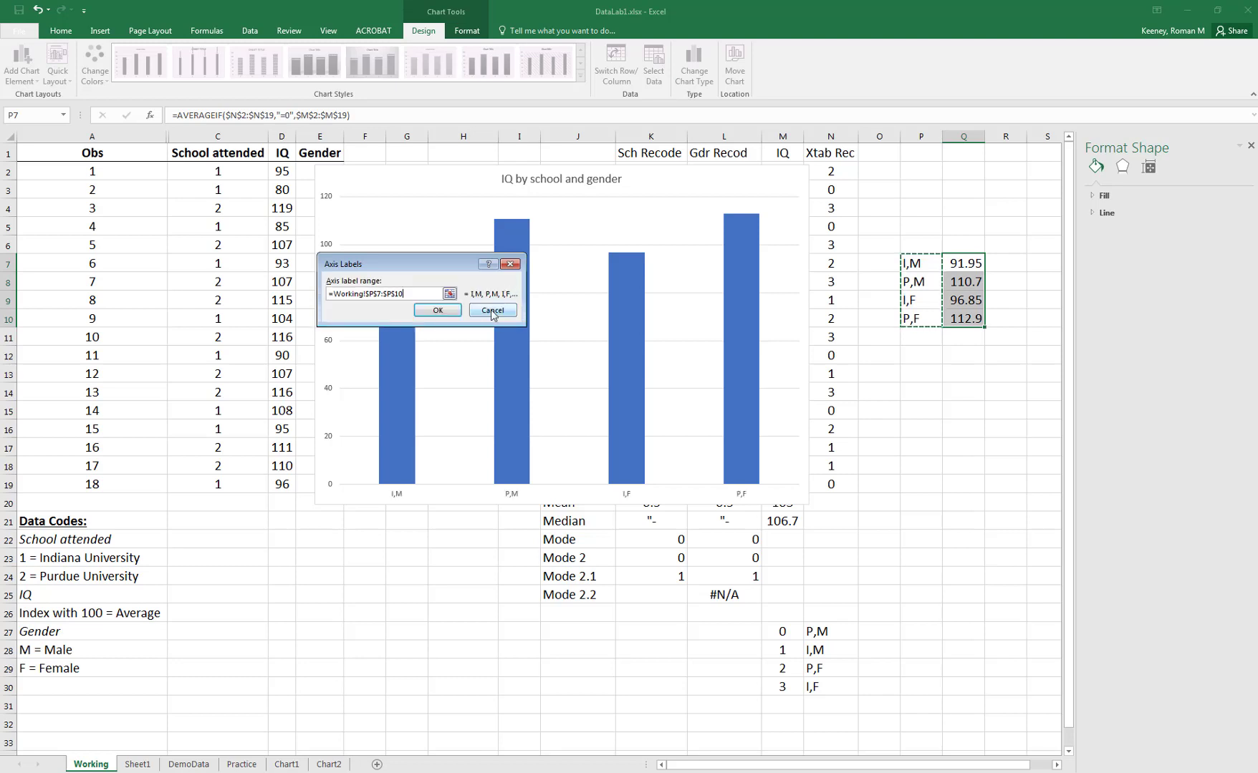
{"action": "left_click", "coordinate": [446, 315]}
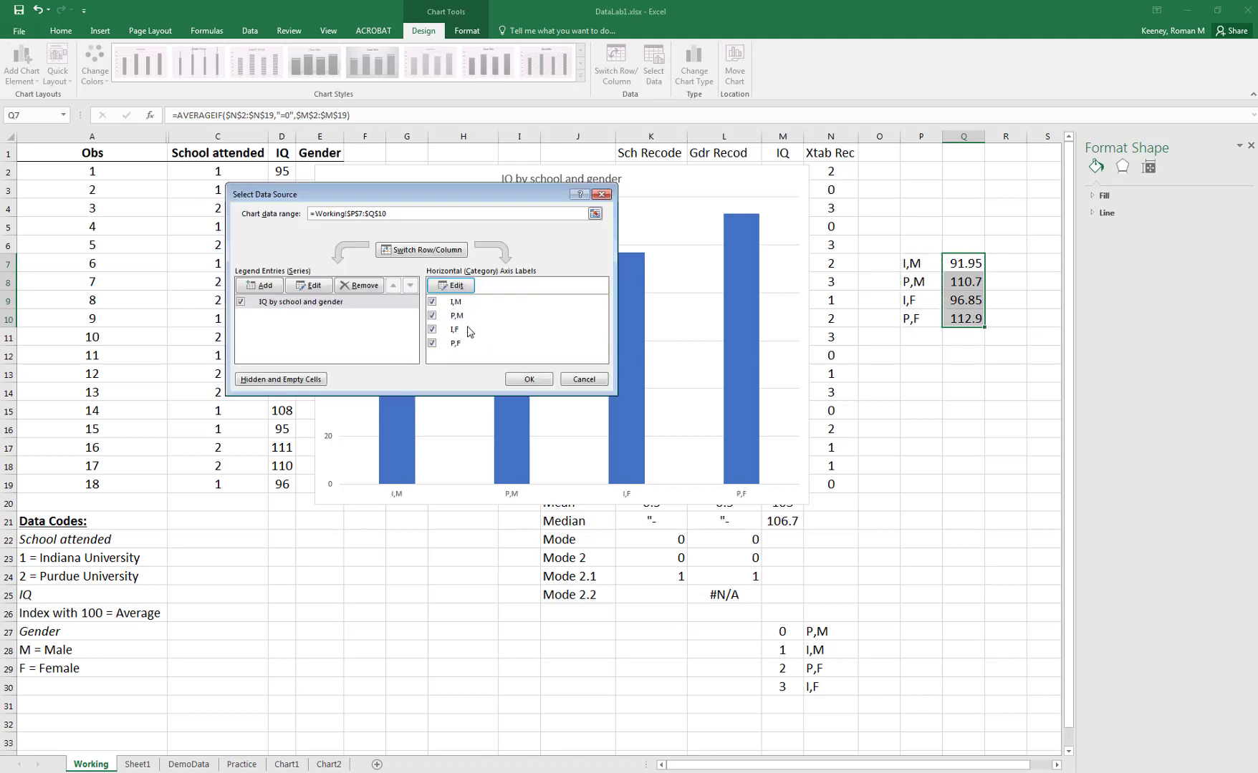
{"action": "left_click", "coordinate": [528, 380]}
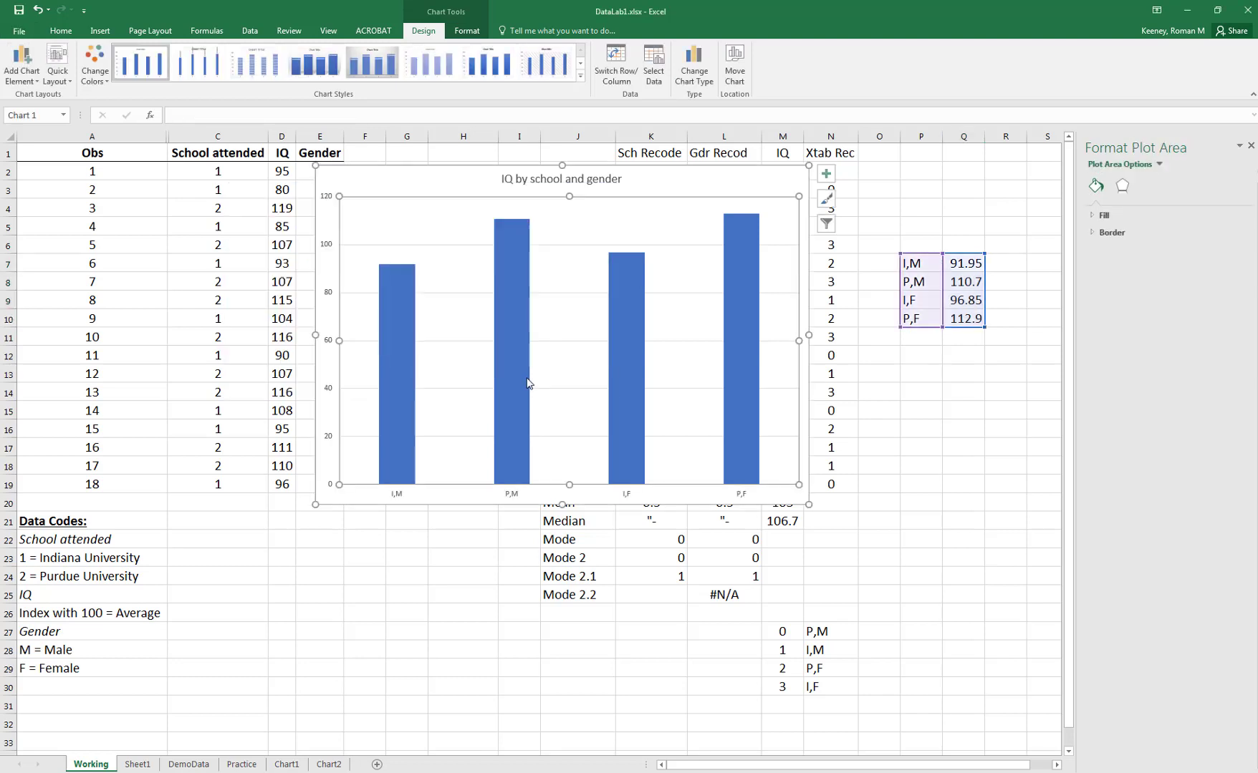
- Set the font size of the chart's vertical axis labels to 20
{"action": "left_click", "coordinate": [329, 251]}
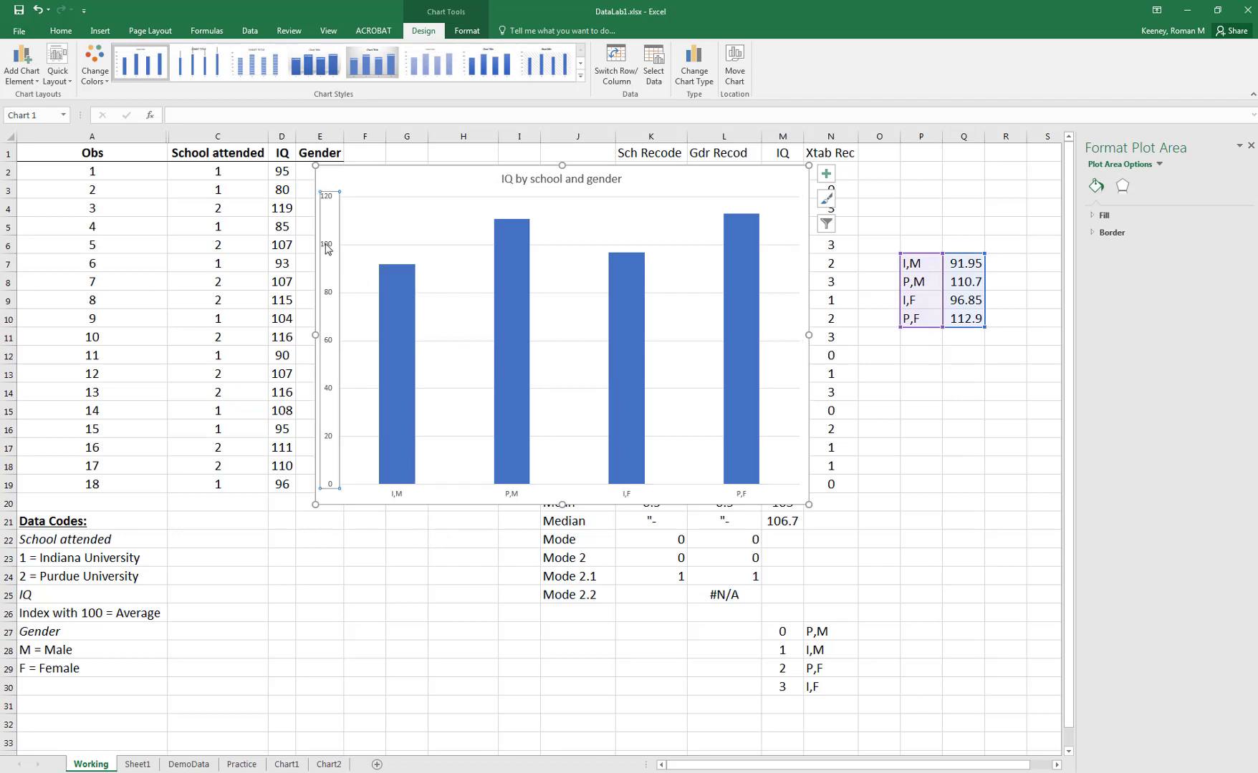
{"action": "left_click", "coordinate": [62, 31]}
{"action": "left_click", "coordinate": [203, 54]}
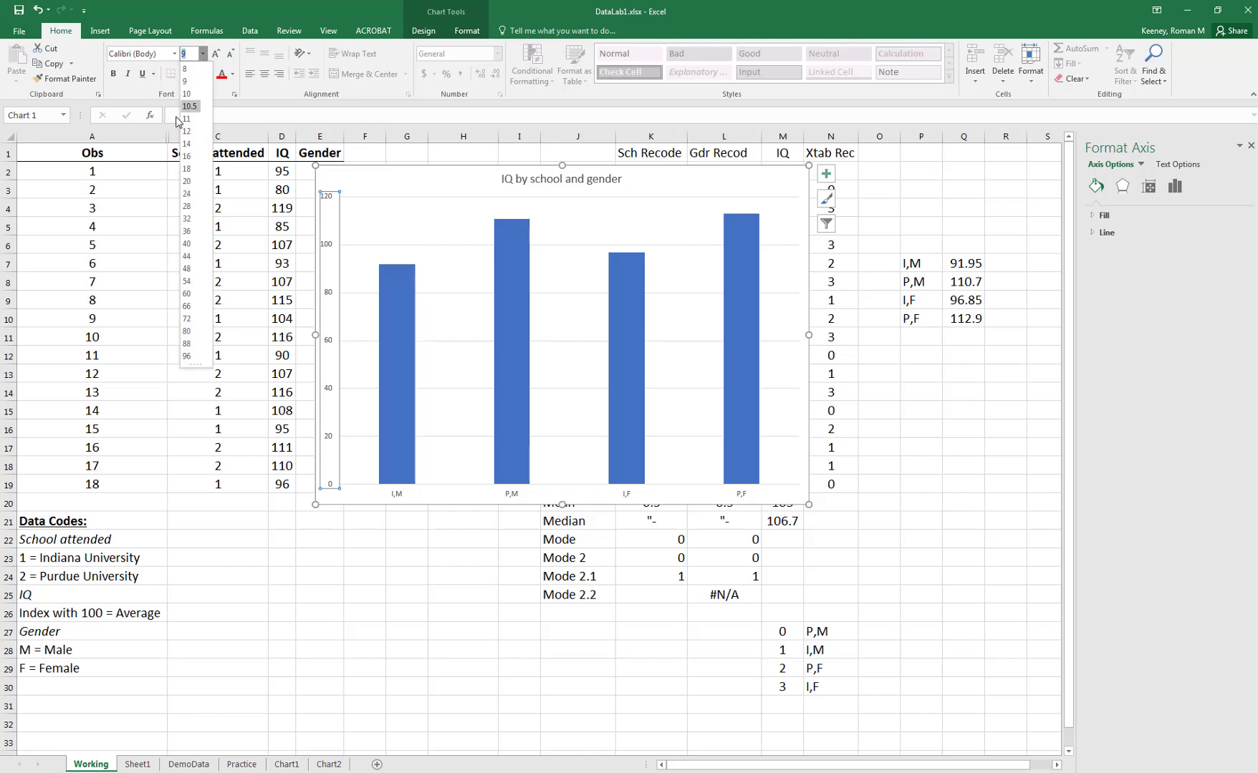
{"action": "left_click", "coordinate": [197, 182]}
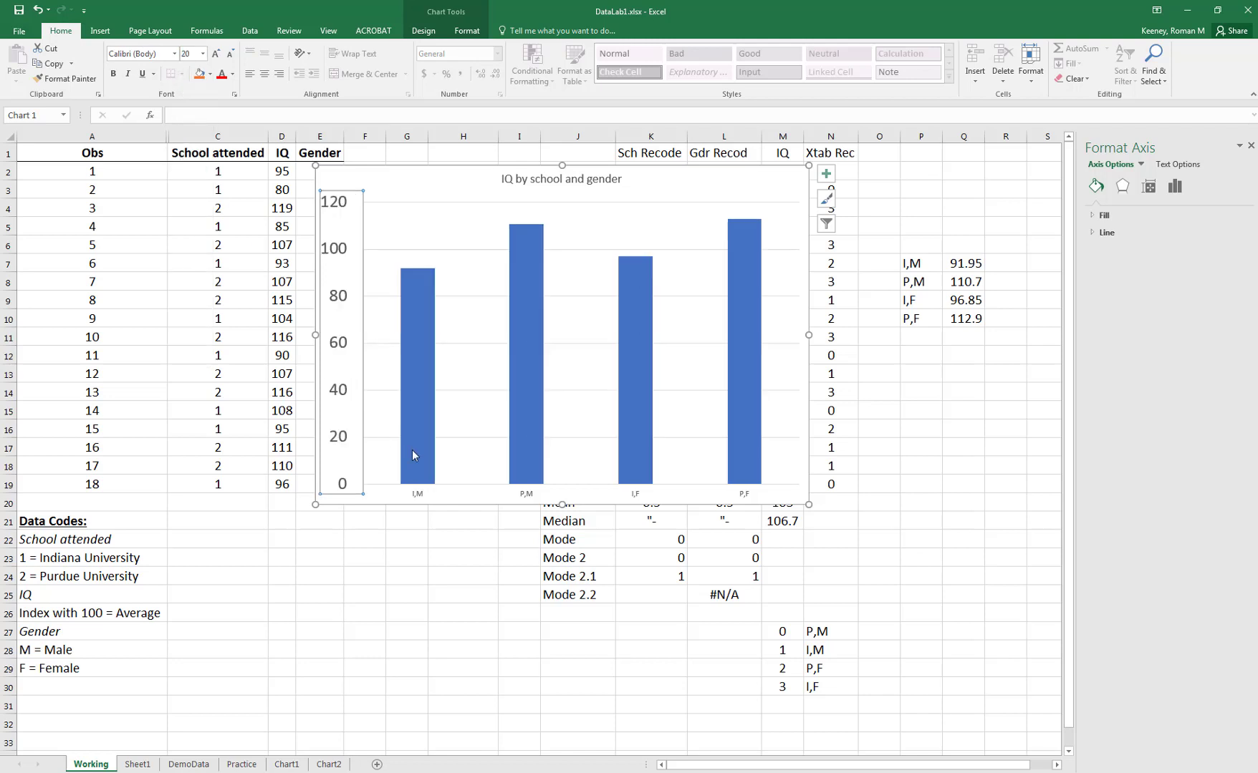
- Set the font size of the horizontal axis group labels to 20 and enlarge the chart slightly
{"action": "left_click", "coordinate": [419, 495]}
{"action": "left_click", "coordinate": [203, 54]}
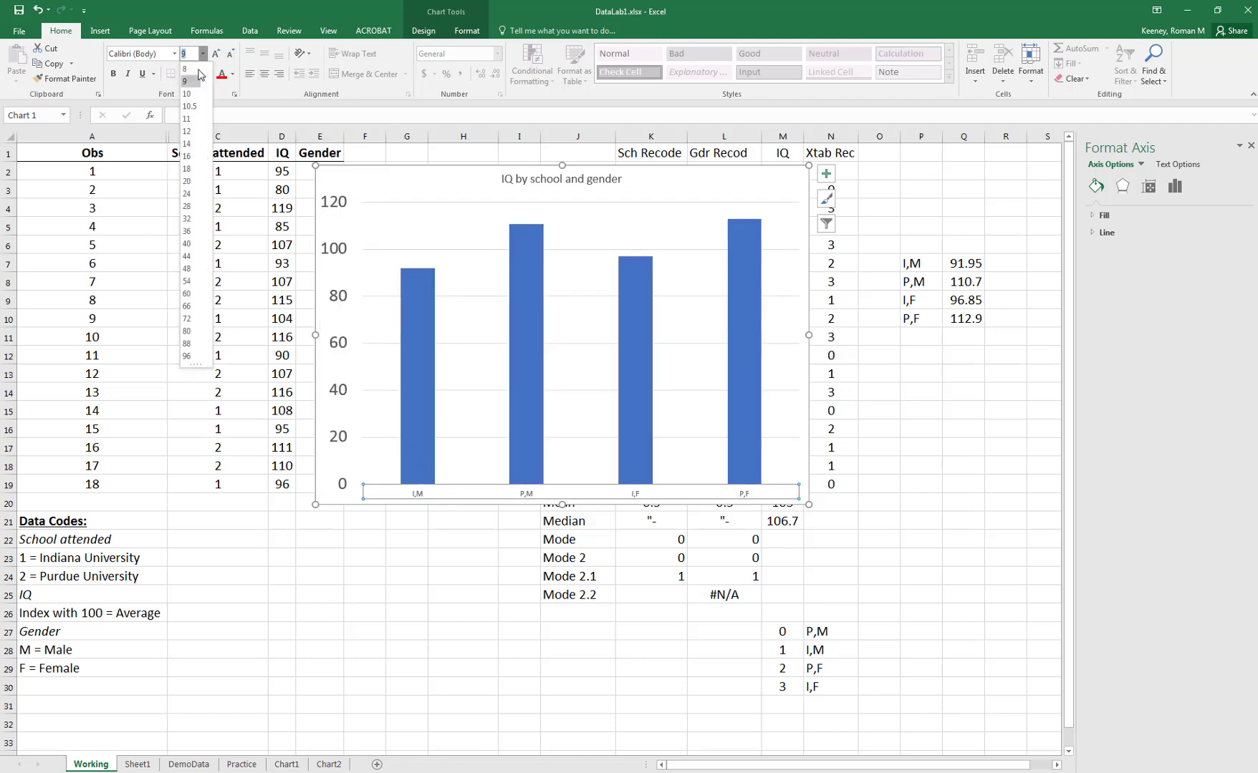
{"action": "left_click", "coordinate": [188, 182]}
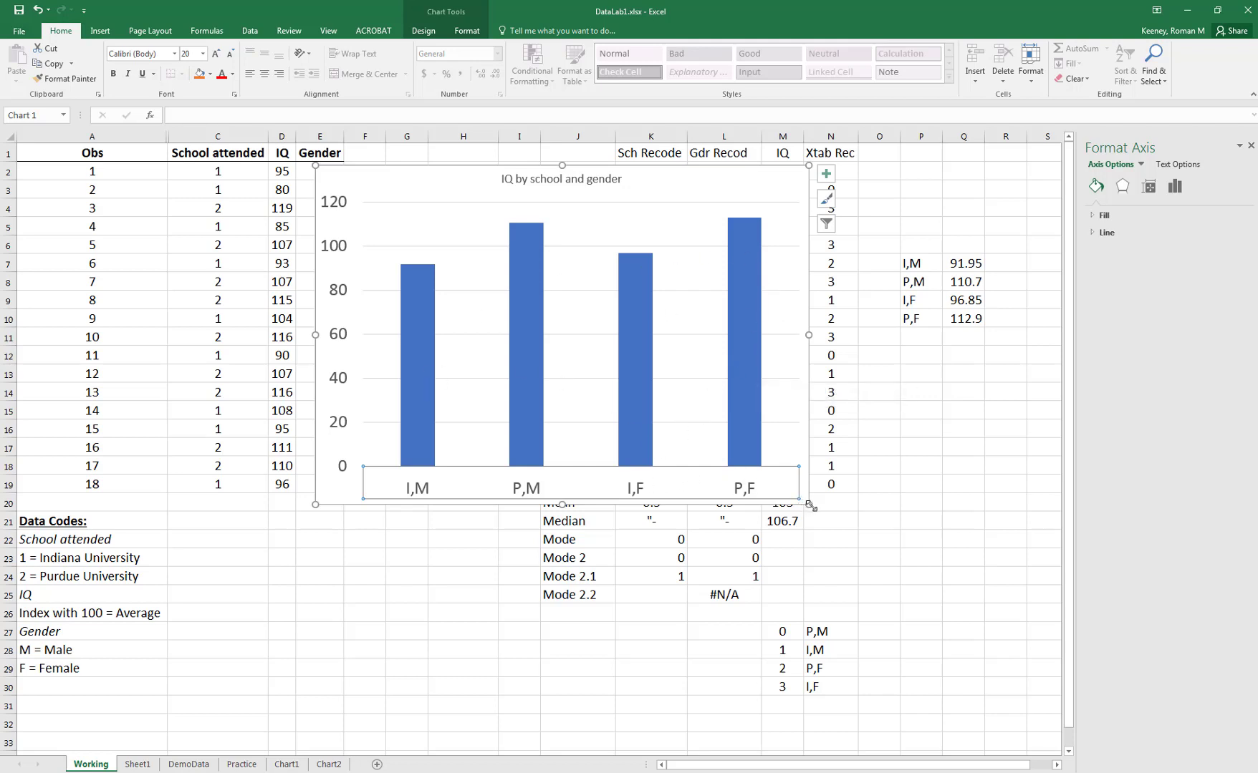
{"action": "left_click_drag", "start_coordinate": [809, 505], "coordinate": [827, 532]}
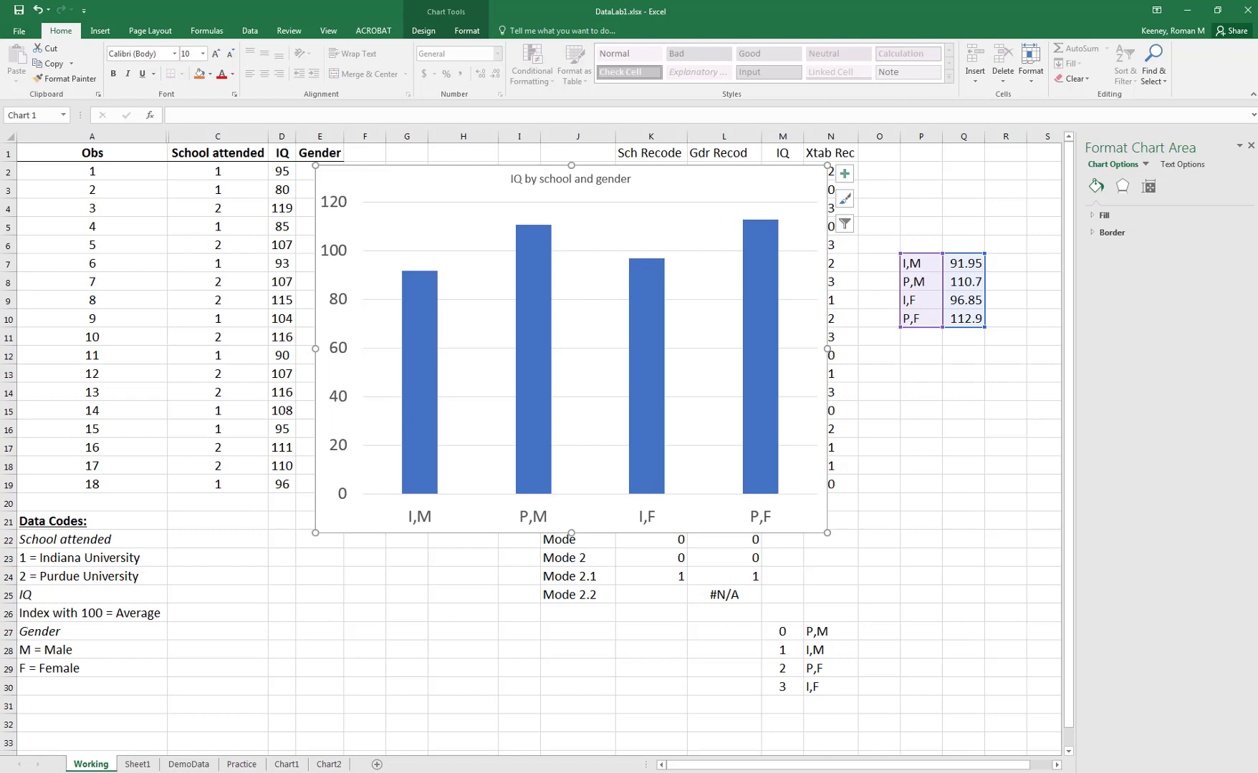
- Switch to PowerPoint and go to slide 11, "Completing the lab: Take Home Quiz 1"
{"action": "key", "text": "alt+Tab"}
{"action": "key", "text": "Down"}
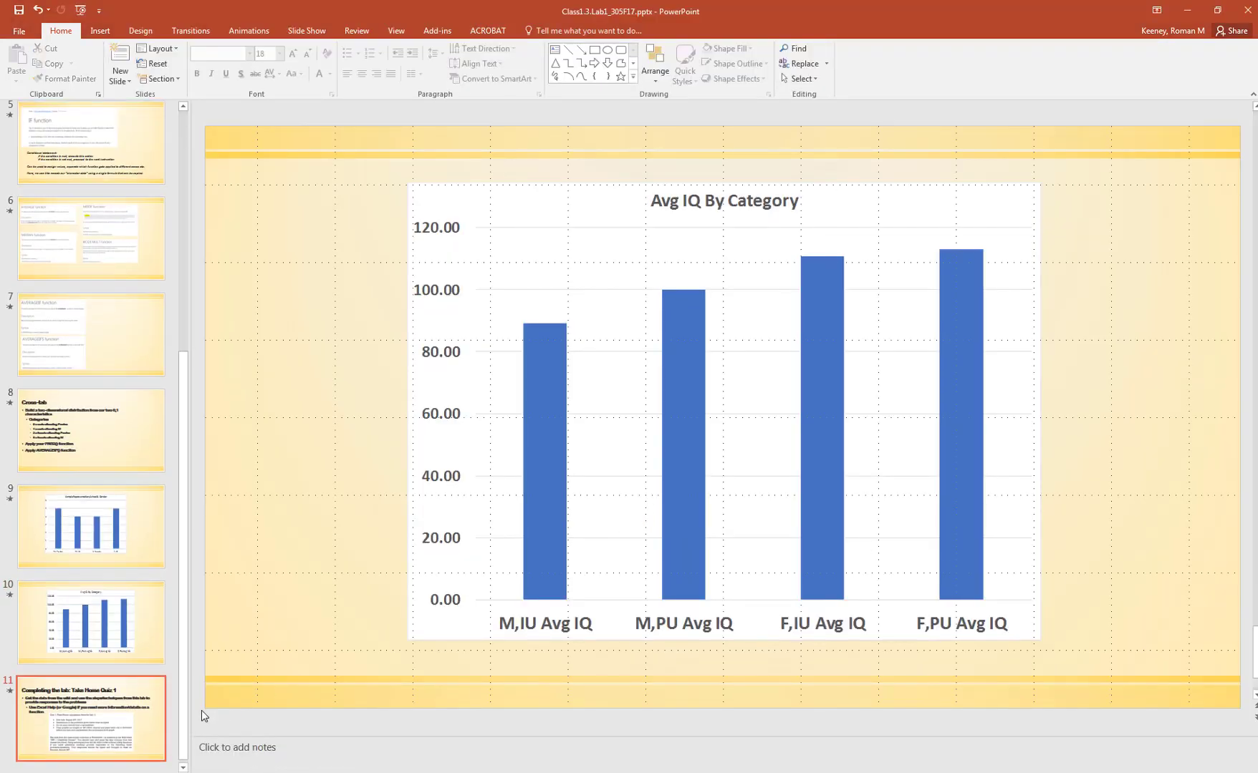